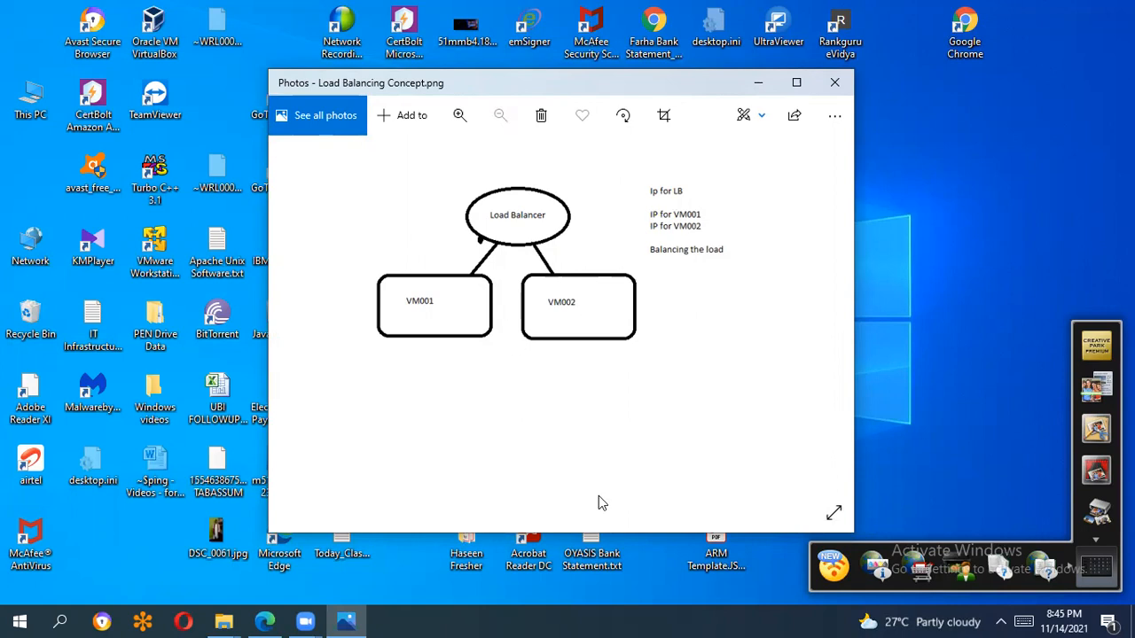
- From the Azure portal's Virtual machines page in Edge, start creating a new virtual machine
left_click(266, 622)
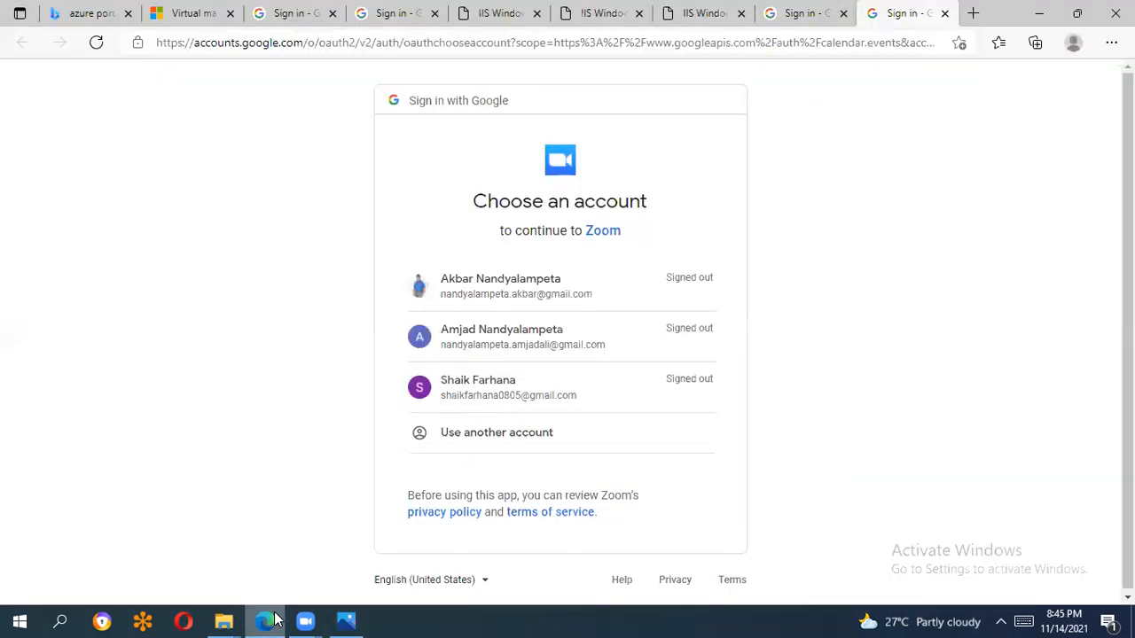
left_click(76, 20)
key("ctrl+Tab")
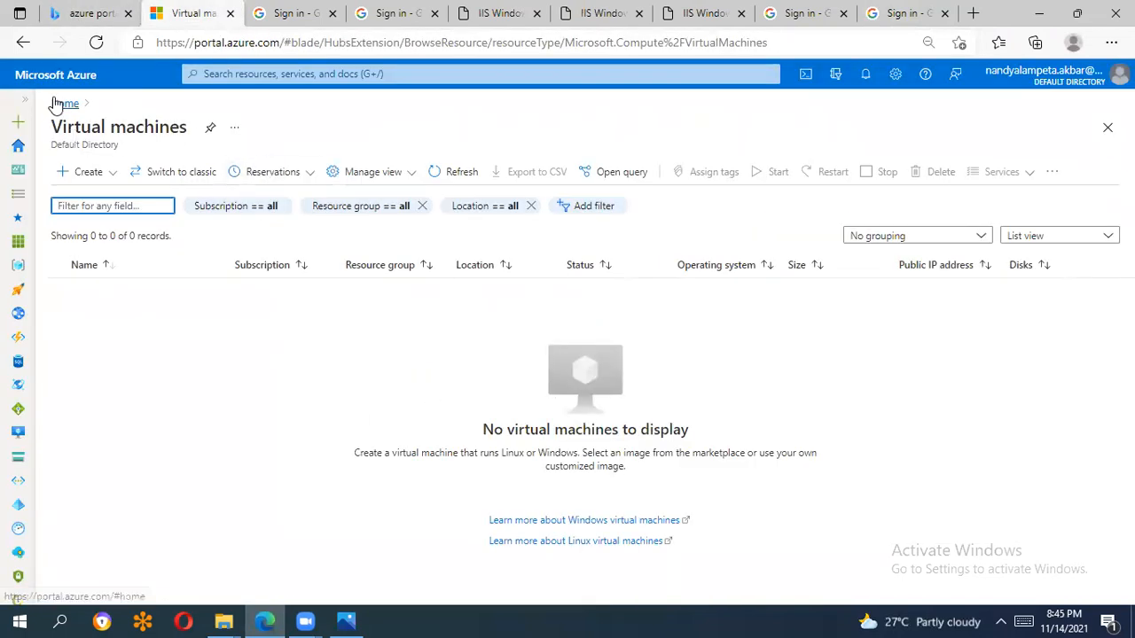
left_click(62, 104)
left_click(300, 180)
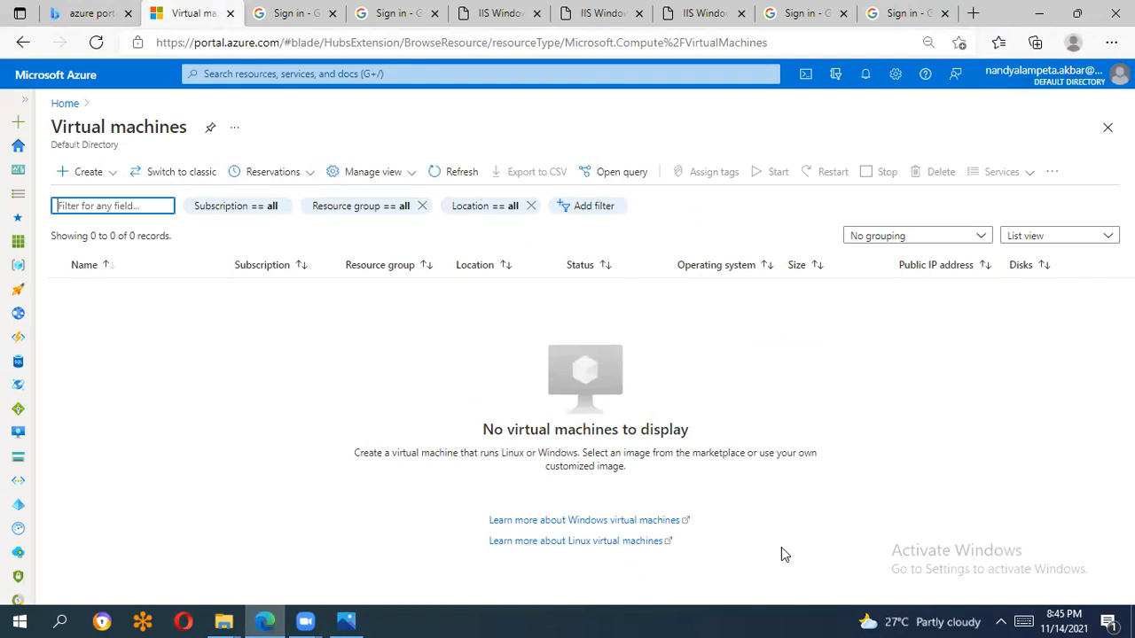
left_click(88, 173)
left_click(98, 199)
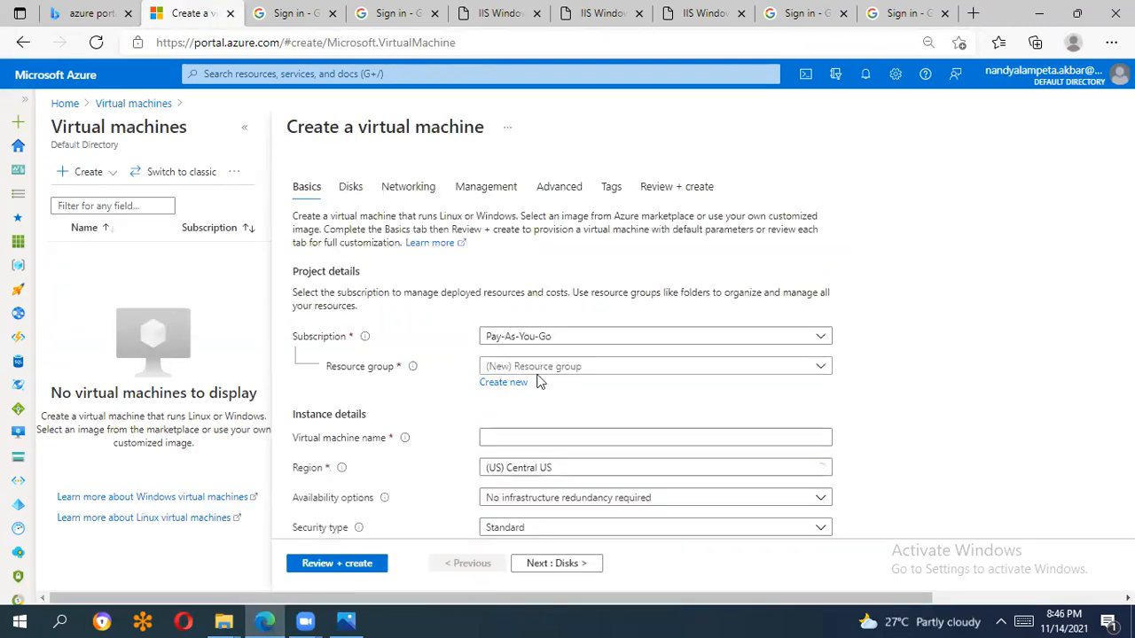
- Create a new resource group named RG2020 for the VM
left_click(500, 388)
type("RG2020")
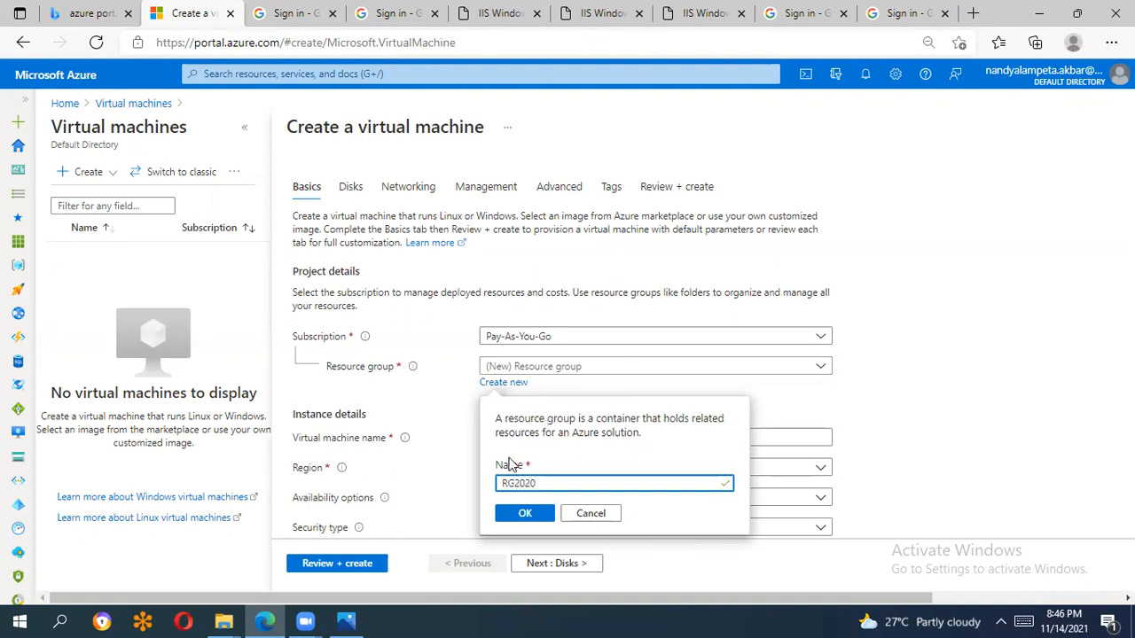
left_click(516, 517)
- Name the virtual machine VM202 and set its region to (US) East US
left_click(520, 437)
scroll(521, 448, "down", 2)
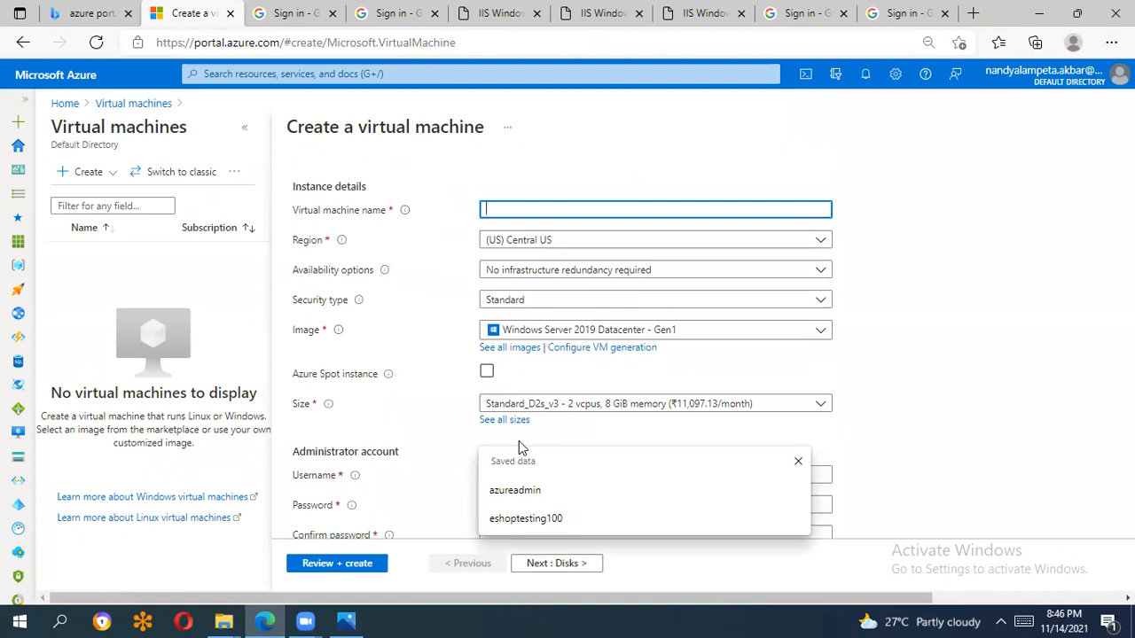
type("VM202")
left_click(532, 247)
left_click(532, 248)
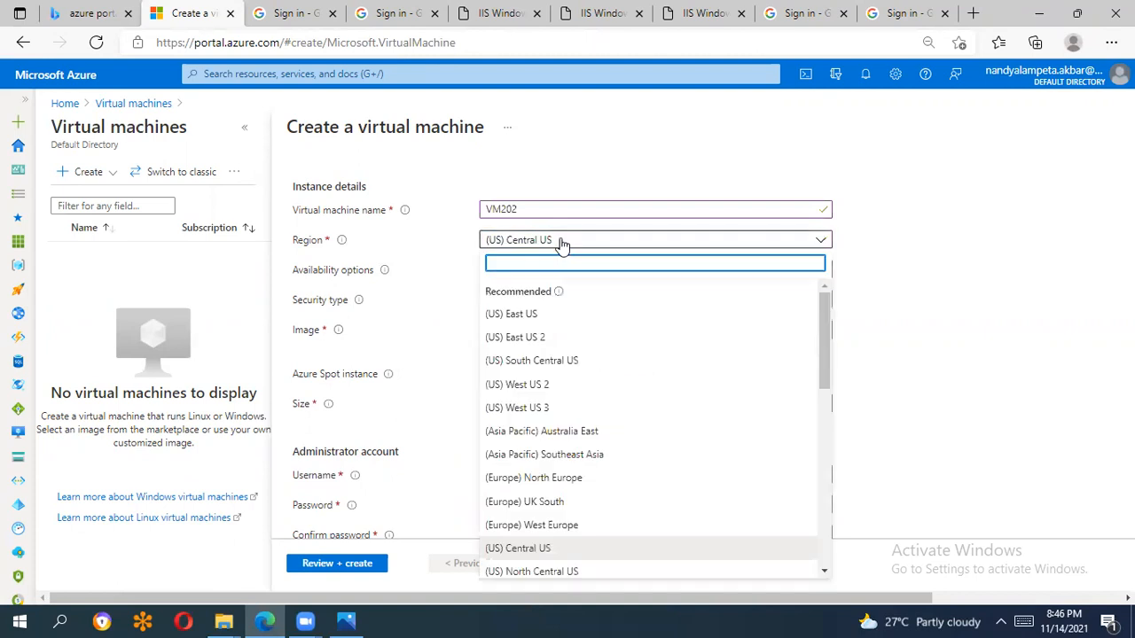
left_click(522, 321)
- Place the VM in a new availability set named AS2020
left_click(526, 275)
left_click(536, 408)
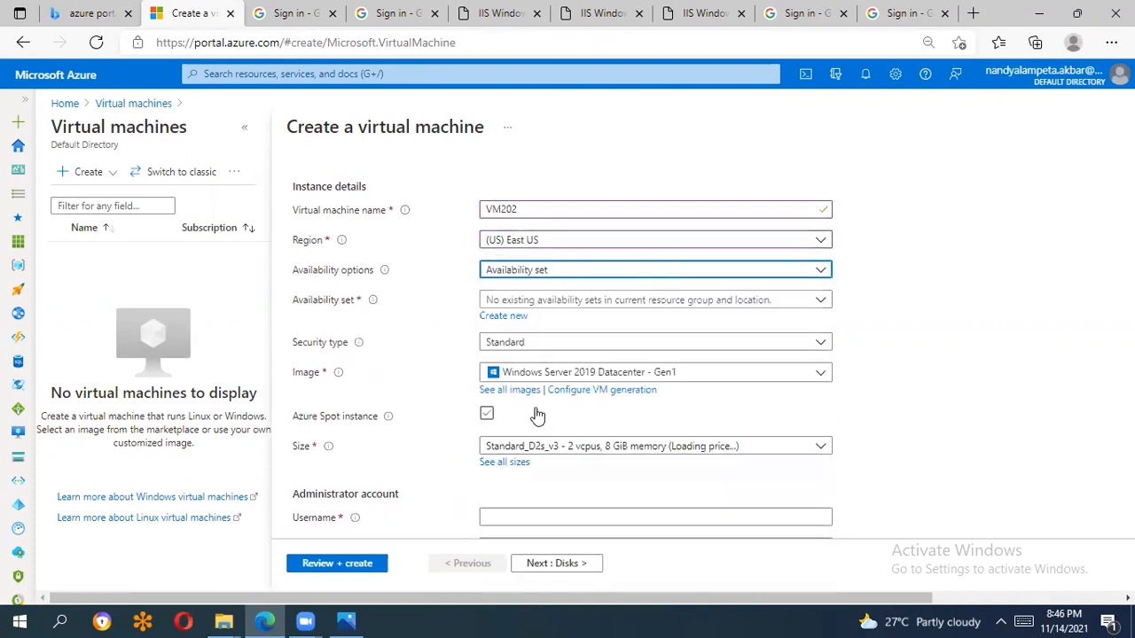
left_click(506, 318)
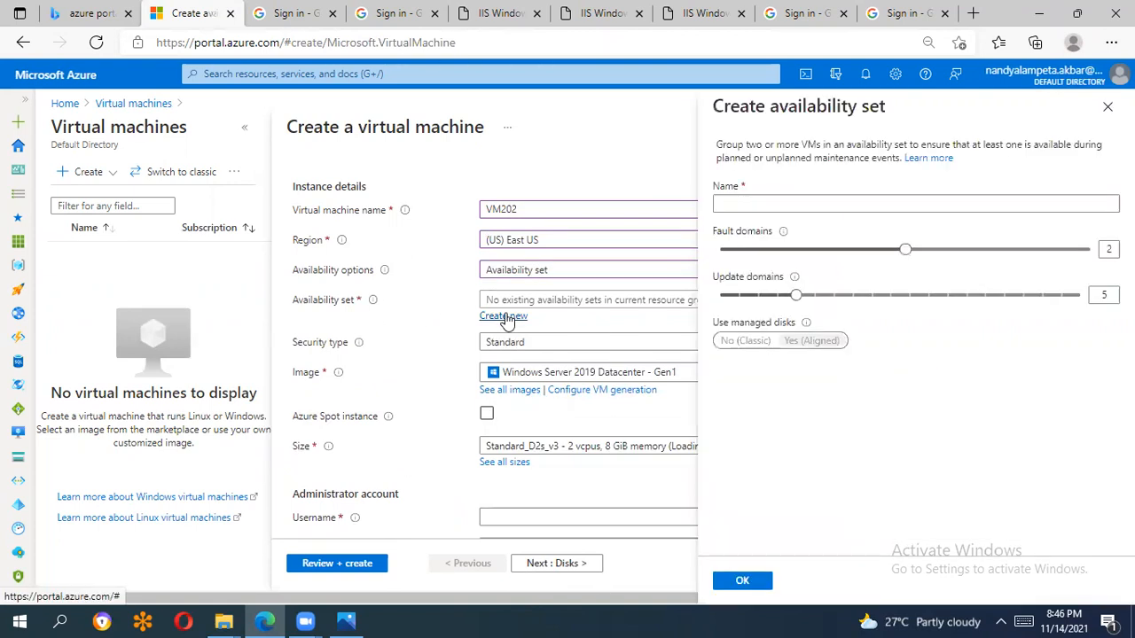
left_click(763, 200)
type("AS2020")
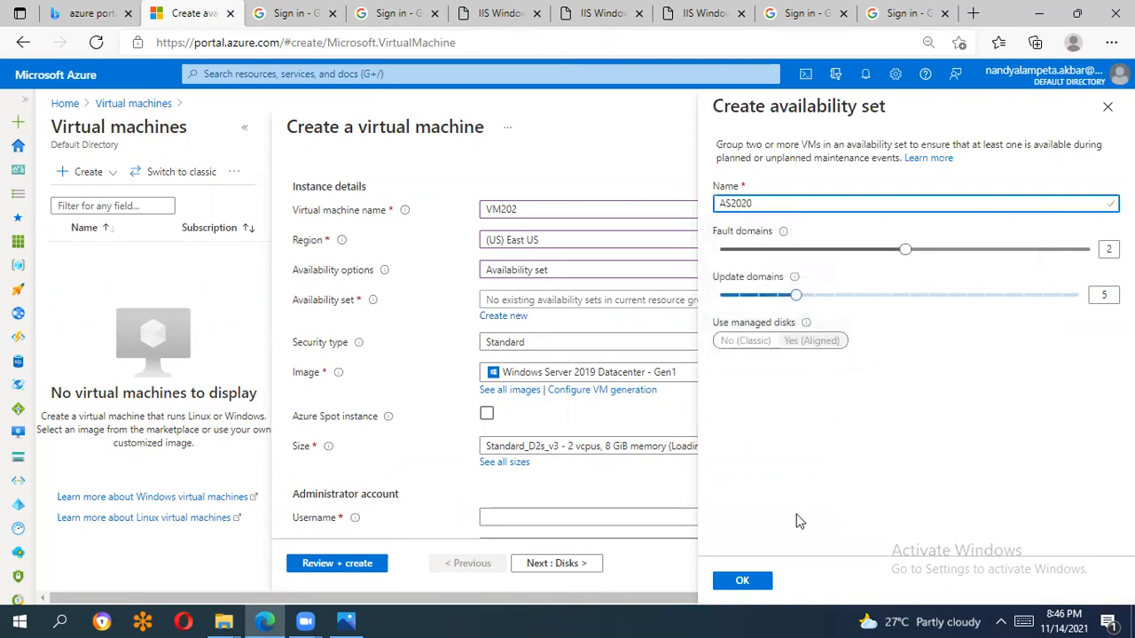
left_click(740, 582)
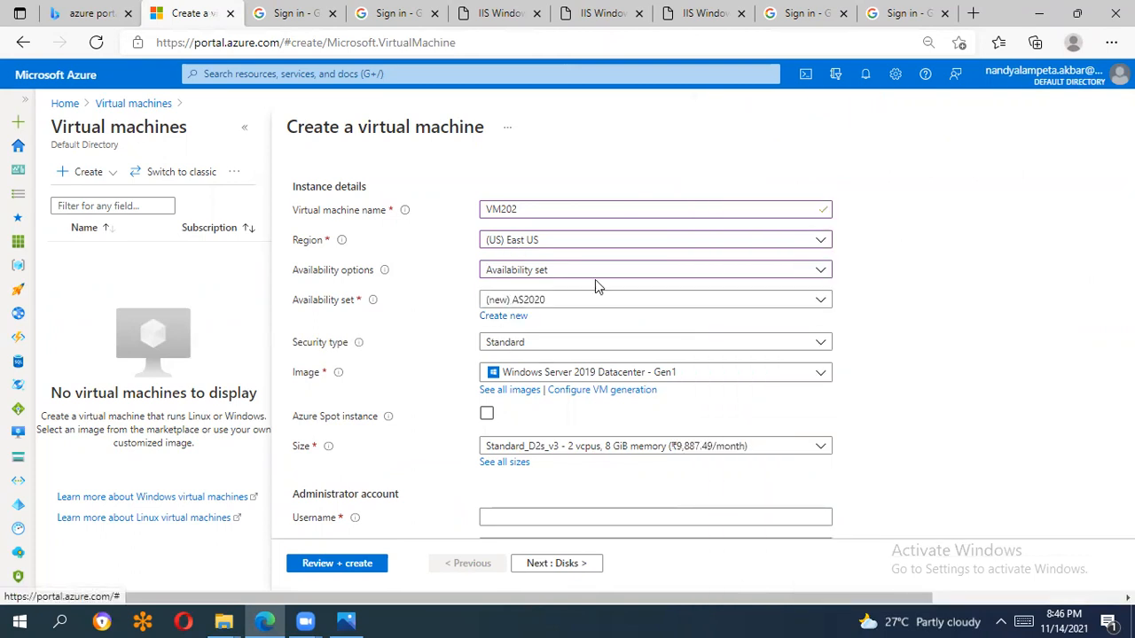
- Enter the administrator username and password, and confirm the password
scroll(527, 444, "down", 2)
left_click(522, 345)
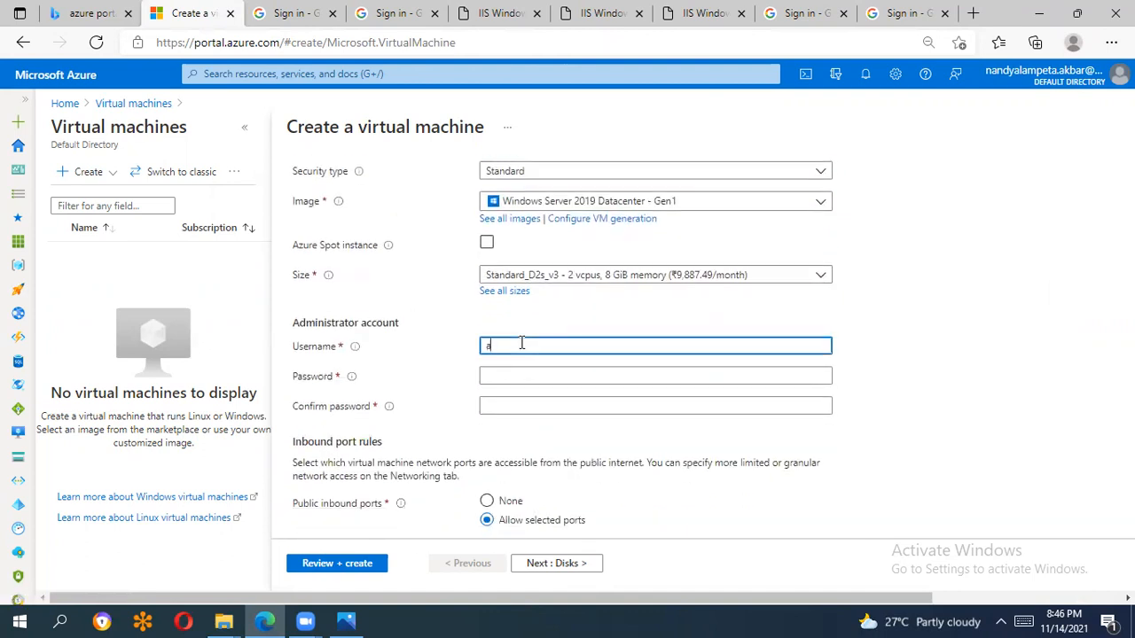
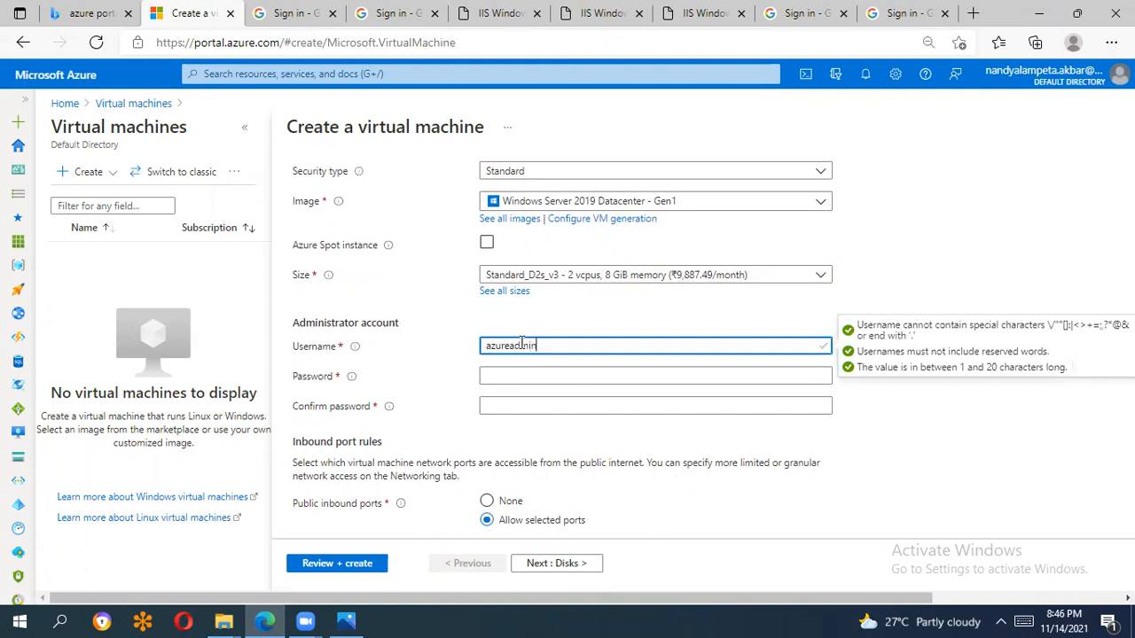
key("Tab")
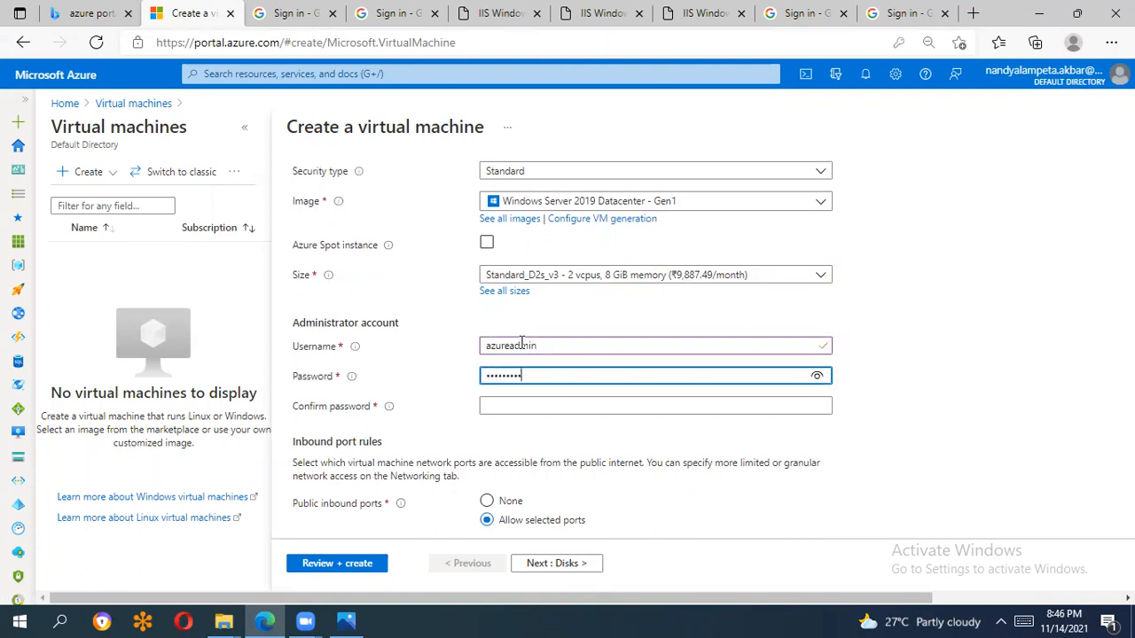
left_click(550, 403)
type("a")
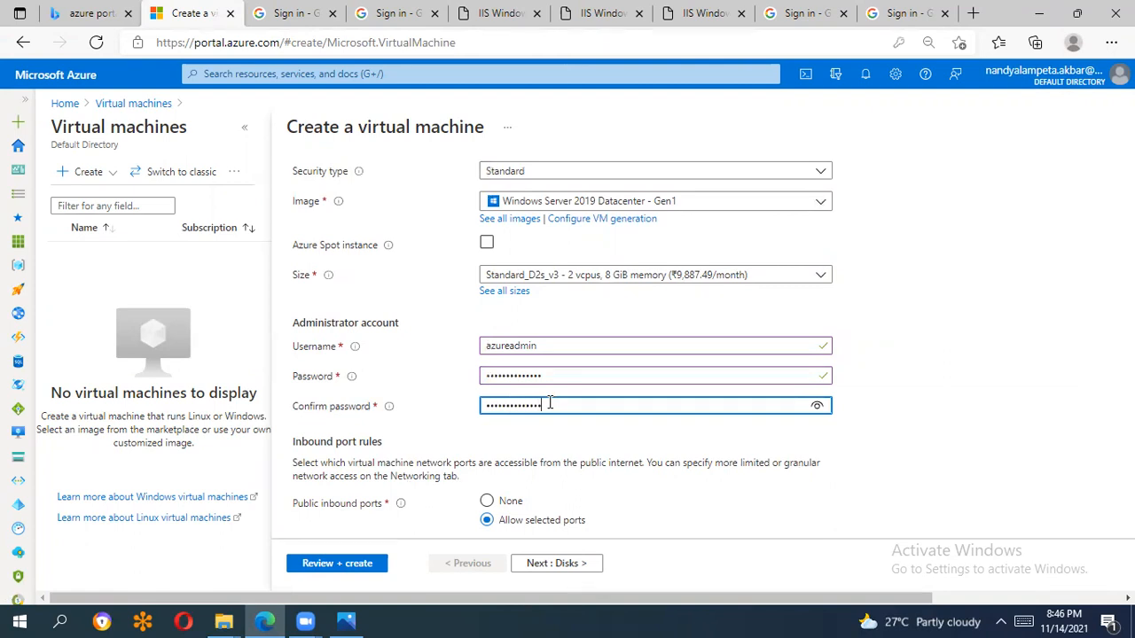
- Allow HTTP (80) and HTTPS (443) inbound ports alongside RDP (3389)
scroll(549, 403, "down", 2)
left_click(550, 381)
left_click(493, 404)
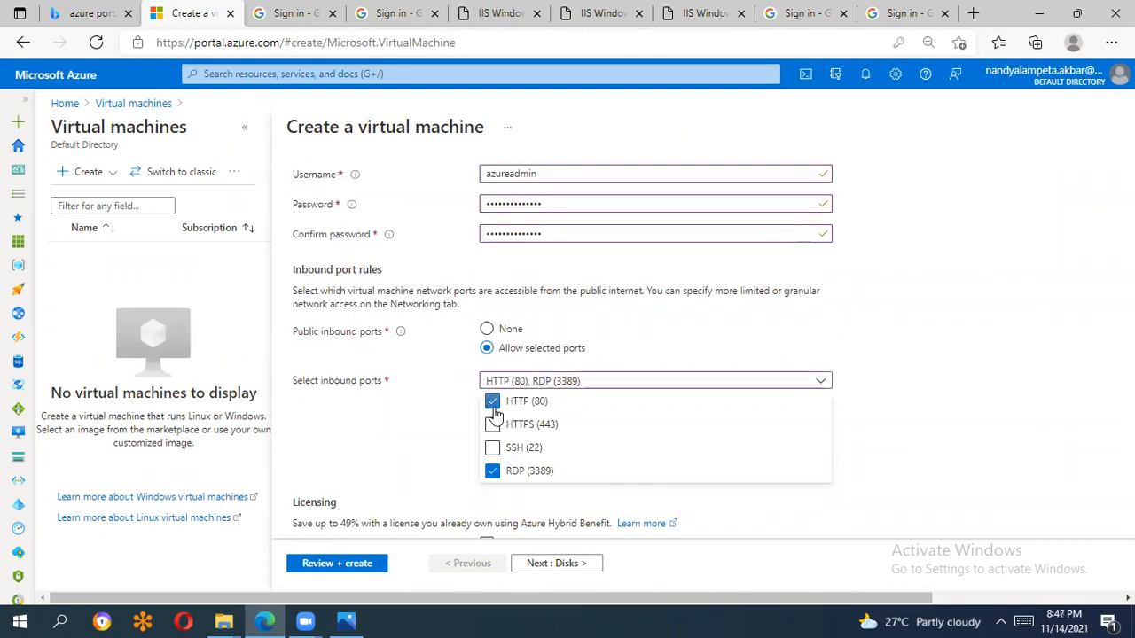
left_click(493, 425)
left_click(923, 403)
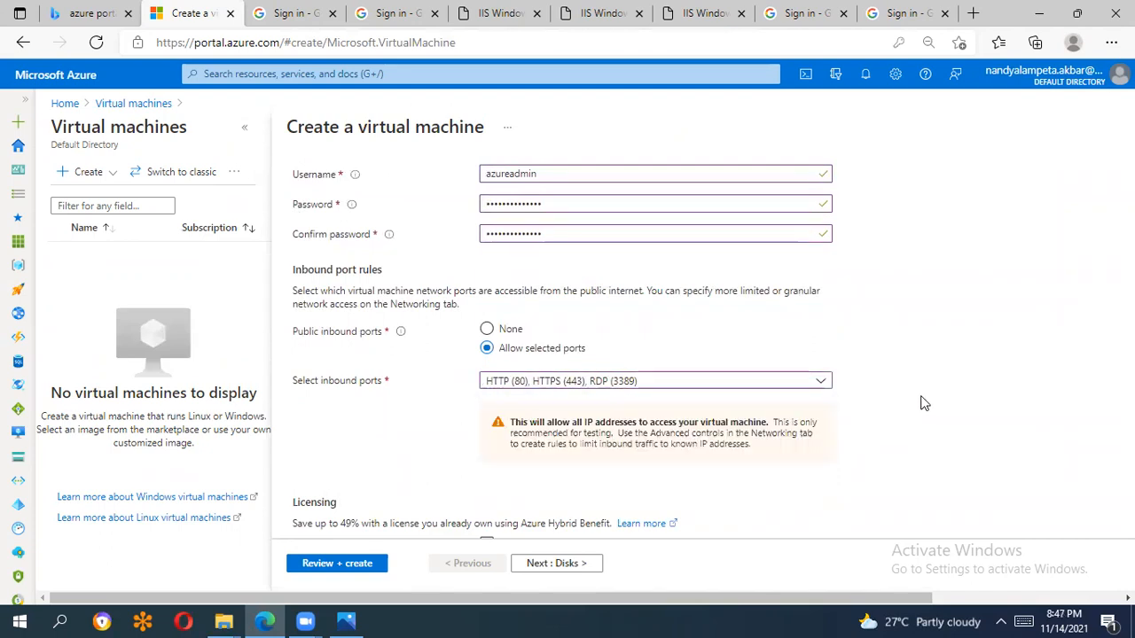
scroll(923, 404, "down", 1)
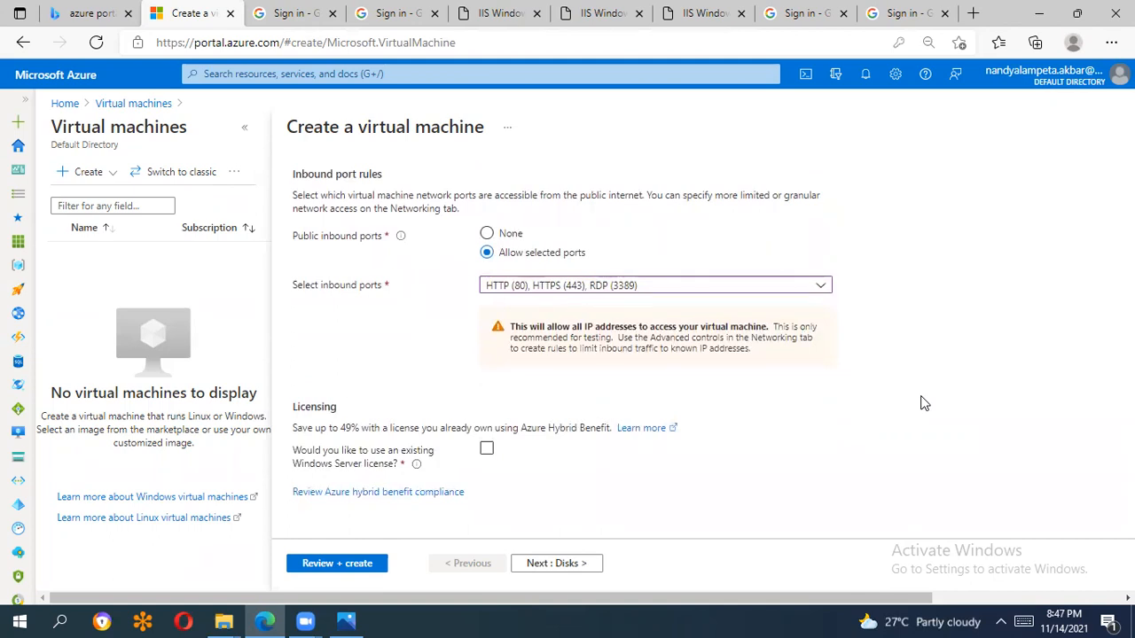
- Set the OS disk type to Standard SSD
left_click(554, 564)
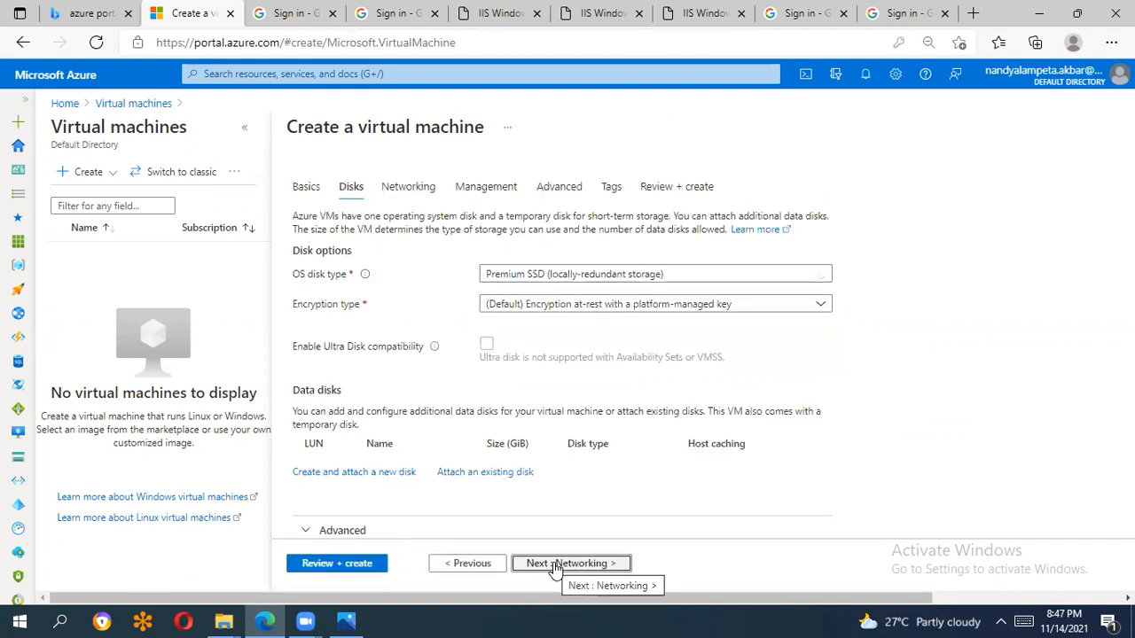
left_click(506, 276)
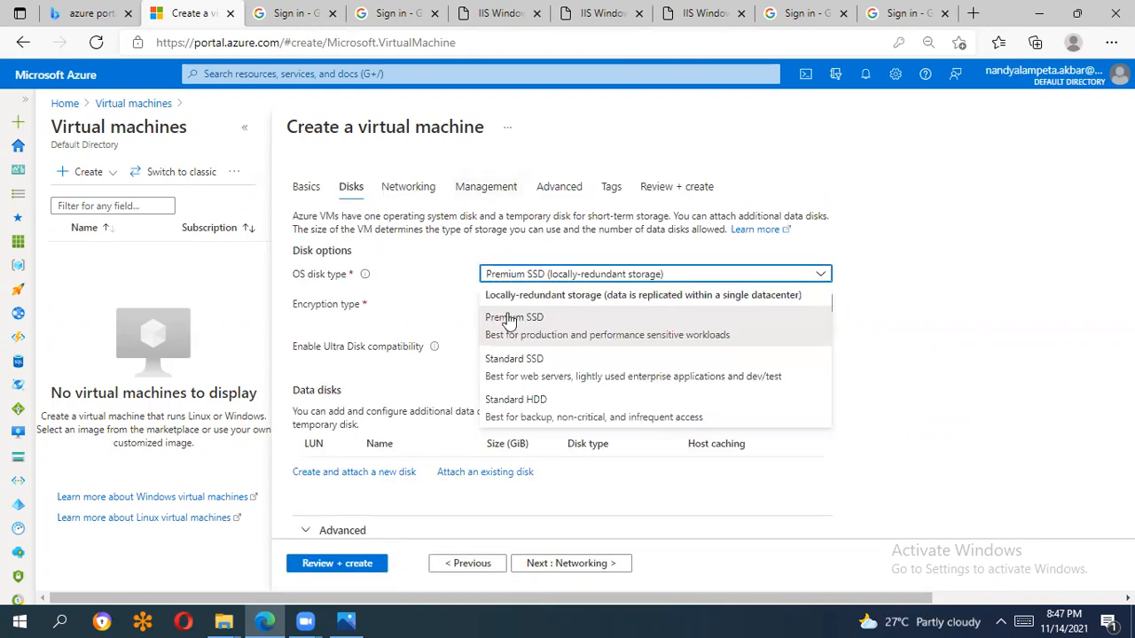
left_click(521, 363)
scroll(524, 368, "down", 1)
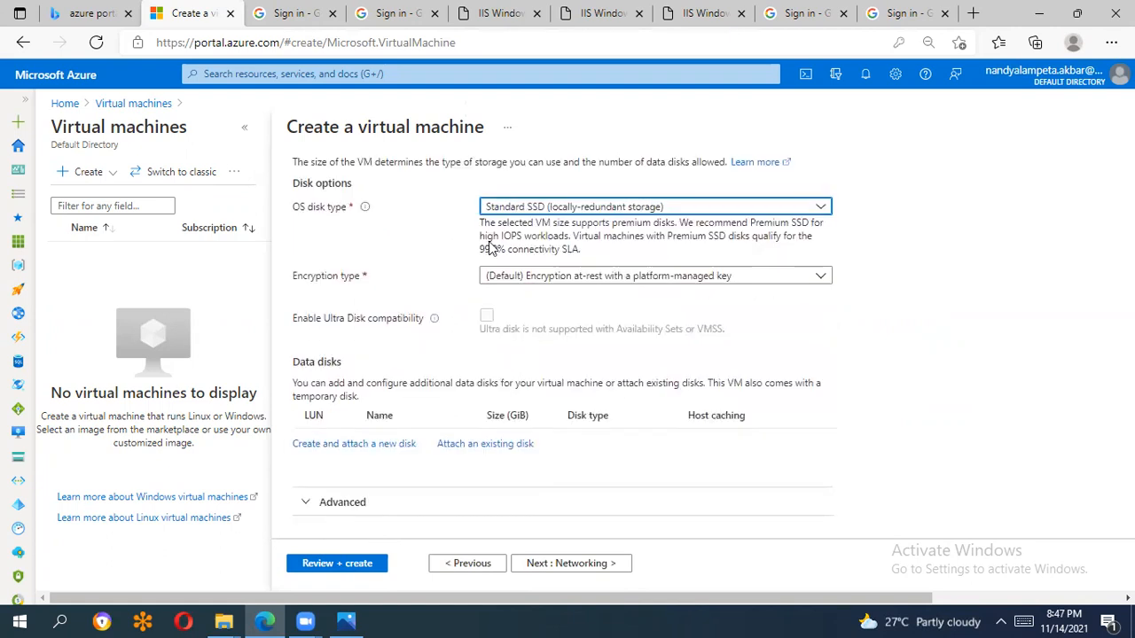
- Continue past the Networking tab unchanged to the Management settings
left_click(555, 564)
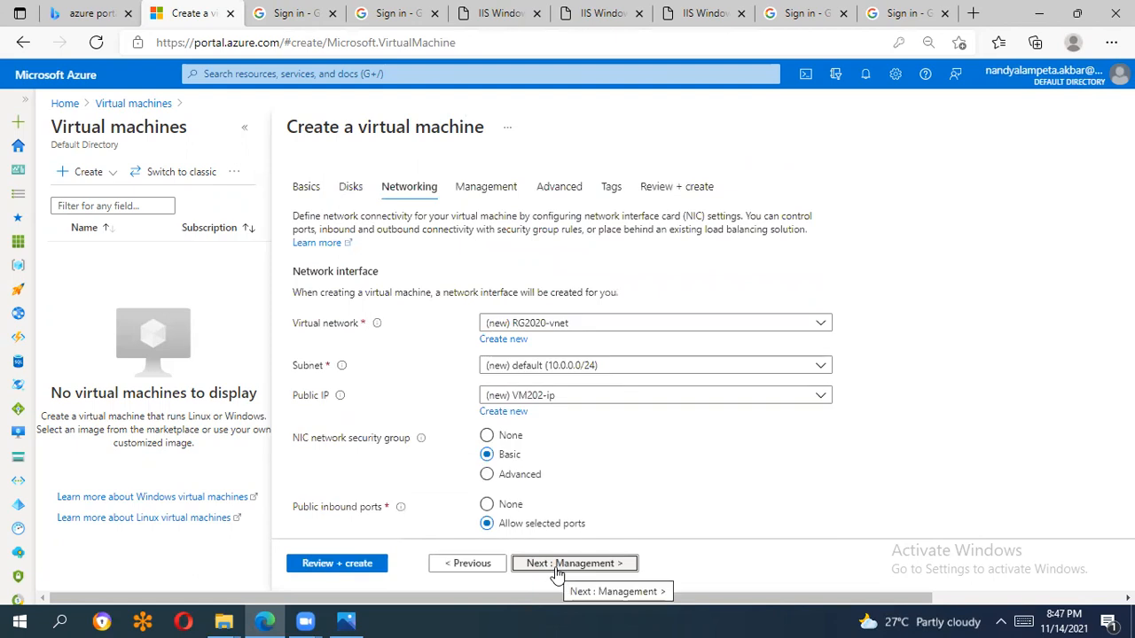
scroll(647, 411, "down", 2)
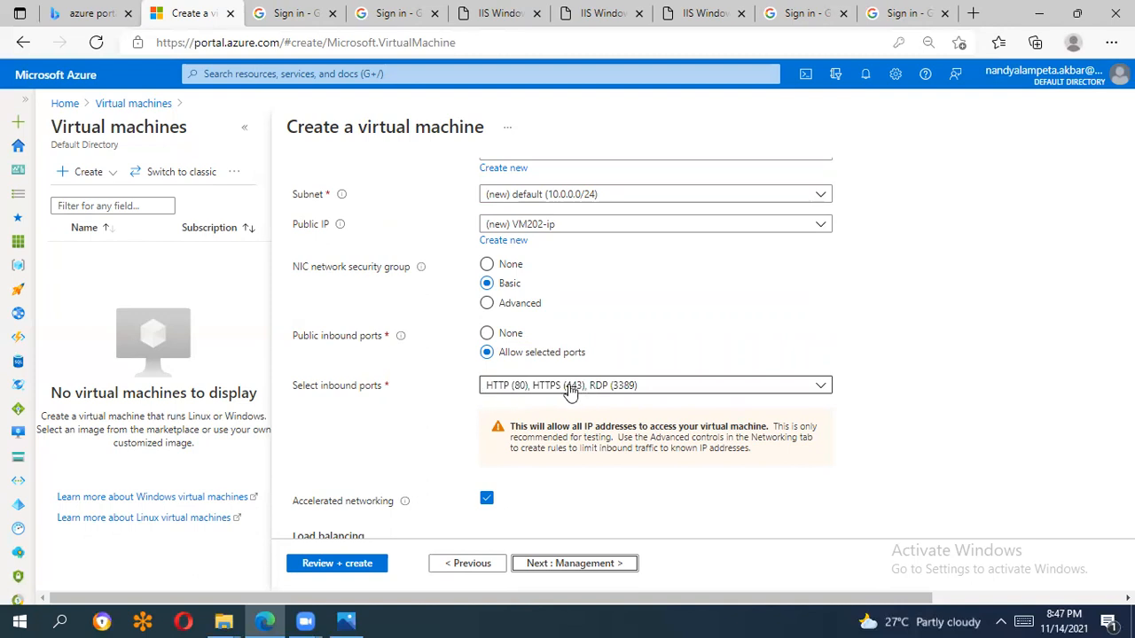
scroll(572, 393, "down", 3)
left_click(572, 564)
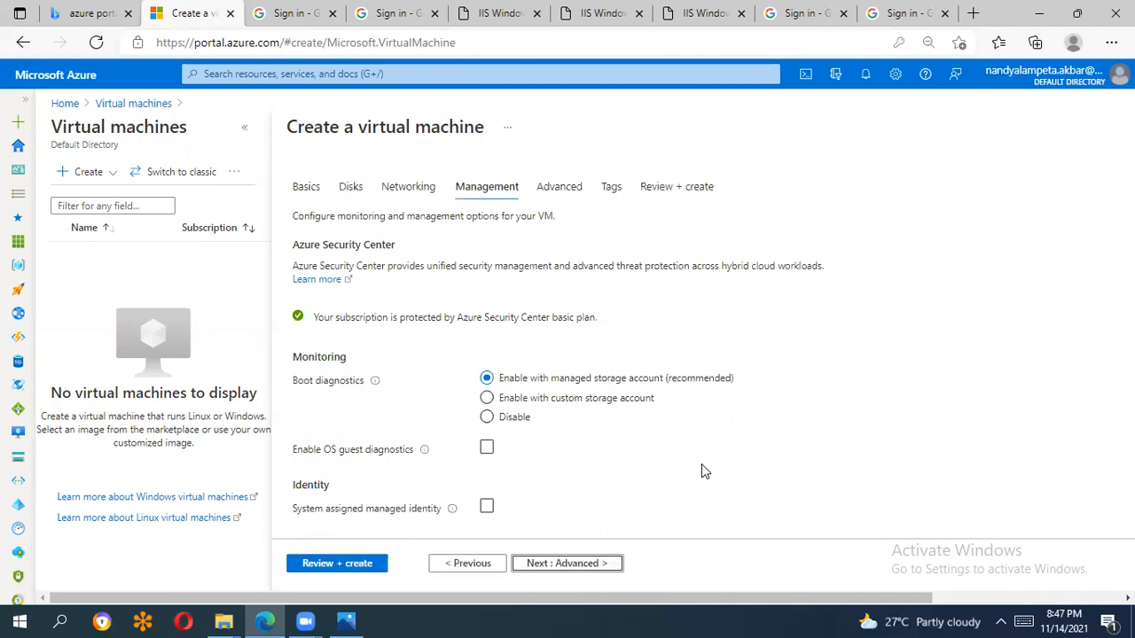
- Disable boot diagnostics on the Management tab
scroll(702, 471, "down", 1)
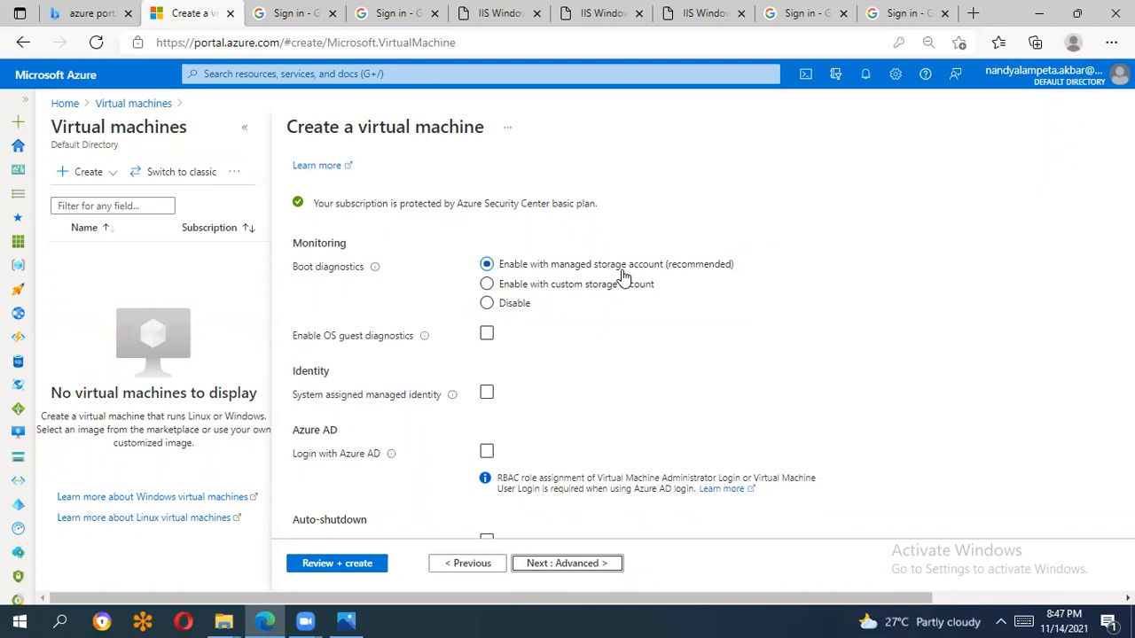
left_click(515, 310)
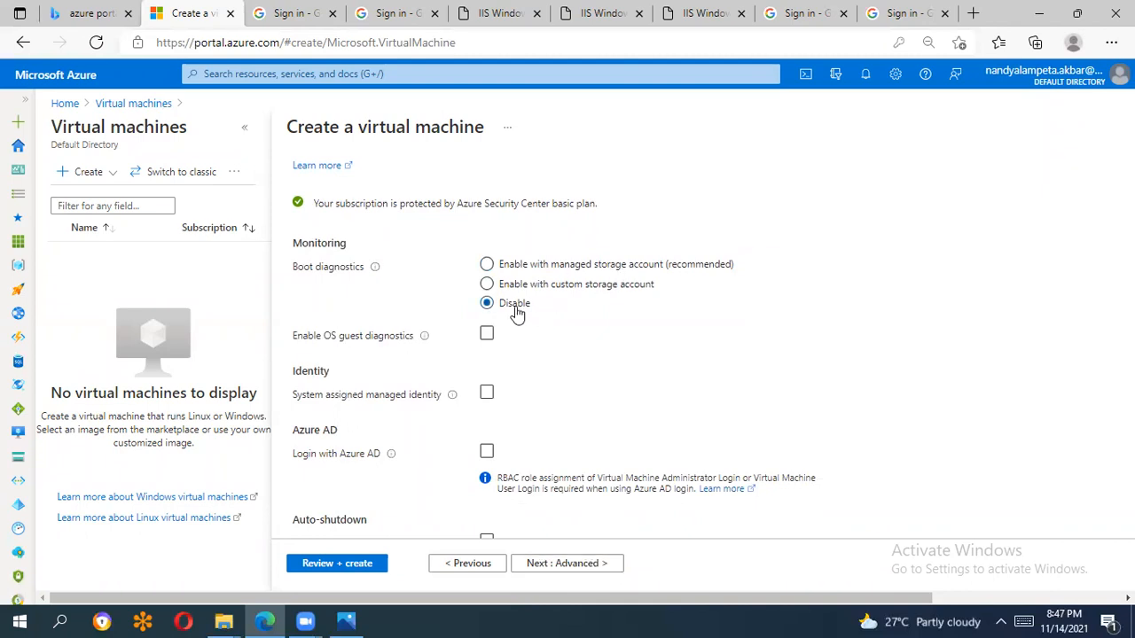
scroll(517, 312, "down", 3)
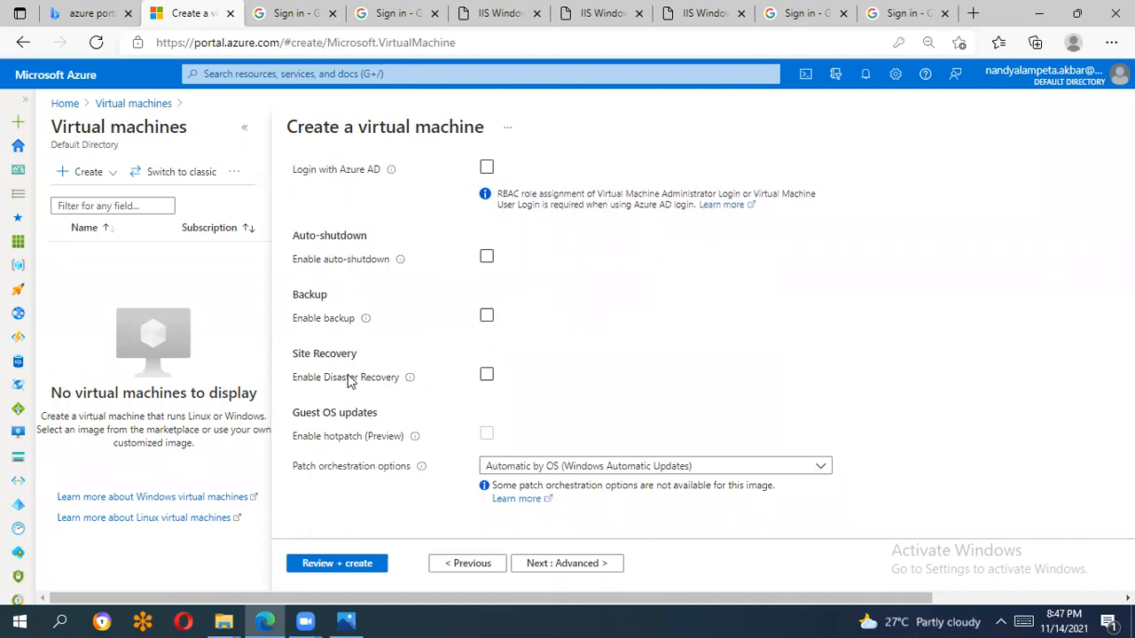
- Pass through the Advanced tab unchanged to the Tags tab
left_click(576, 564)
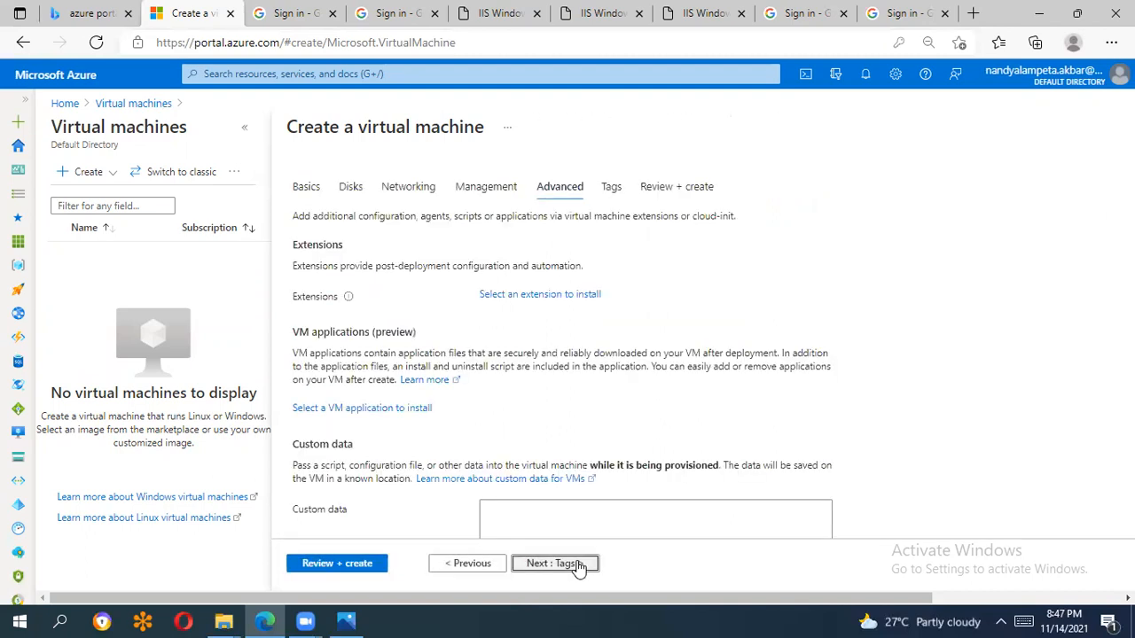
scroll(623, 395, "down", 4)
scroll(624, 395, "up", 3)
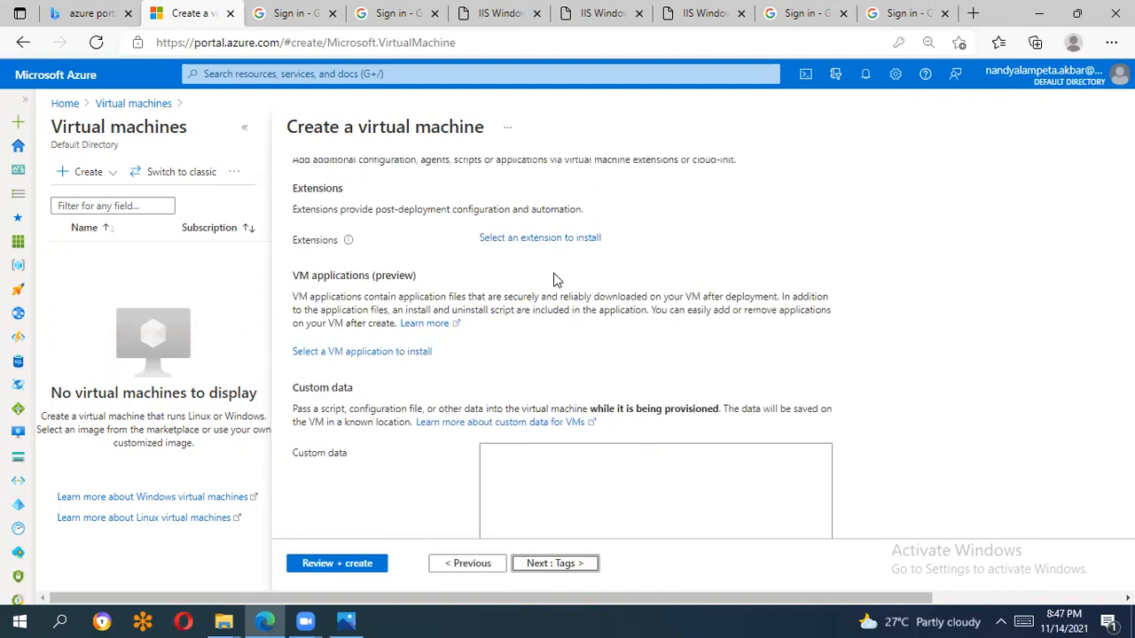
scroll(652, 387, "down", 3)
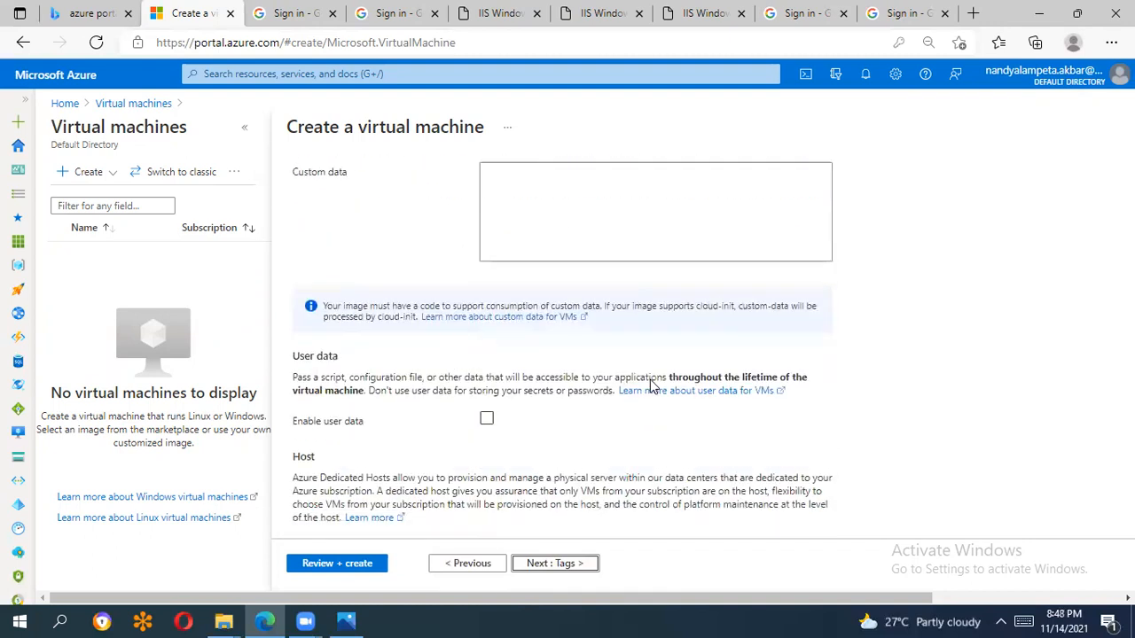
left_click(543, 567)
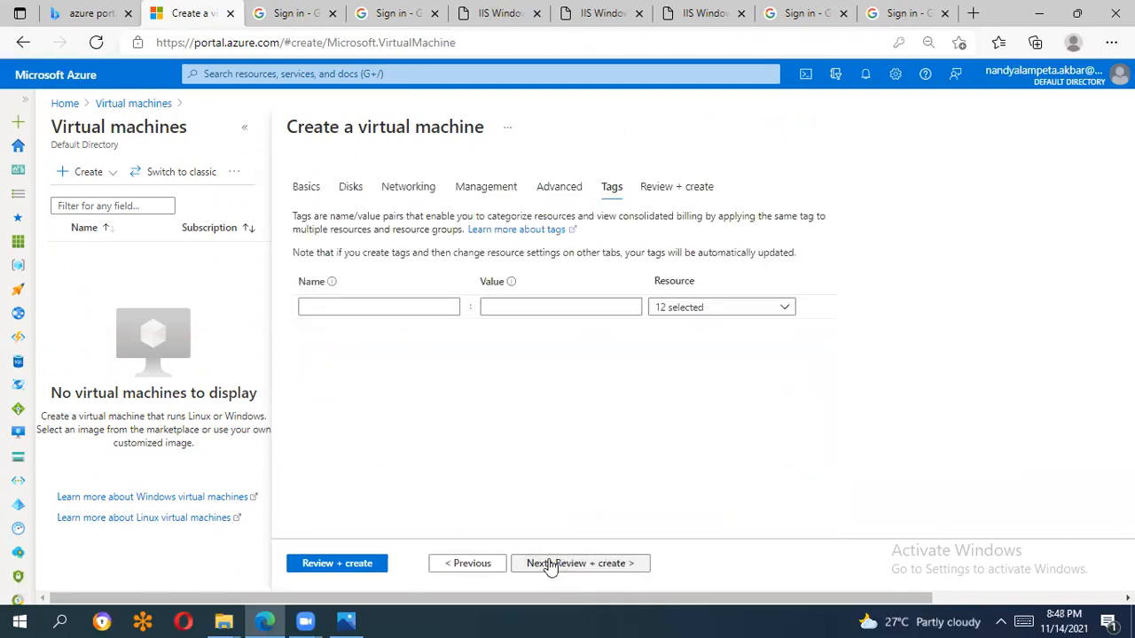
- Review the validated VM (13.5445 INR/hr) and submit it for creation
left_click(600, 563)
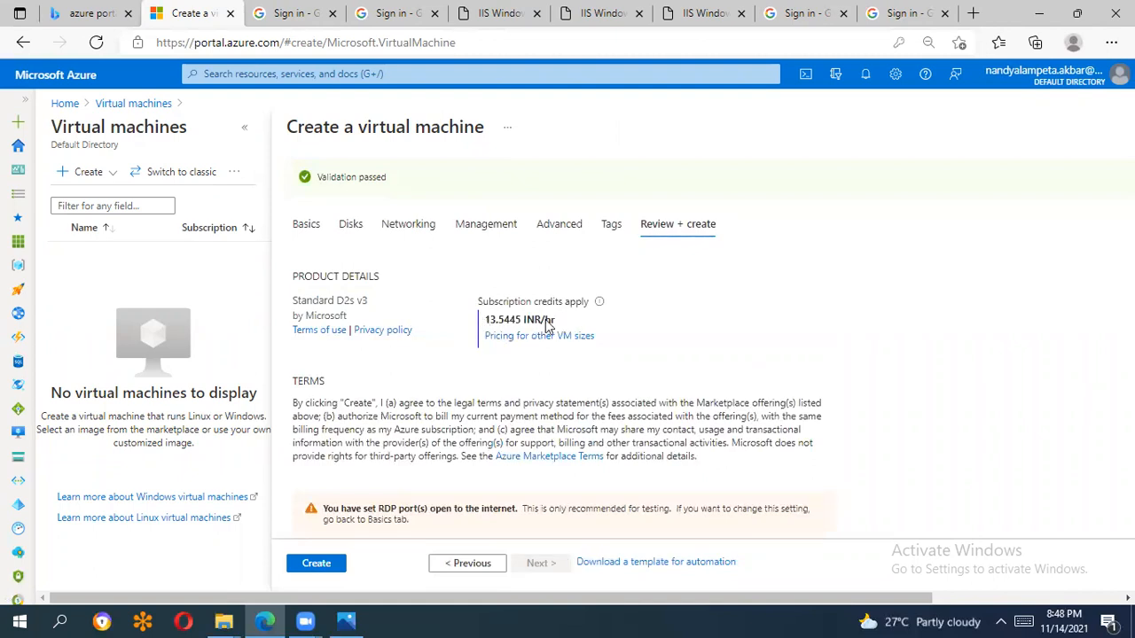
triple_click(485, 324)
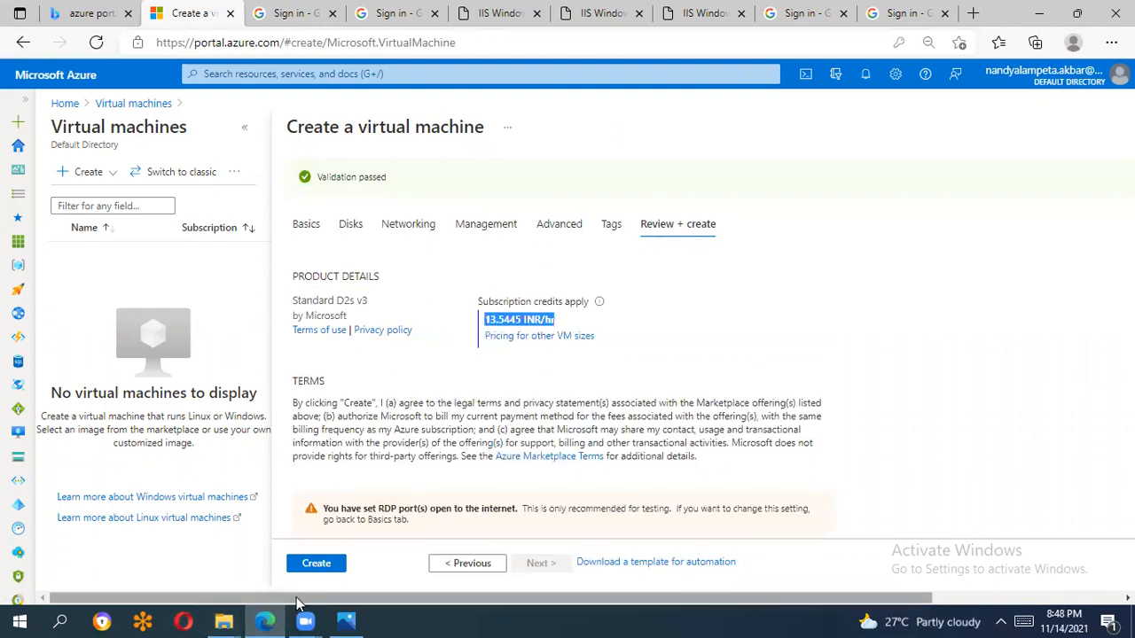
left_click(317, 564)
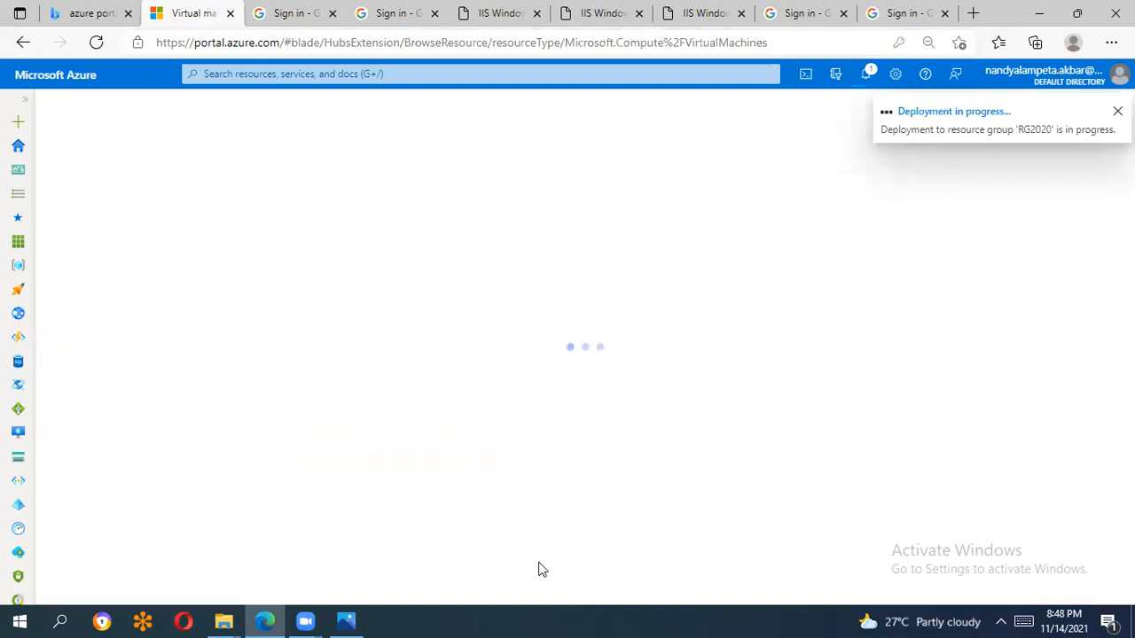
- Open the Notifications panel to follow the RG2020 deployment progress
left_click(315, 621)
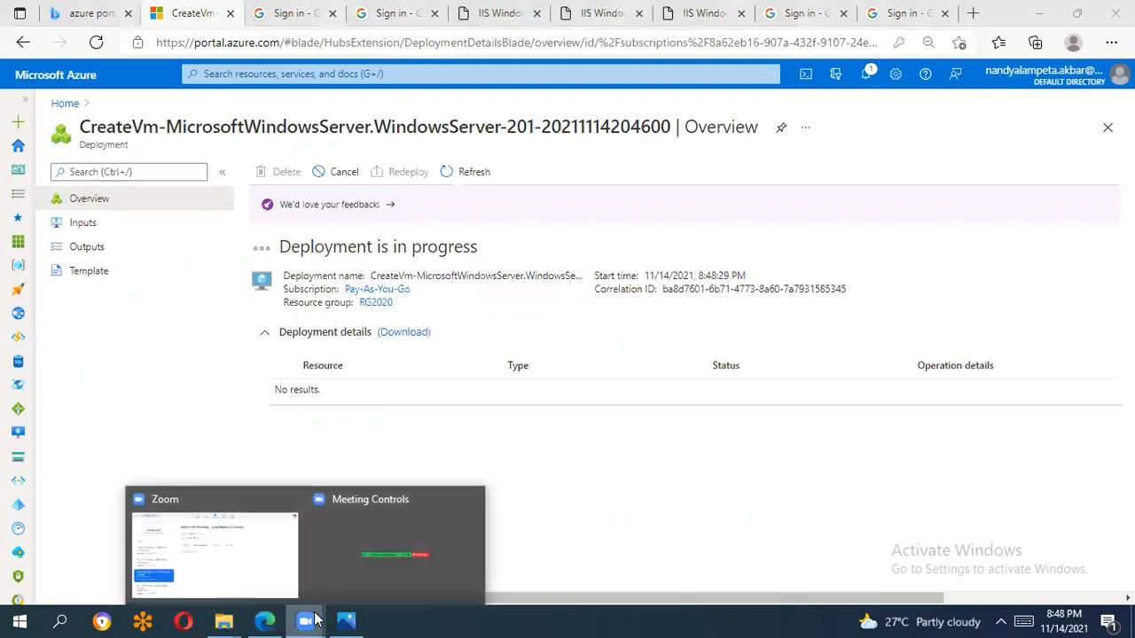
left_click(342, 552)
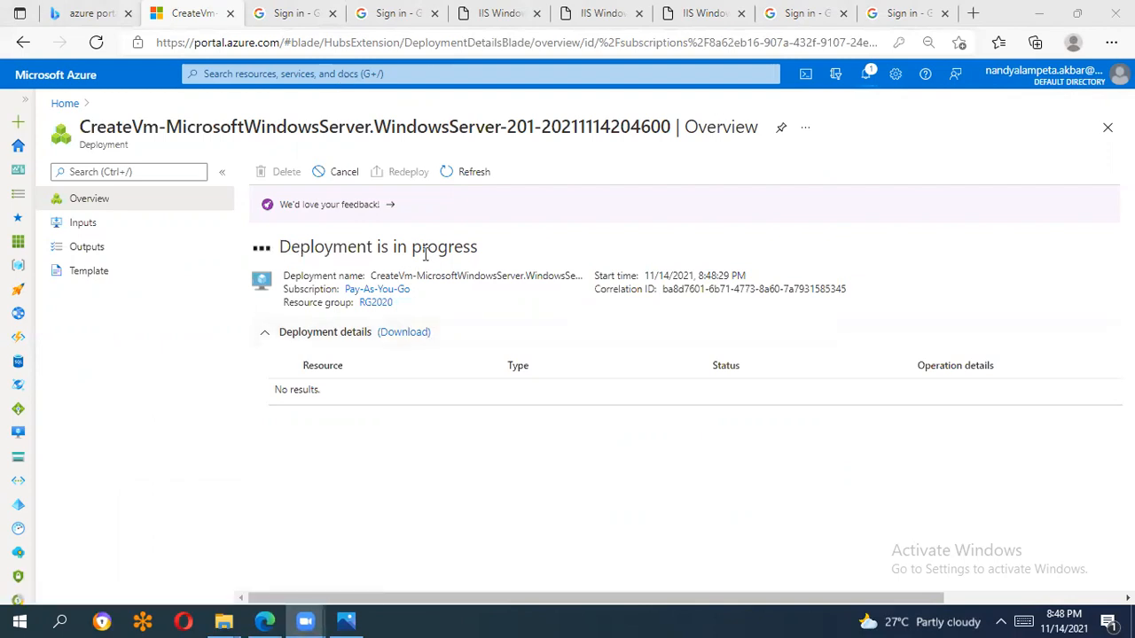
left_click(868, 74)
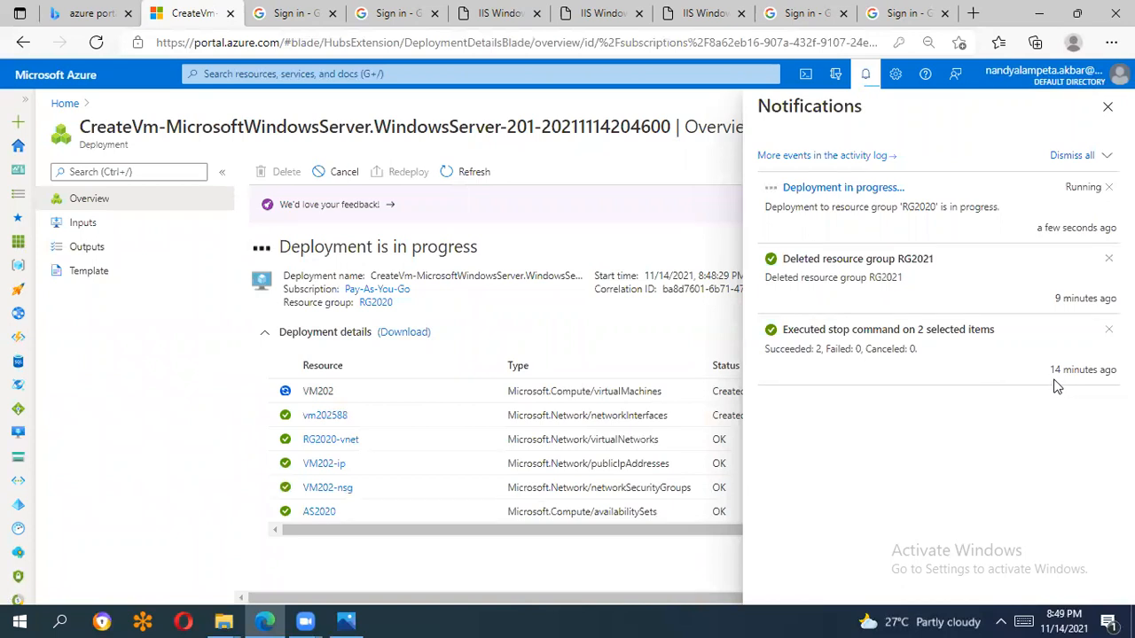
- Return to the Virtual machines list showing VM202 as Creating, and reopen notifications
left_click(66, 105)
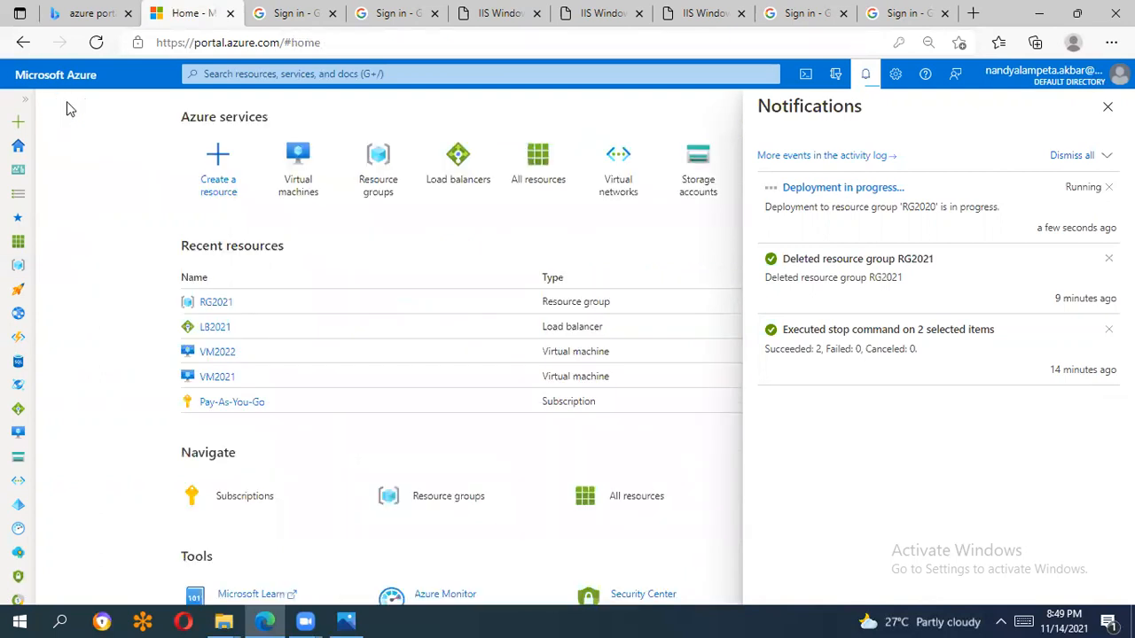
left_click(298, 184)
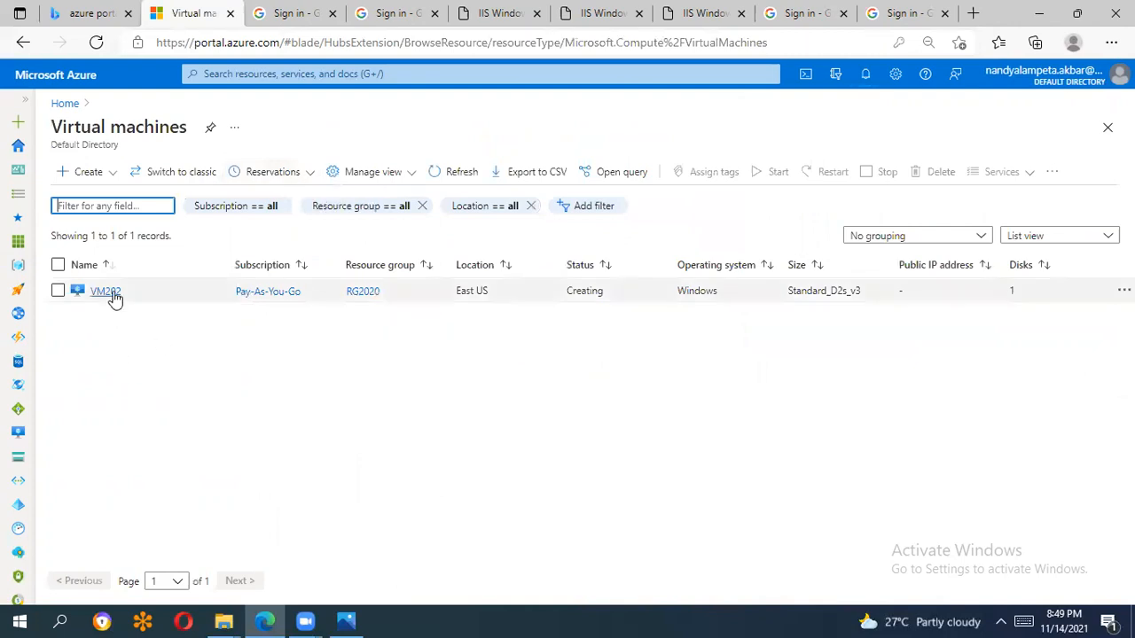
mouse_move(112, 299)
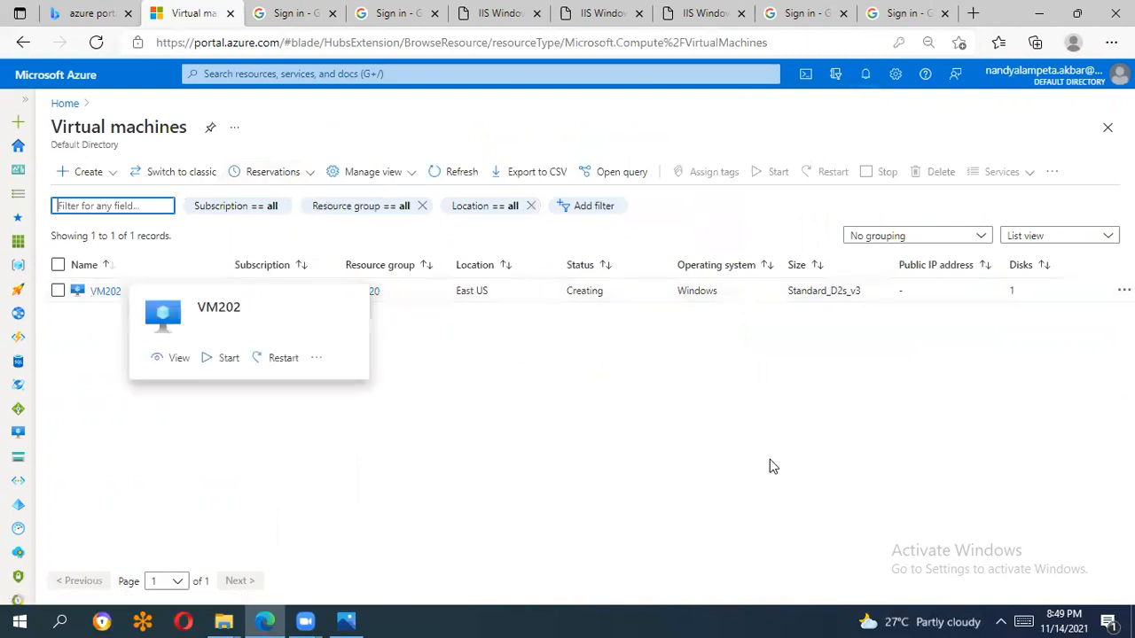
left_click(867, 75)
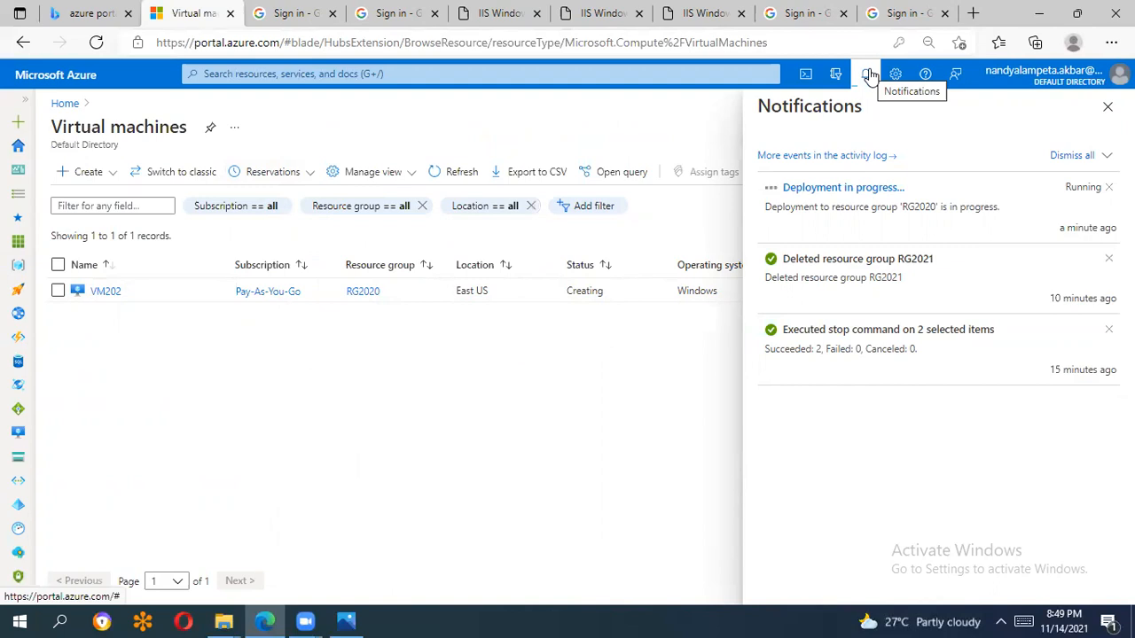
- Start a new virtual machine named VM2010 in resource group RG2020
left_click(84, 175)
left_click(105, 195)
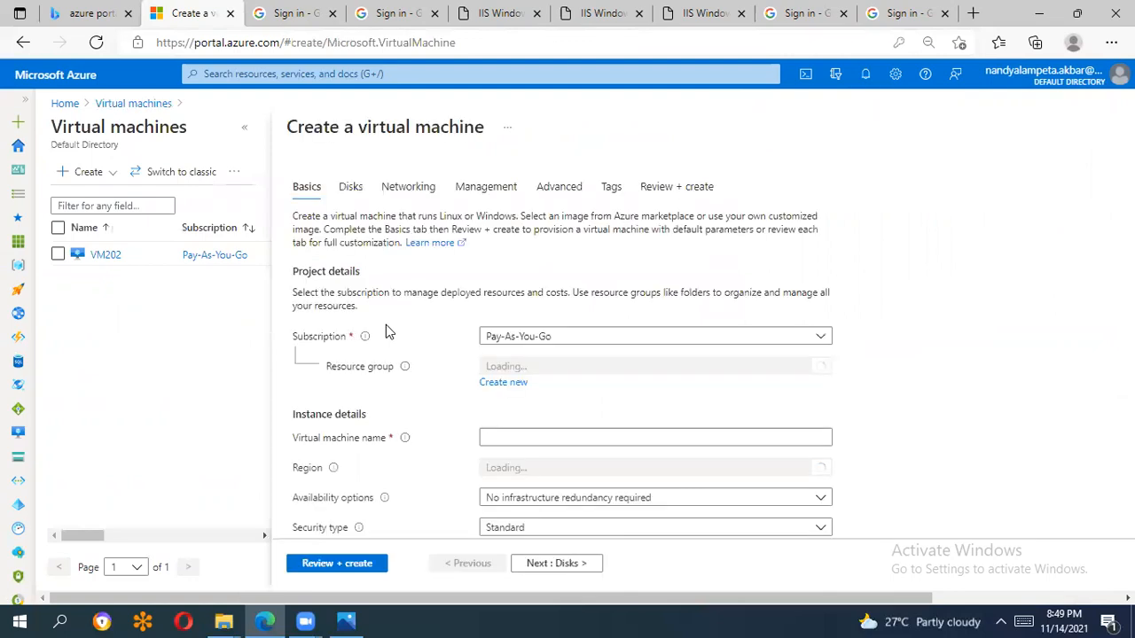
left_click(520, 366)
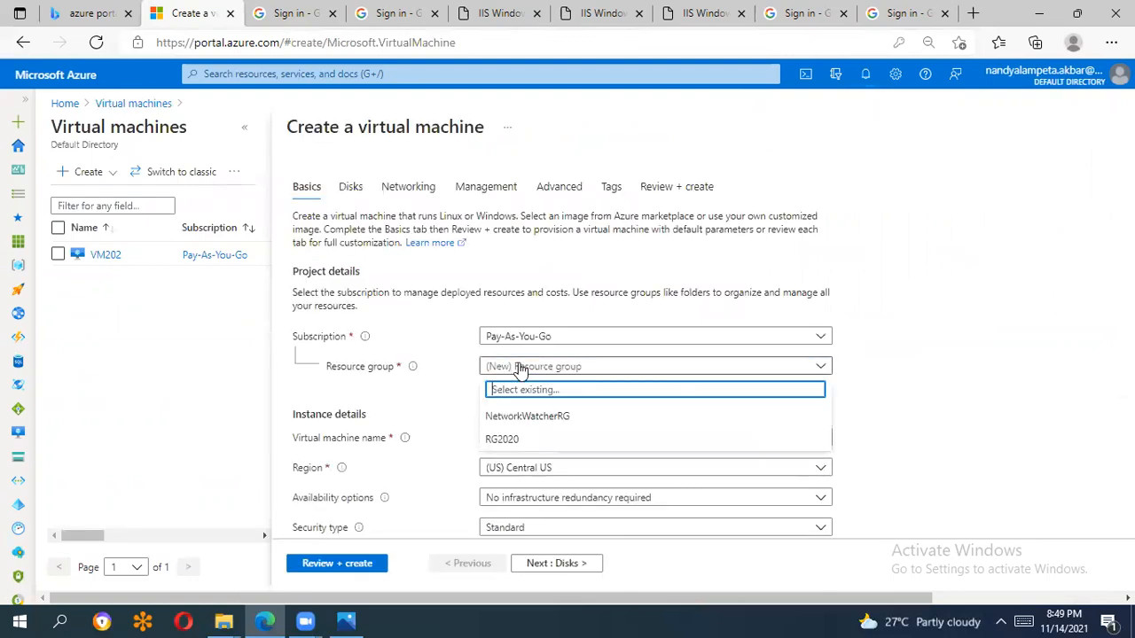
left_click(506, 441)
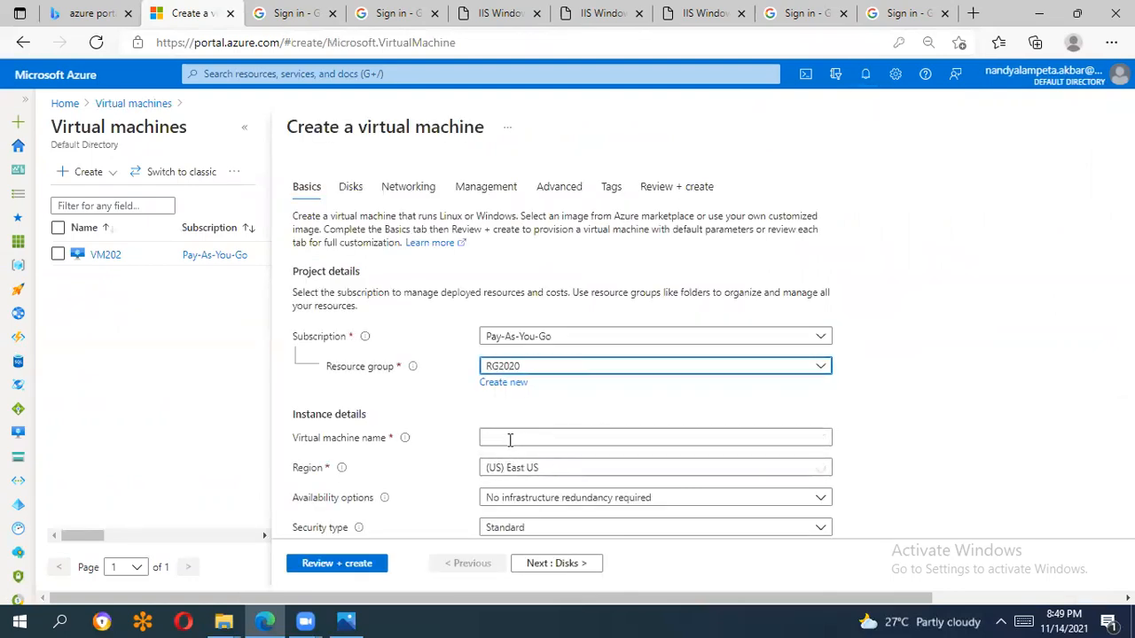
left_click(510, 438)
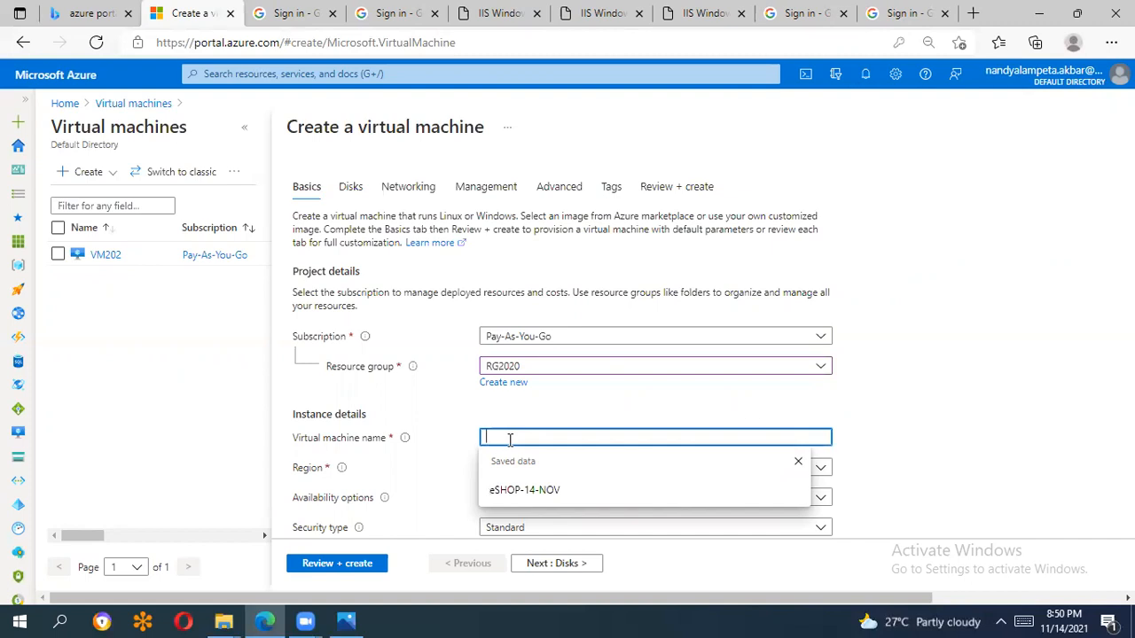
type("VM2020")
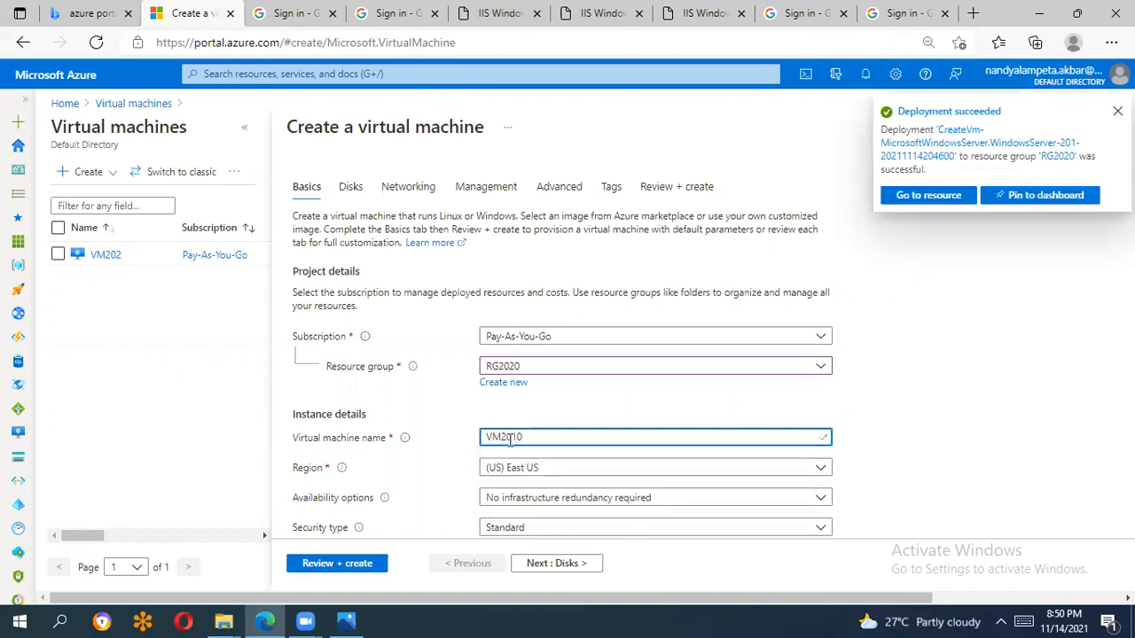
- Place VM2010 in the existing availability set AS2020
scroll(532, 477, "down", 1)
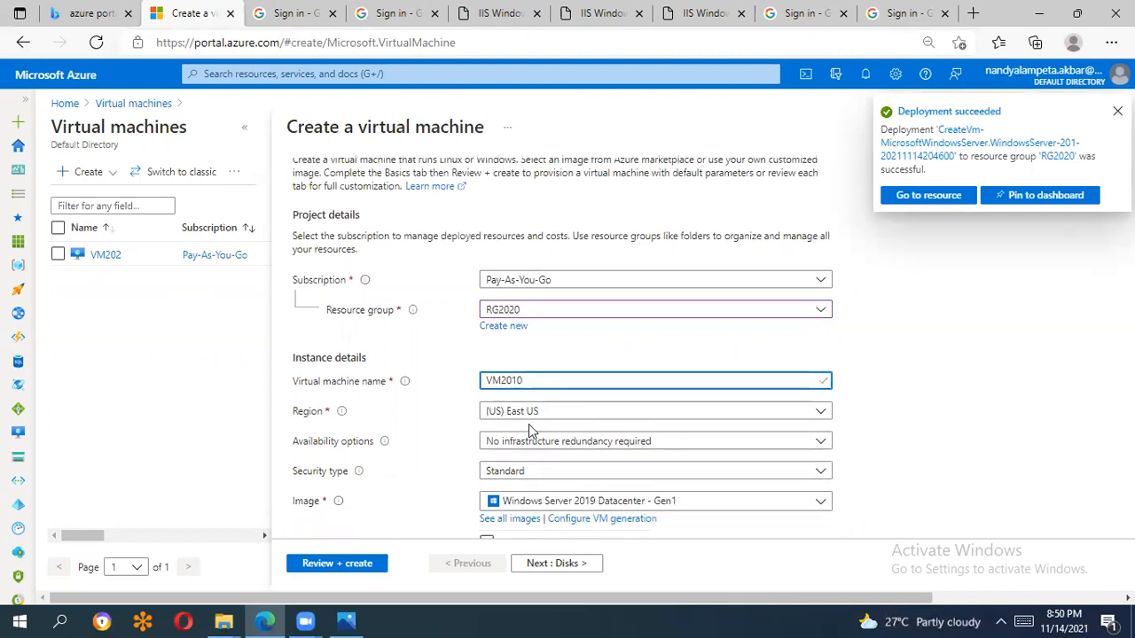
scroll(530, 430, "down", 1)
left_click(529, 384)
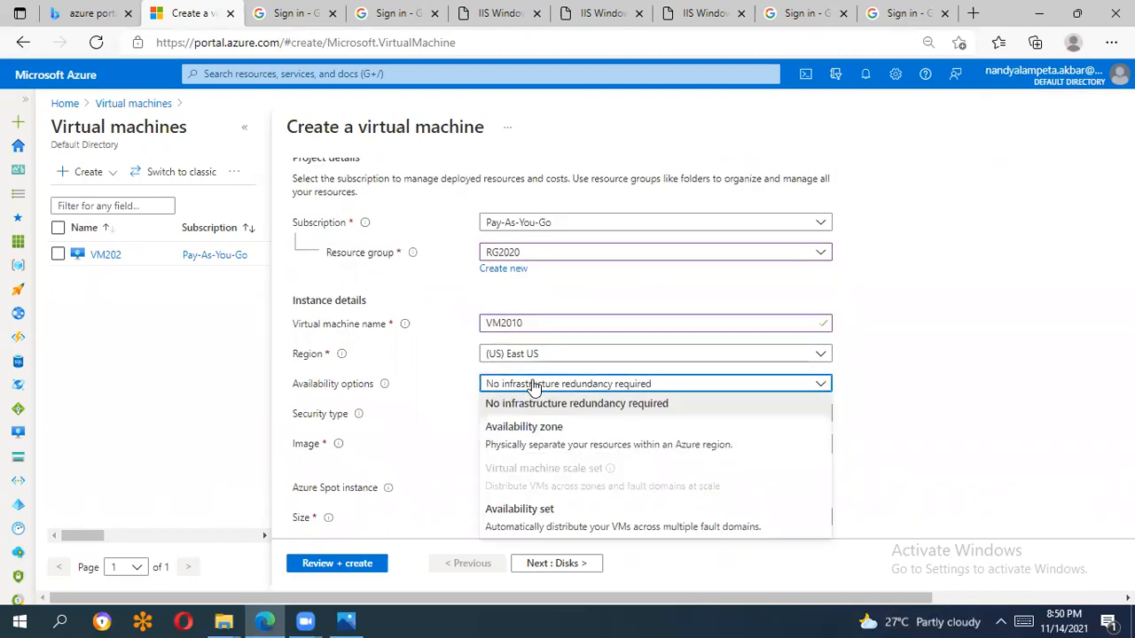
left_click(516, 523)
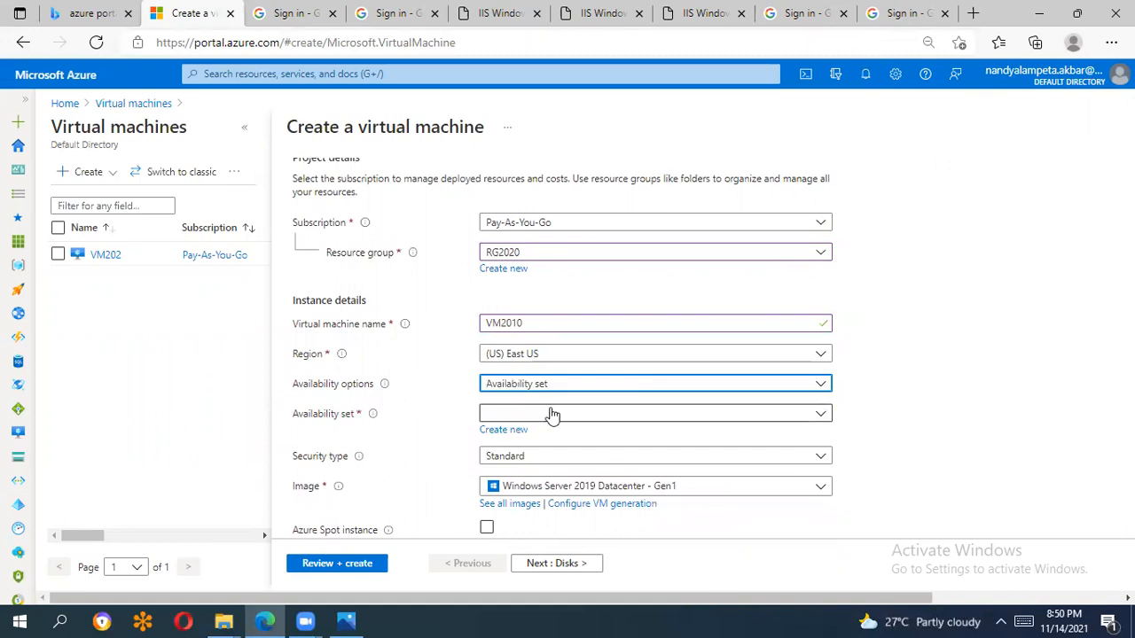
left_click(545, 417)
left_click(536, 441)
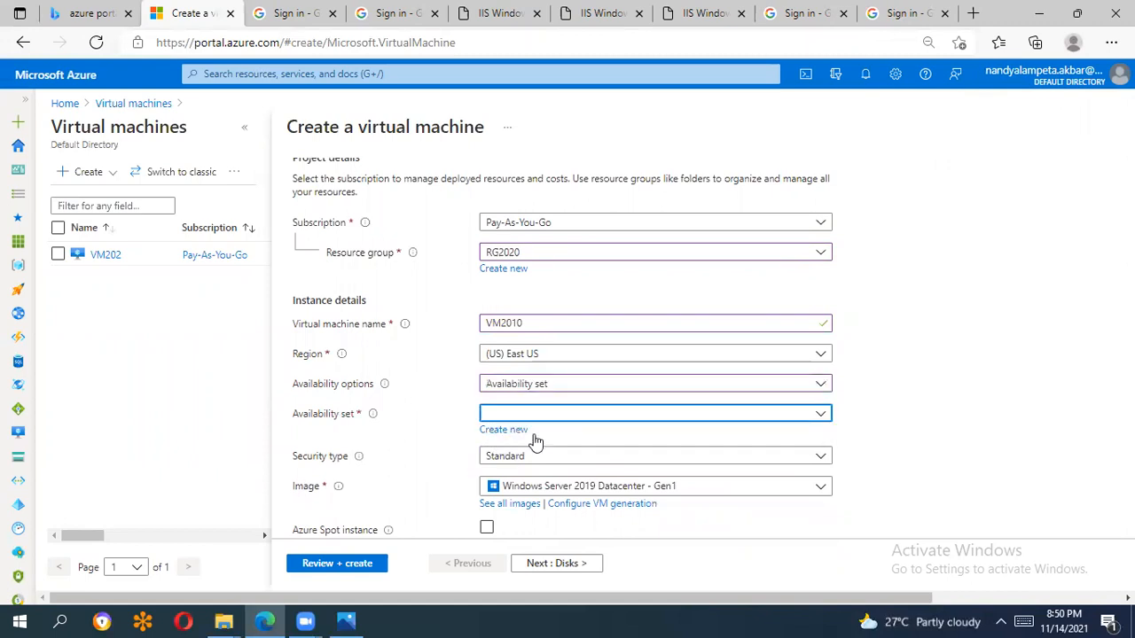
scroll(653, 423, "down", 2)
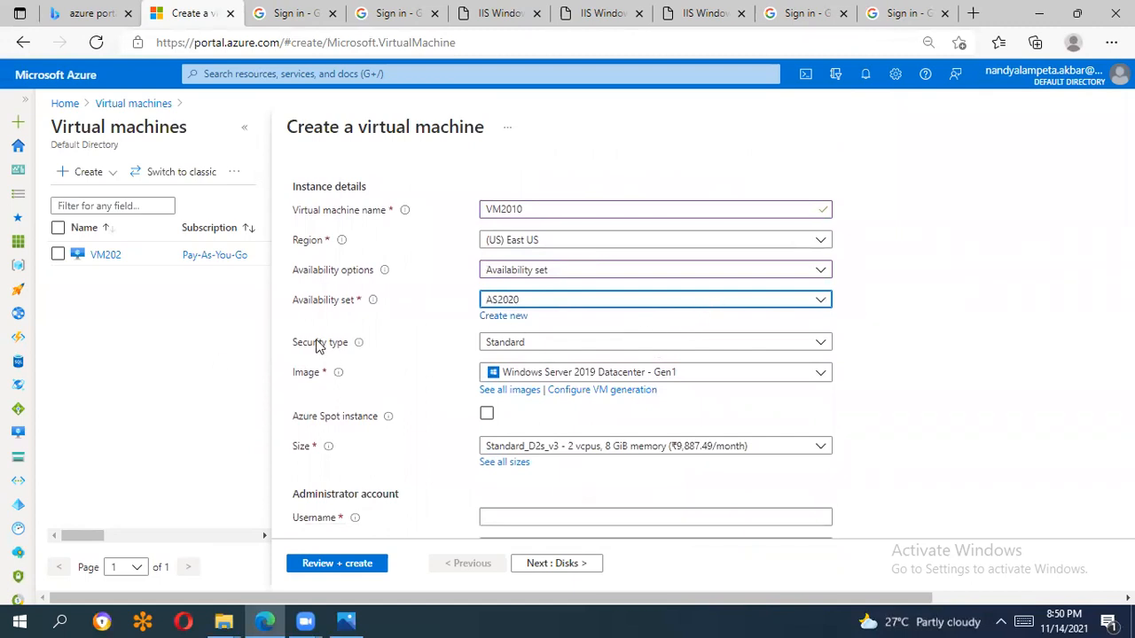
scroll(598, 364, "down", 3)
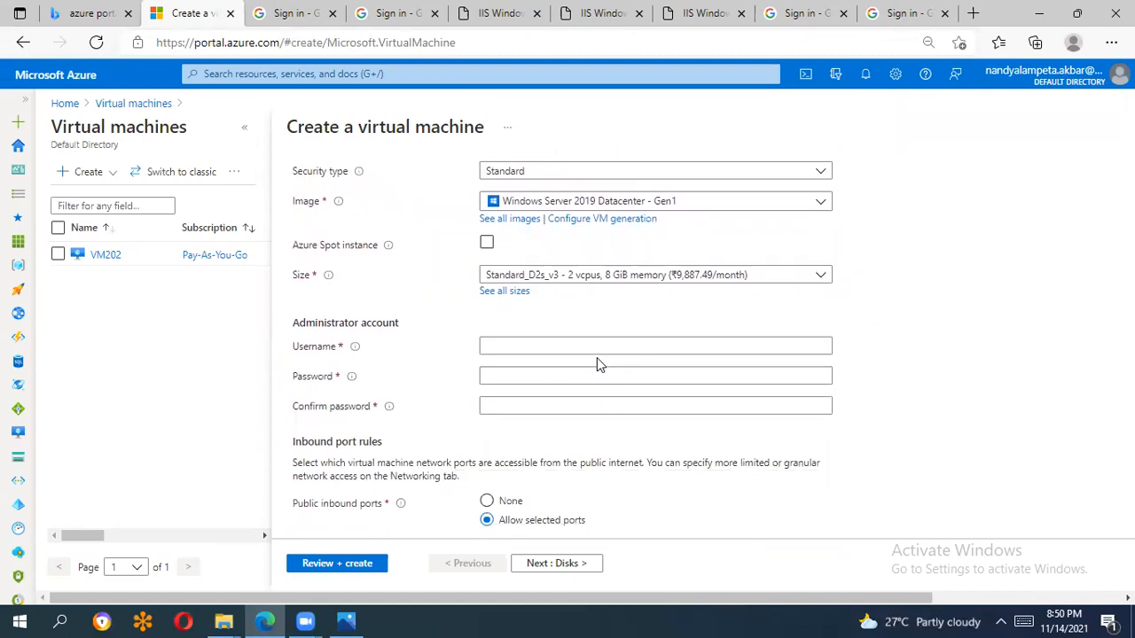
- Enter the administrator username and password, and confirm the password
left_click(527, 345)
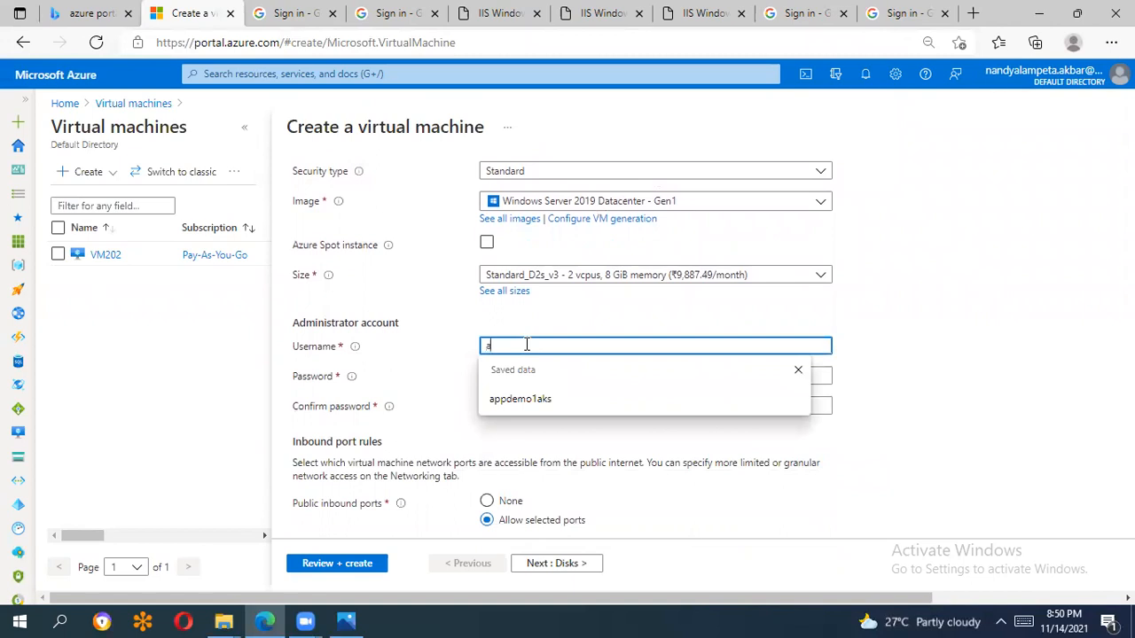
key("Tab")
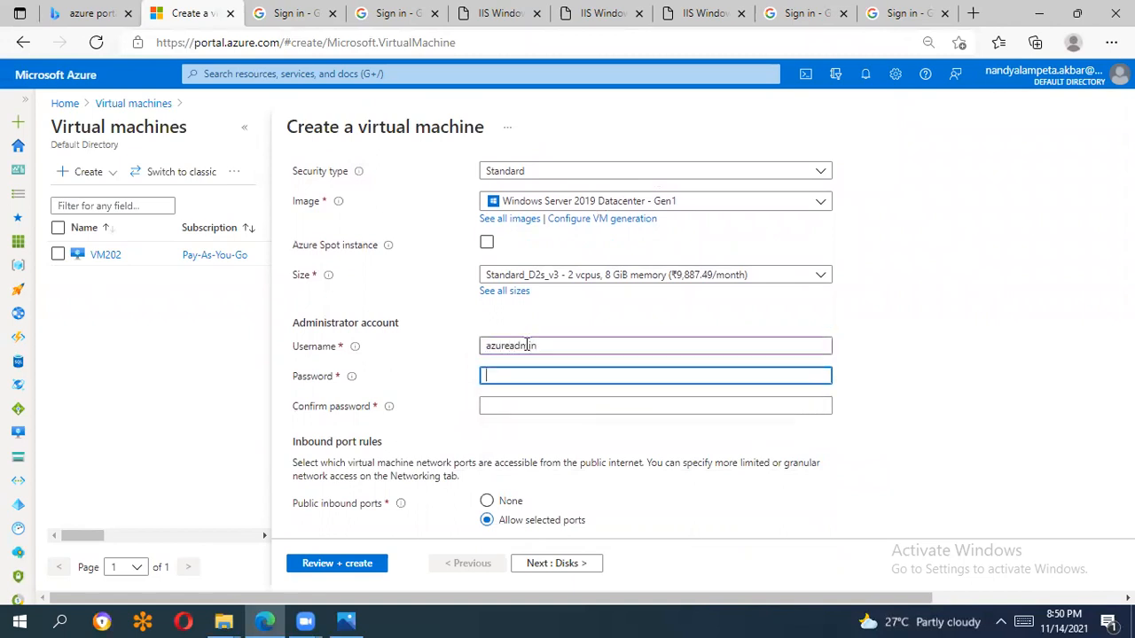
left_click(540, 405)
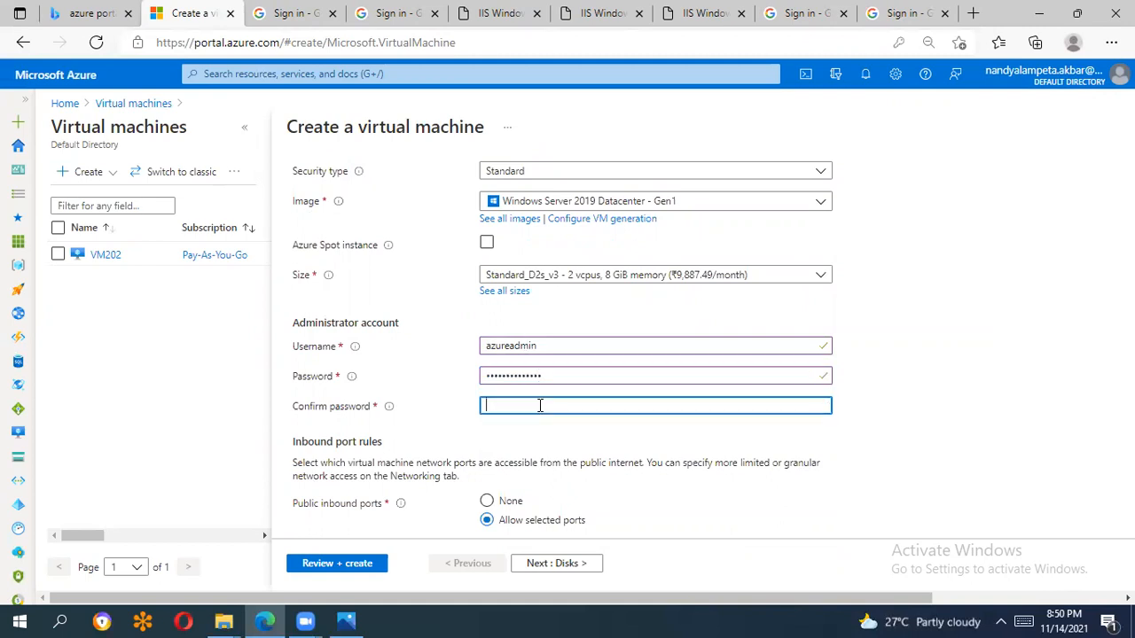
type("••••••••••••••")
- Allow HTTP (80) and HTTPS (443) inbound alongside RDP, then continue to Disks
scroll(539, 405, "down", 2)
left_click(590, 387)
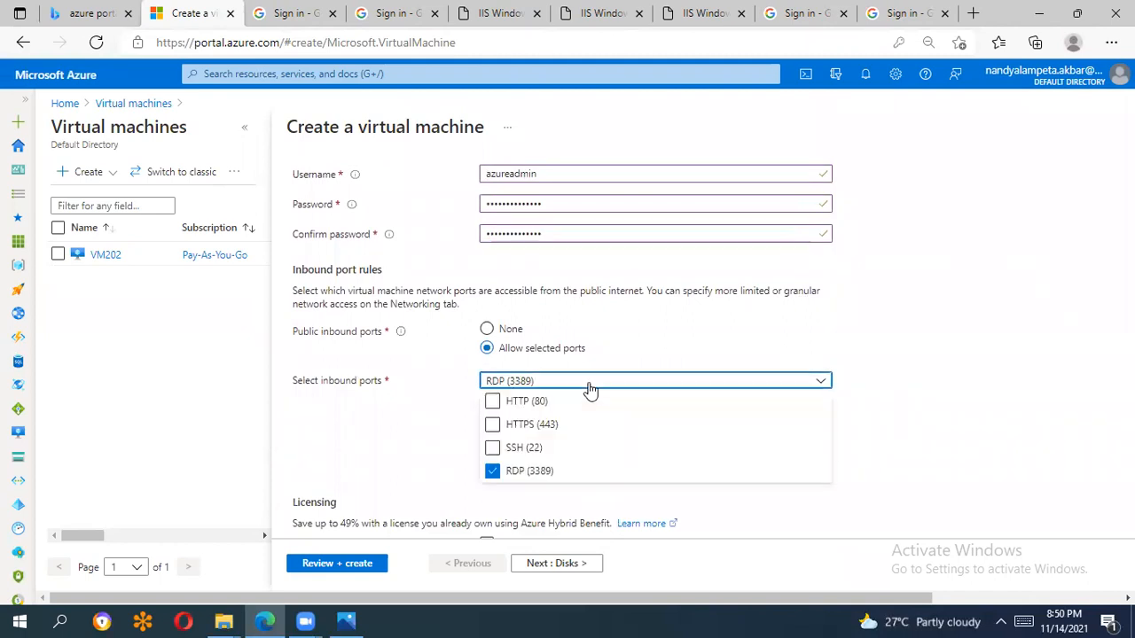
left_click(528, 403)
left_click(532, 424)
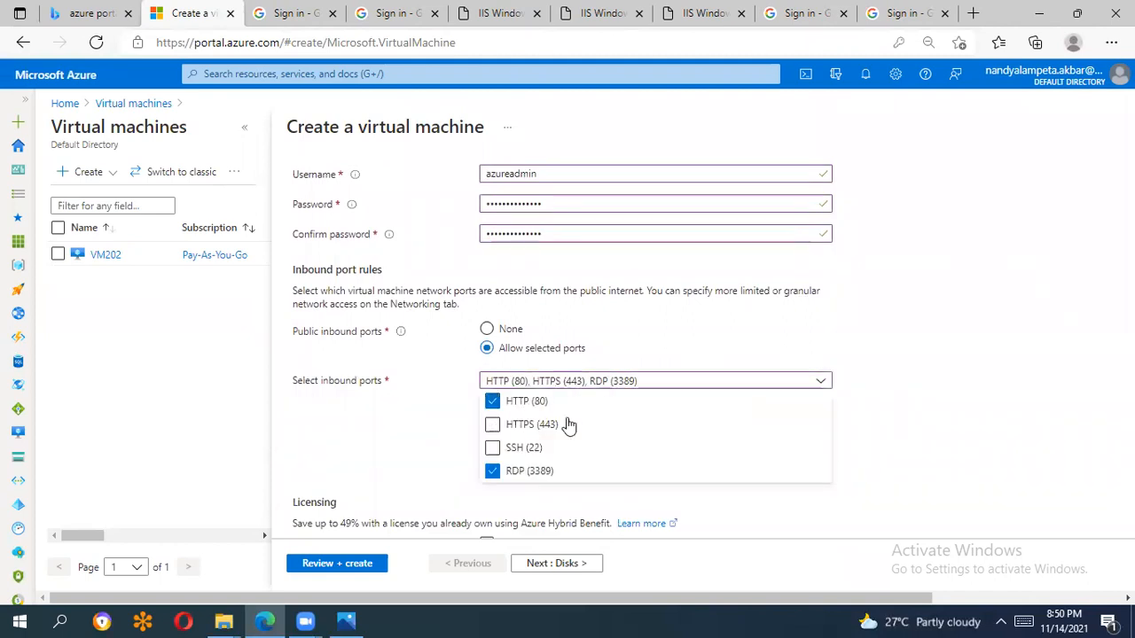
left_click(978, 373)
scroll(796, 448, "down", 1)
left_click(538, 566)
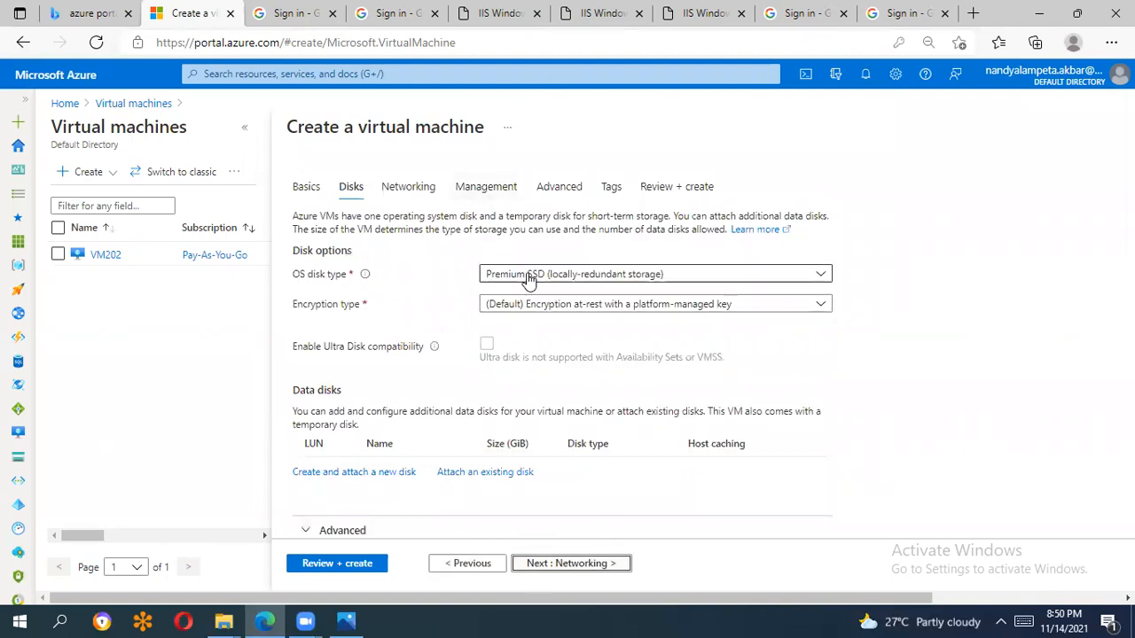
- Set the new VM's OS disk type to Standard SSD
left_click(529, 277)
left_click(529, 370)
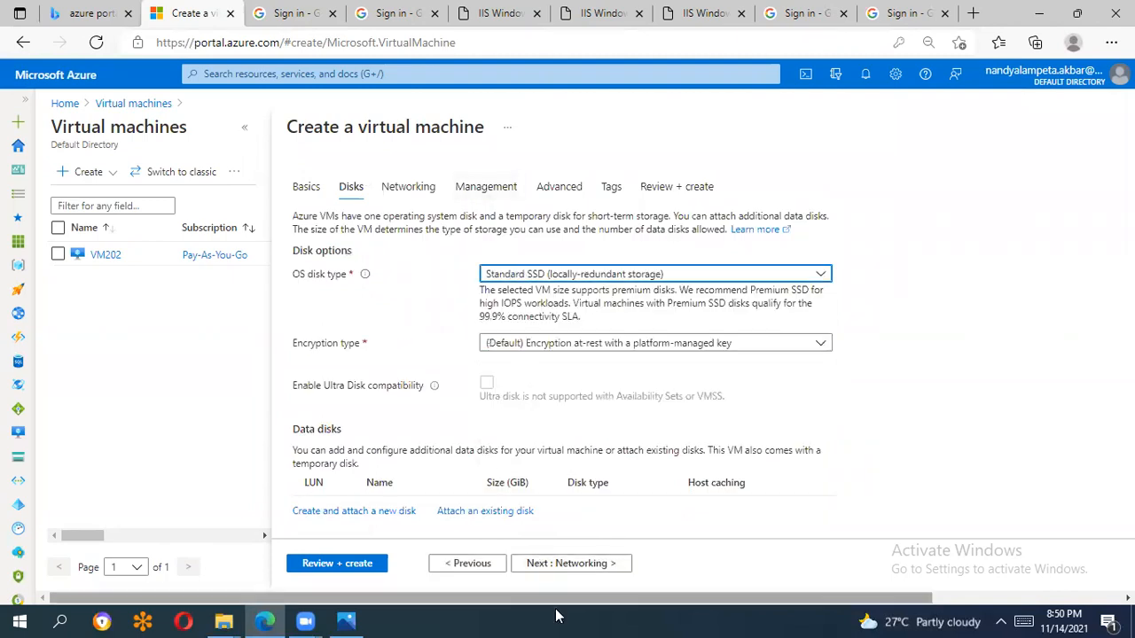
left_click(583, 565)
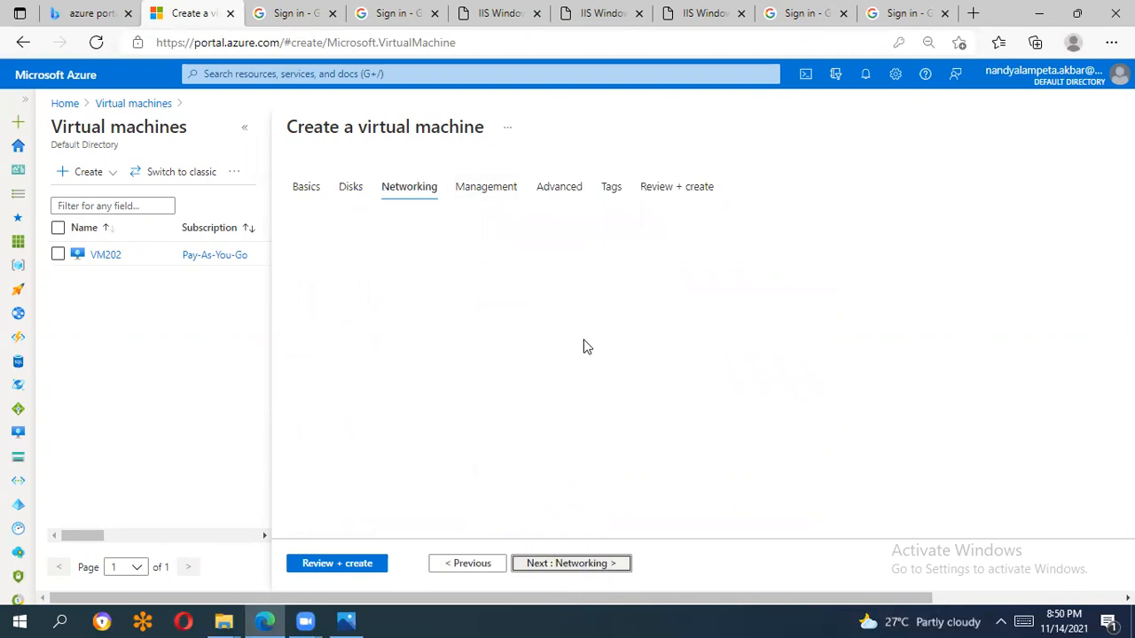
scroll(585, 342, "down", 3)
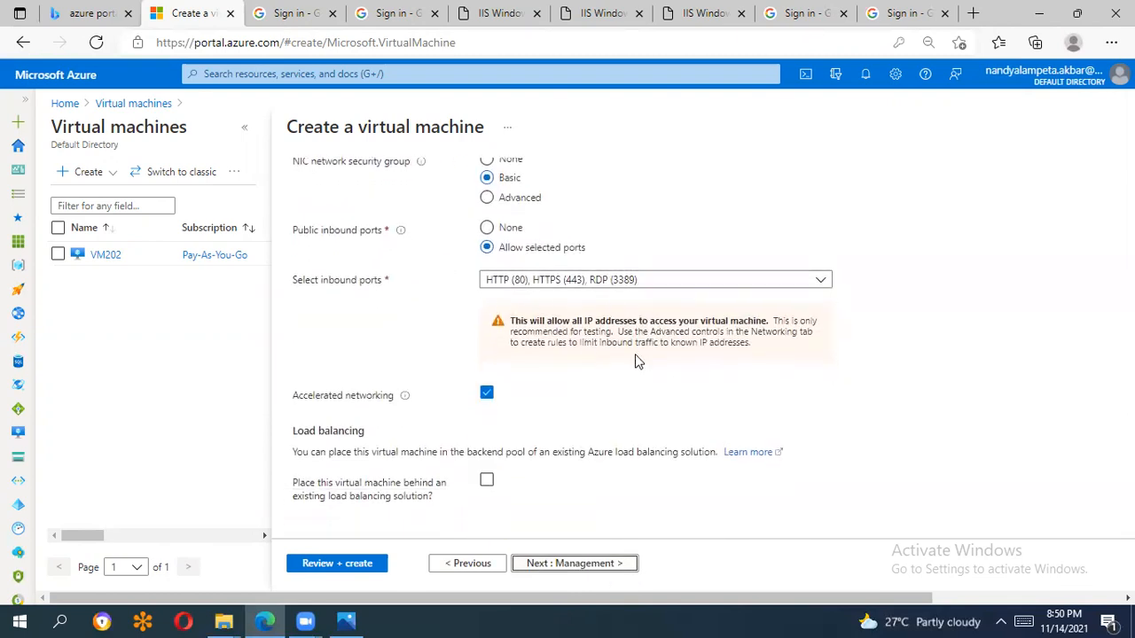
- Disable boot diagnostics in the Management settings and advance to Advanced
left_click(567, 575)
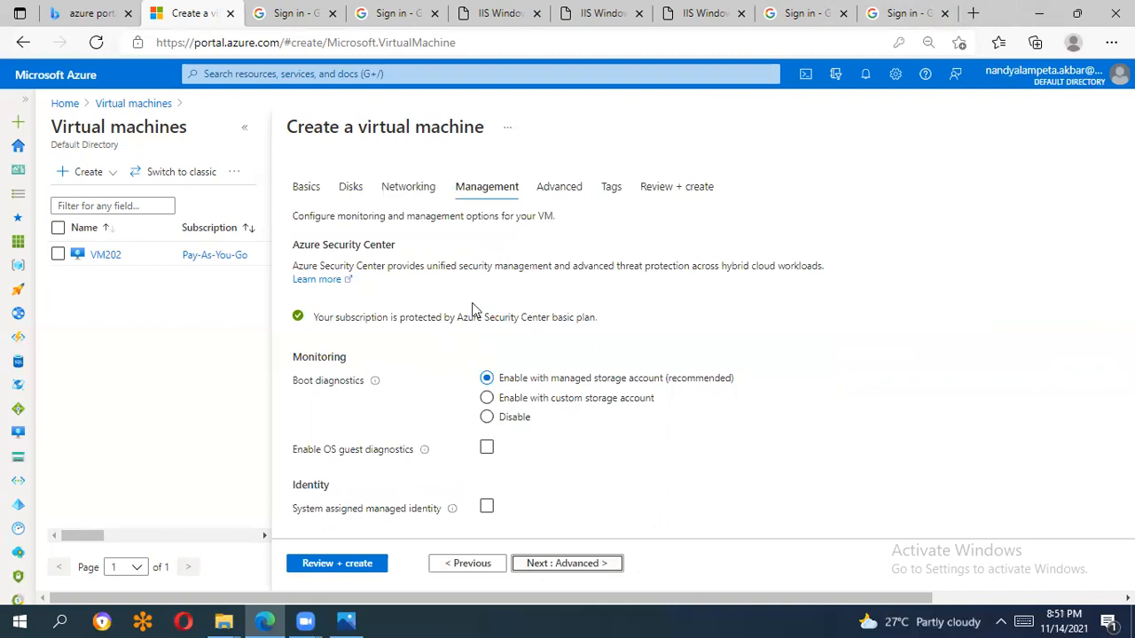
scroll(561, 355, "down", 1)
left_click(523, 361)
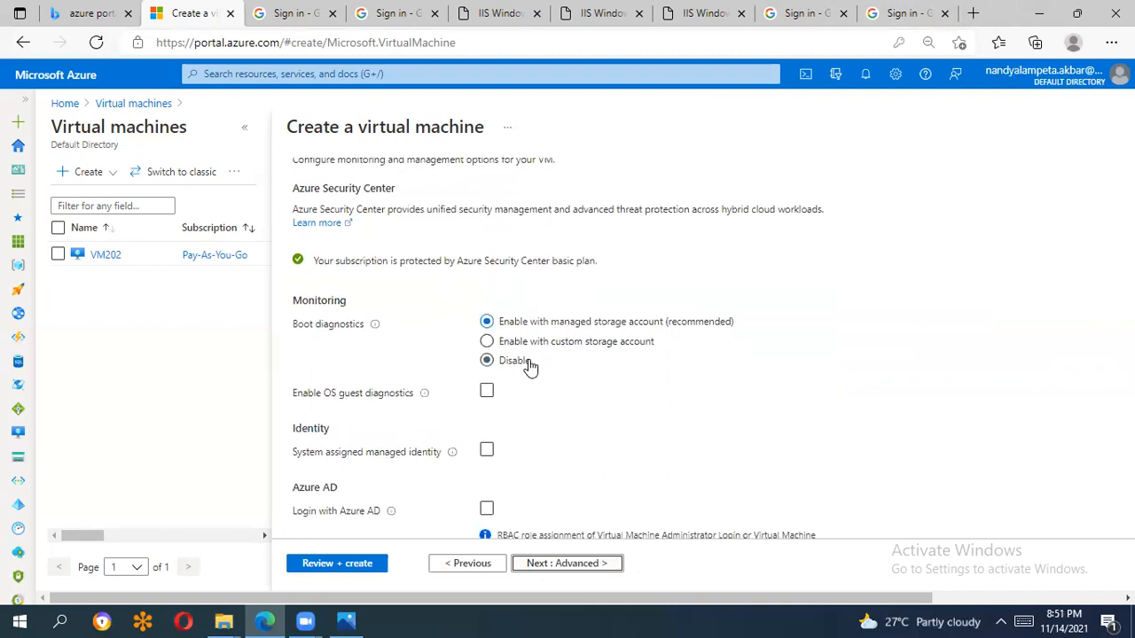
scroll(610, 359, "down", 3)
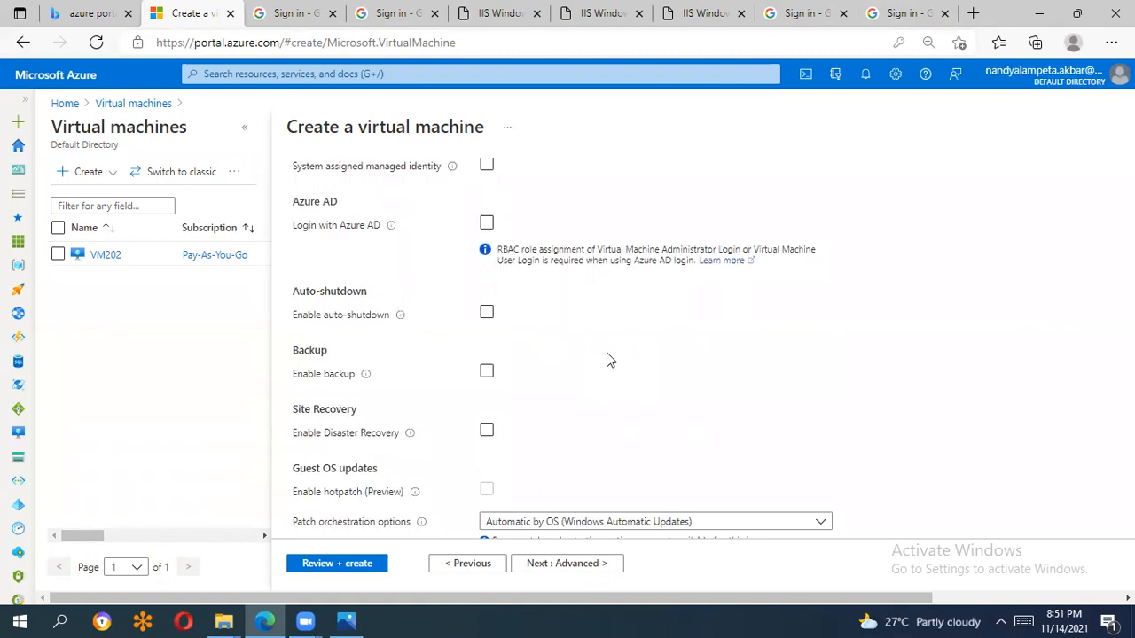
scroll(608, 359, "down", 1)
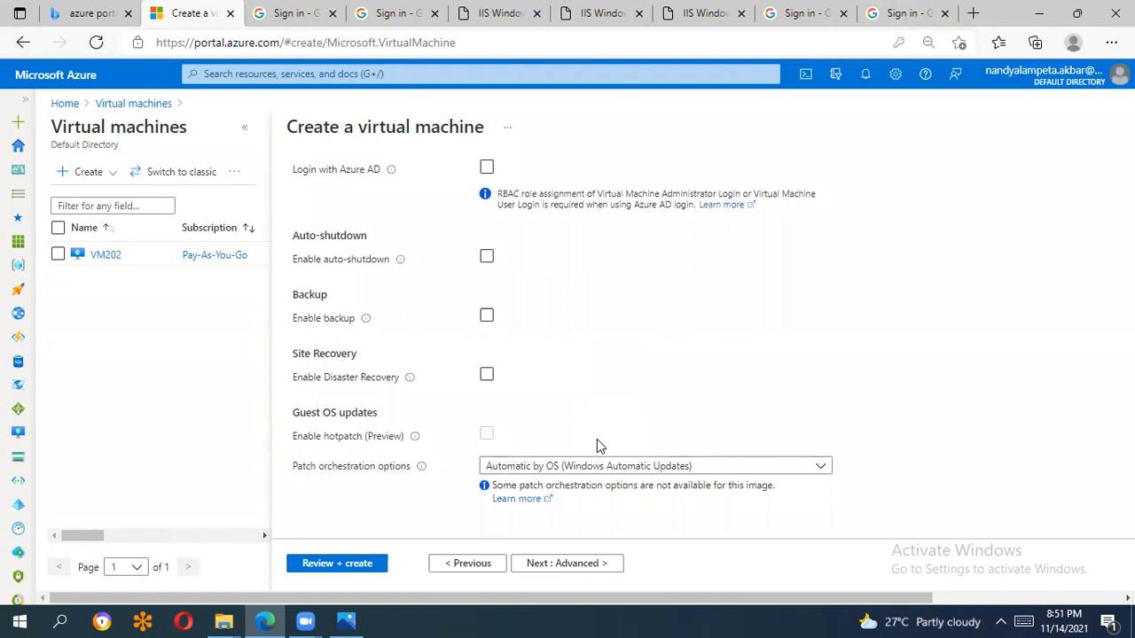
left_click(576, 568)
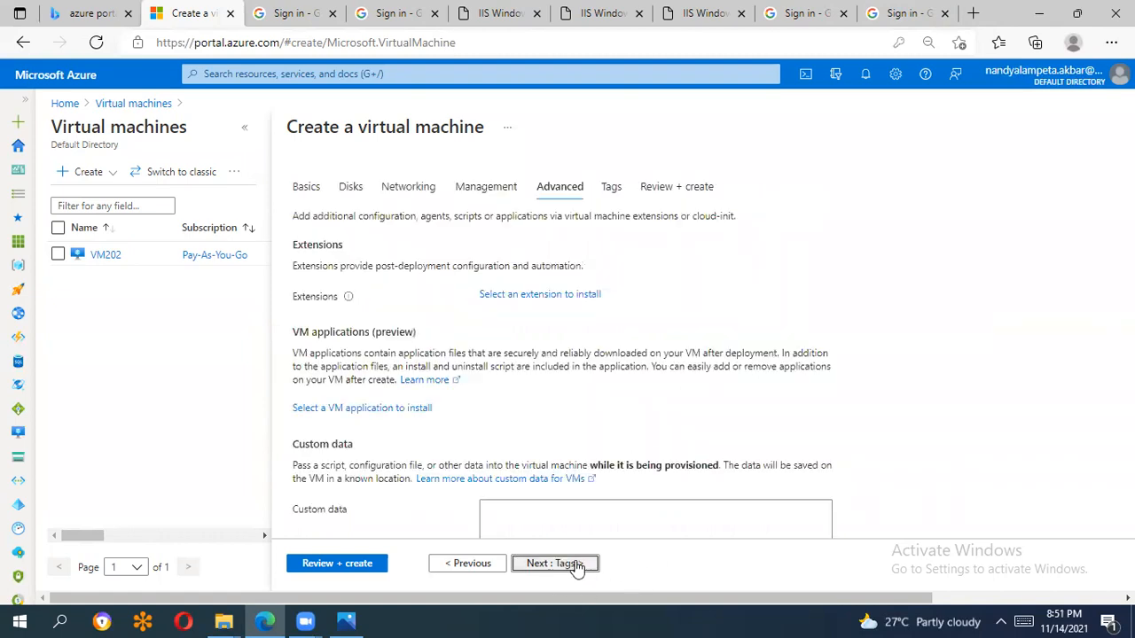
- Advance through Tags and submit the validated VM (13.5445 INR/hr) for creation
left_click(576, 567)
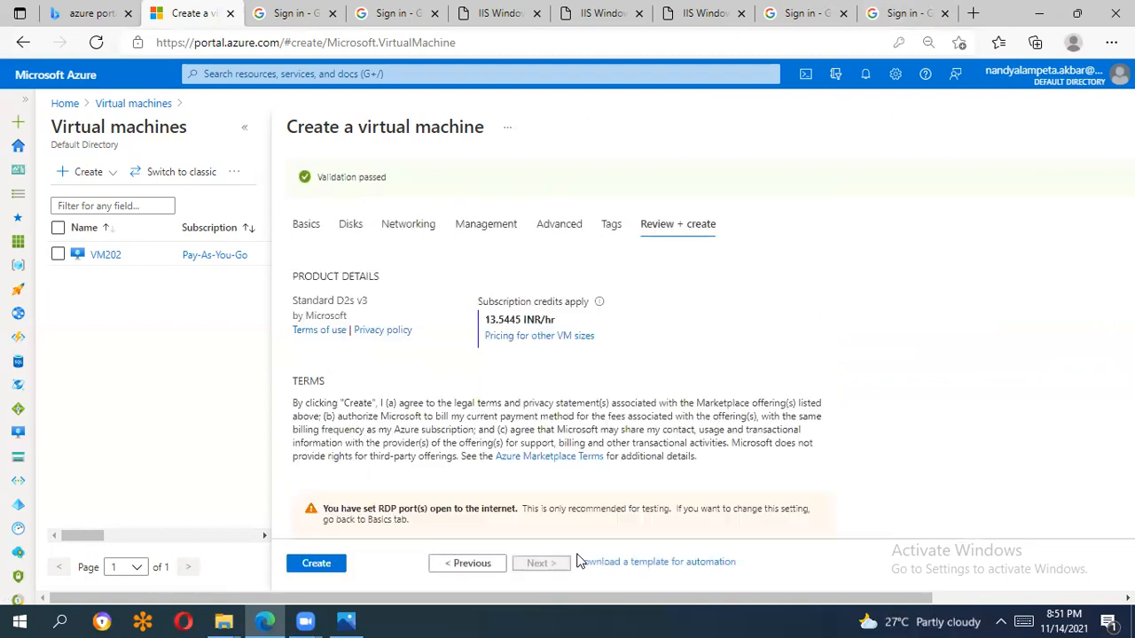
left_click(316, 564)
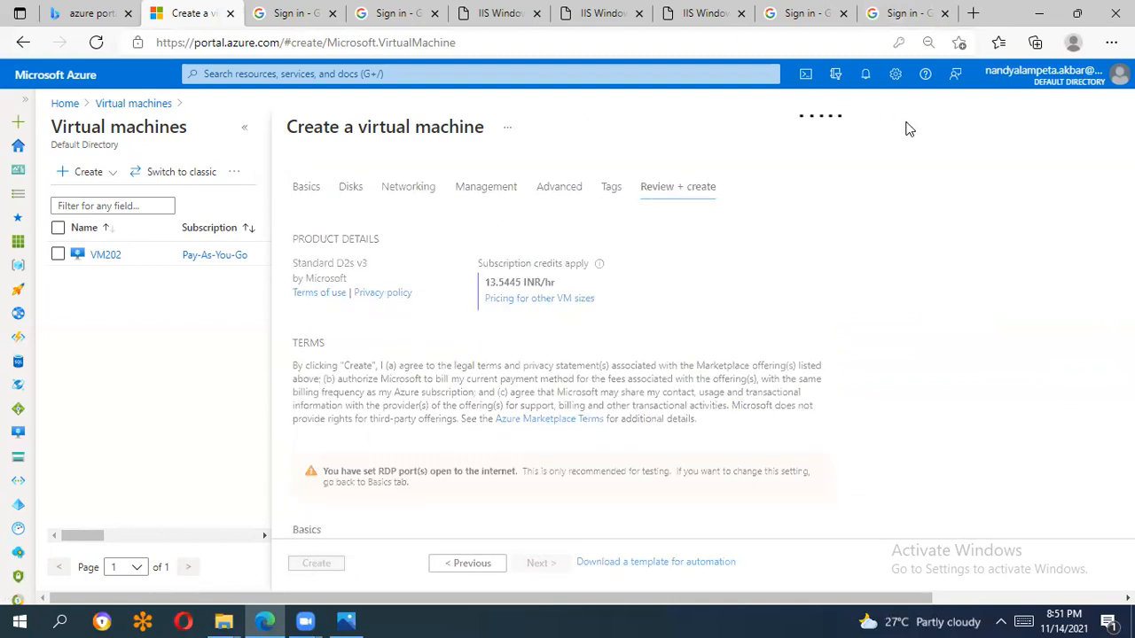
- Back in the VM list, download VM202.rdp from VM202's RDP connection page
left_click(121, 104)
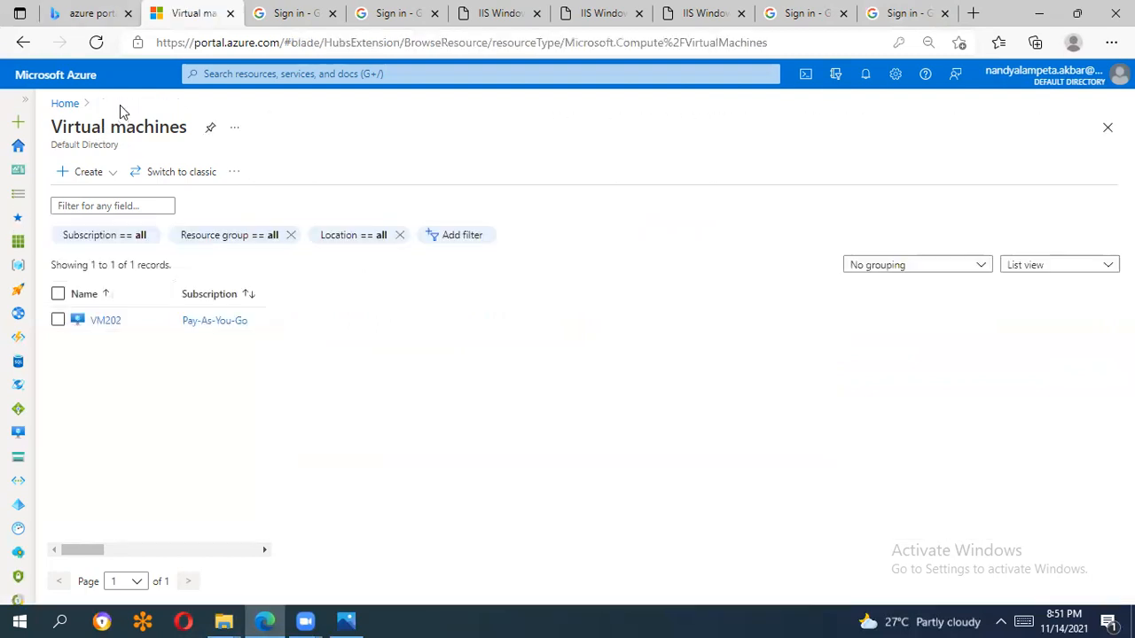
left_click(106, 293)
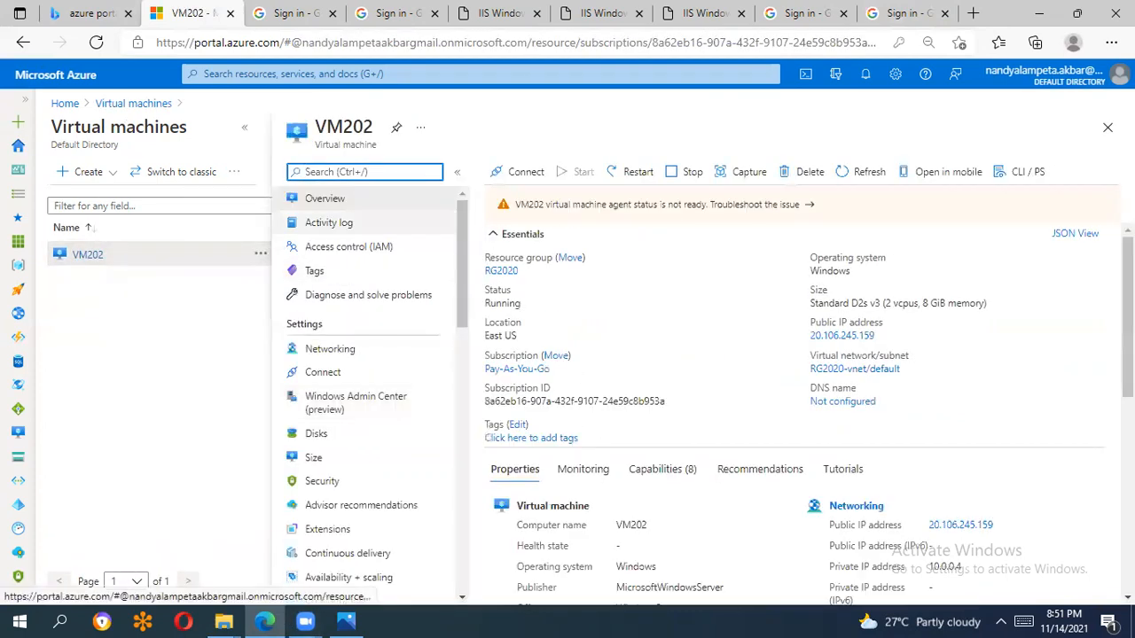
left_click(519, 172)
left_click(513, 199)
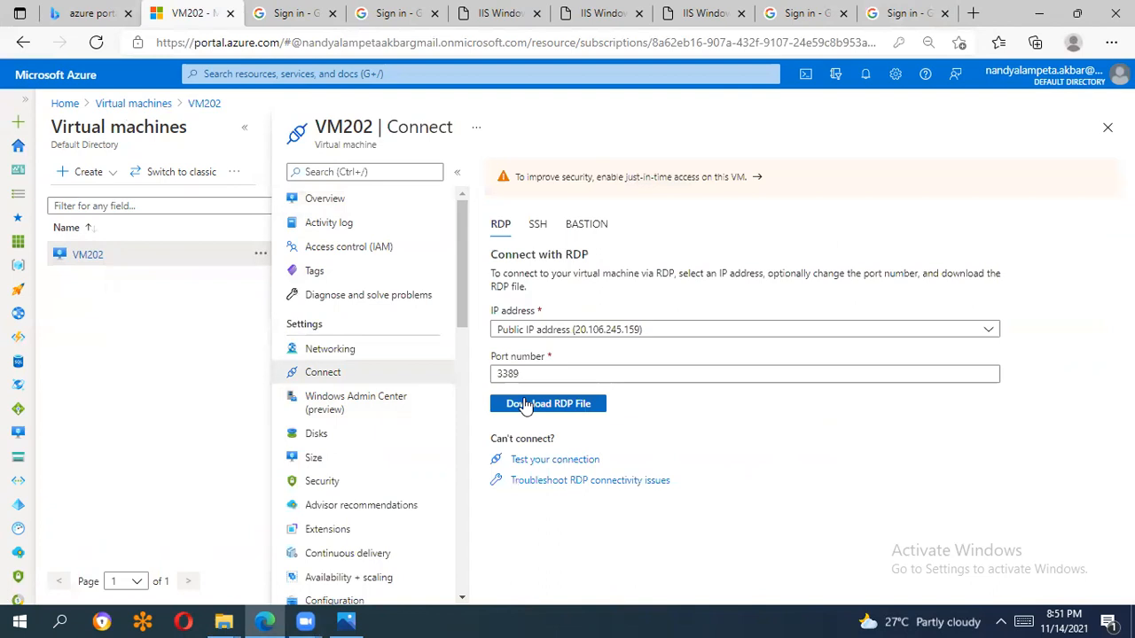
left_click(525, 405)
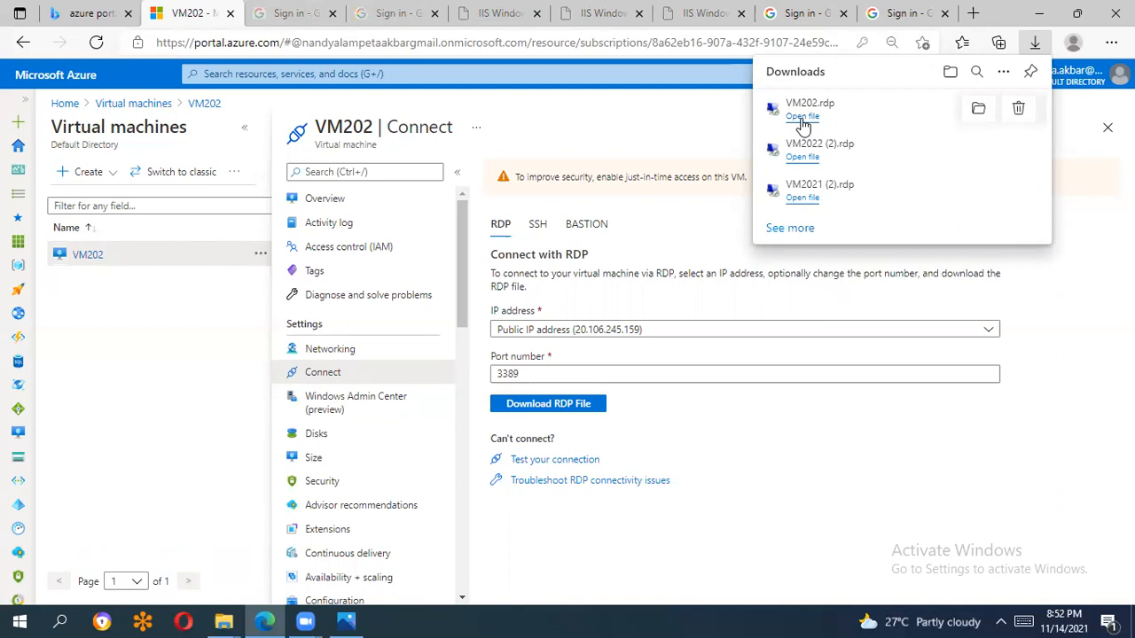
- Launch the downloaded VM202.rdp and connect despite the unknown publisher warning
left_click(802, 117)
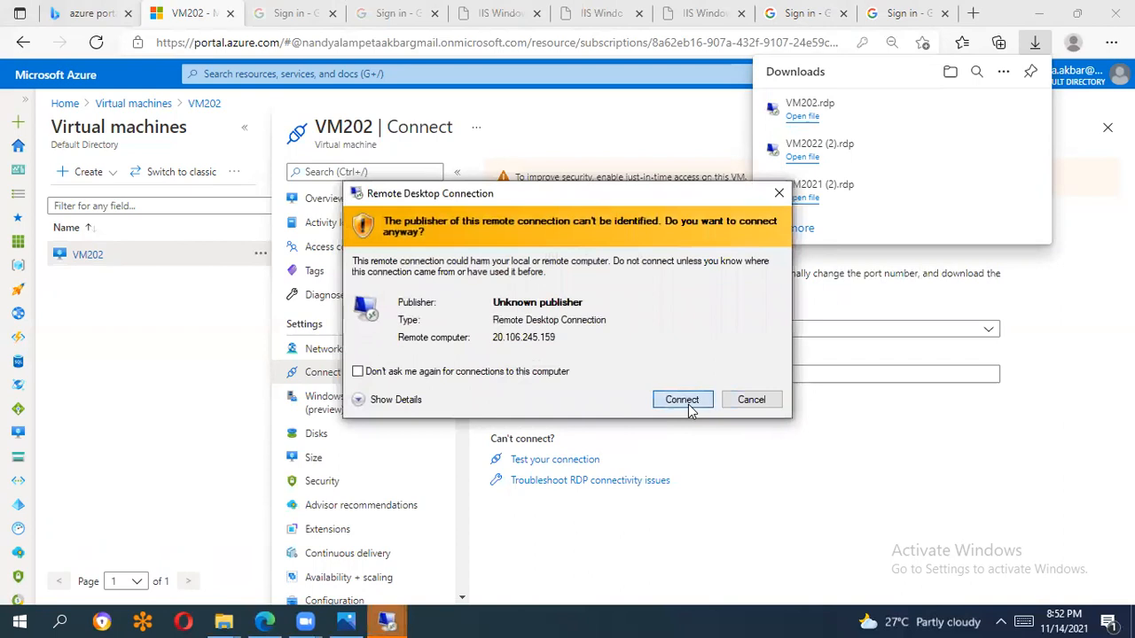
left_click(682, 400)
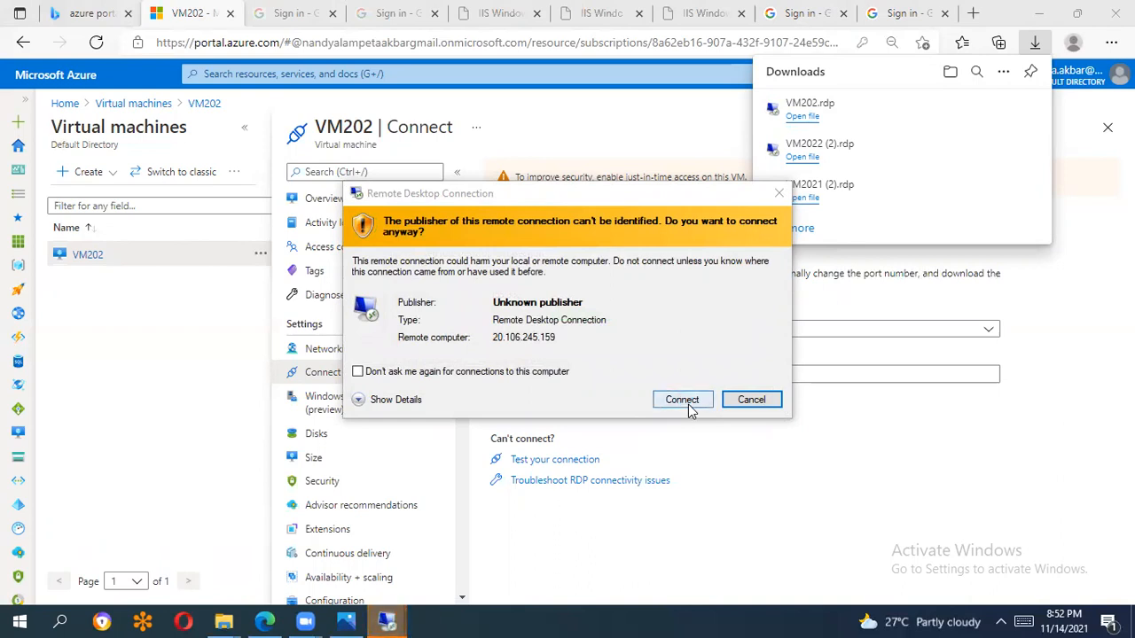
left_click(689, 406)
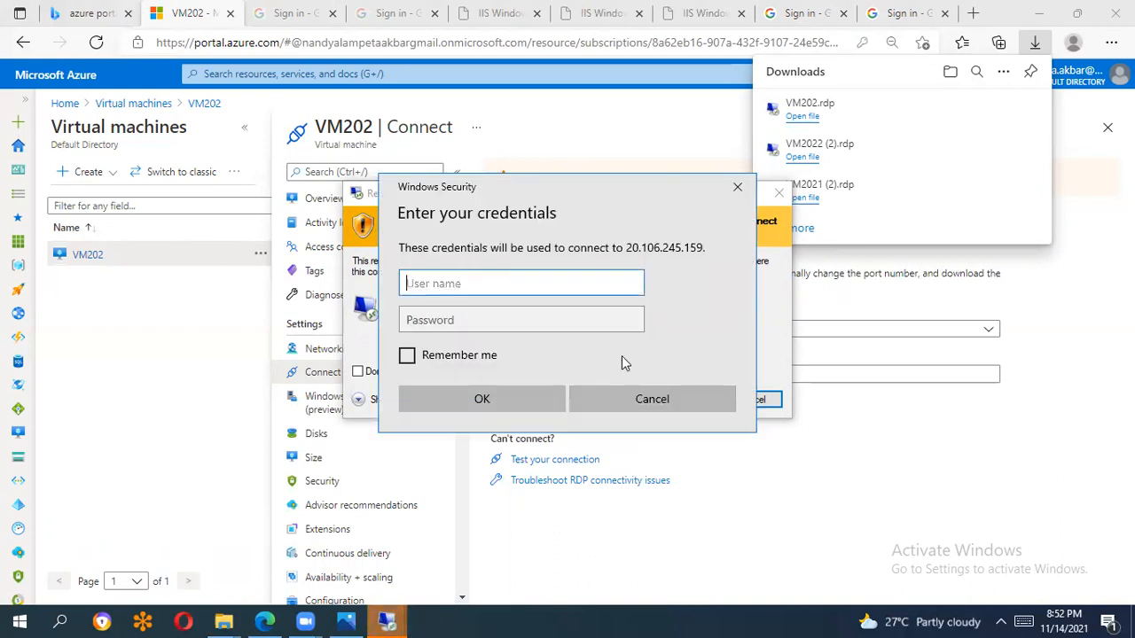
- Sign in with the administrator user name and password, accepting the certificate warning
type("azureadmin")
key("Tab")
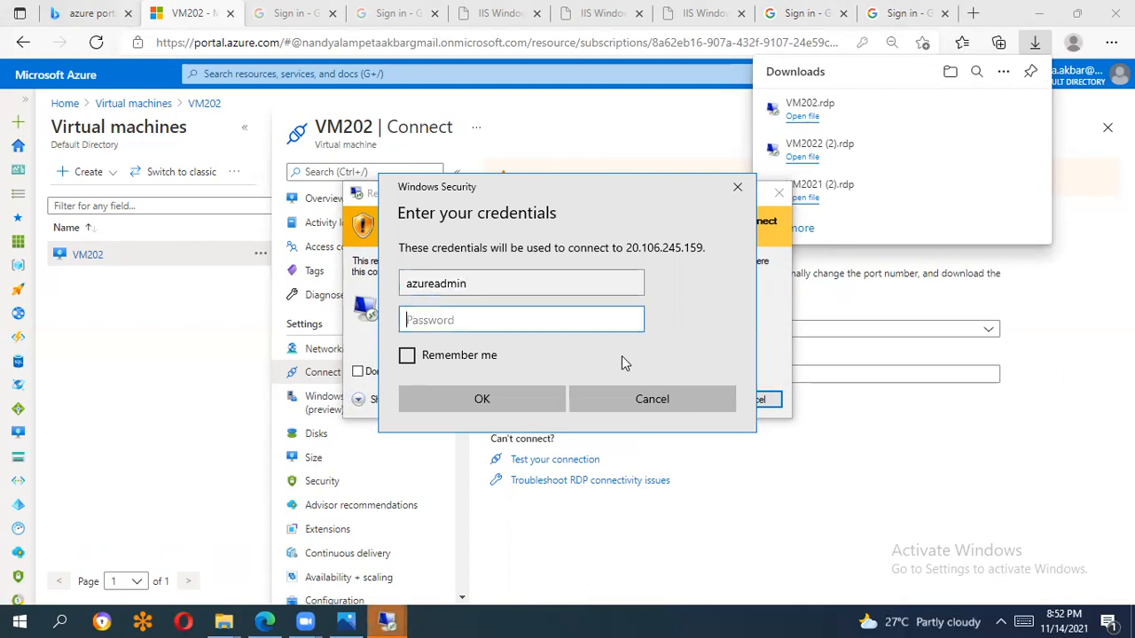
type("**************")
left_click(446, 403)
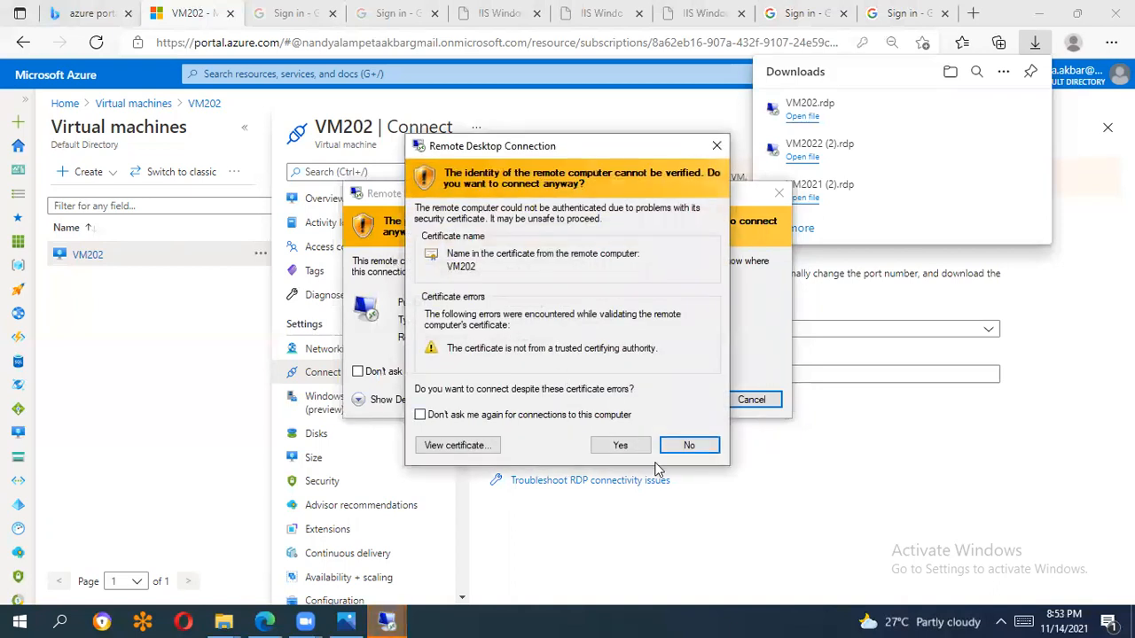
left_click(621, 447)
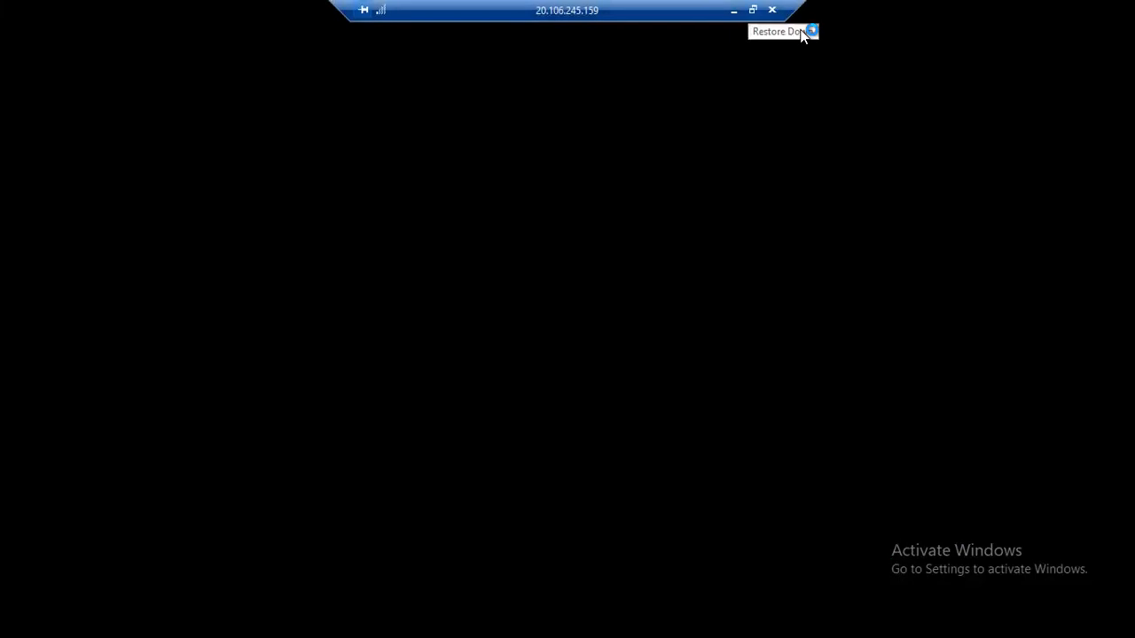
- Return the VM202 session to full screen and decline network discoverability
left_click(753, 10)
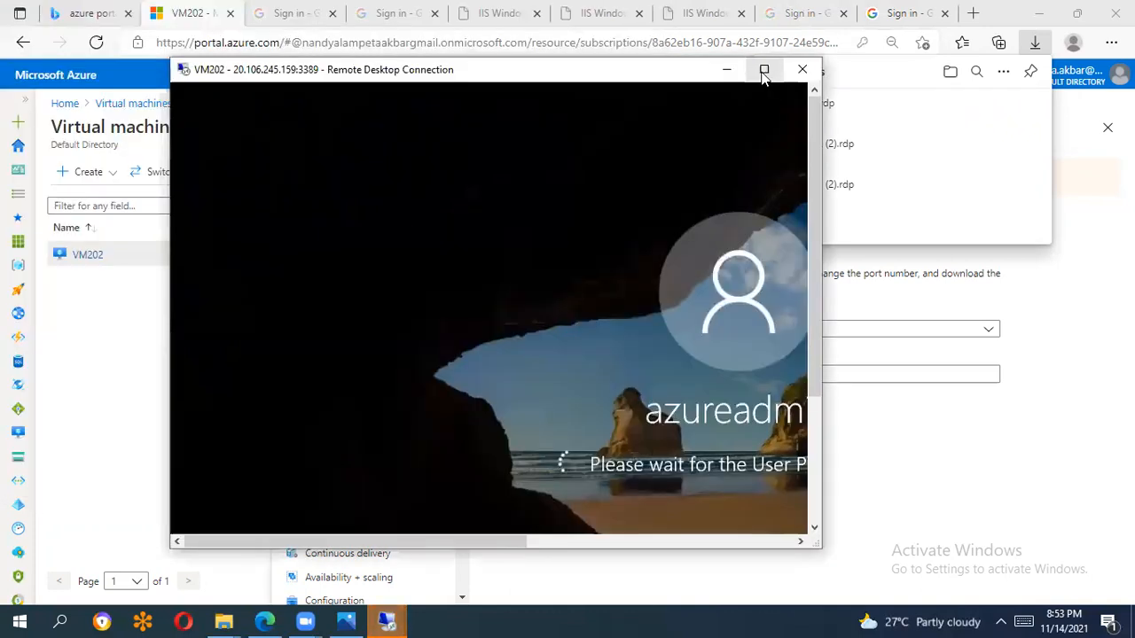
left_click(763, 69)
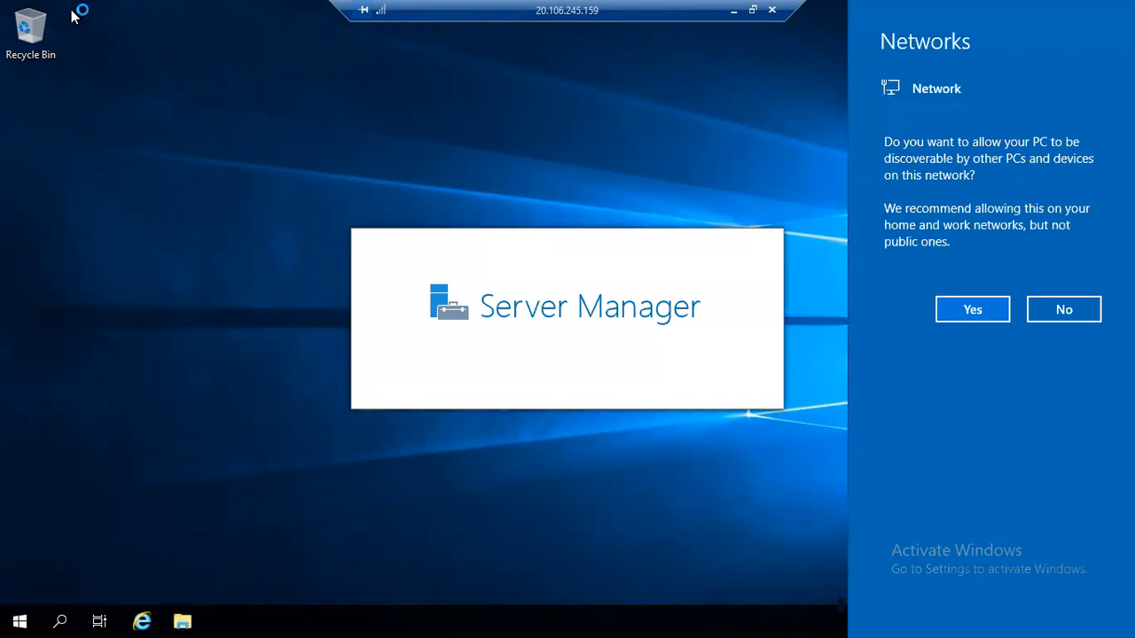
left_click(1061, 310)
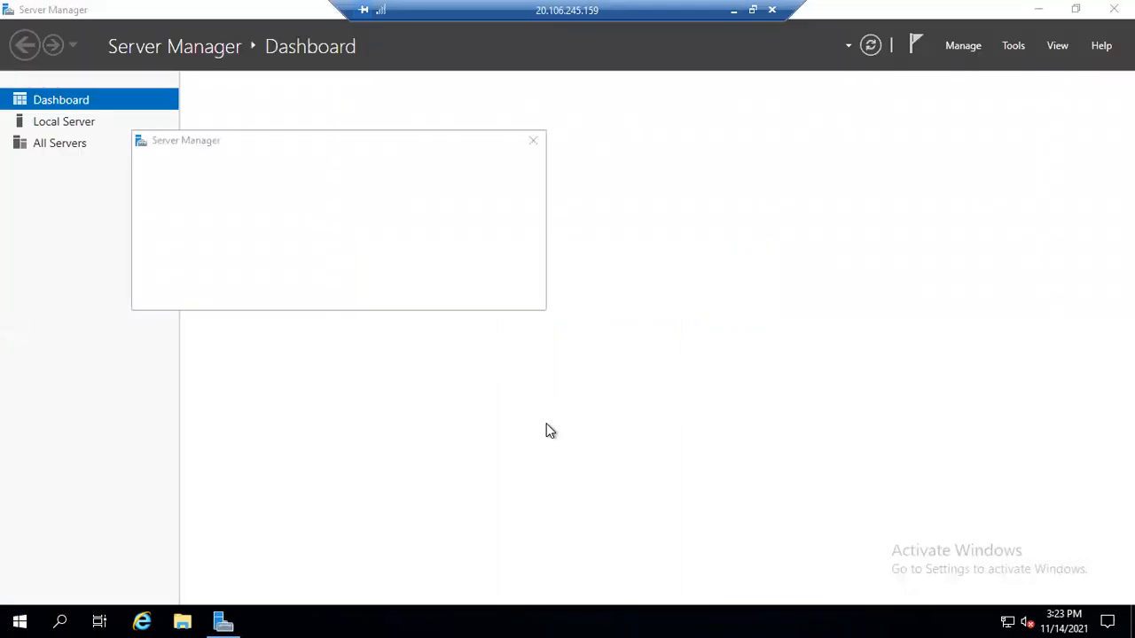
- Dismiss the Windows Admin Center popup and acknowledge the inventory-collection message
left_click(535, 143)
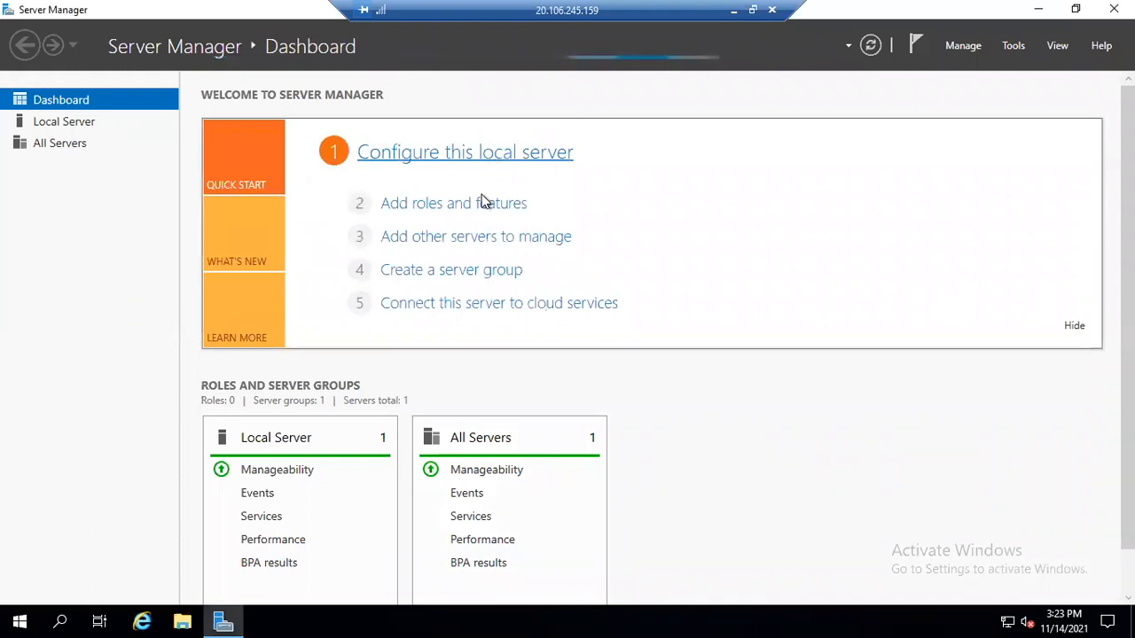
left_click(430, 214)
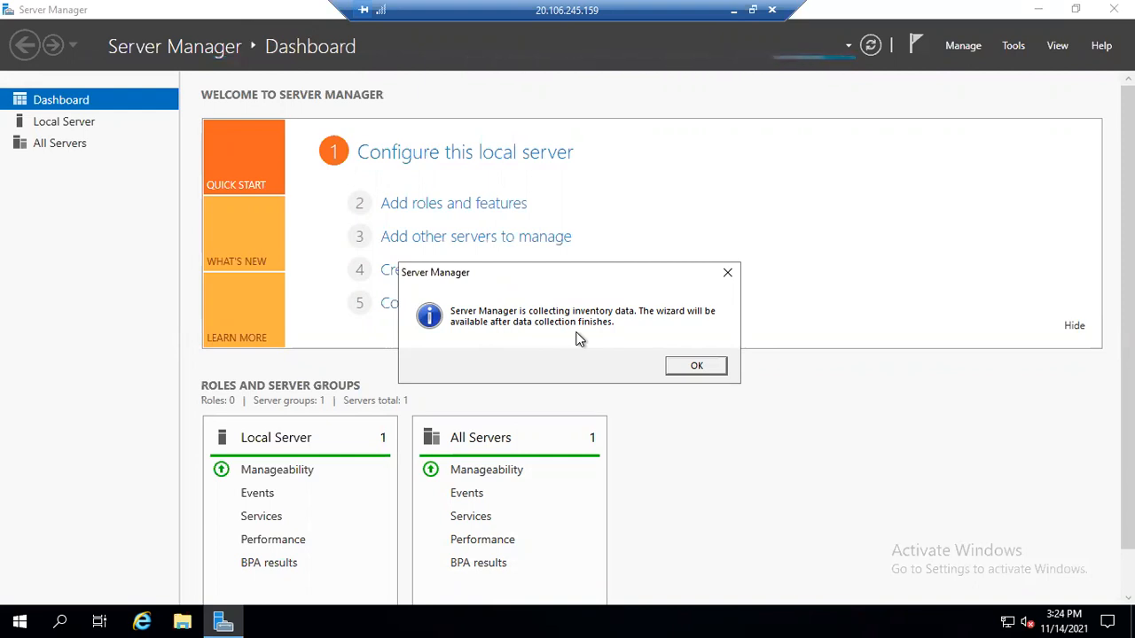
left_click(717, 367)
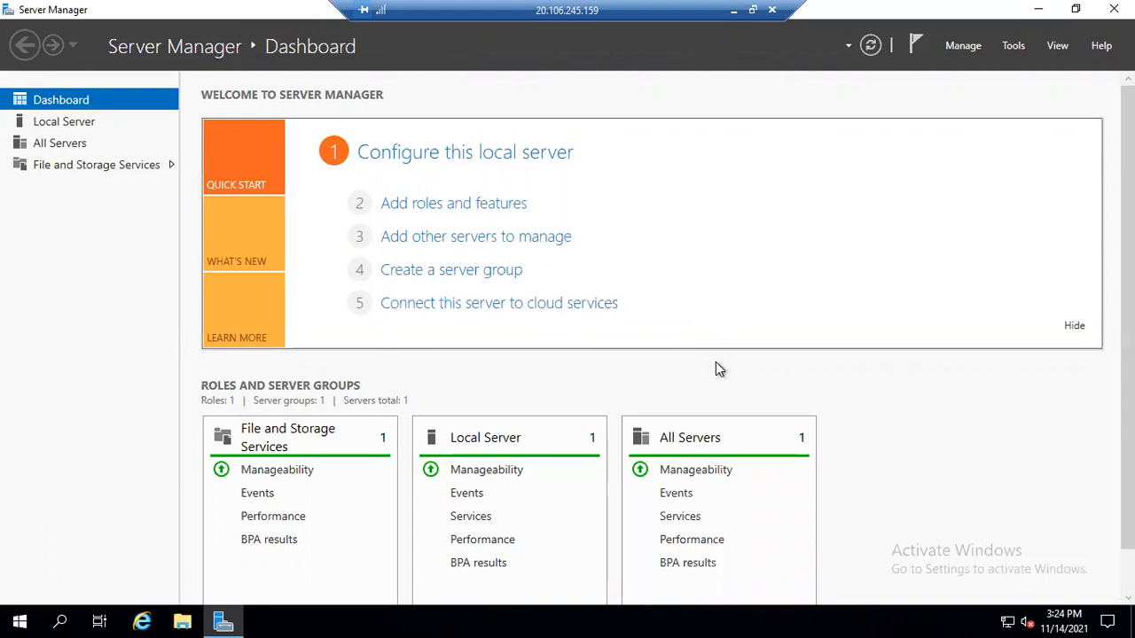
- Open the Remove Roles and Features wizard and inspect the Web Server (IIS) role entry
left_click(420, 211)
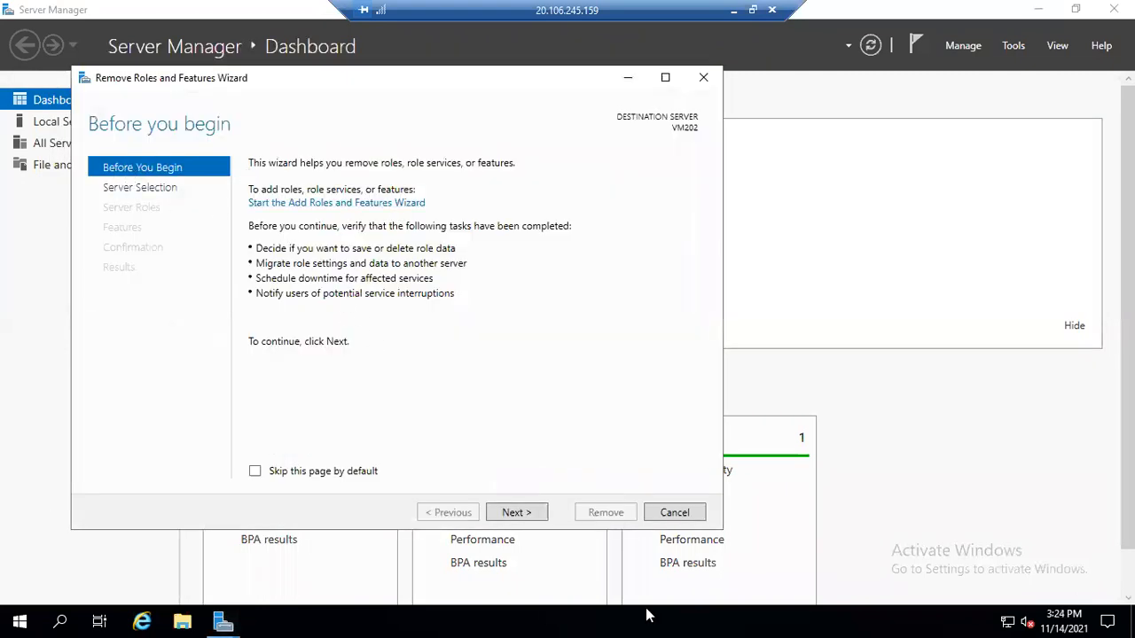
left_click(517, 513)
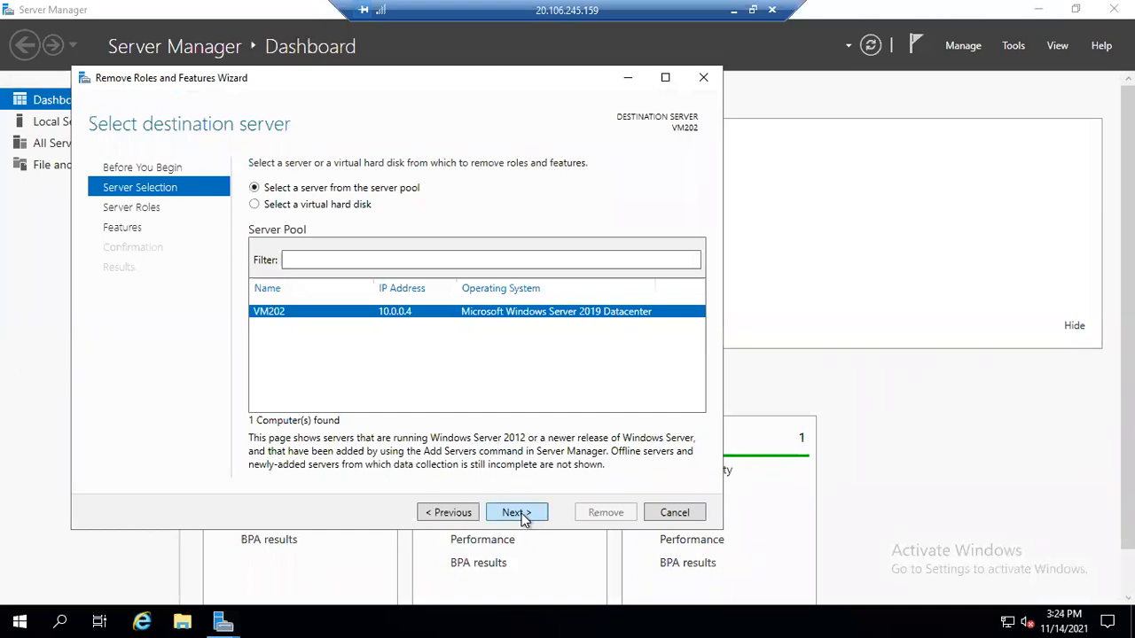
left_click(517, 512)
left_click_drag(511, 366, 516, 487)
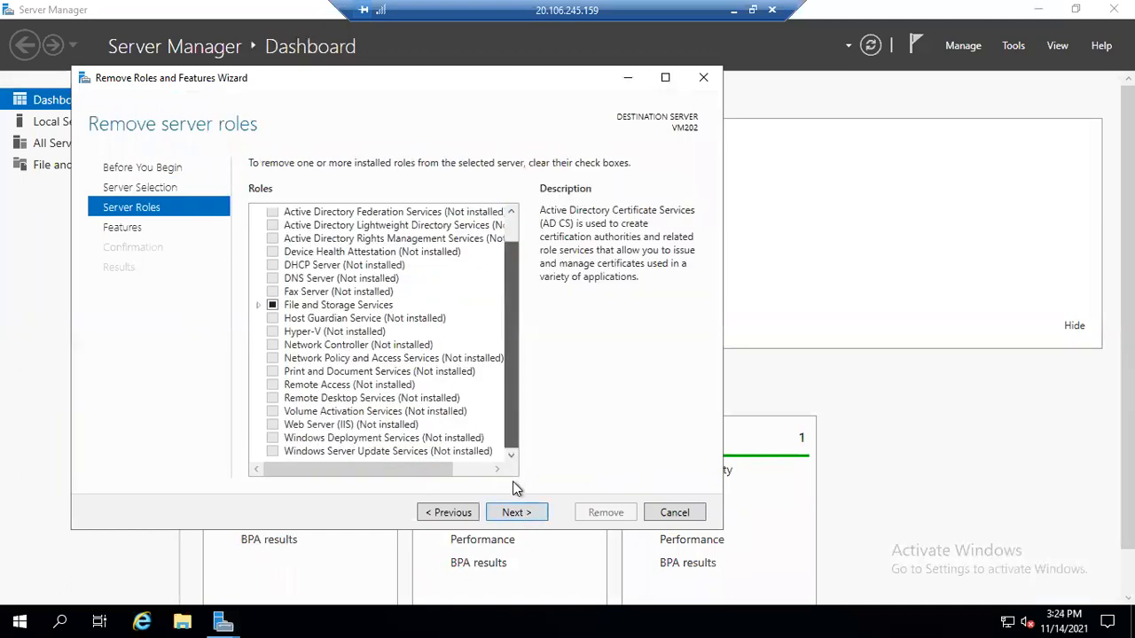
left_click(337, 427)
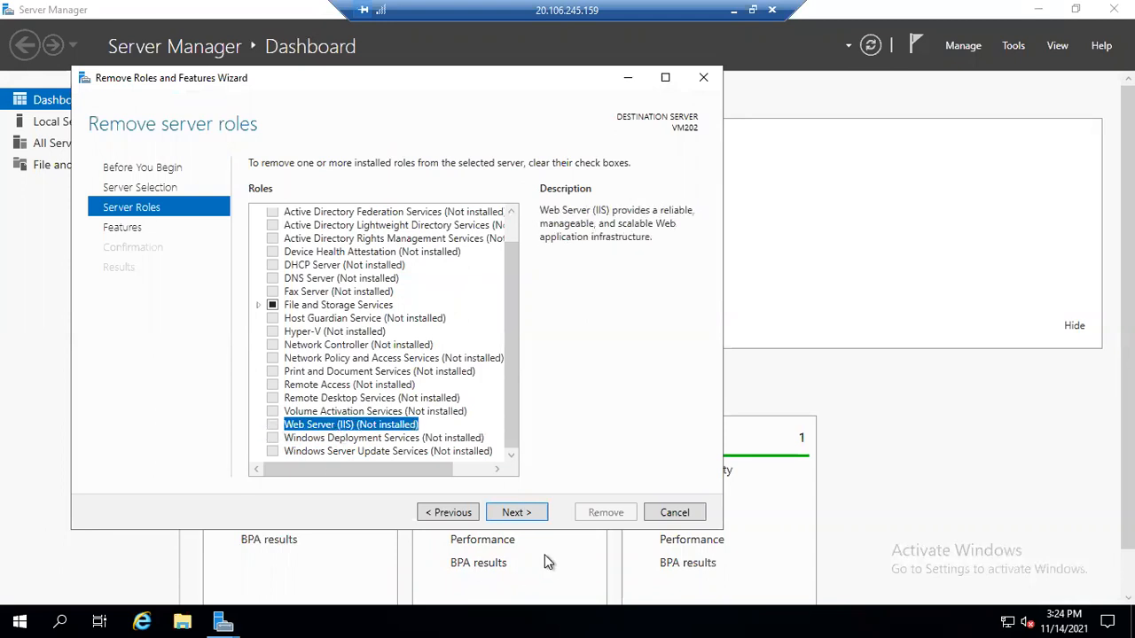
left_click(515, 514)
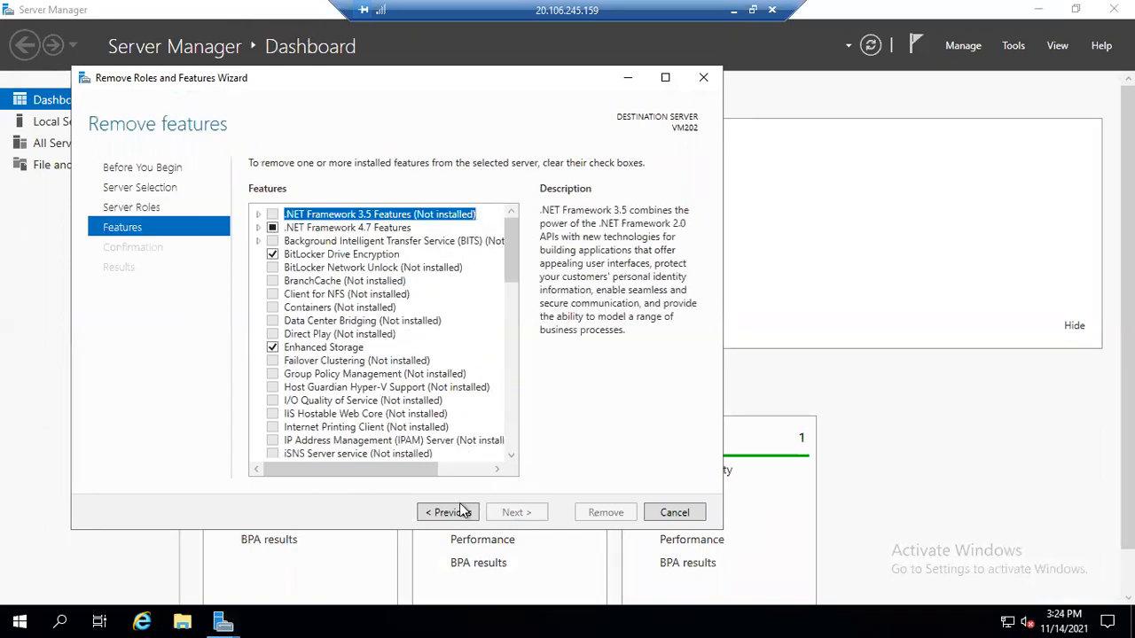
- Try clearing File and Storage Services, dismiss the validation error, and reach Features
left_click(434, 516)
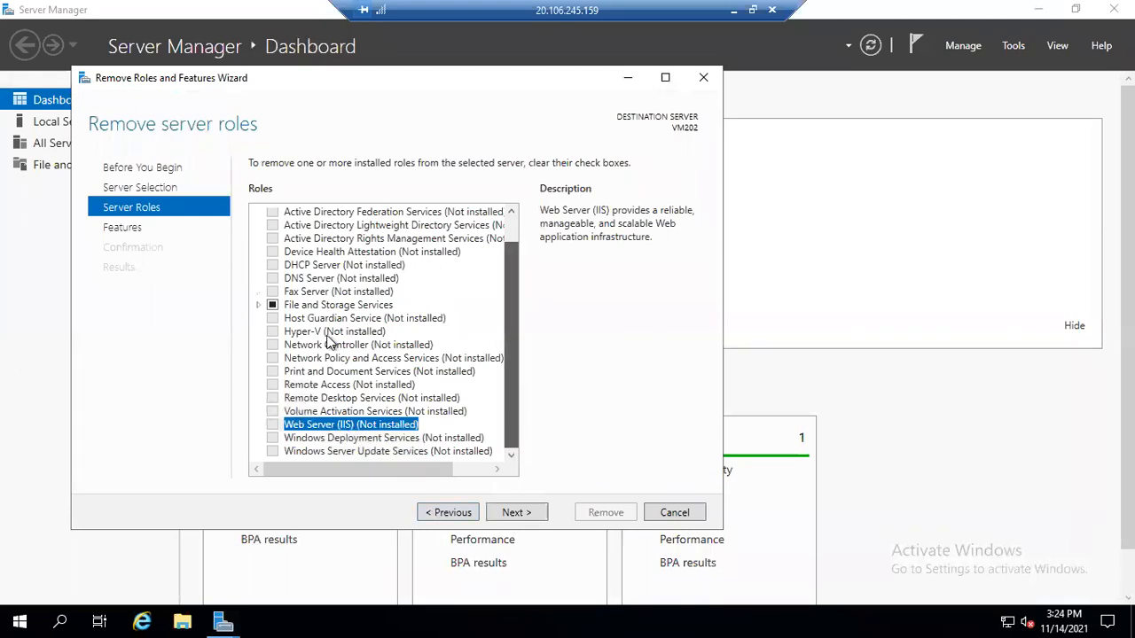
left_click(271, 305)
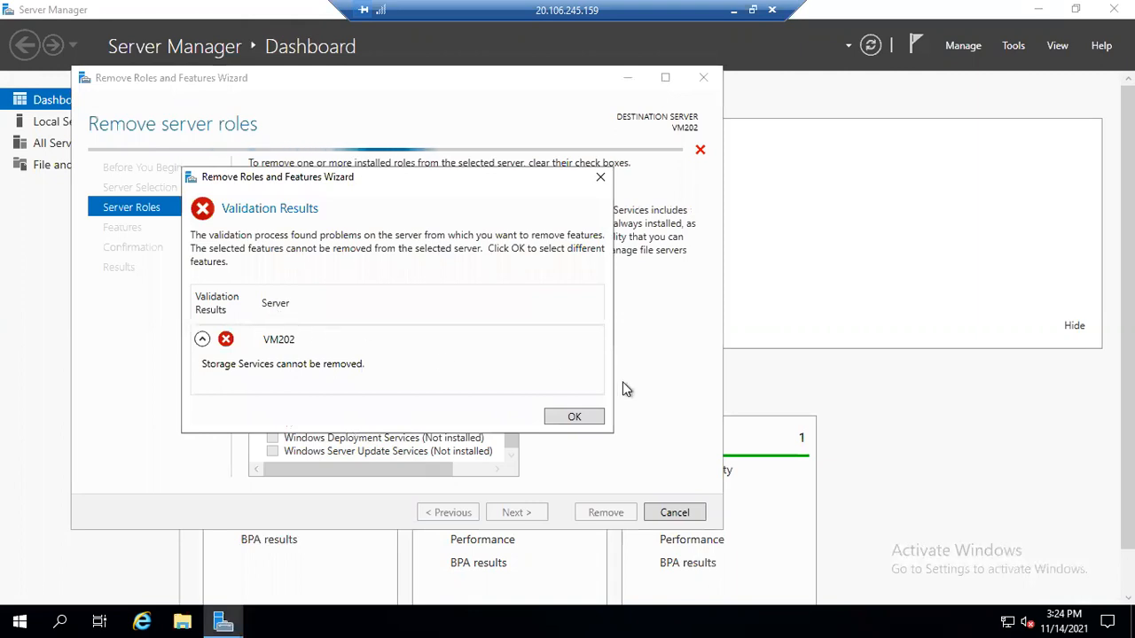
left_click(574, 419)
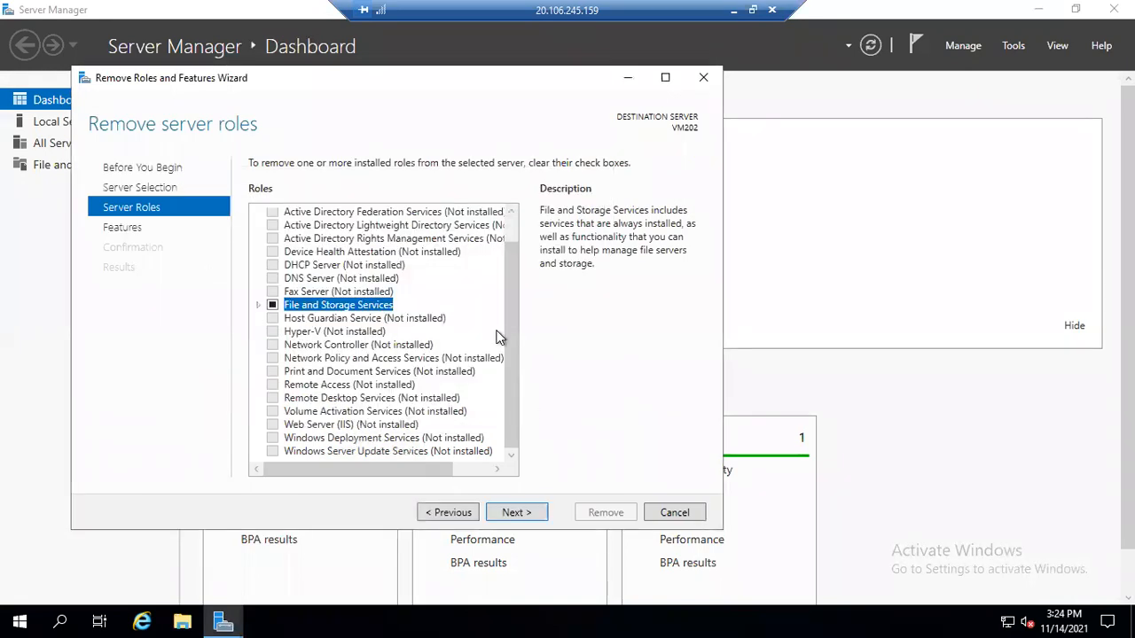
left_click(306, 426)
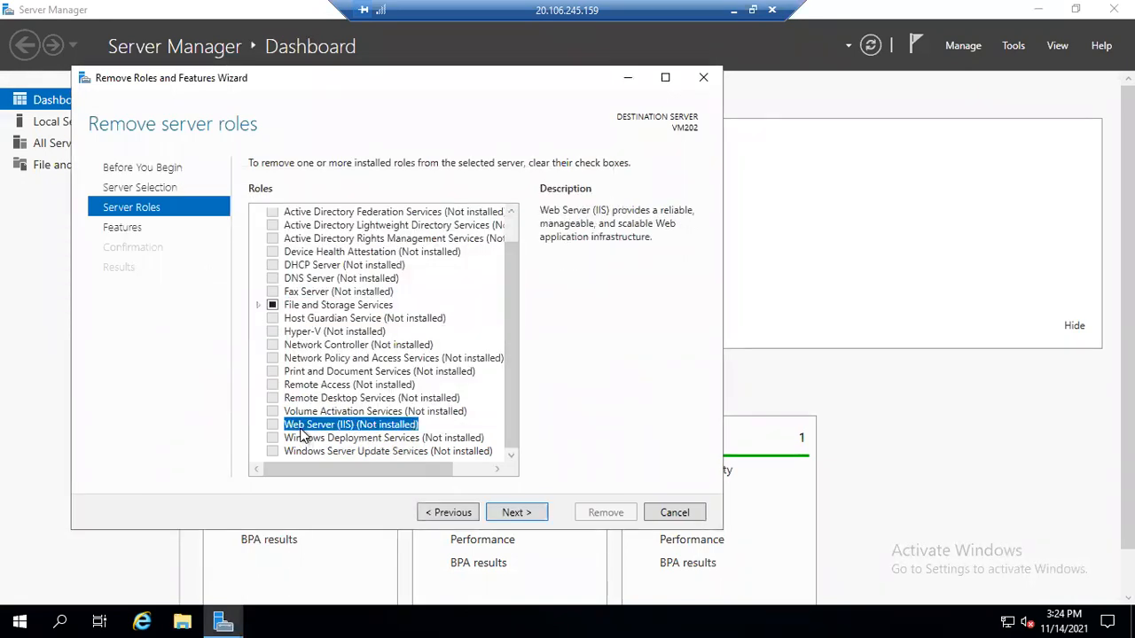
left_click(517, 512)
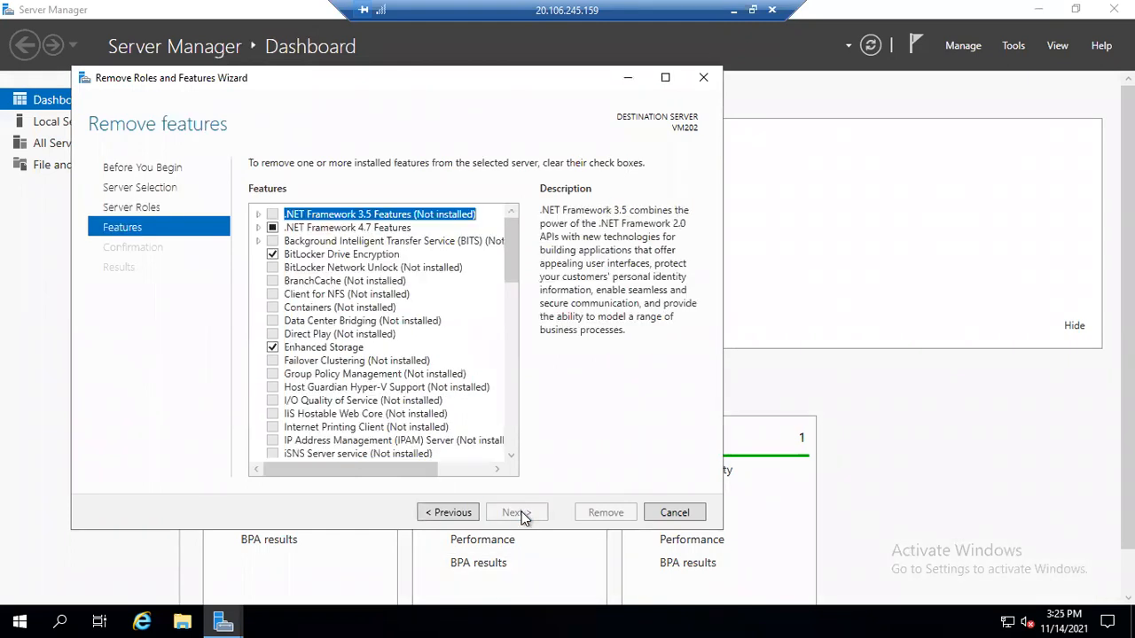
left_click_drag(508, 251, 505, 510)
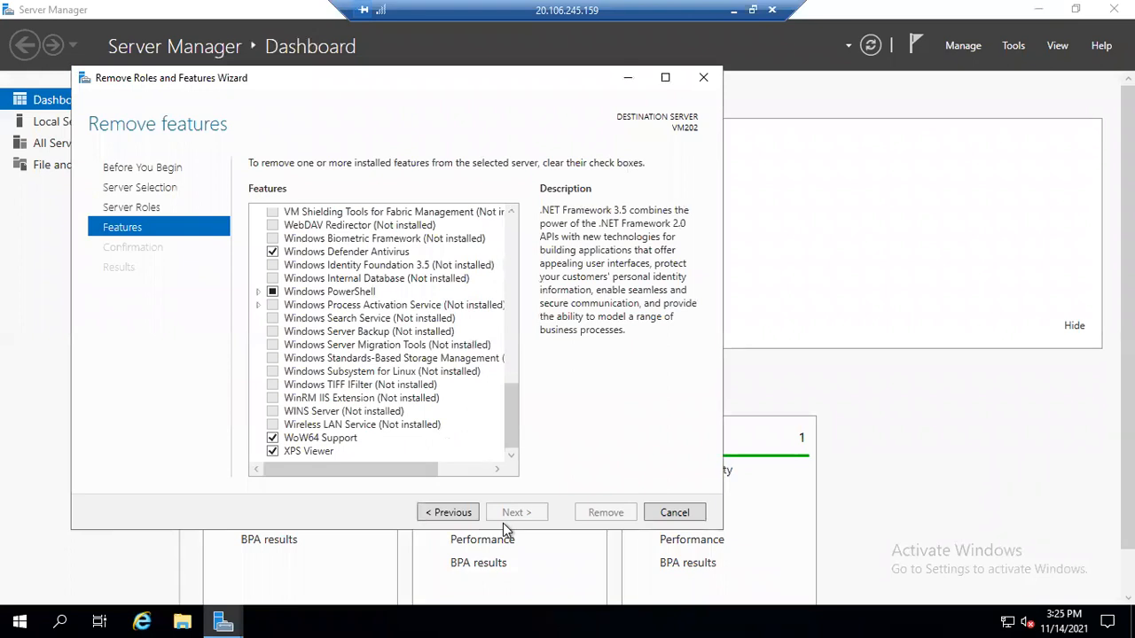
- Cancel the remove wizard and select Web Server (IIS) with its management tools for VM202
left_click(670, 516)
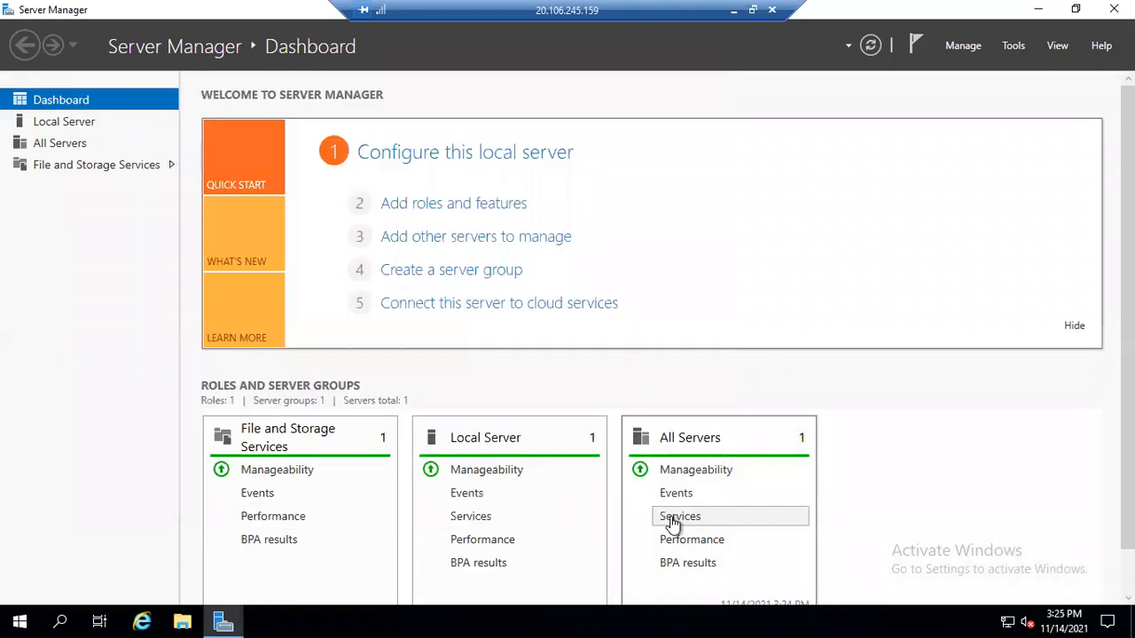
left_click(431, 205)
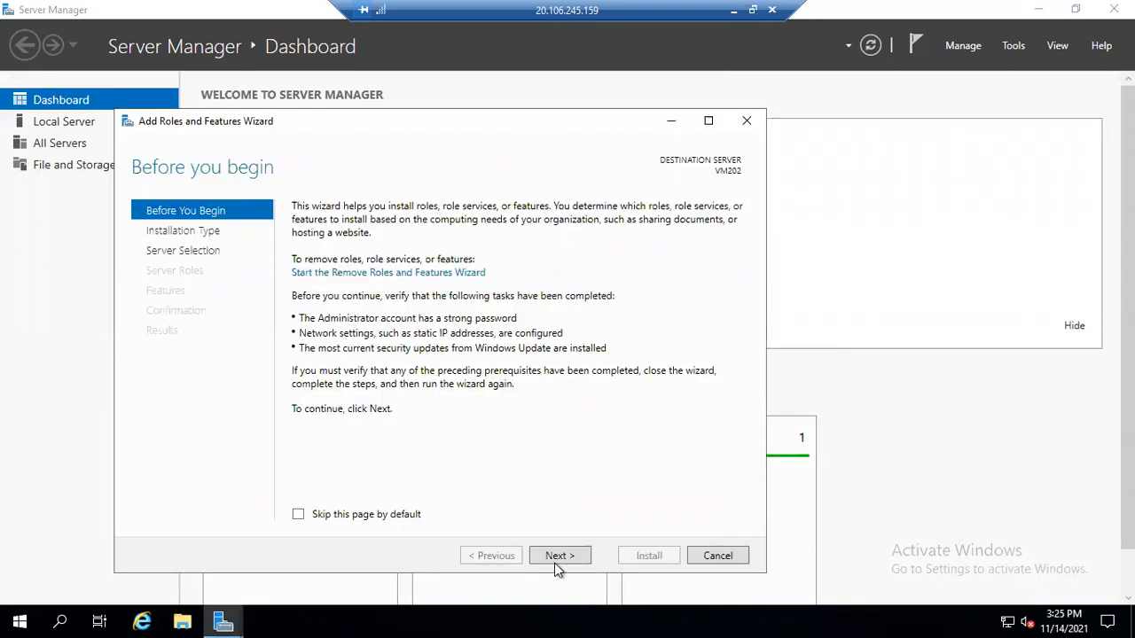
left_click(559, 556)
left_click(559, 556)
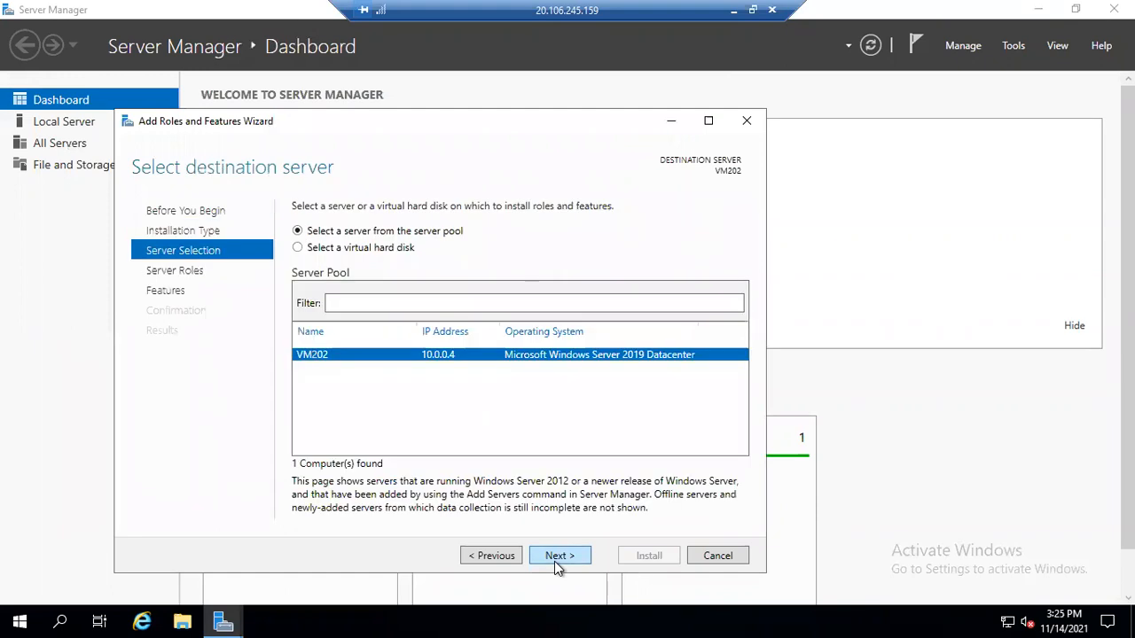
left_click(555, 561)
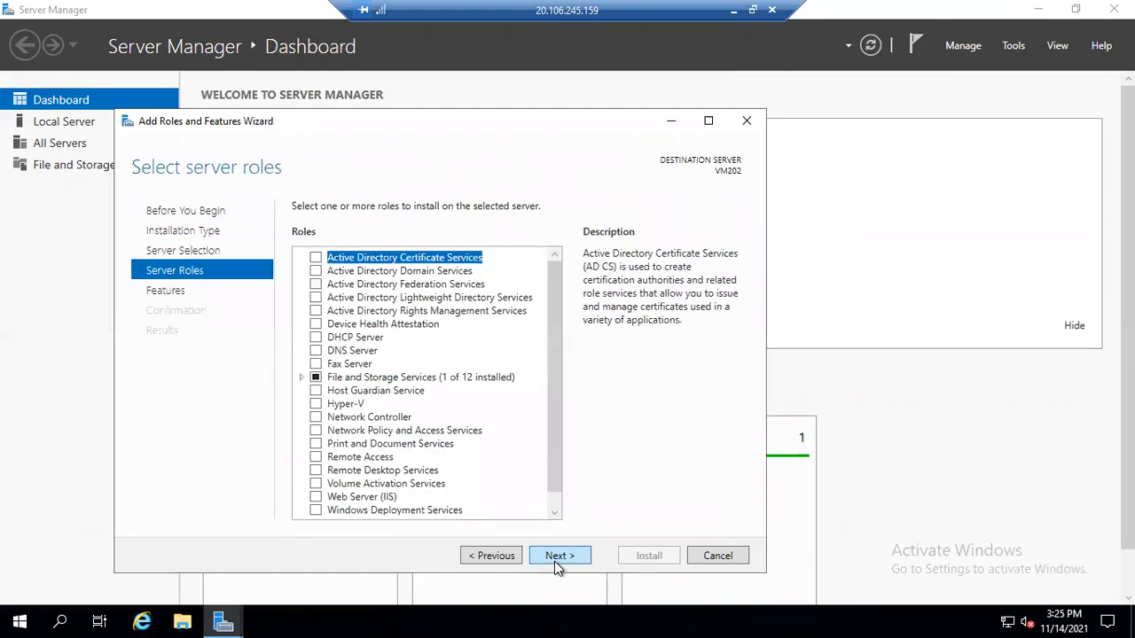
scroll(551, 348, "down", 1)
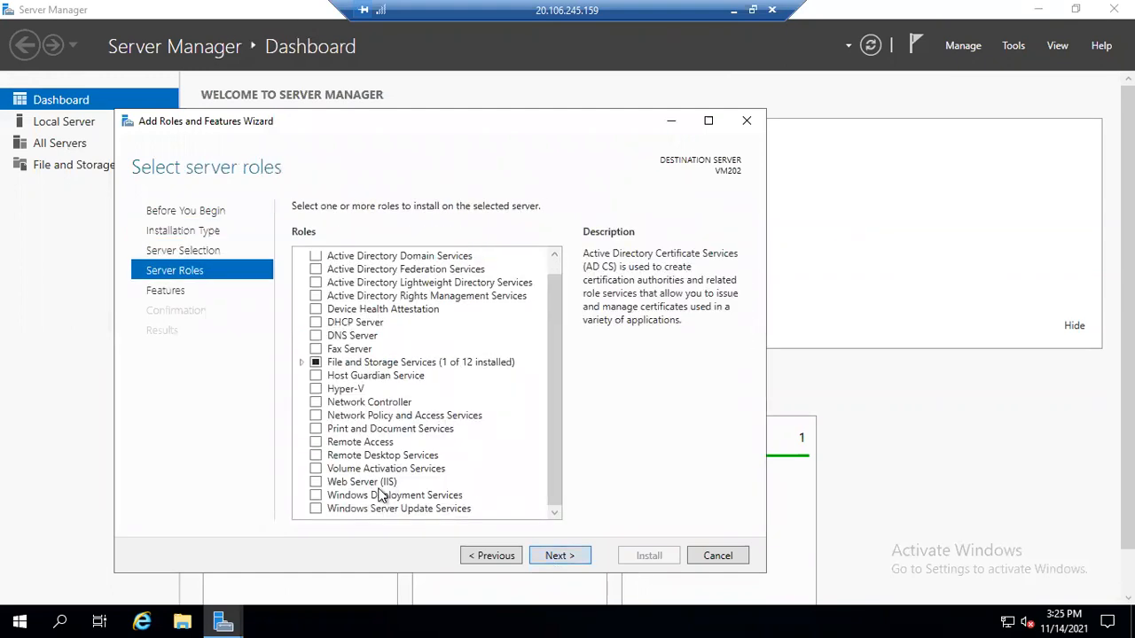
left_click(319, 483)
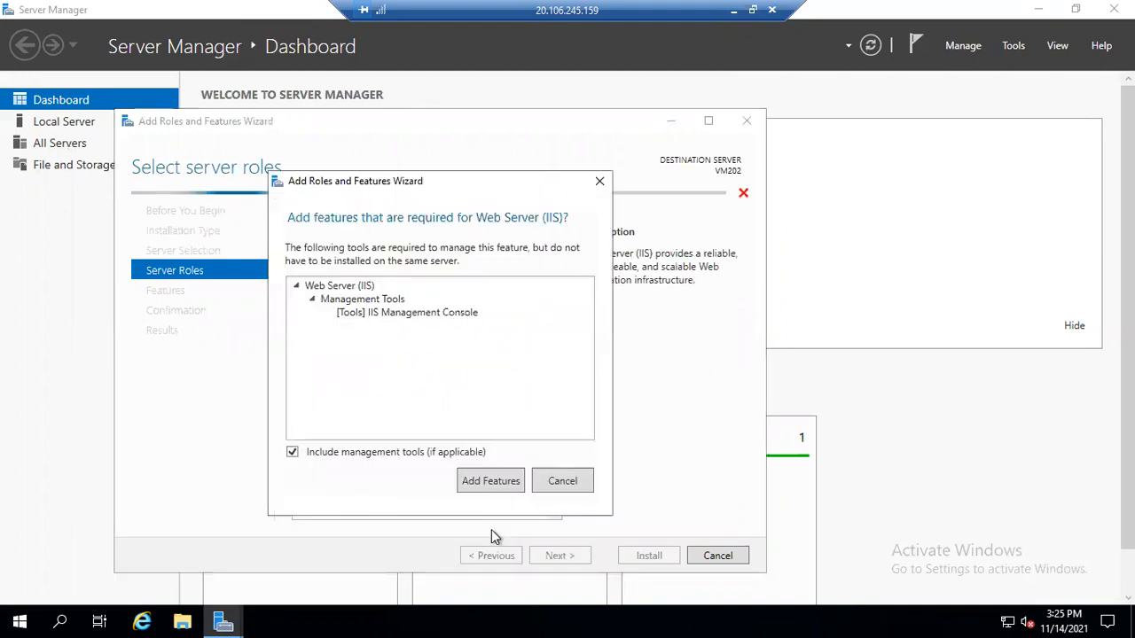
left_click(488, 481)
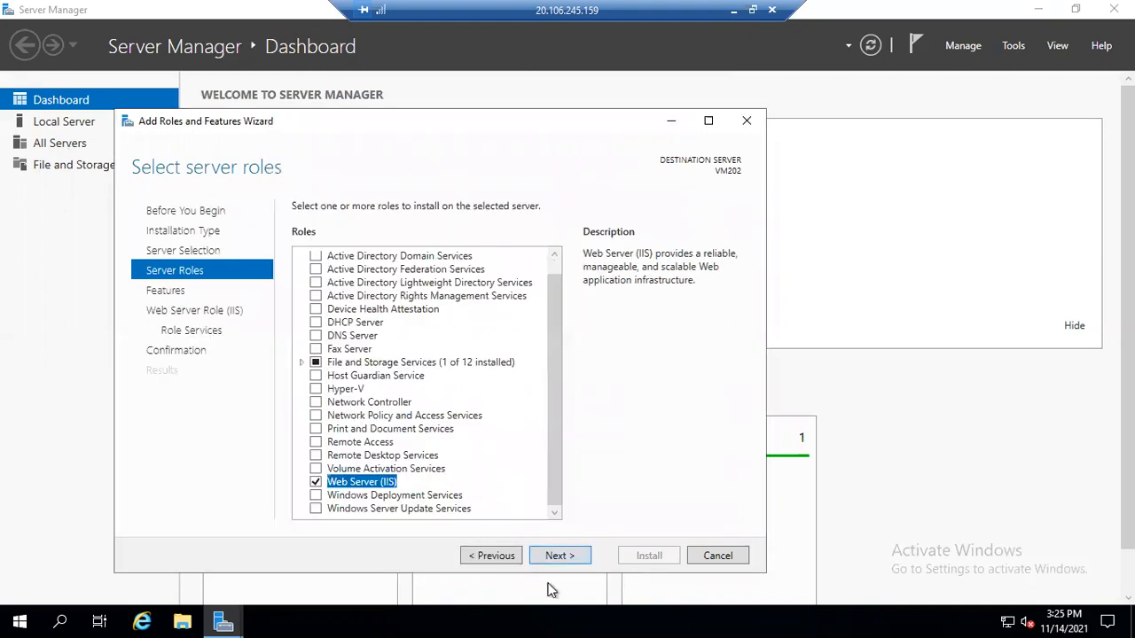
- Keep default features and role services and start the Web Server (IIS) installation
left_click(557, 556)
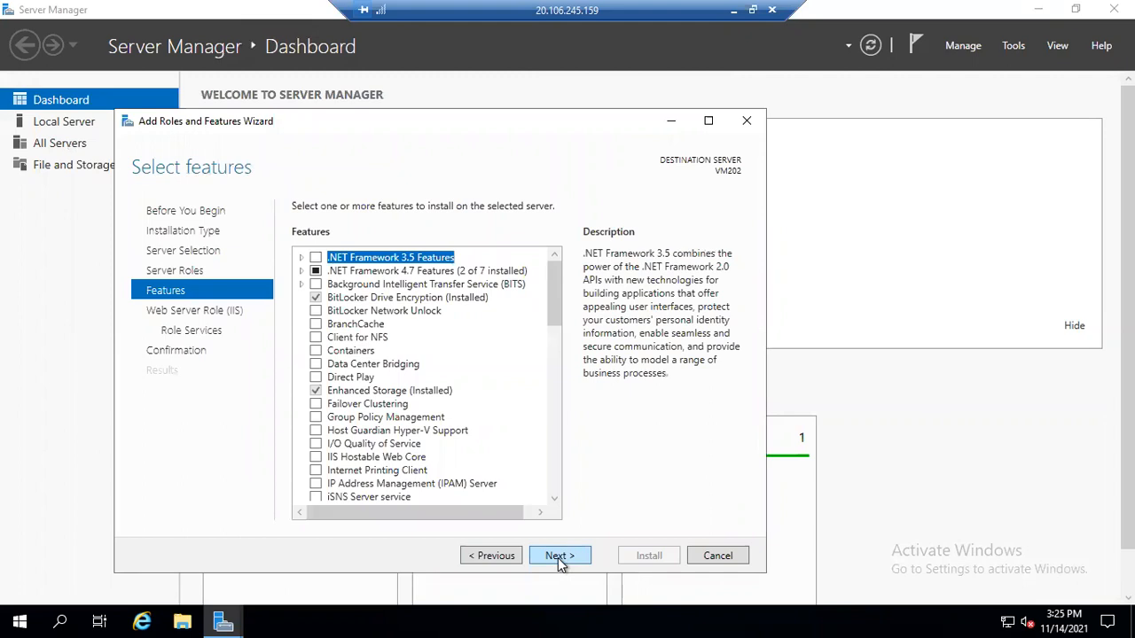
left_click(558, 556)
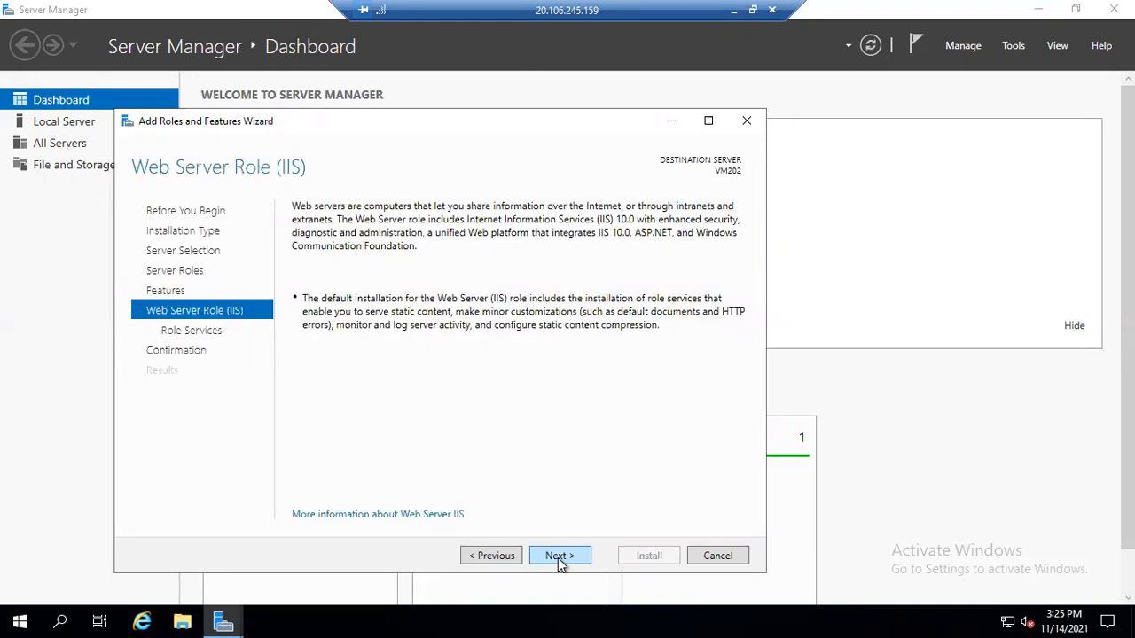
left_click(558, 556)
left_click_drag(554, 307, 558, 545)
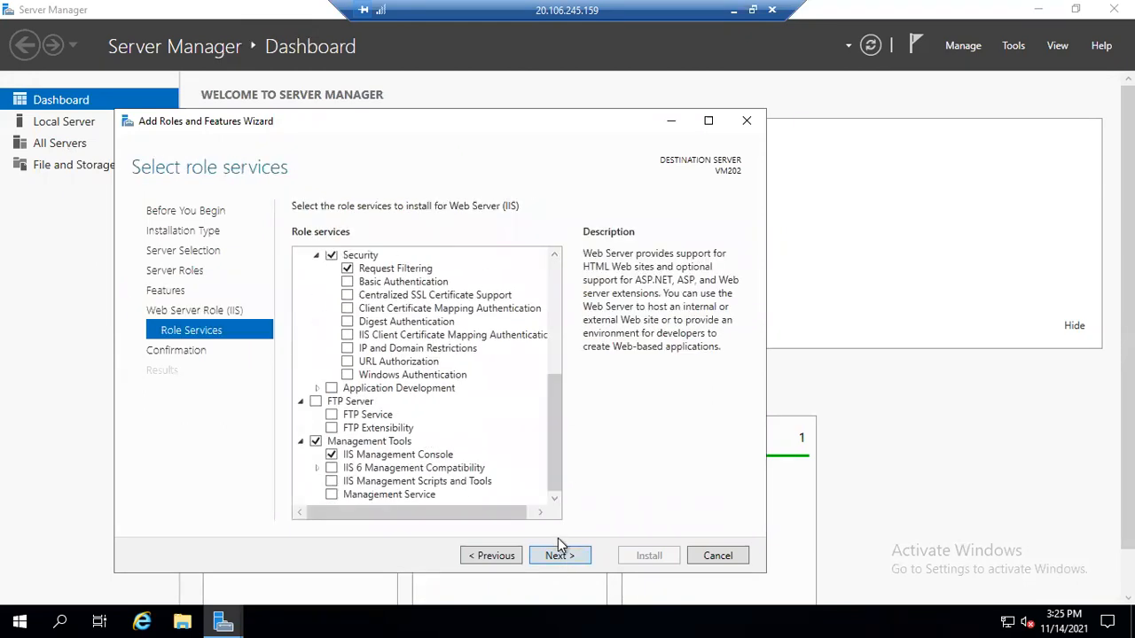
left_click(558, 556)
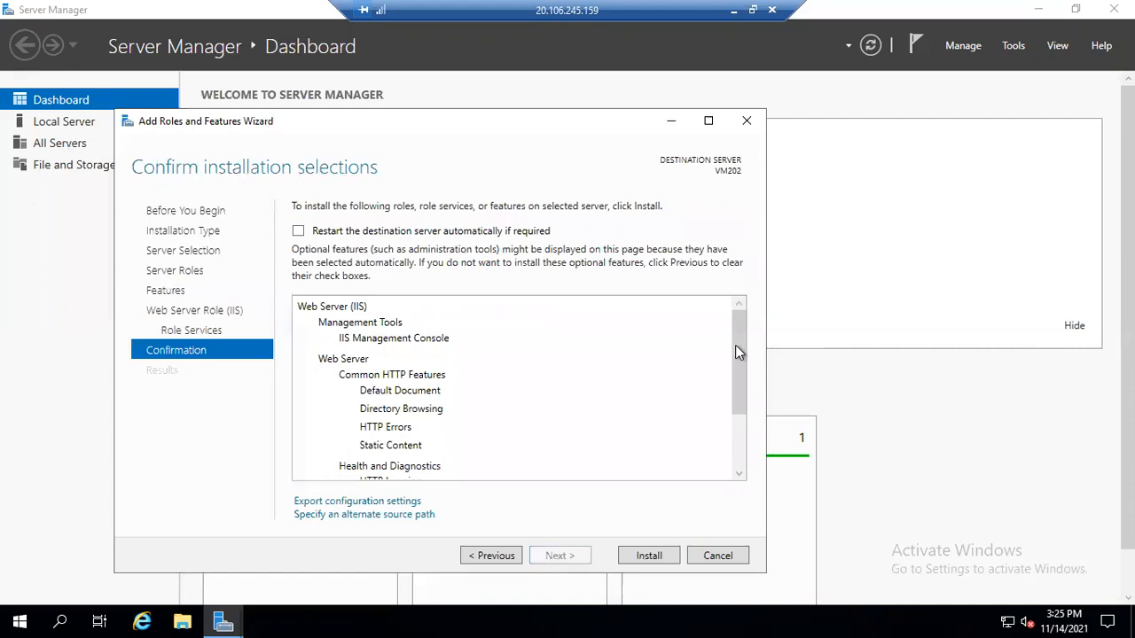
left_click_drag(735, 346, 569, 550)
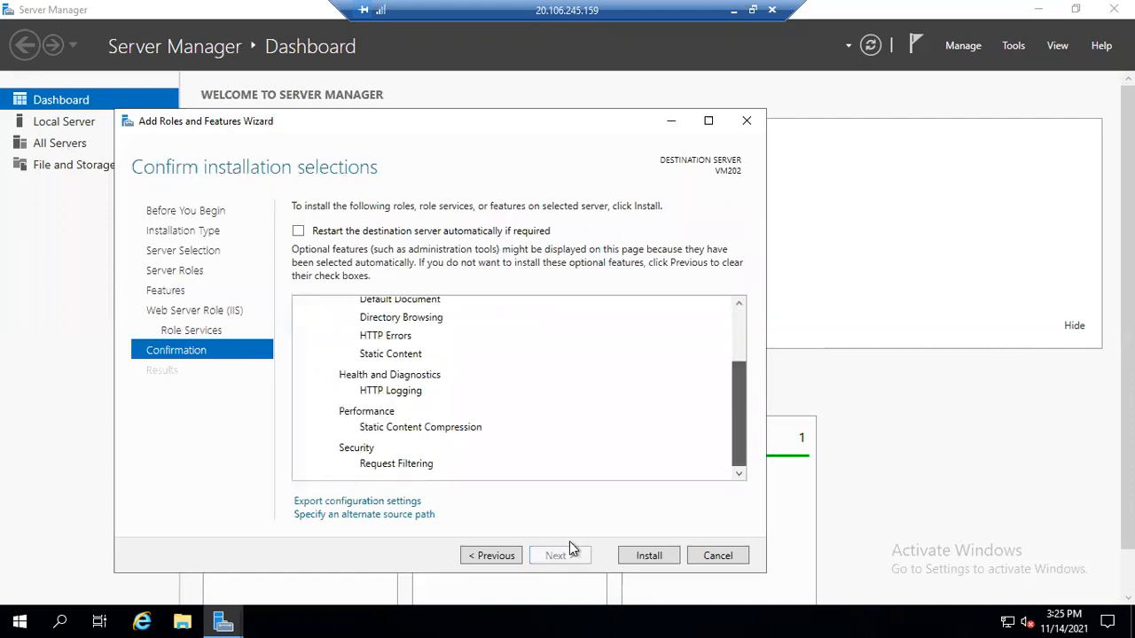
left_click(657, 554)
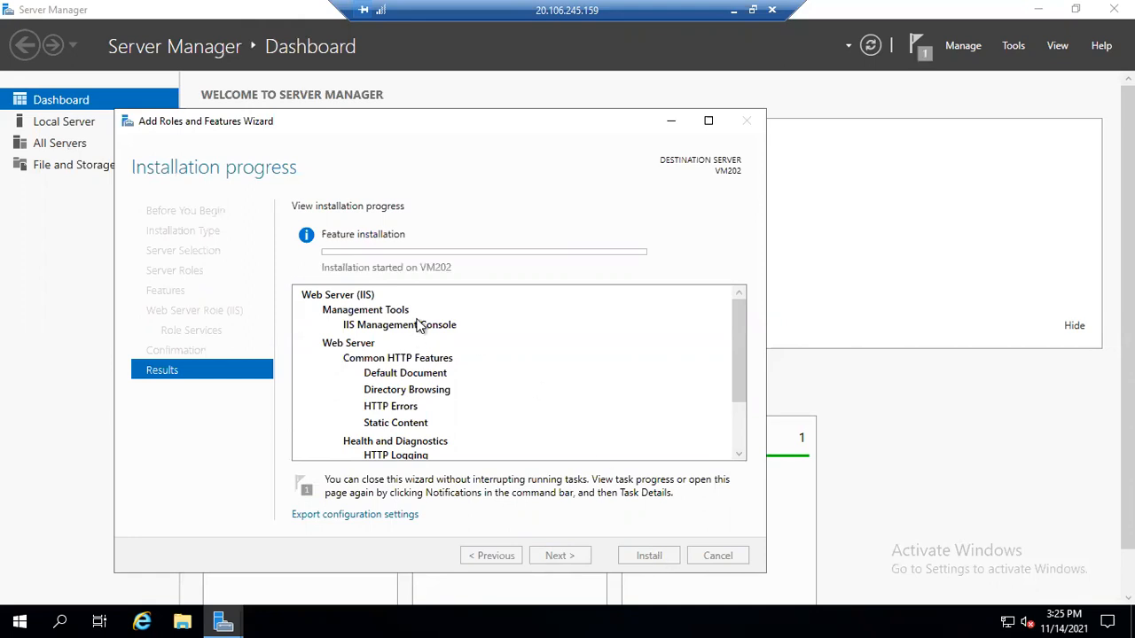
- Open a single File Explorer window on This PC > Windows (C:)
left_click(182, 618)
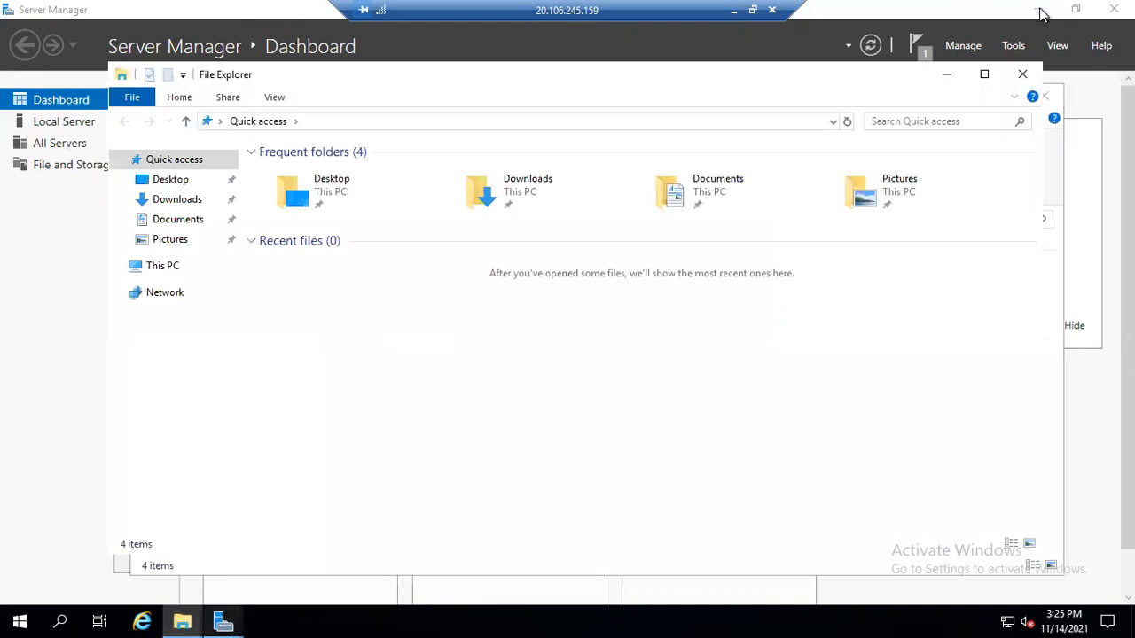
left_click_drag(667, 76, 874, 150)
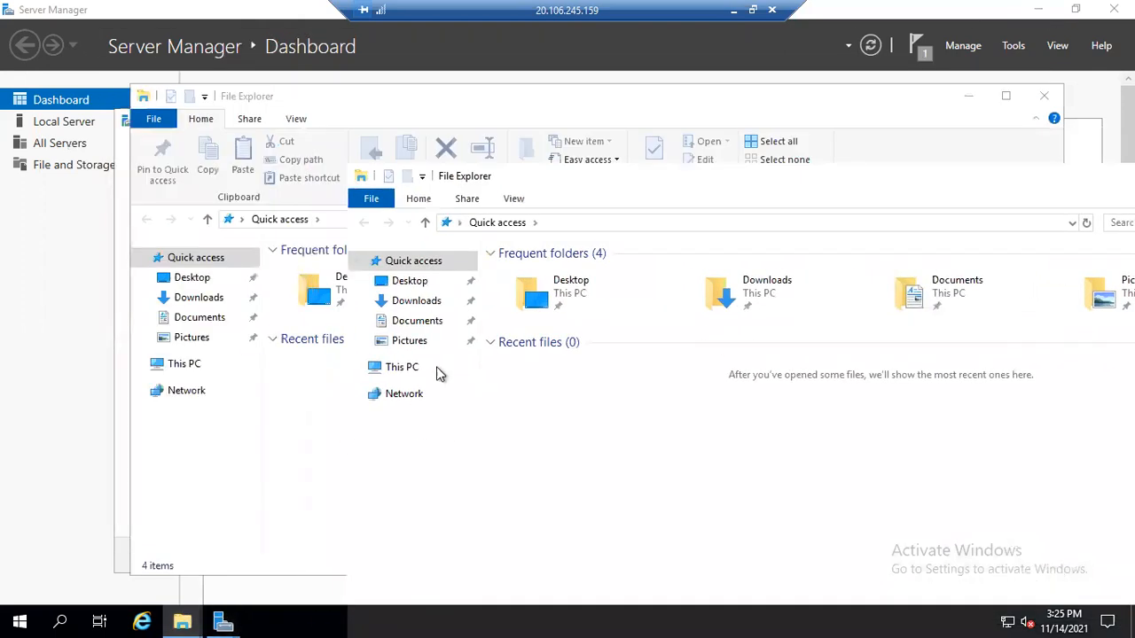
left_click(1044, 98)
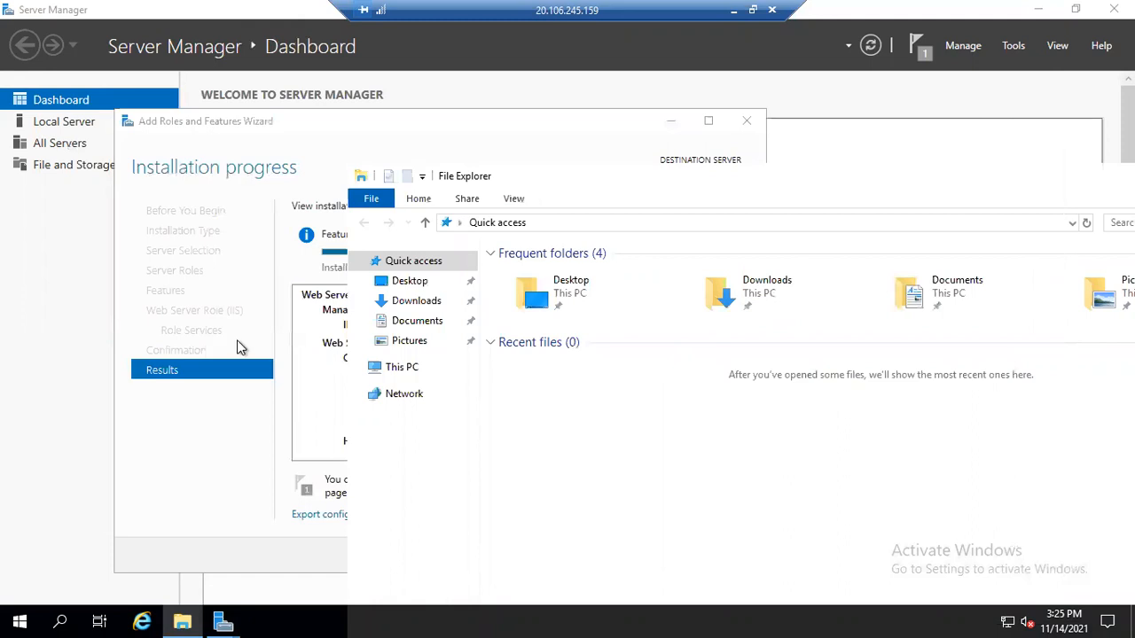
left_click(419, 372)
double_click(592, 446)
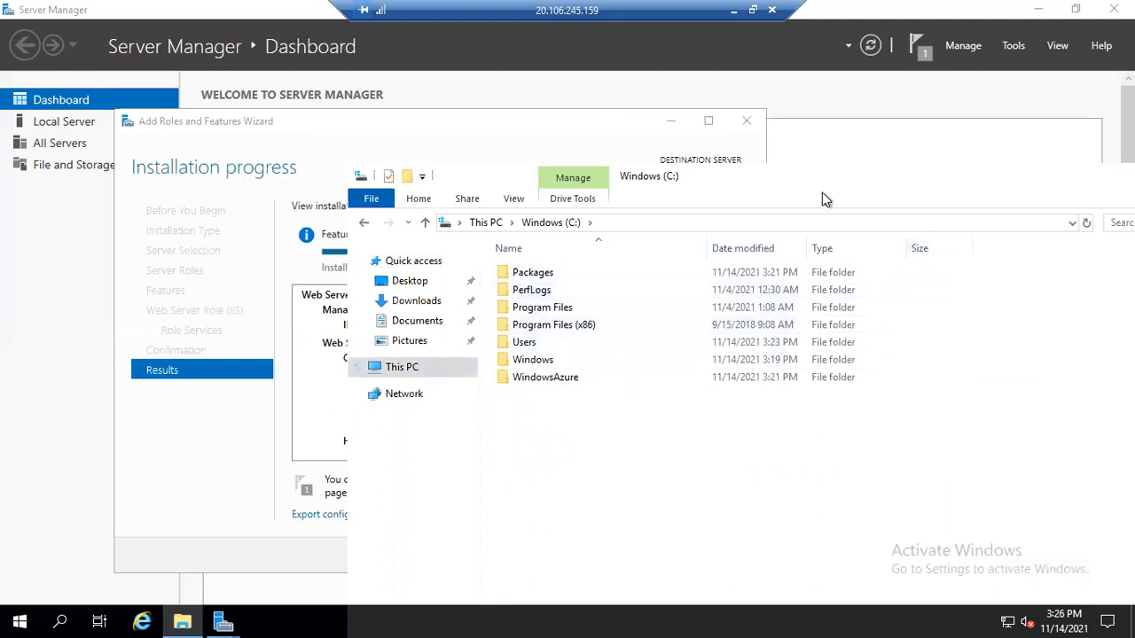
- Rearrange the windows and refresh the C: drive listing to reveal inetpub
left_click_drag(780, 181, 746, 292)
left_click_drag(499, 120, 396, 73)
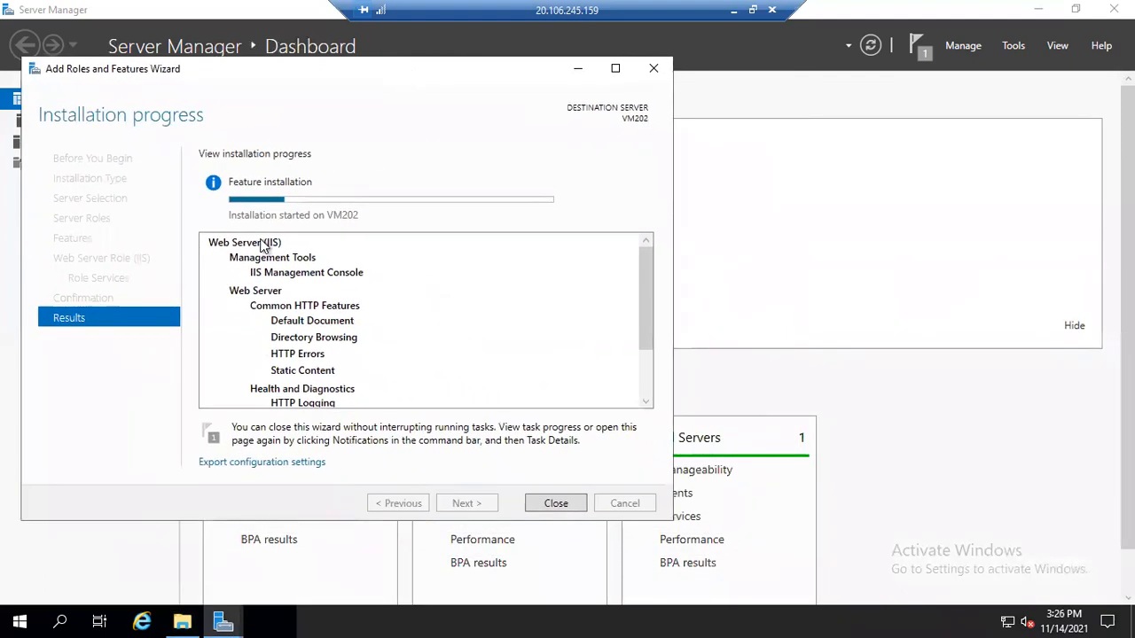
left_click(974, 499)
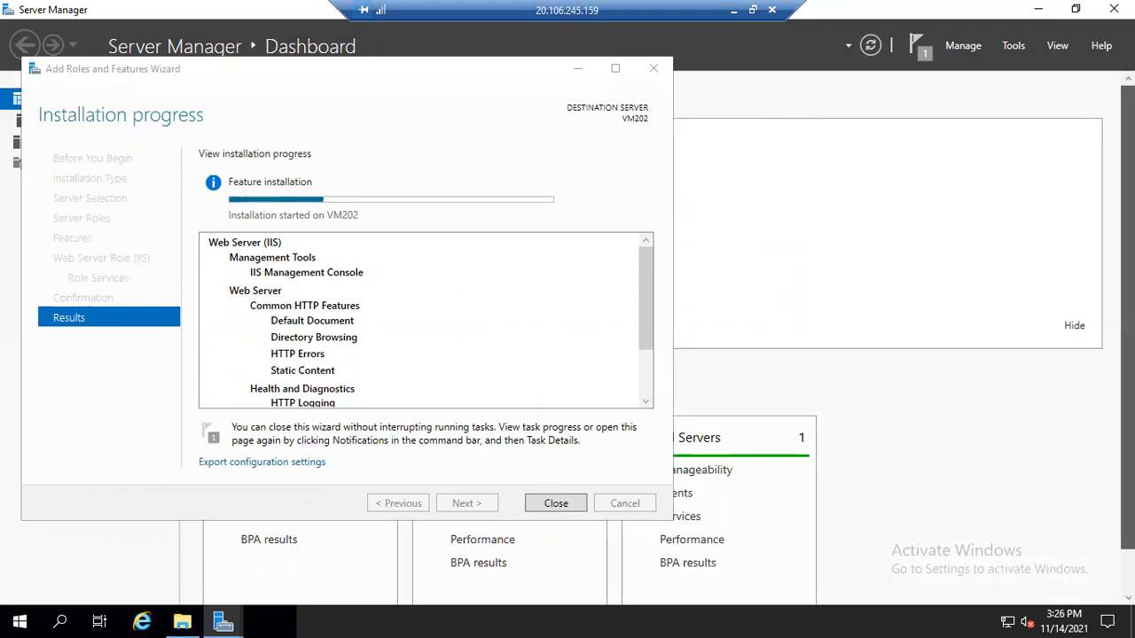
scroll(1128, 355, "down", 1)
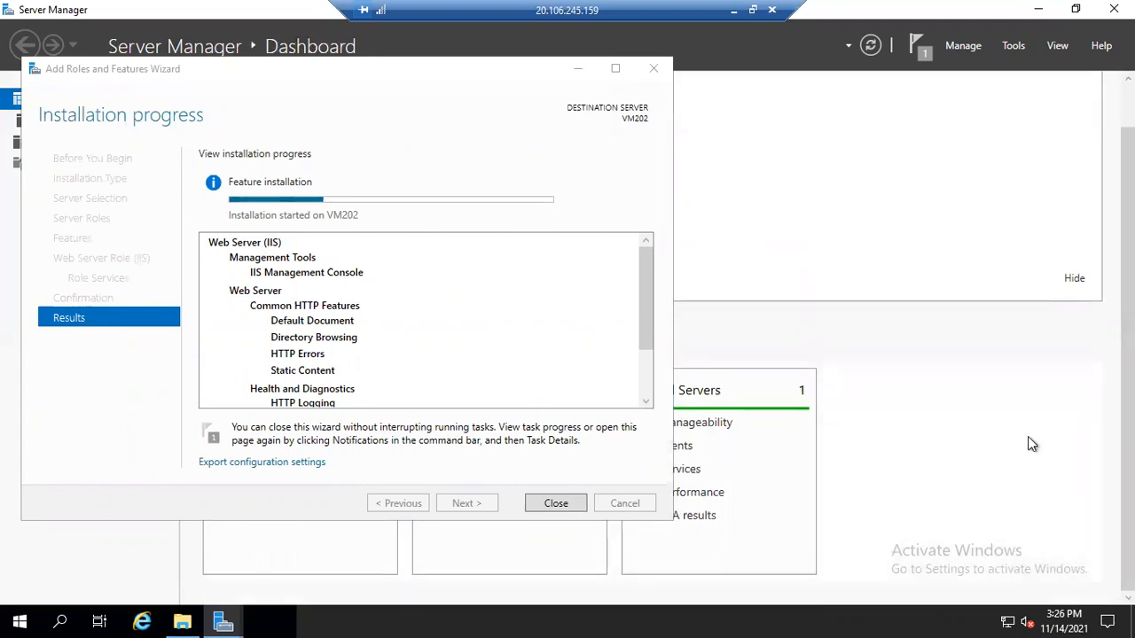
left_click(180, 619)
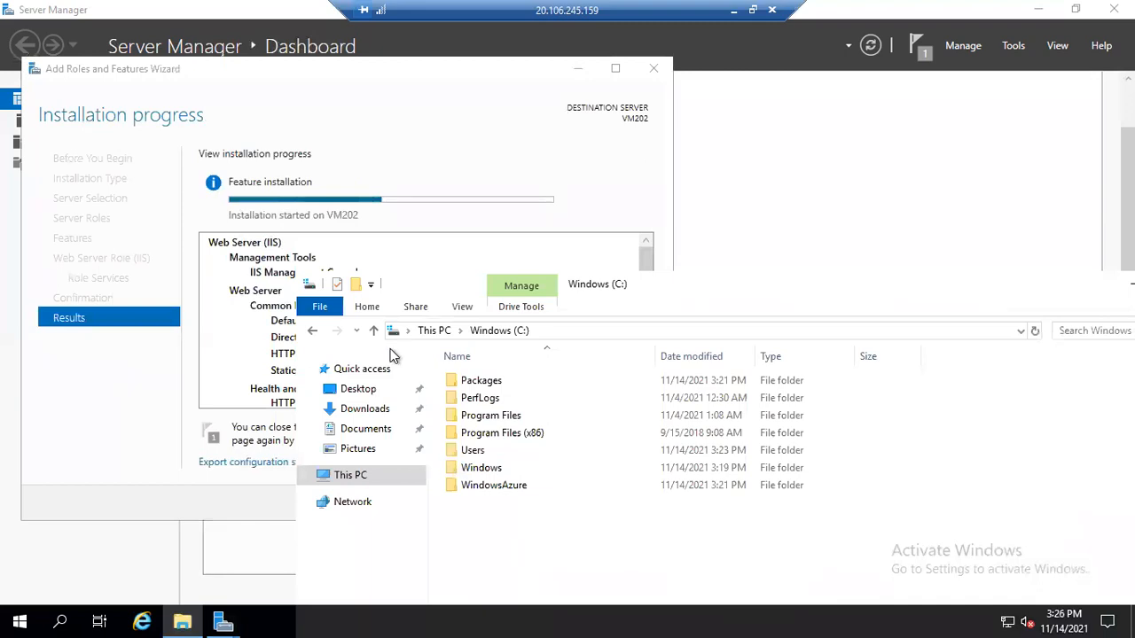
left_click(1035, 333)
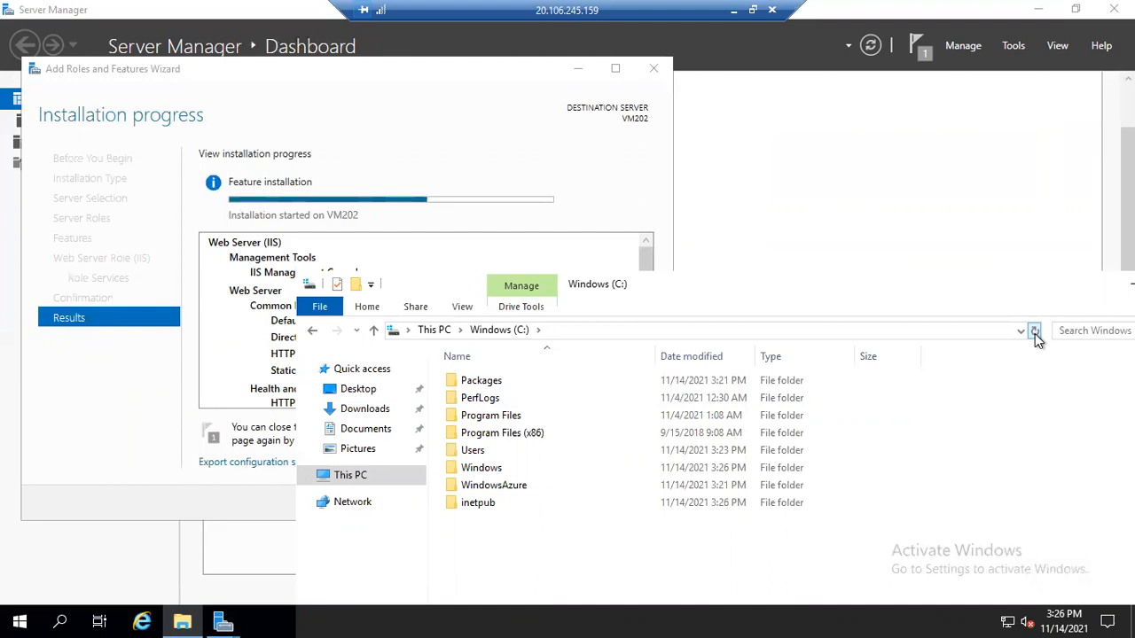
- Open iisstart.png from C:\inetpub\wwwroot for editing in Paint
left_click(1035, 331)
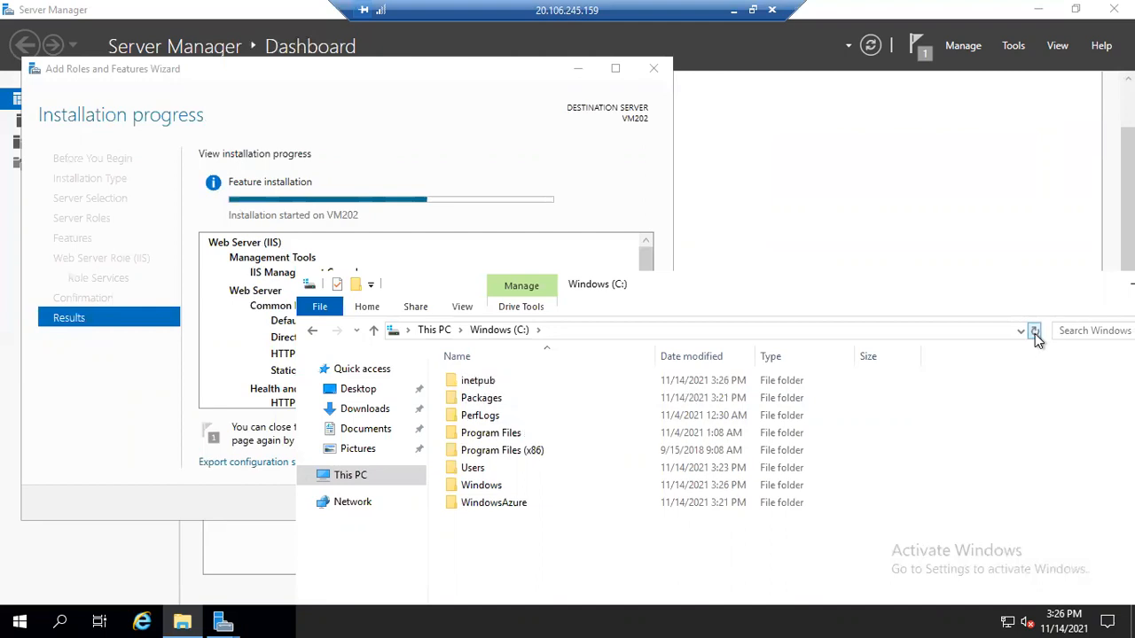
double_click(479, 381)
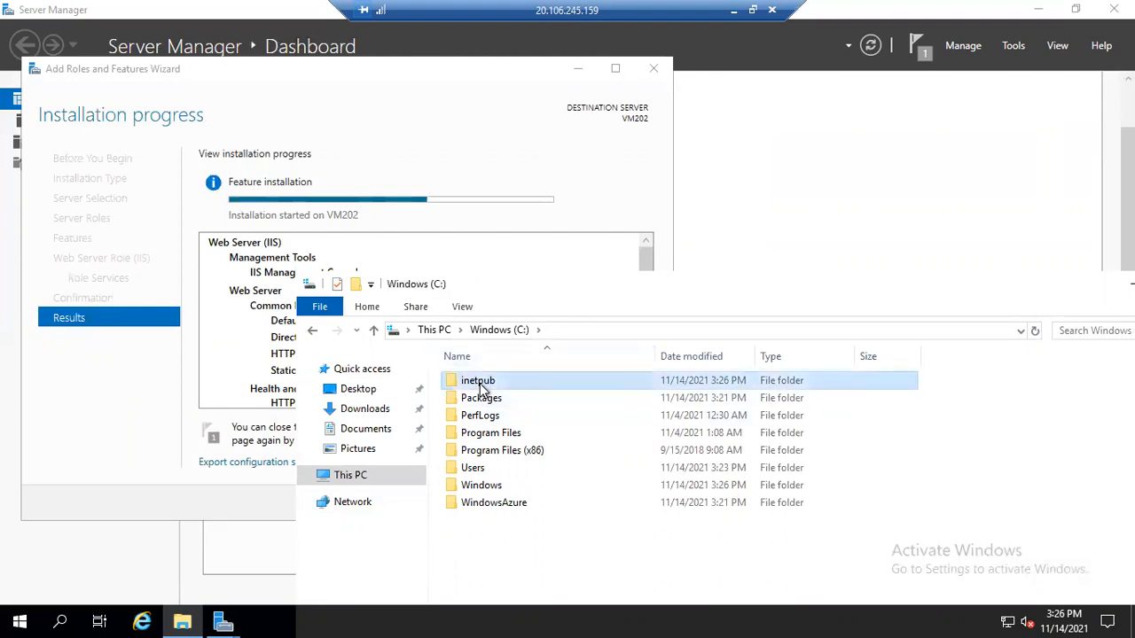
double_click(490, 446)
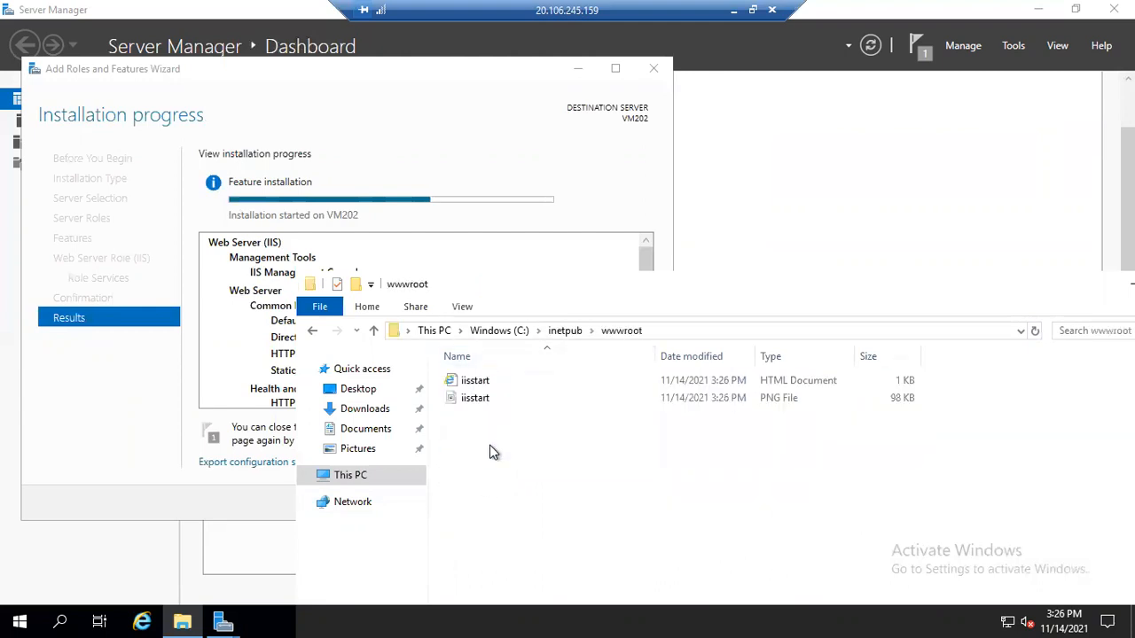
left_click(482, 401)
right_click(483, 400)
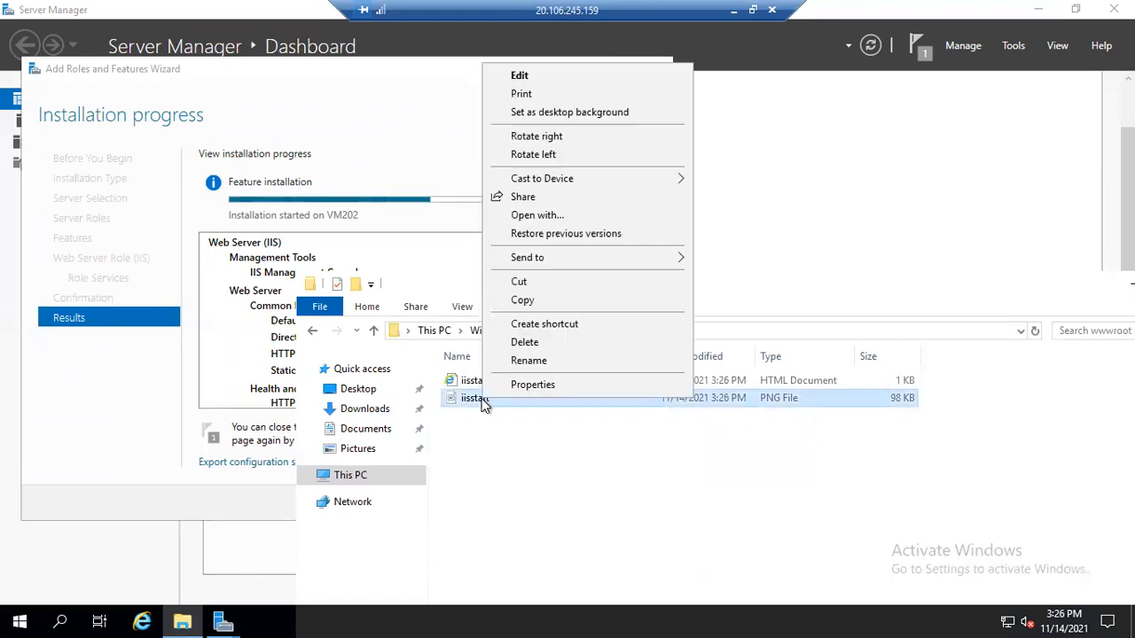
left_click(541, 75)
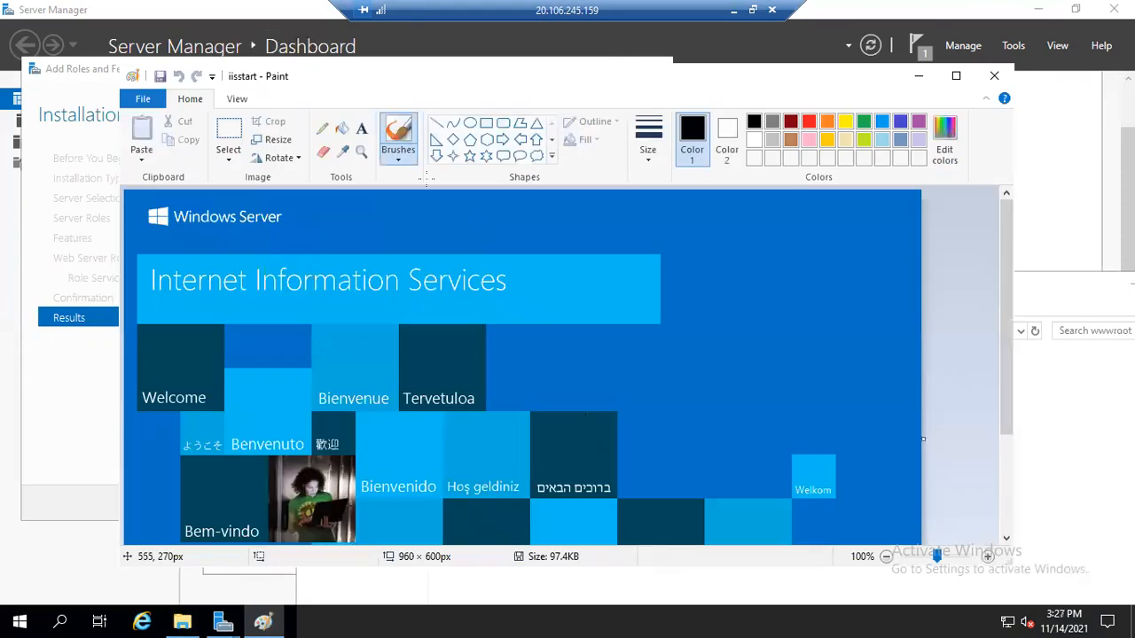
- Draw a text box near the top of the image with Paint's Text tool
left_click(401, 133)
left_click(363, 131)
mouse_move(351, 211)
left_mouse_down()
mouse_move(535, 254)
mouse_move(733, 269)
mouse_move(774, 250)
left_mouse_up()
- Write 'This is my First VM- VM202' on the iisstart image, then close Paint saving iisstart.png
type("This is my ")
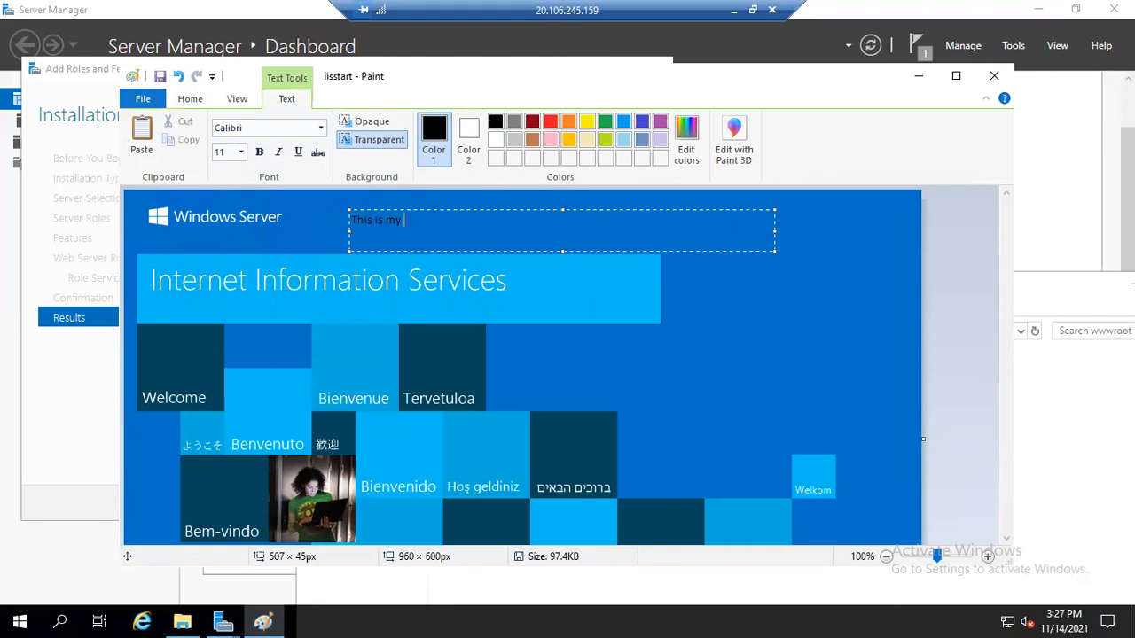
type("First VM- VM202")
left_click(995, 78)
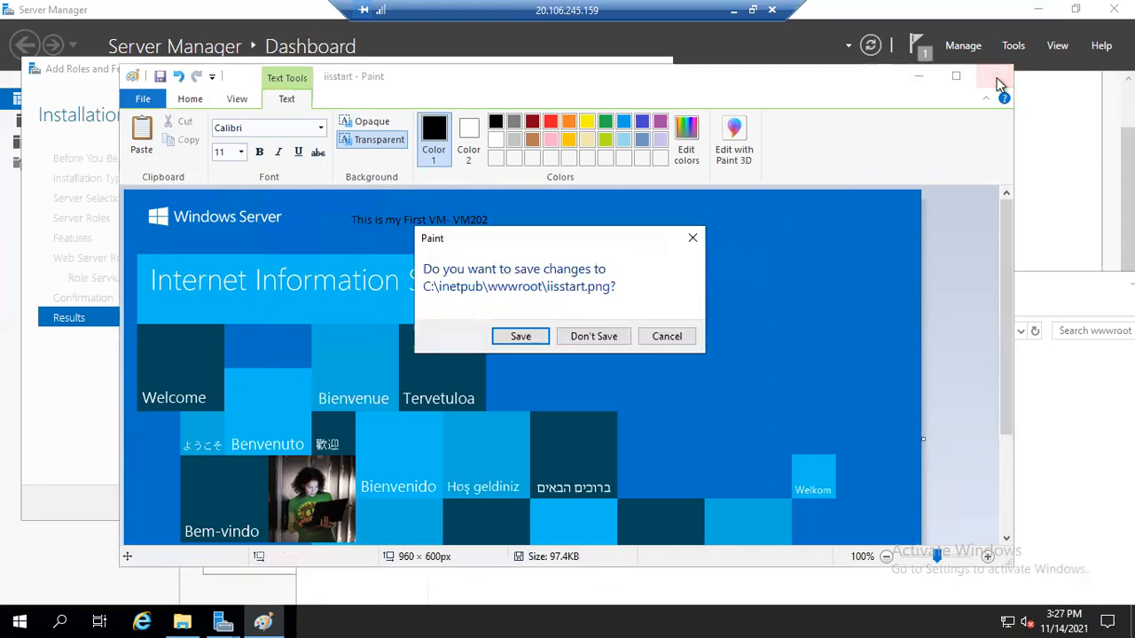
left_click(520, 337)
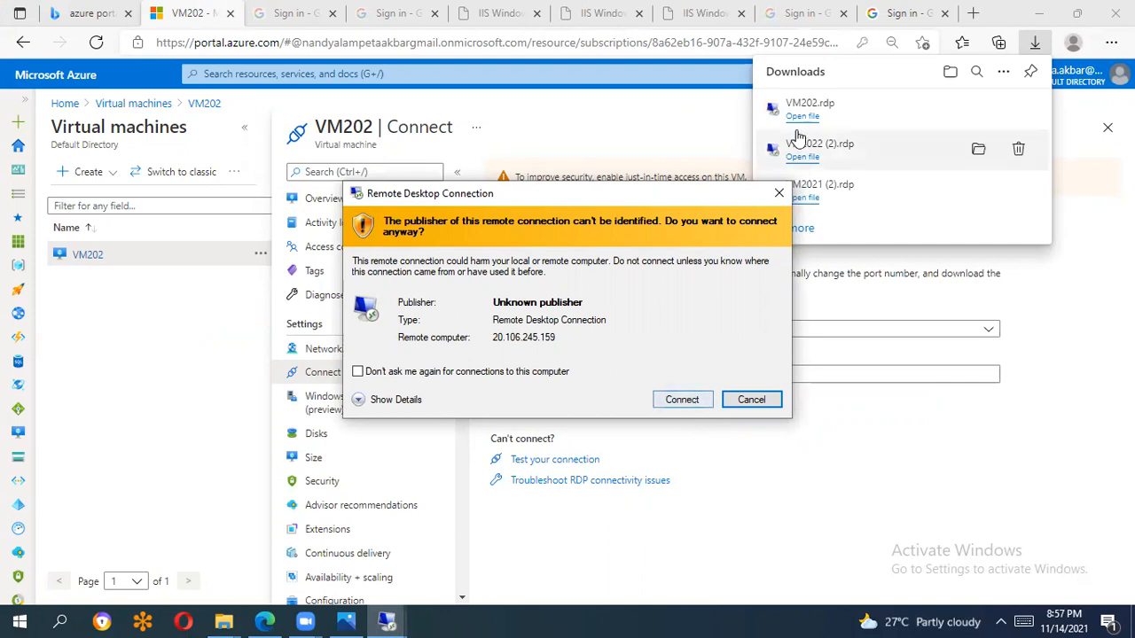
- Dismiss the remote desktop connection prompt and close the Downloads list
left_click(778, 193)
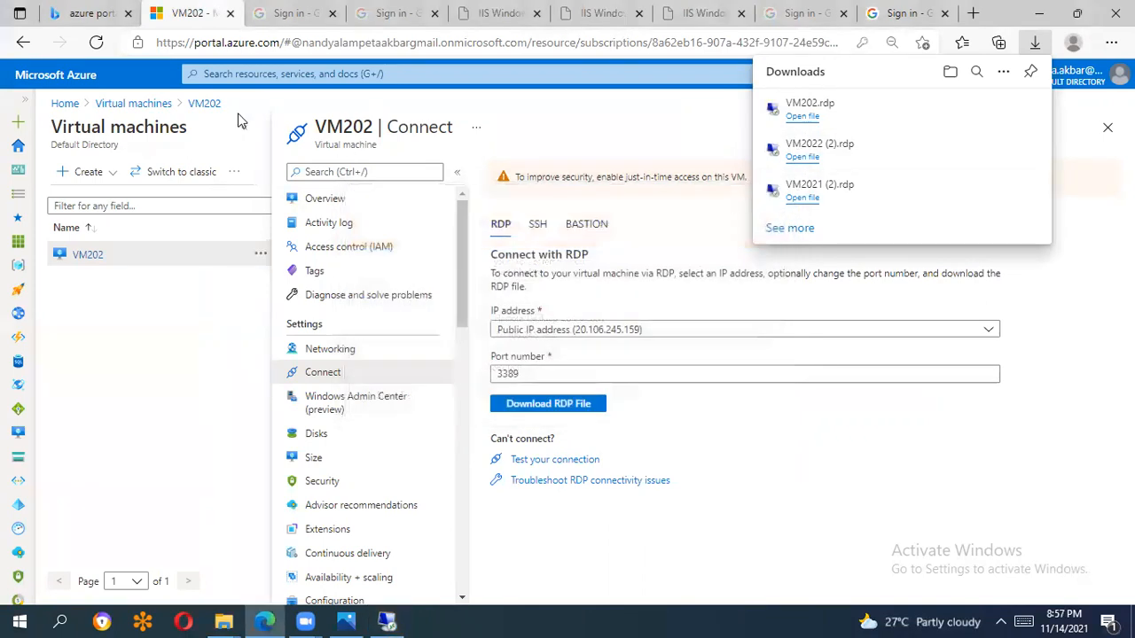
left_click(138, 114)
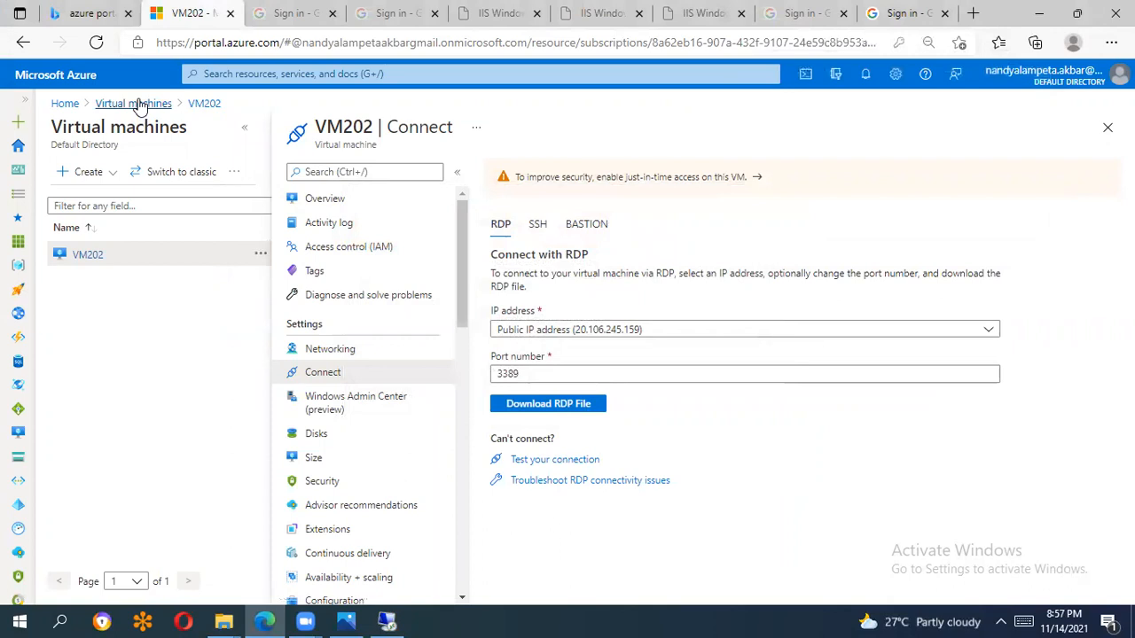
left_click(139, 104)
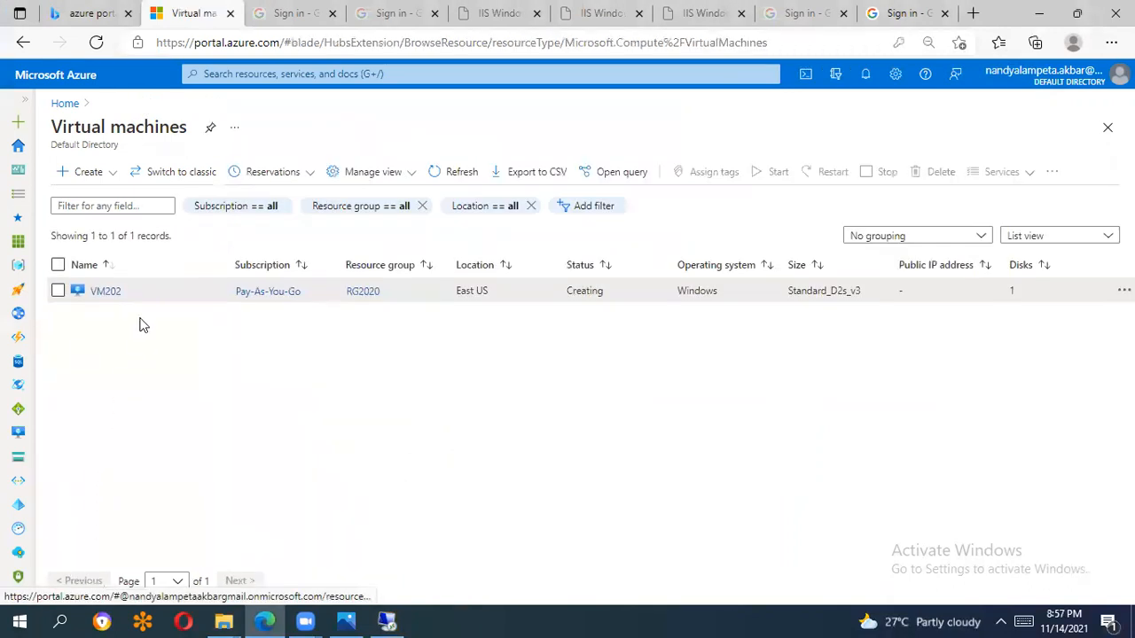
- Open the deployed VM202 resource from Notifications, then return to the Virtual machines list via Home
left_click(866, 78)
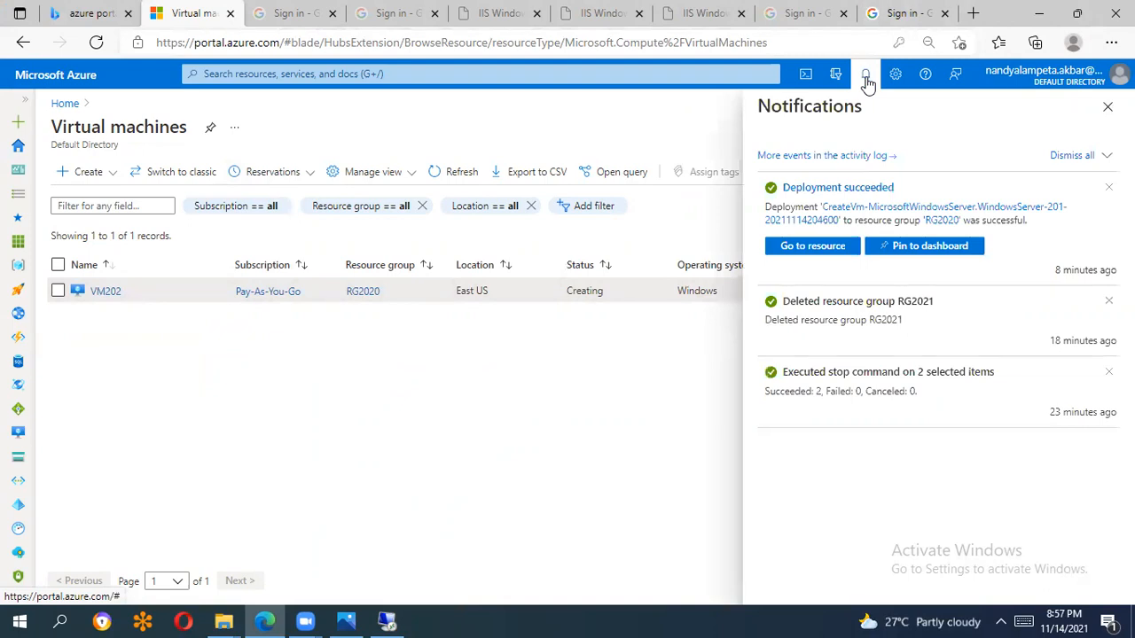
left_click(821, 251)
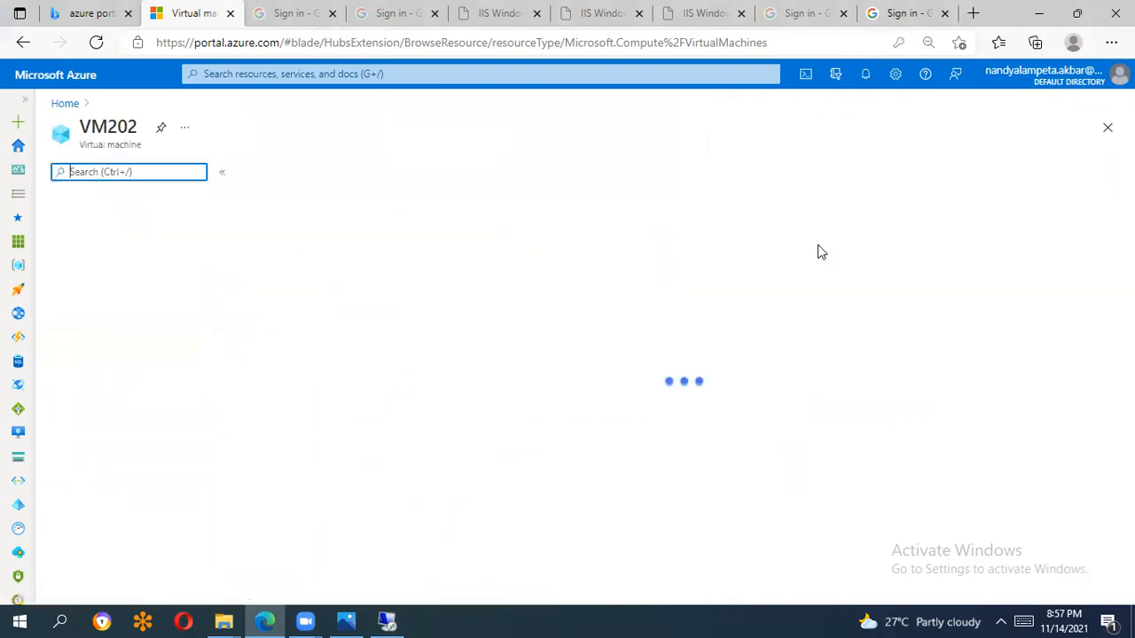
left_click(60, 103)
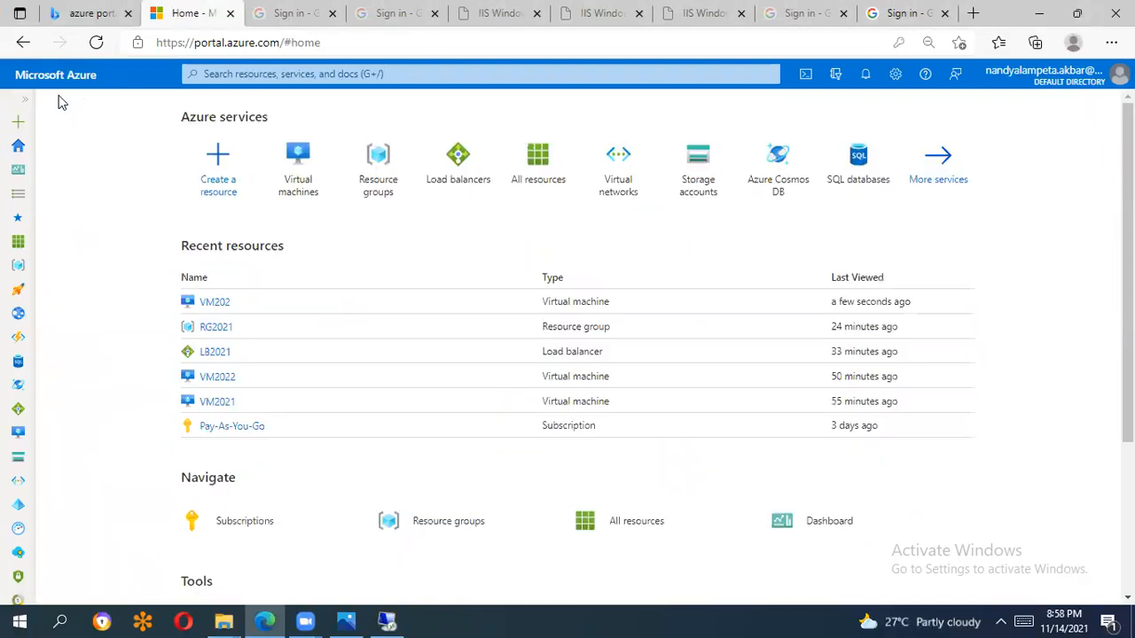
left_click(299, 177)
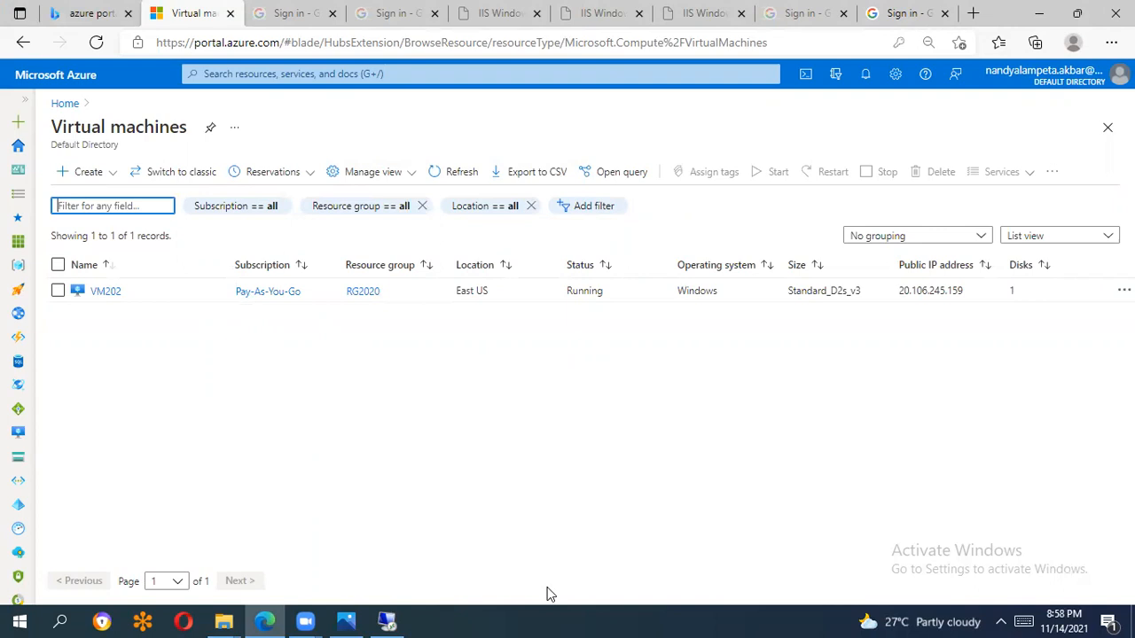
left_click(41, 7)
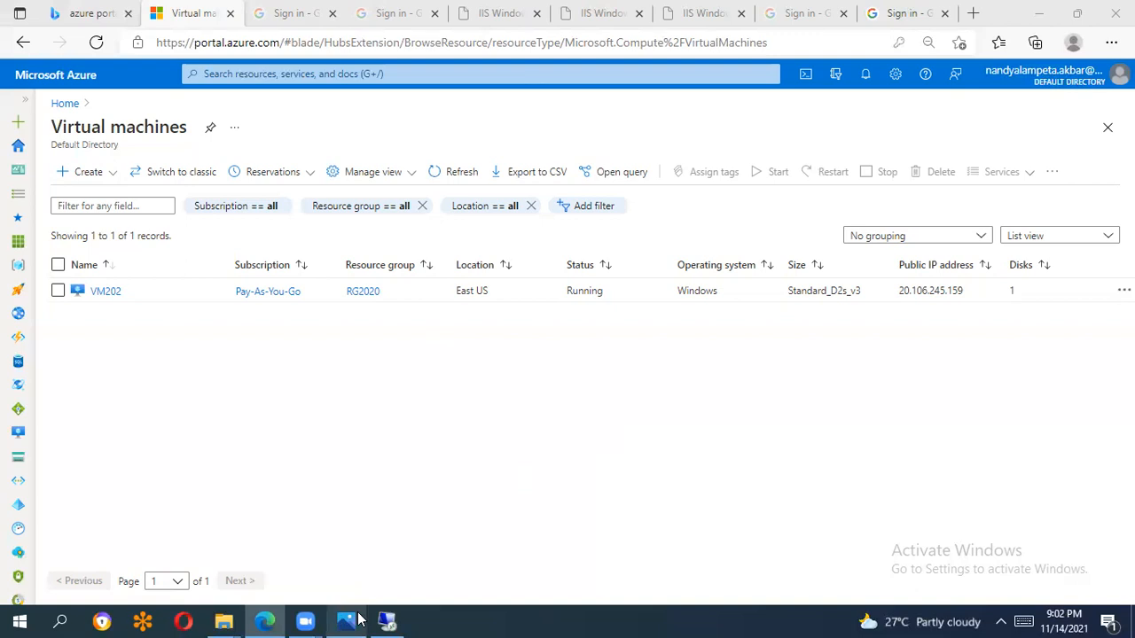
- Check VM202's wwwroot folder for the iisstart image saved at 3:27 PM, then minimise back to the portal
mouse_move(390, 621)
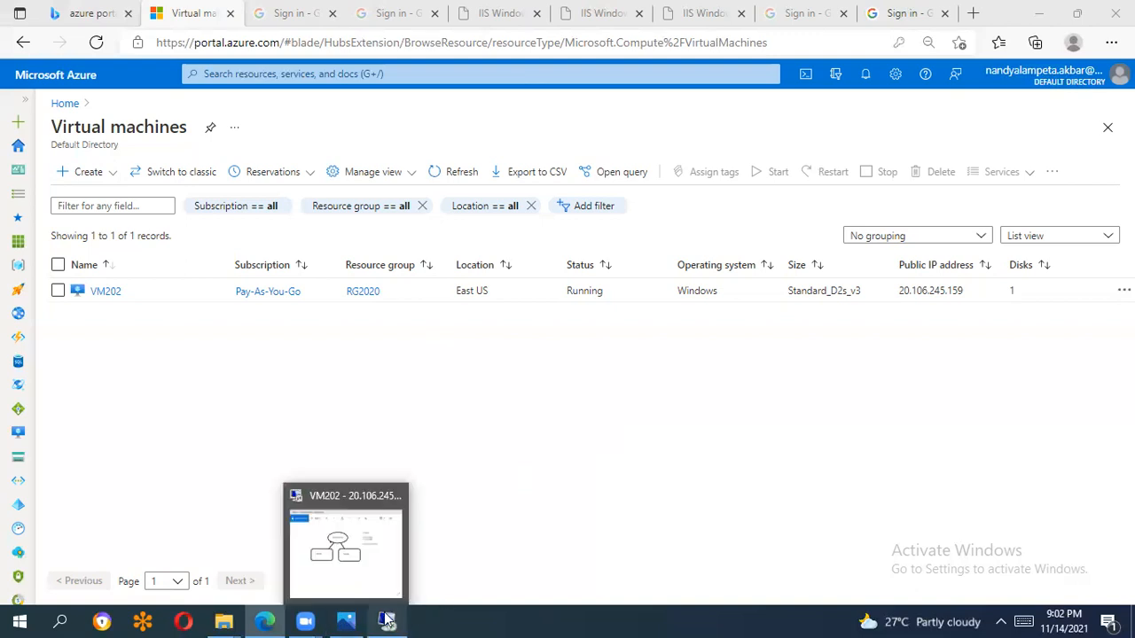
left_click(396, 588)
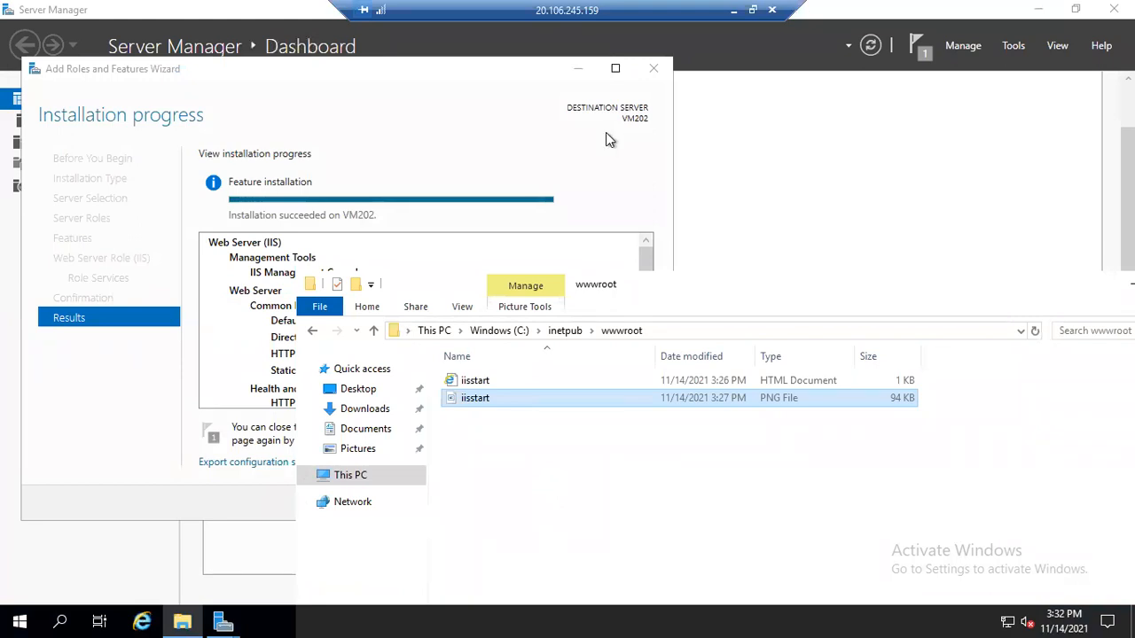
left_click(734, 11)
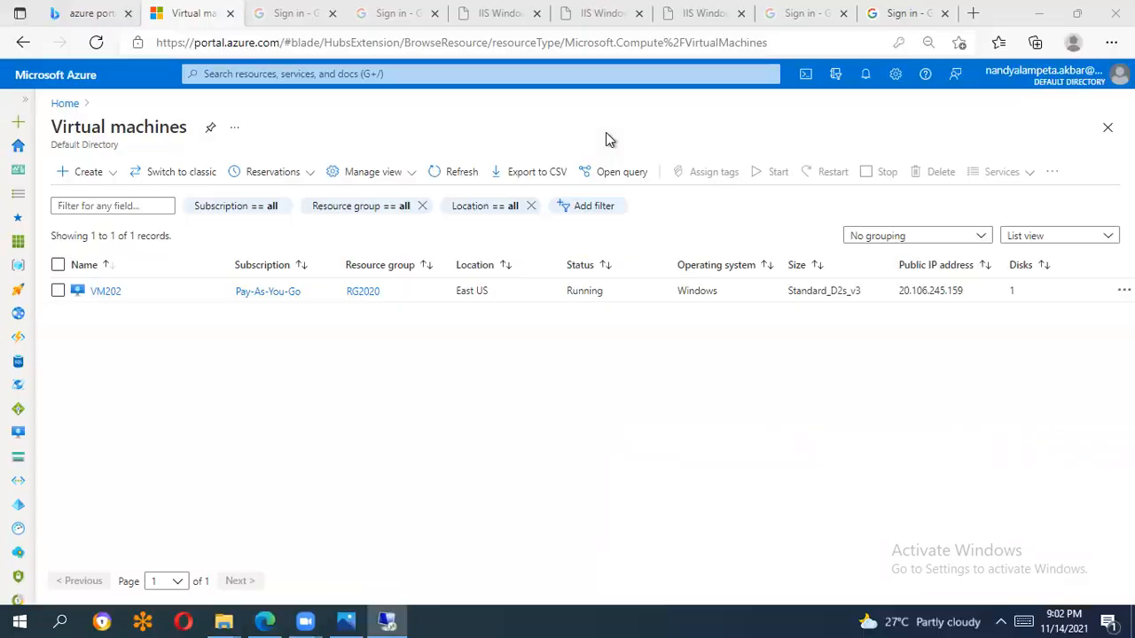
left_click(83, 177)
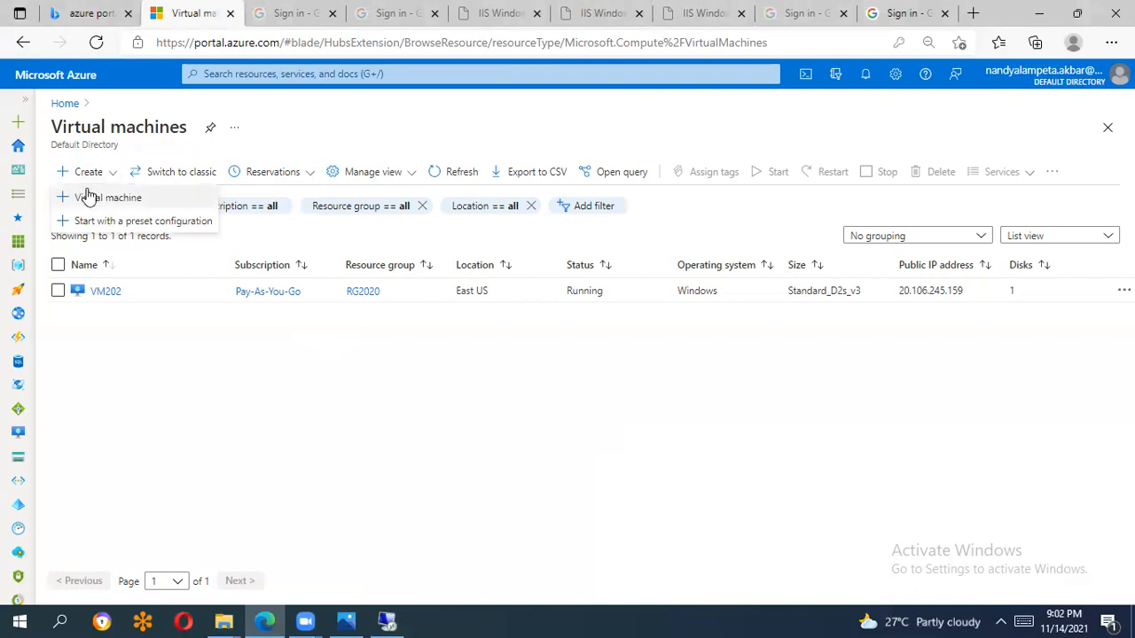
- Start a new virtual machine named VM2011 in resource group RG2020
left_click(89, 197)
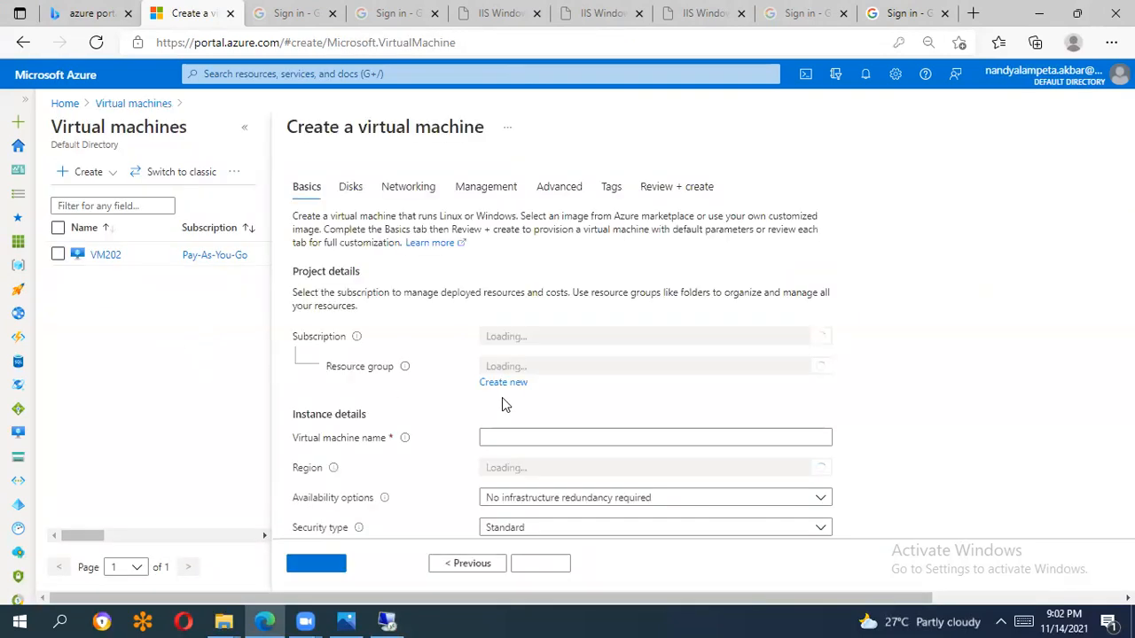
left_click(515, 367)
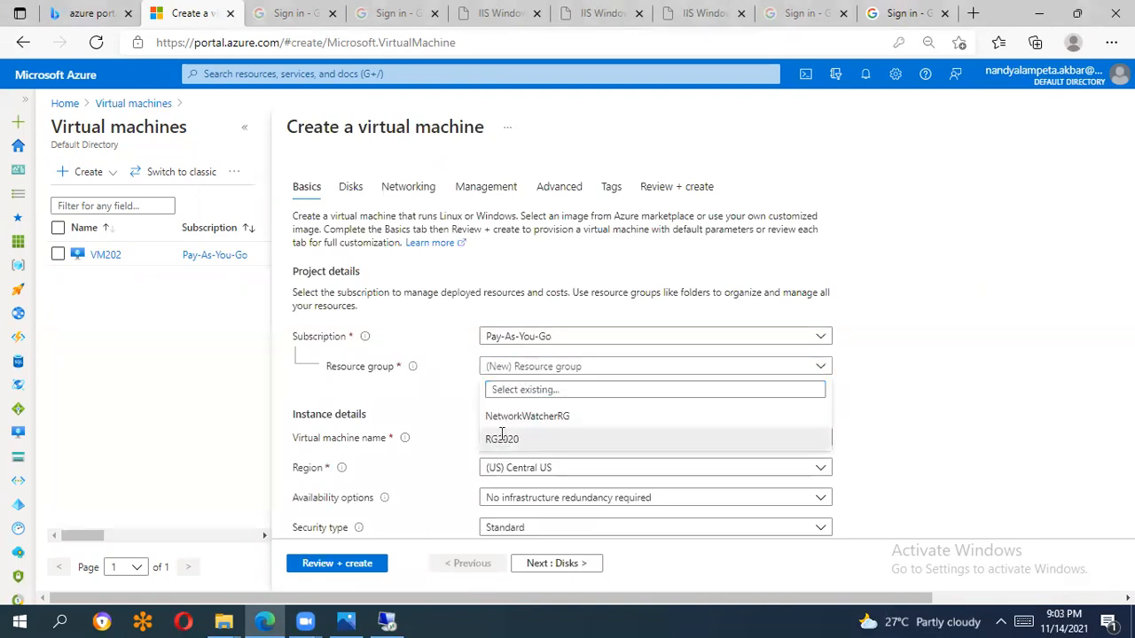
left_click(502, 440)
scroll(532, 426, "down", 2)
left_click(492, 267)
type("VM20")
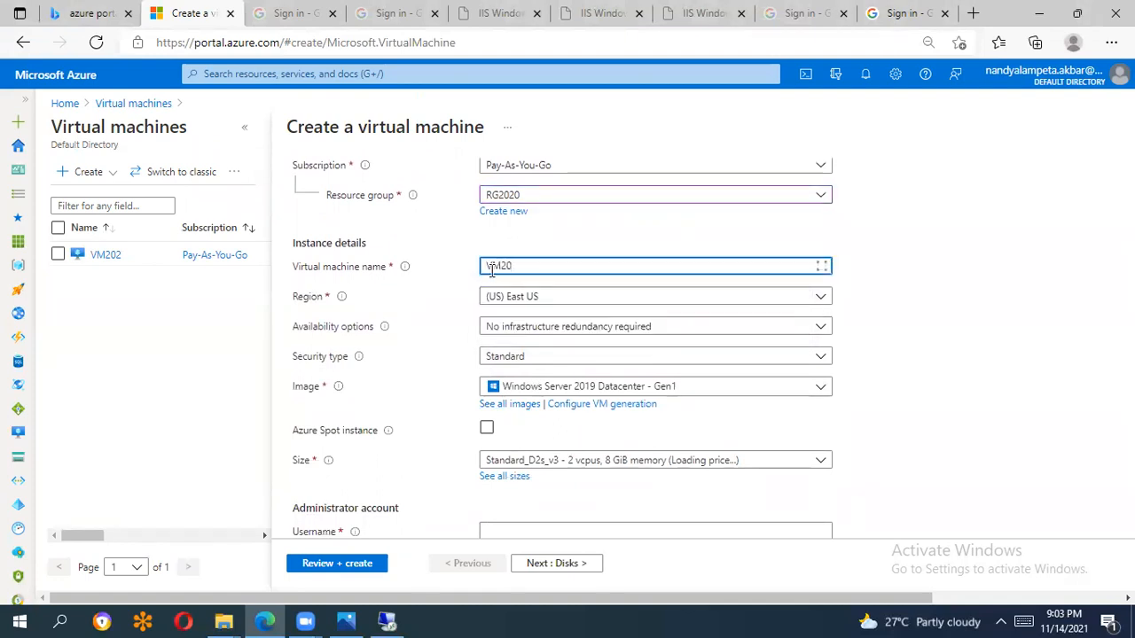
type("11")
- Keep the East US region and place the VM in availability set AS2020
left_click(557, 305)
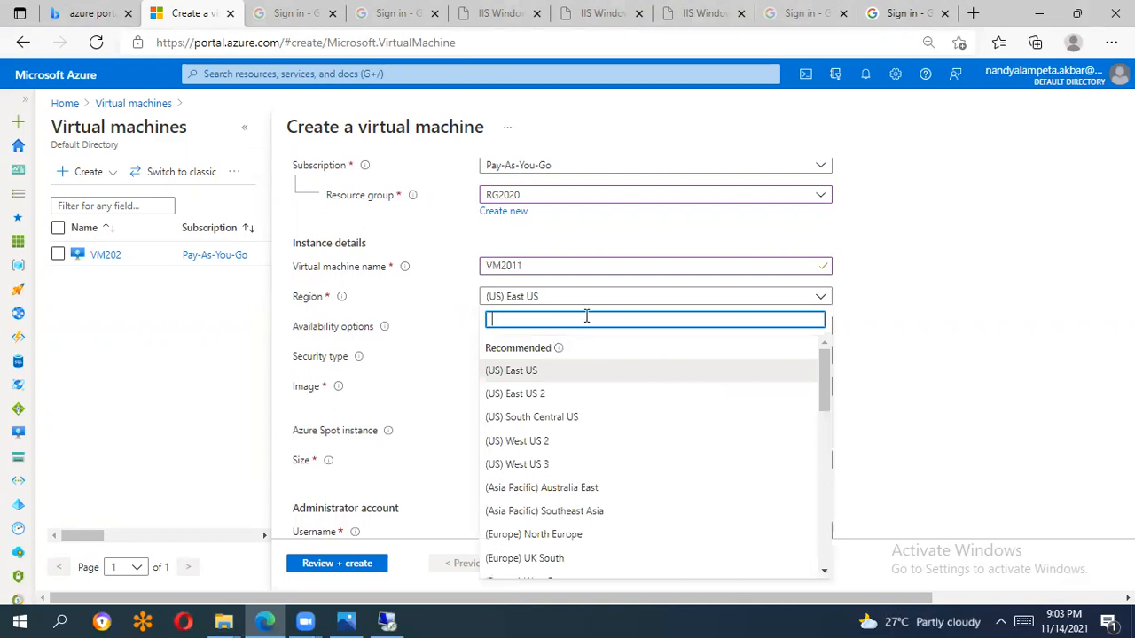
left_click(1042, 333)
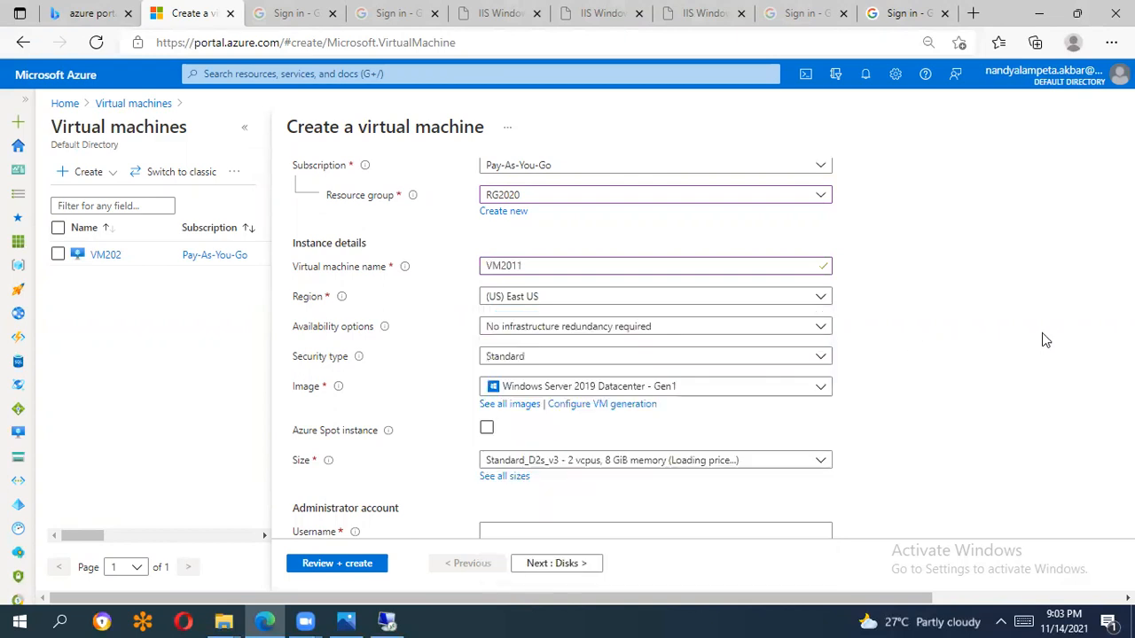
left_click(564, 335)
key("Escape")
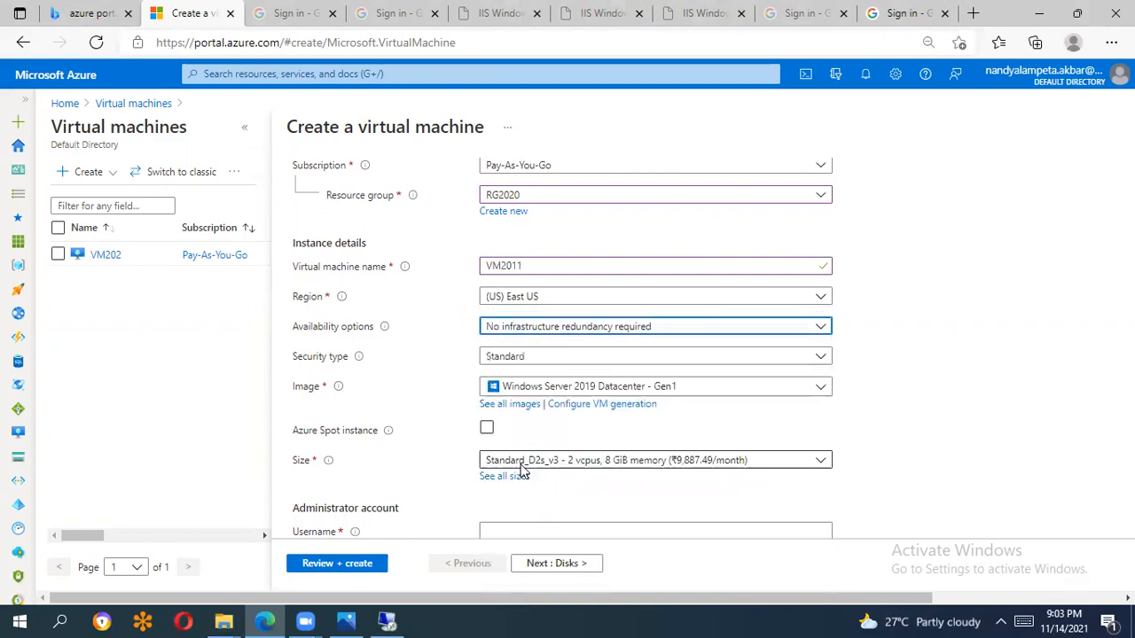
left_click(492, 358)
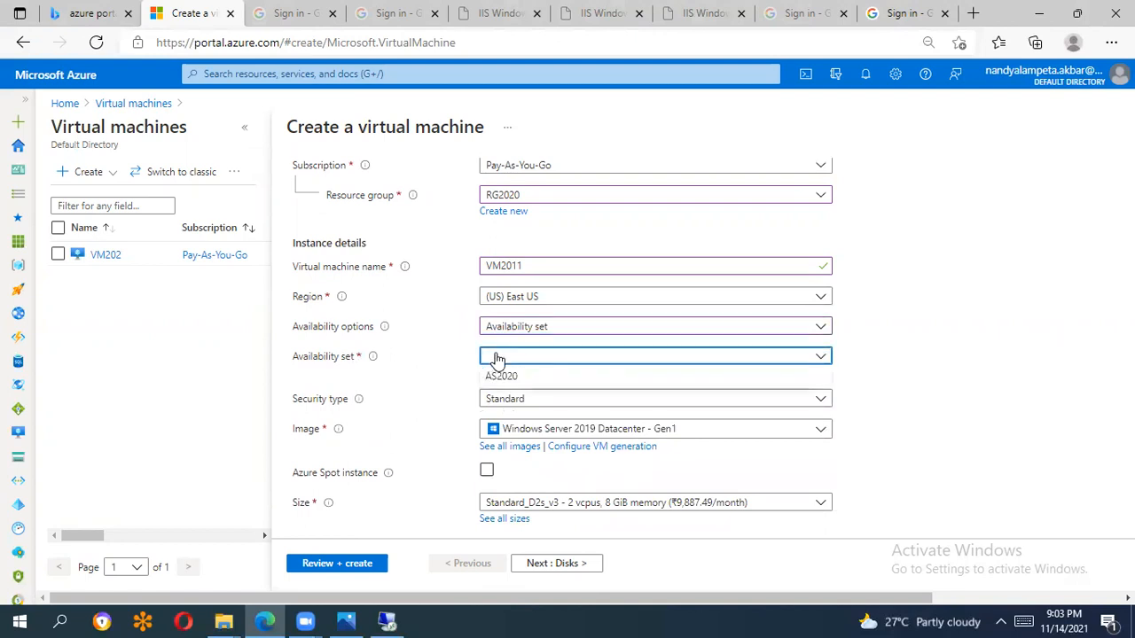
left_click(503, 380)
scroll(503, 388, "down", 3)
- Set administrator username azureadmin and enter a matching password and confirmation
left_click(497, 288)
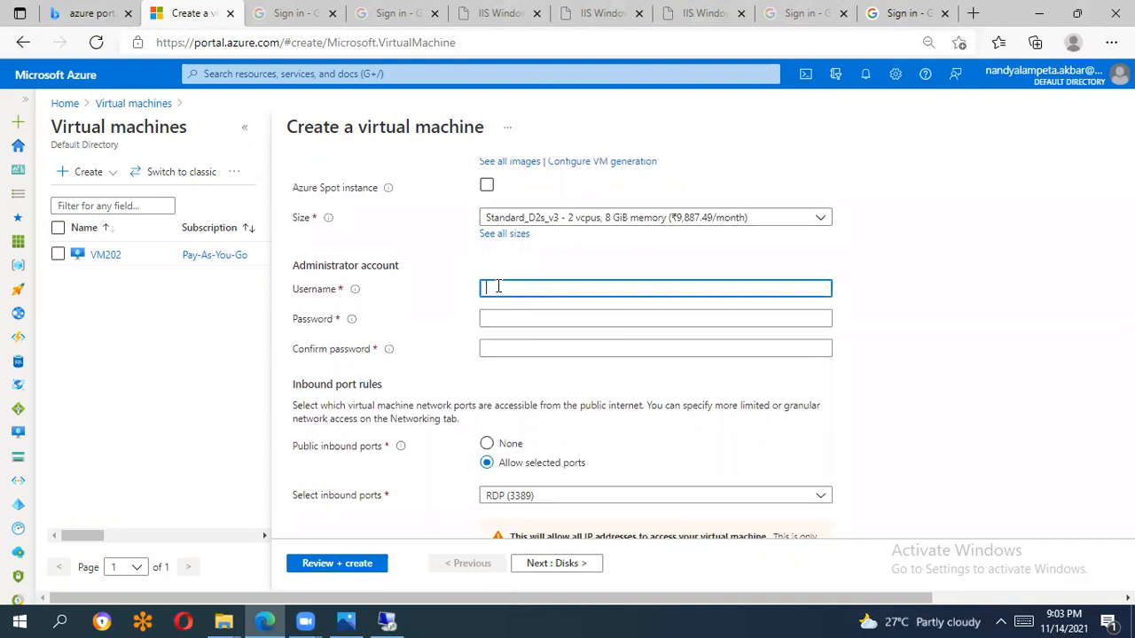
type("azureadmin")
key("Tab")
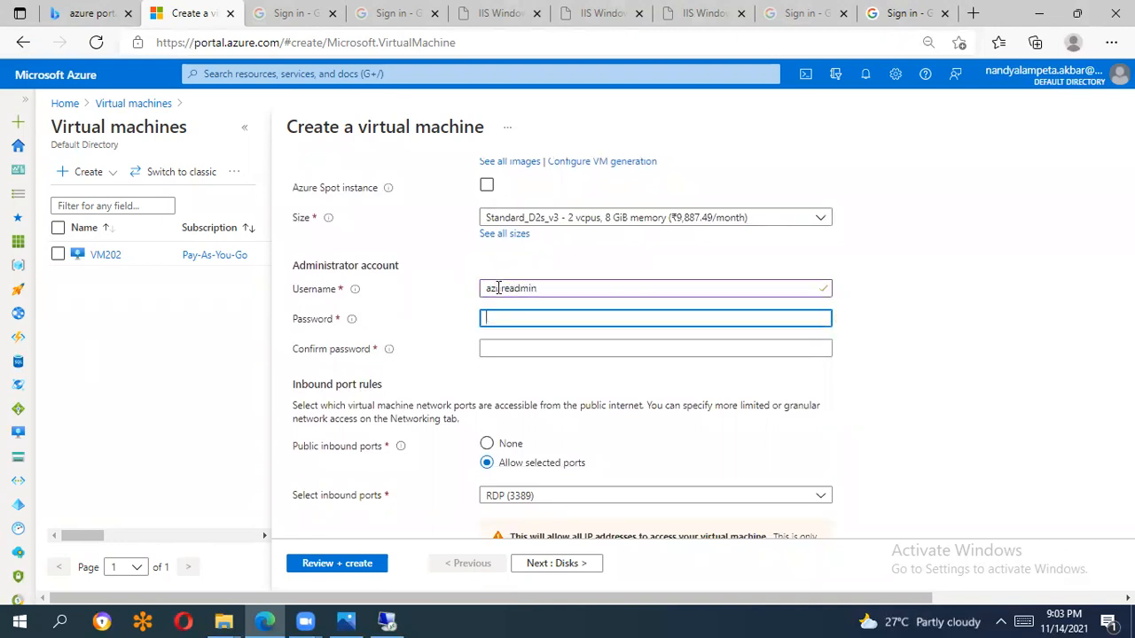
type("**************")
left_click(509, 348)
type("**")
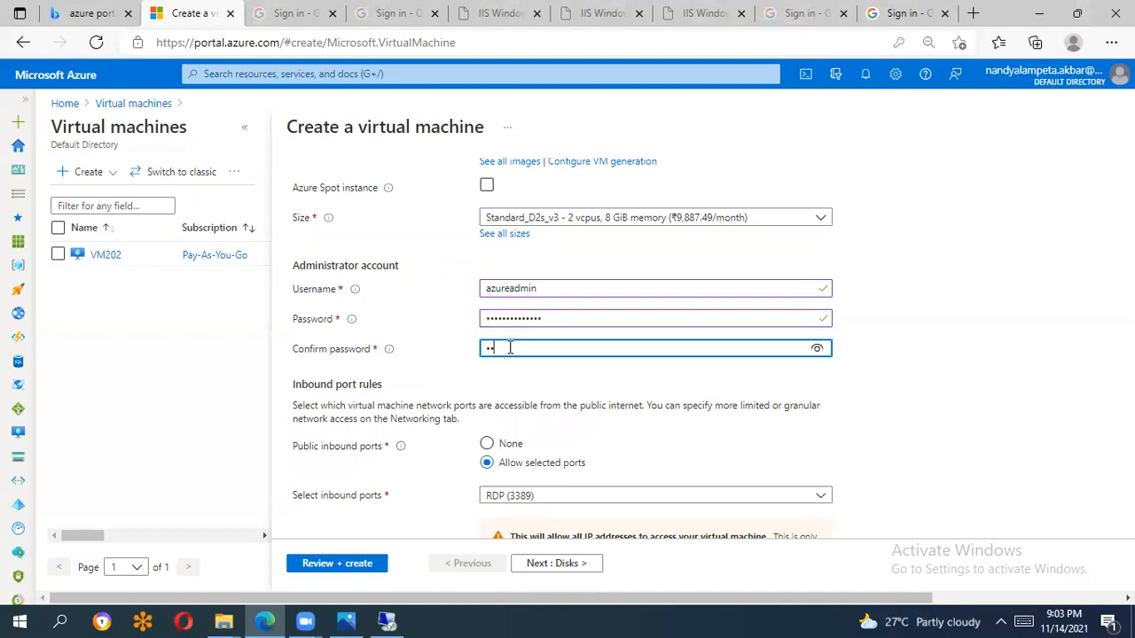
key("BackSpace")
key("BackSpace")
type("*******")
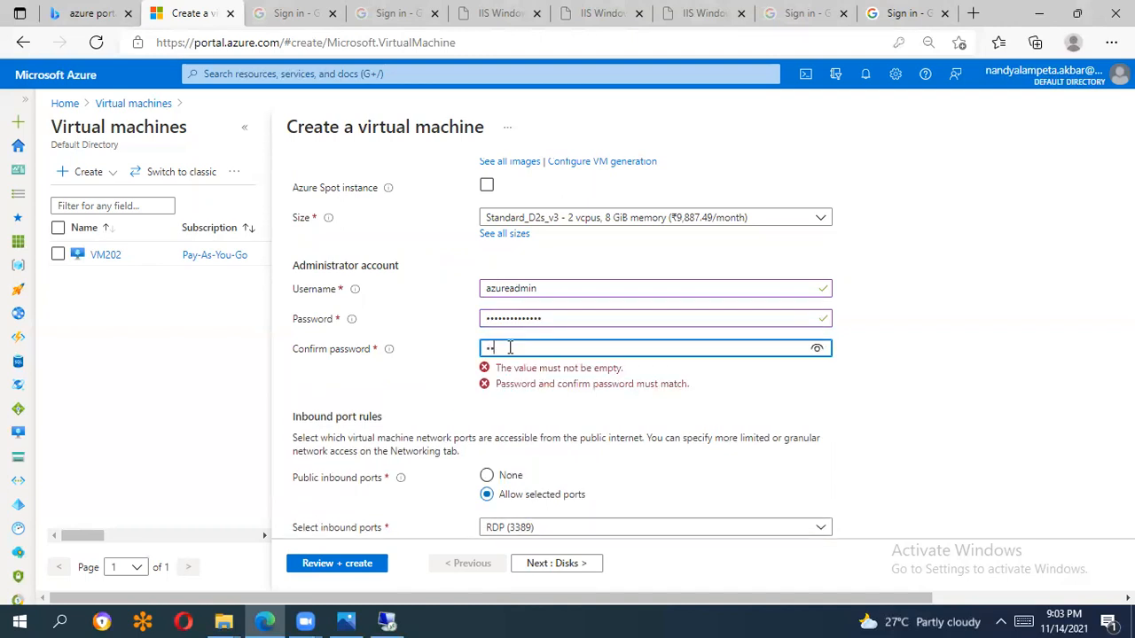
type("*******")
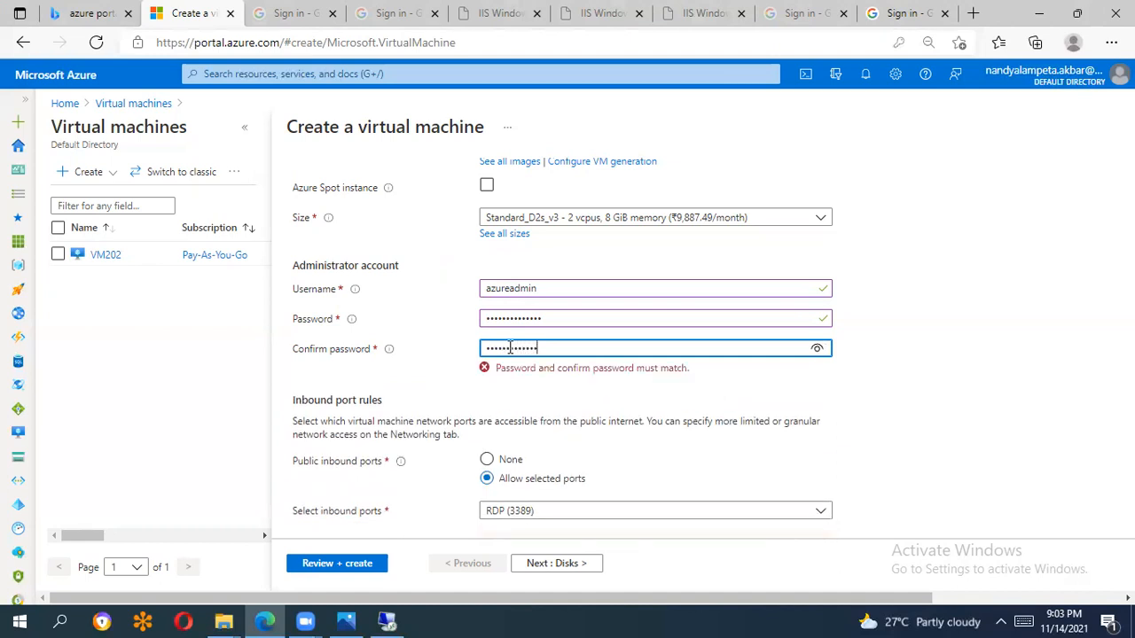
left_click(817, 351)
left_click(816, 349)
key("BackSpace")
key("BackSpace")
key("BackSpace")
key("BackSpace")
key("BackSpace")
key("BackSpace")
key("BackSpace")
key("BackSpace")
key("BackSpace")
key("BackSpace")
key("BackSpace")
key("BackSpace")
key("BackSpace")
- Allow HTTP (80) and HTTPS (443) inbound ports alongside RDP (3389)
scroll(619, 363, "down", 2)
left_click(580, 380)
left_click(526, 401)
left_click(530, 424)
left_click(1034, 381)
scroll(1039, 382, "down", 1)
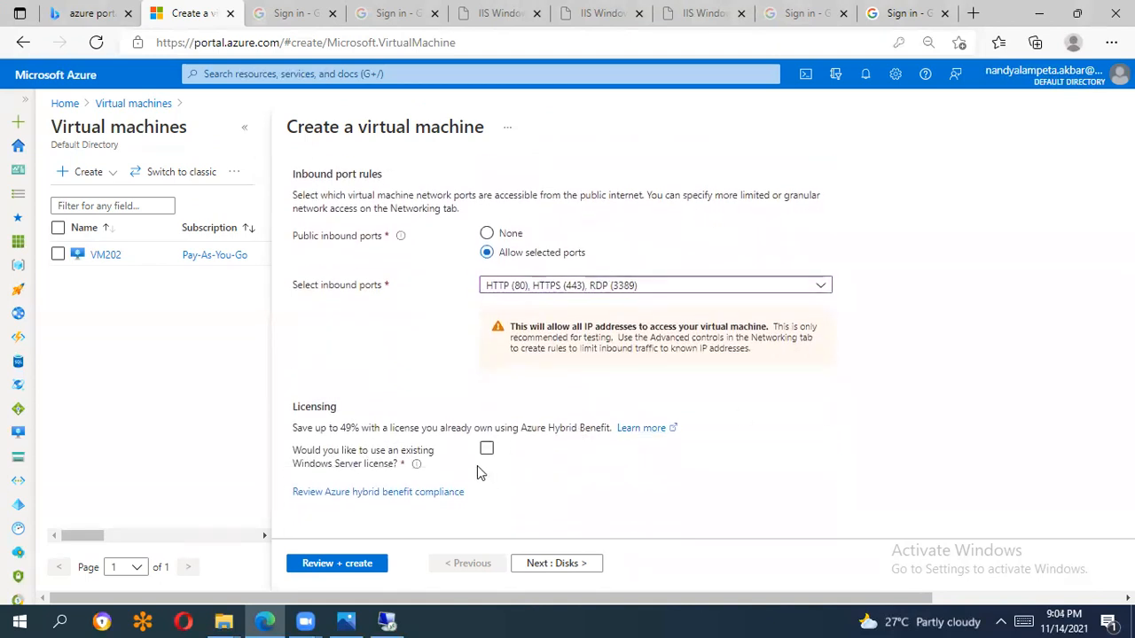
- Set the VM's OS disk type to Standard SSD
left_click(569, 569)
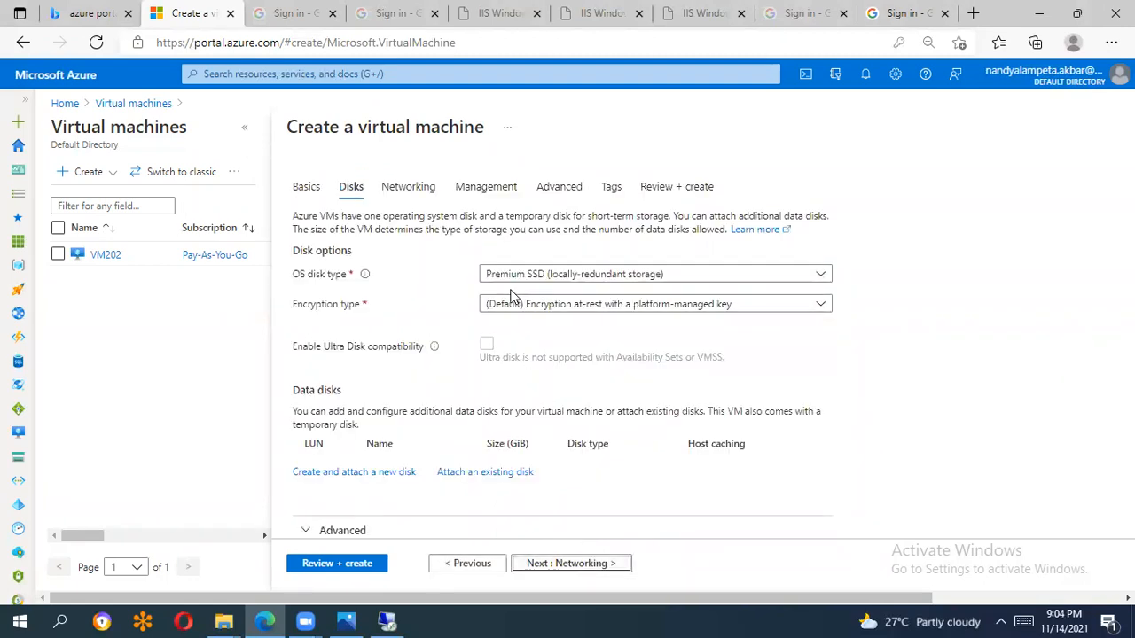
left_click(514, 277)
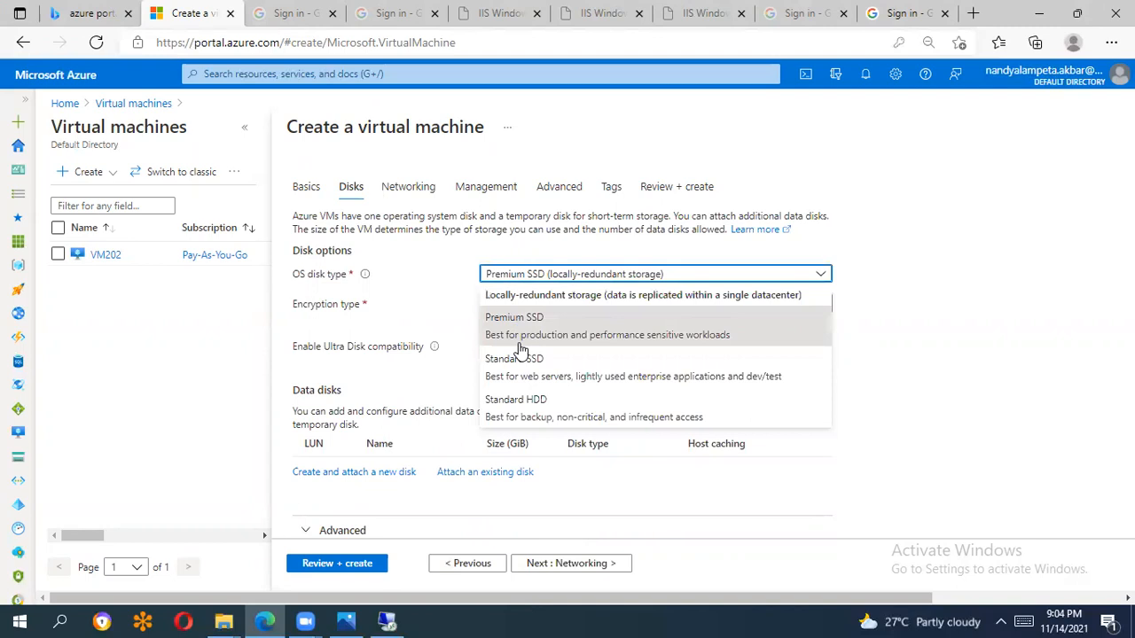
left_click(518, 360)
- Advance through Networking, Management, Advanced and Tags to Review + create
left_click(545, 564)
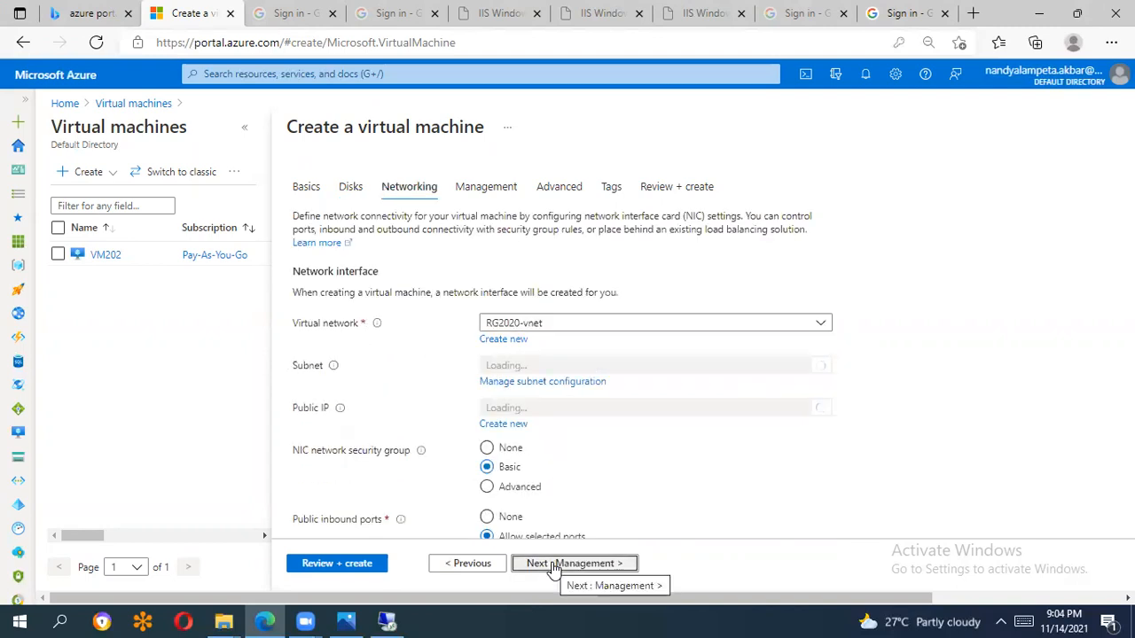
left_click(554, 565)
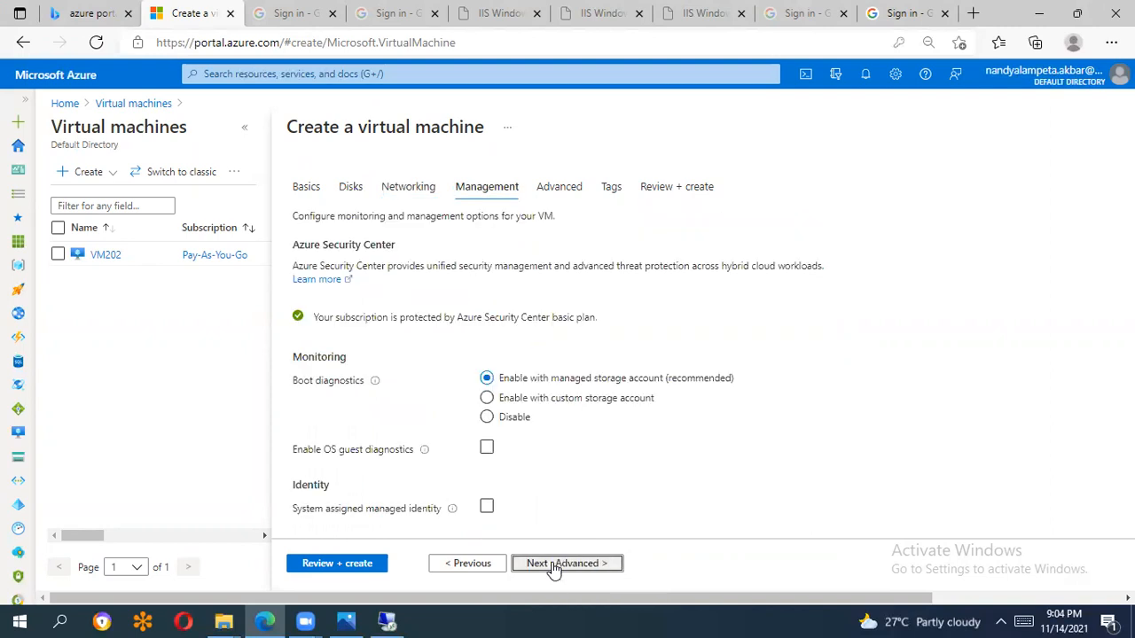
left_click(553, 565)
left_click(553, 565)
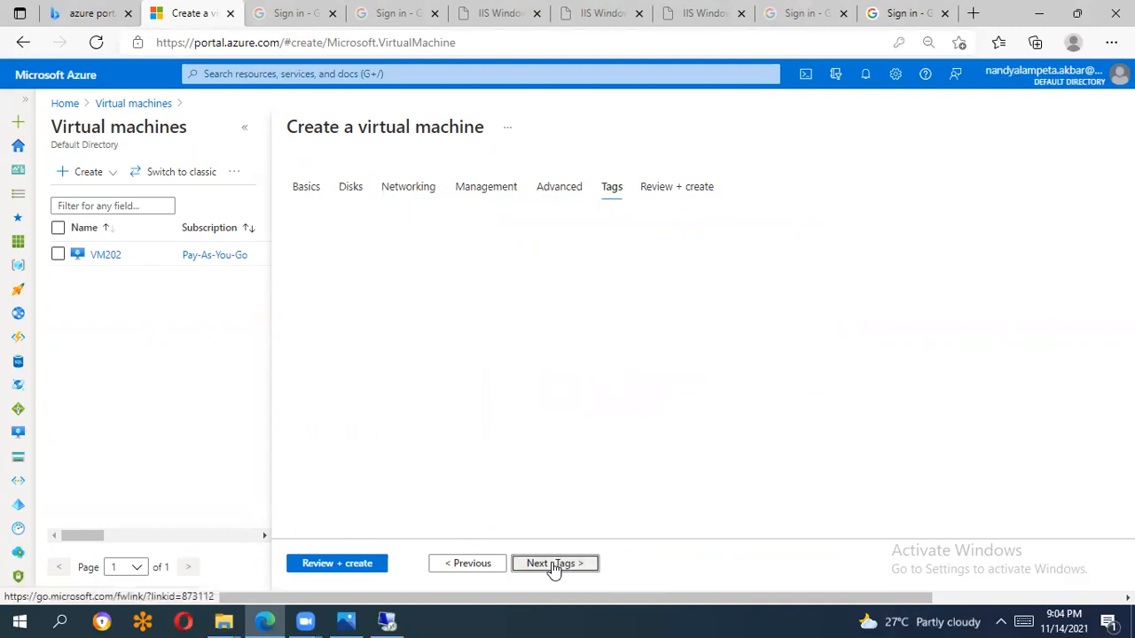
left_click(553, 565)
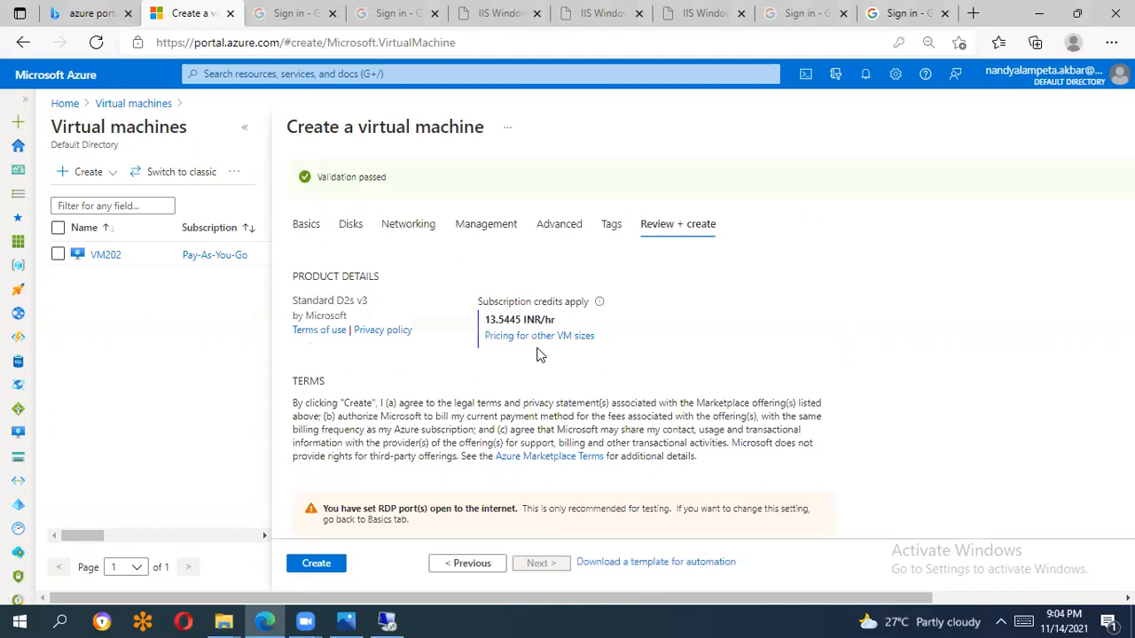
- Create the VM2011 virtual machine and open Notifications to follow the deployment
left_click(315, 565)
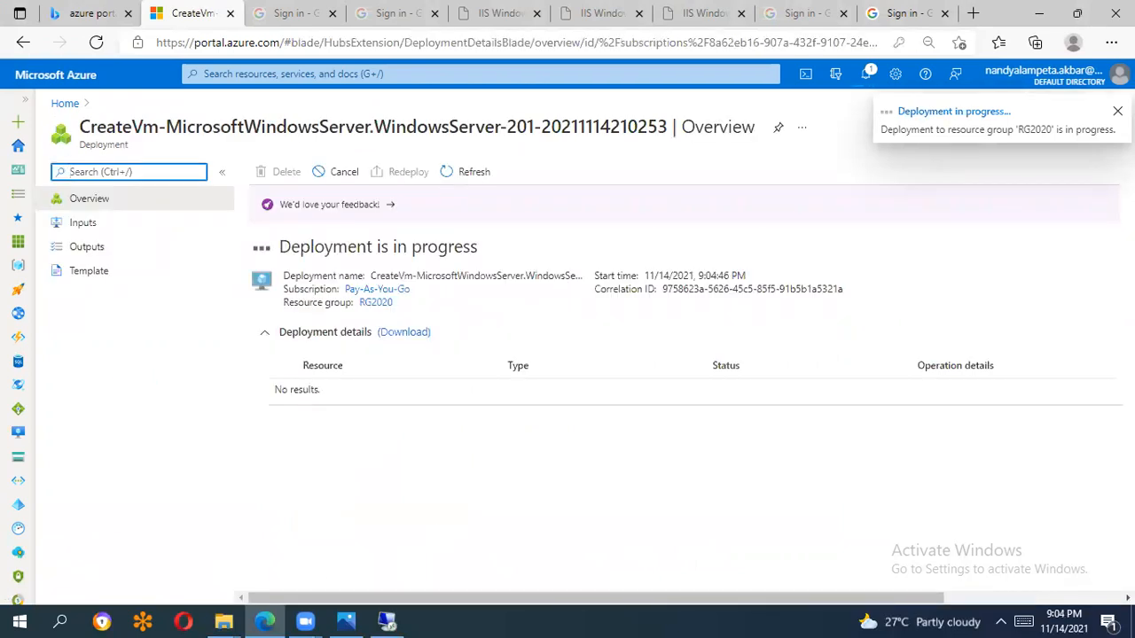
left_click(867, 75)
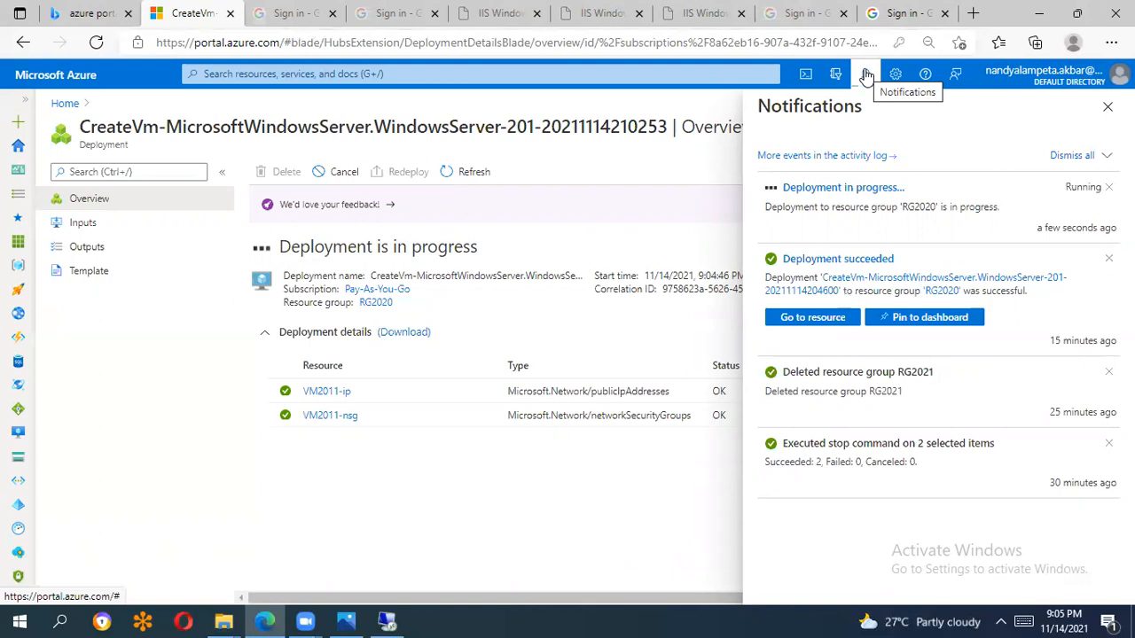
- Open the in-progress VM2011 deployment details, briefly switching to the remote session and back
left_click(847, 187)
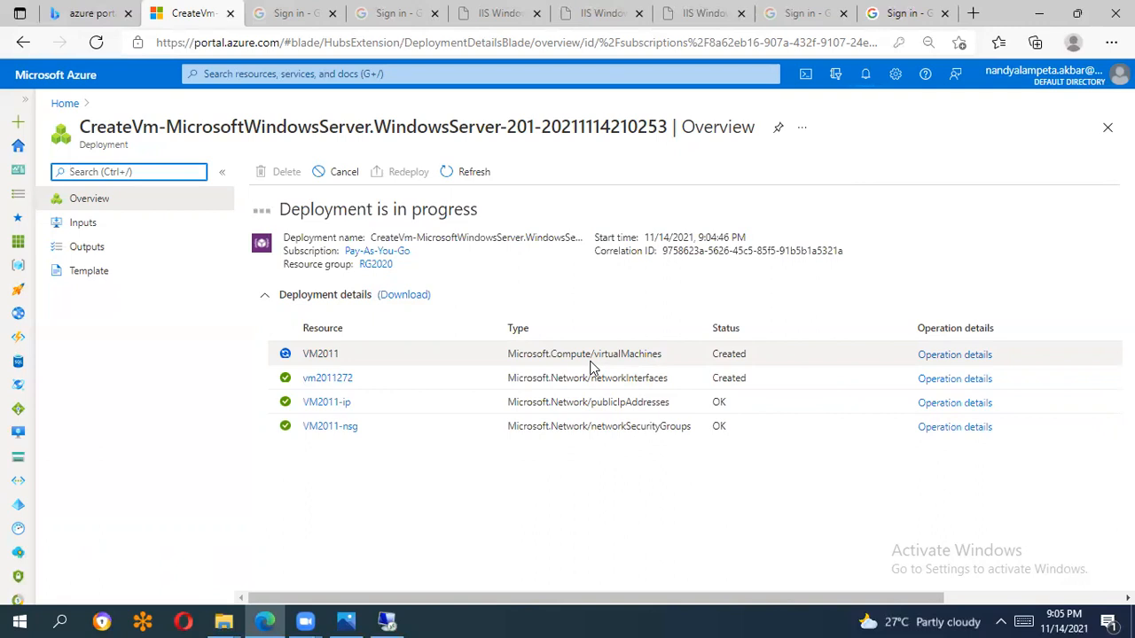
left_click(390, 621)
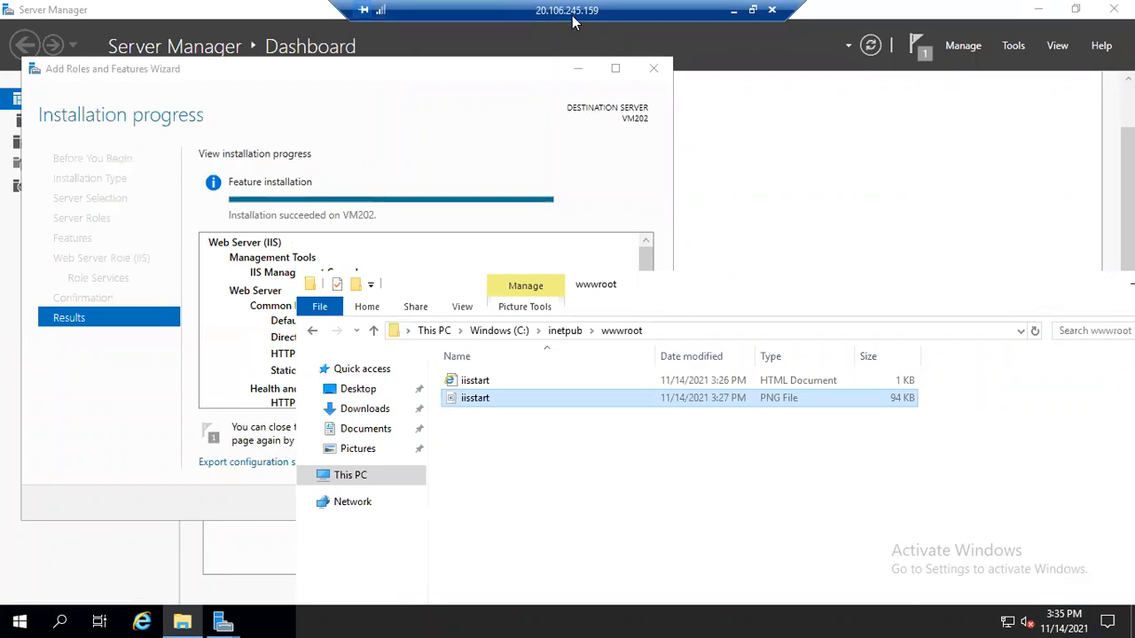
left_click(733, 12)
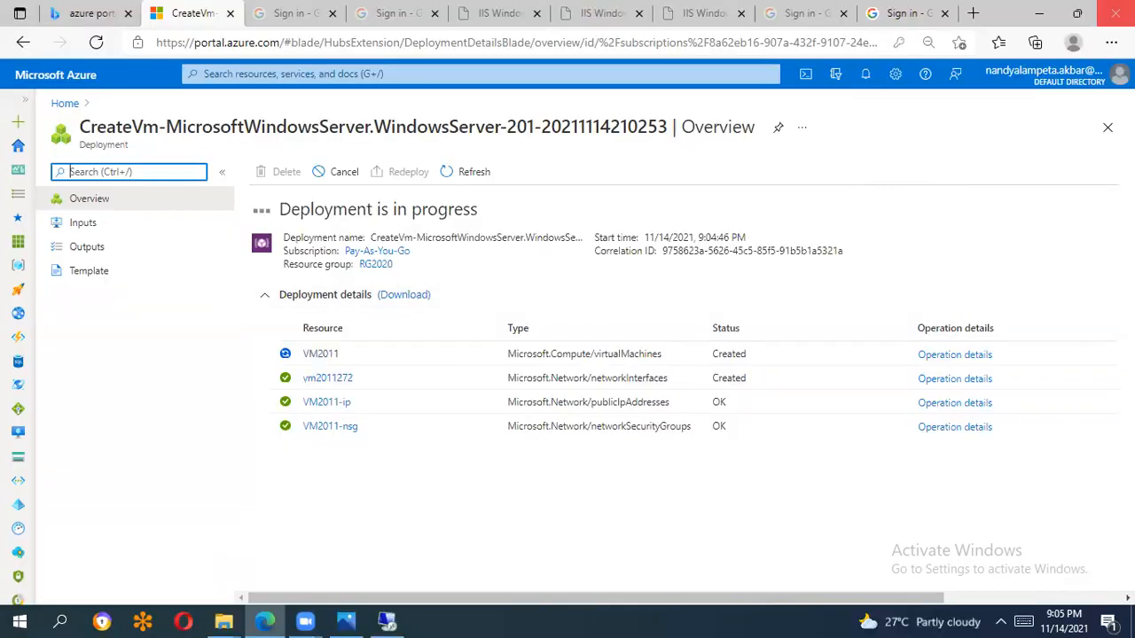
- Open a new empty tab in Edge beside the deployment page
left_click(972, 15)
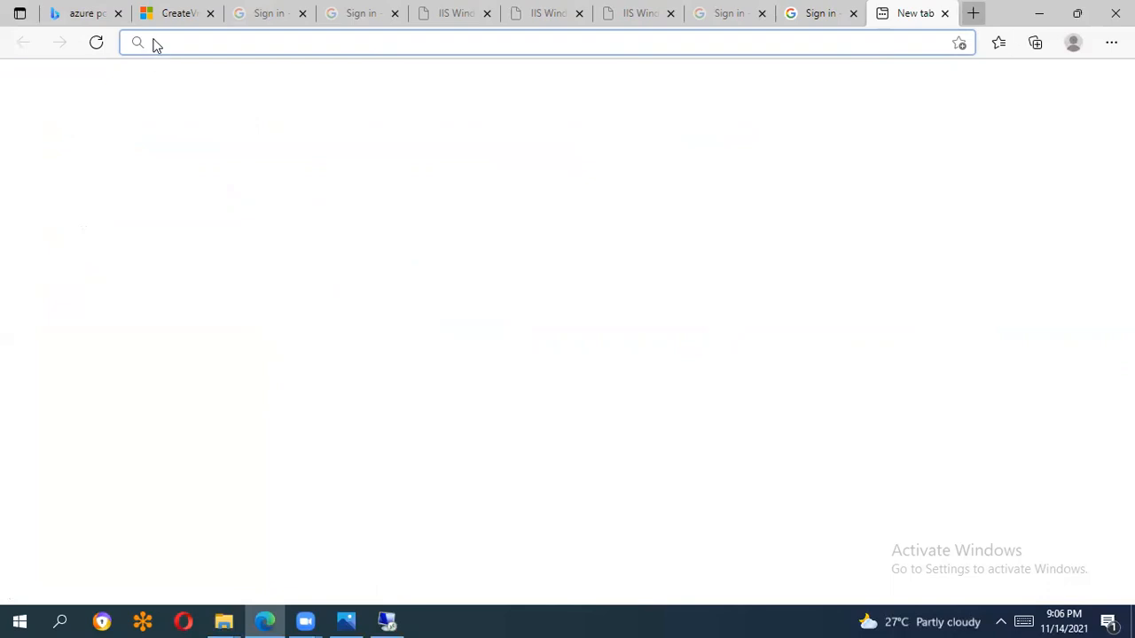
- Browse to VM202's public address 20.106.245.159 in the new tab
type("20.106")
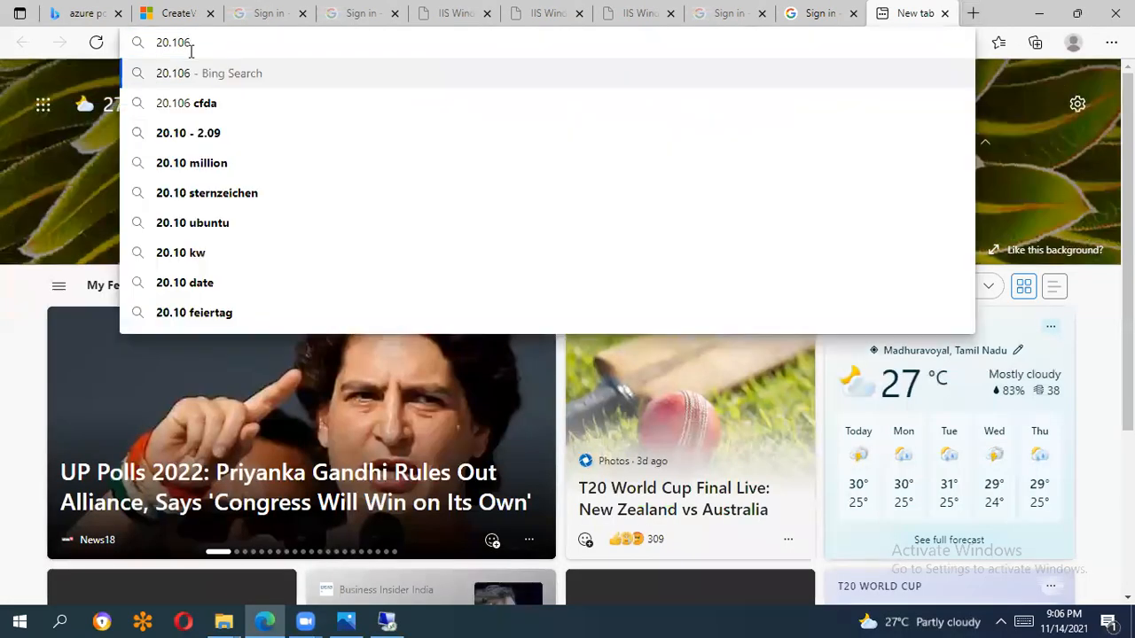
type(".2")
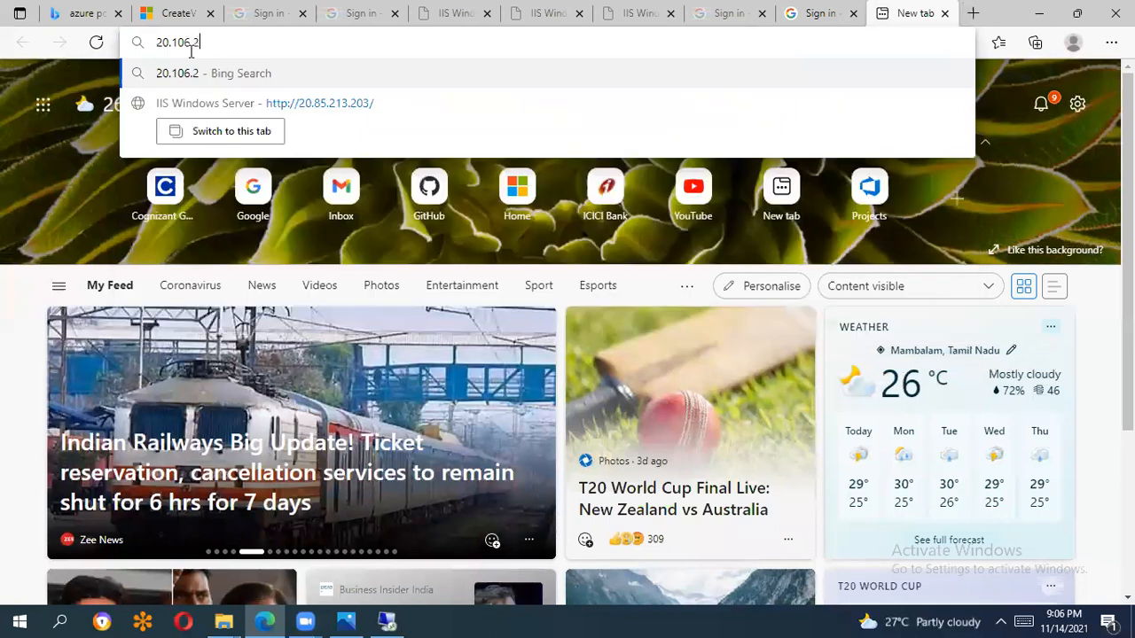
type("45")
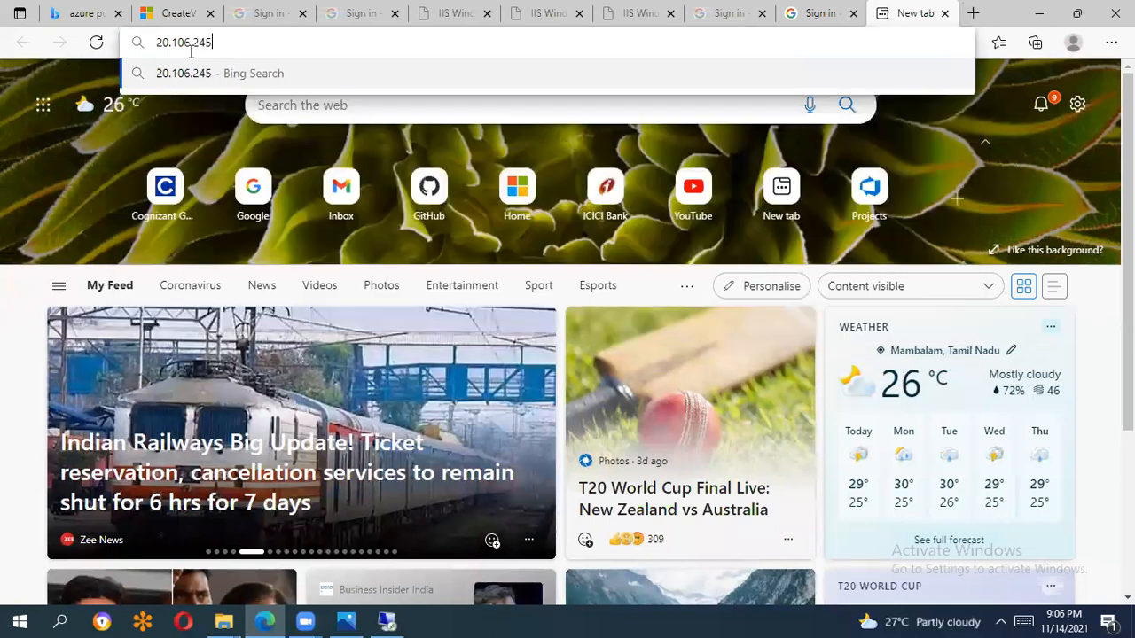
key("ctrl+a")
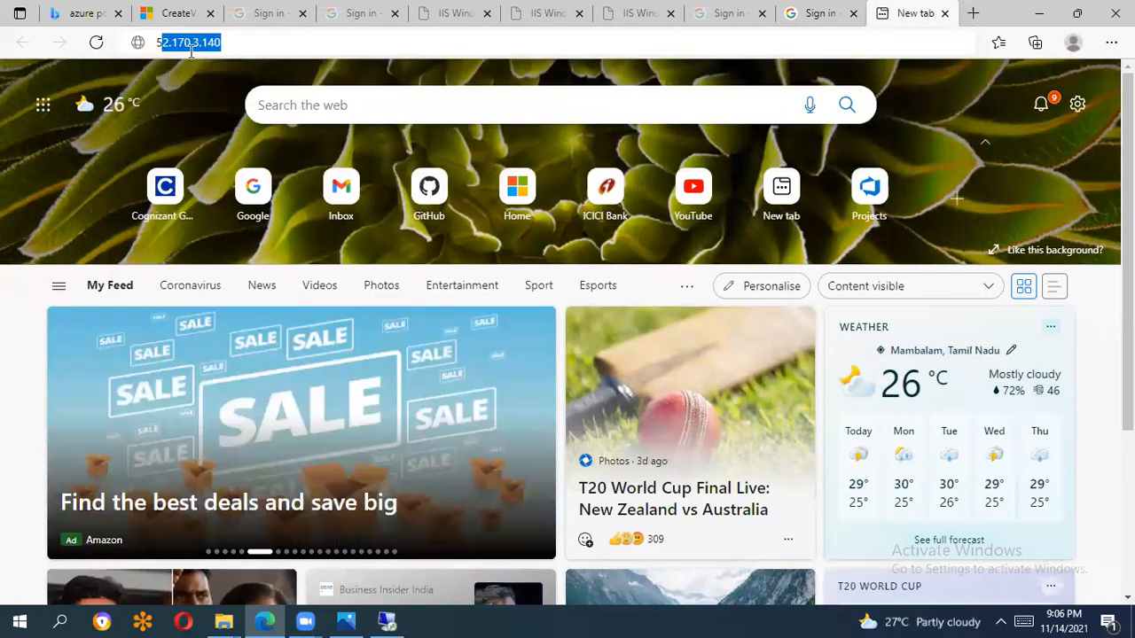
type("59")
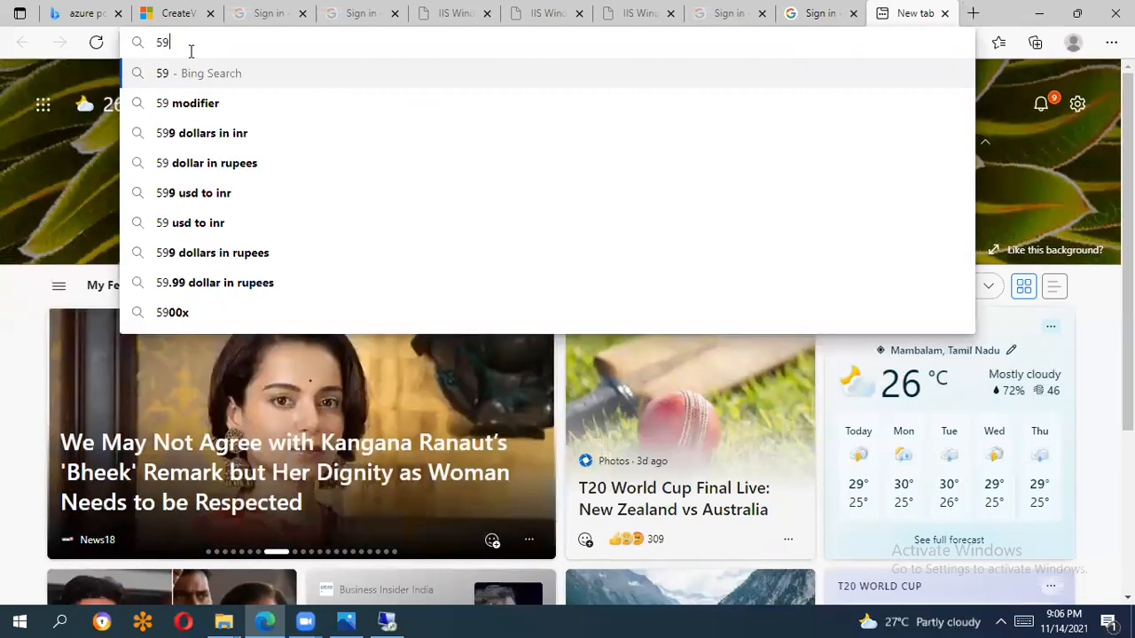
key("Escape")
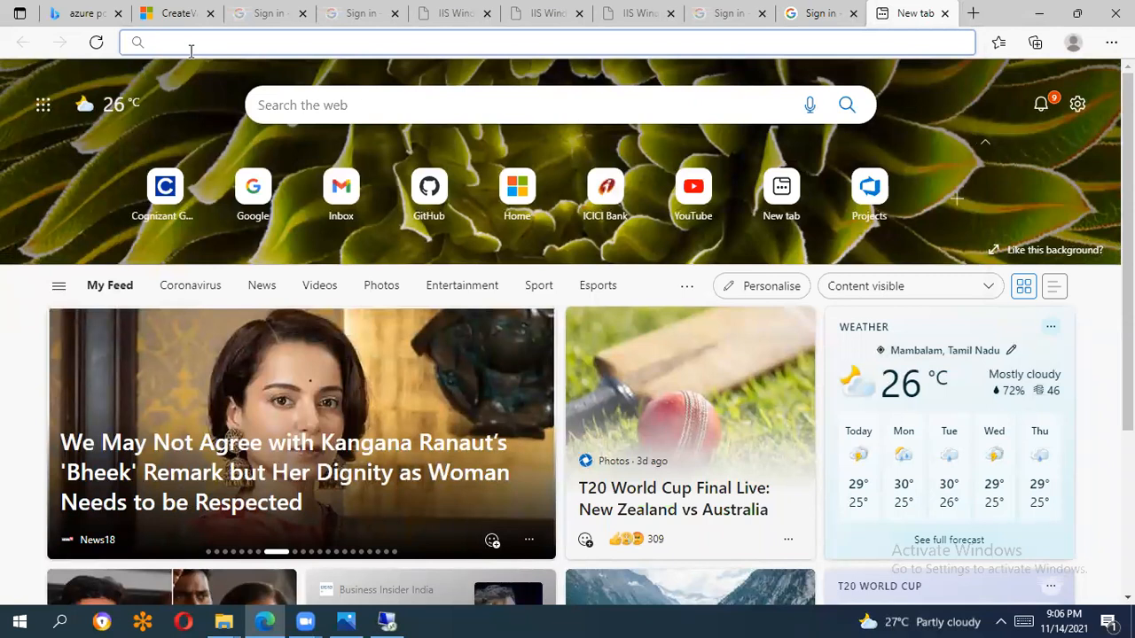
type("20.")
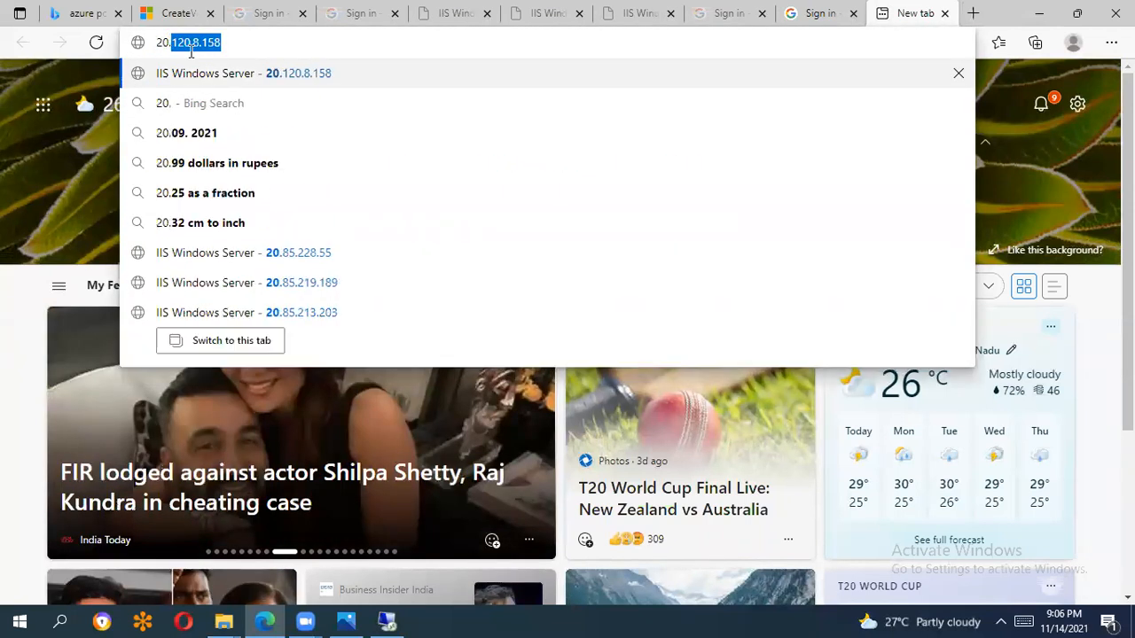
type("11")
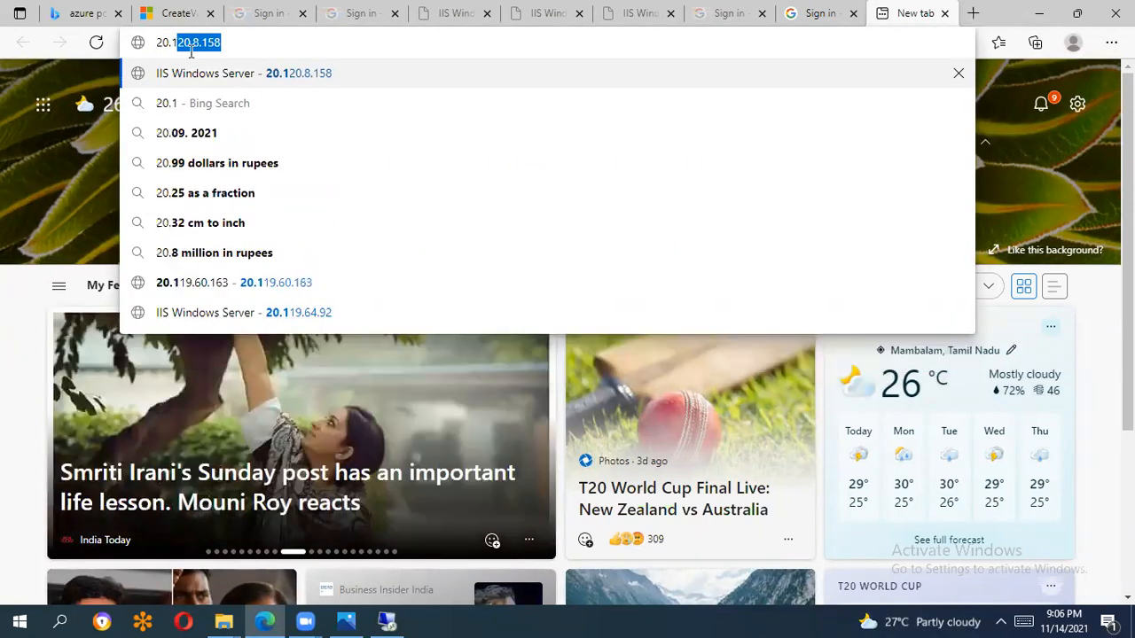
key("BackSpace")
key("BackSpace")
key("BackSpace")
key("BackSpace")
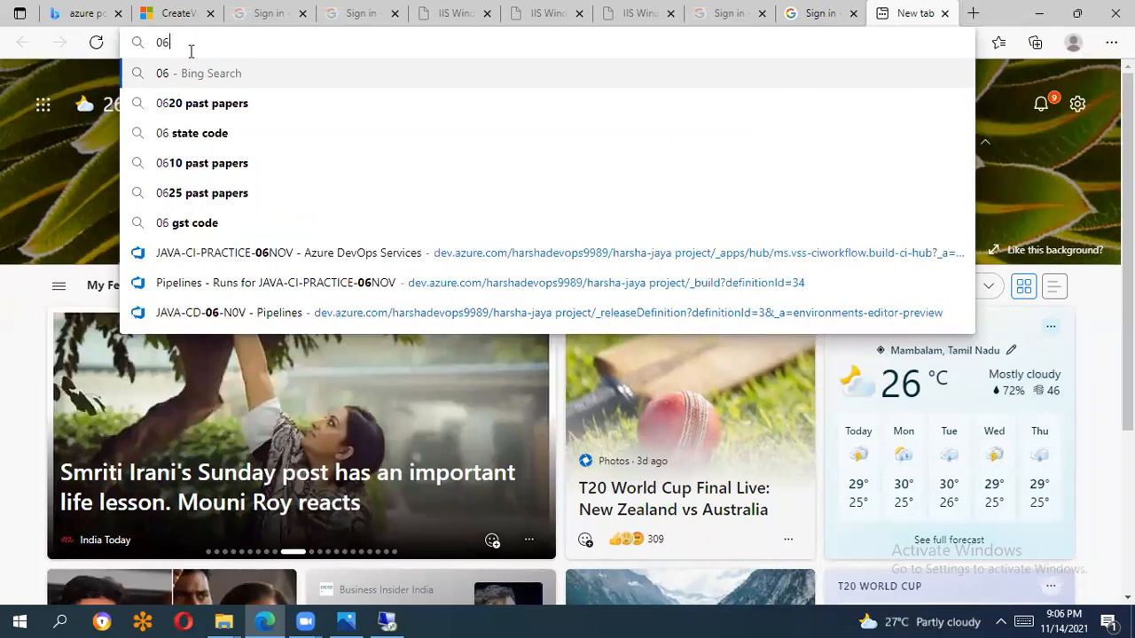
key("BackSpace")
key("BackSpace")
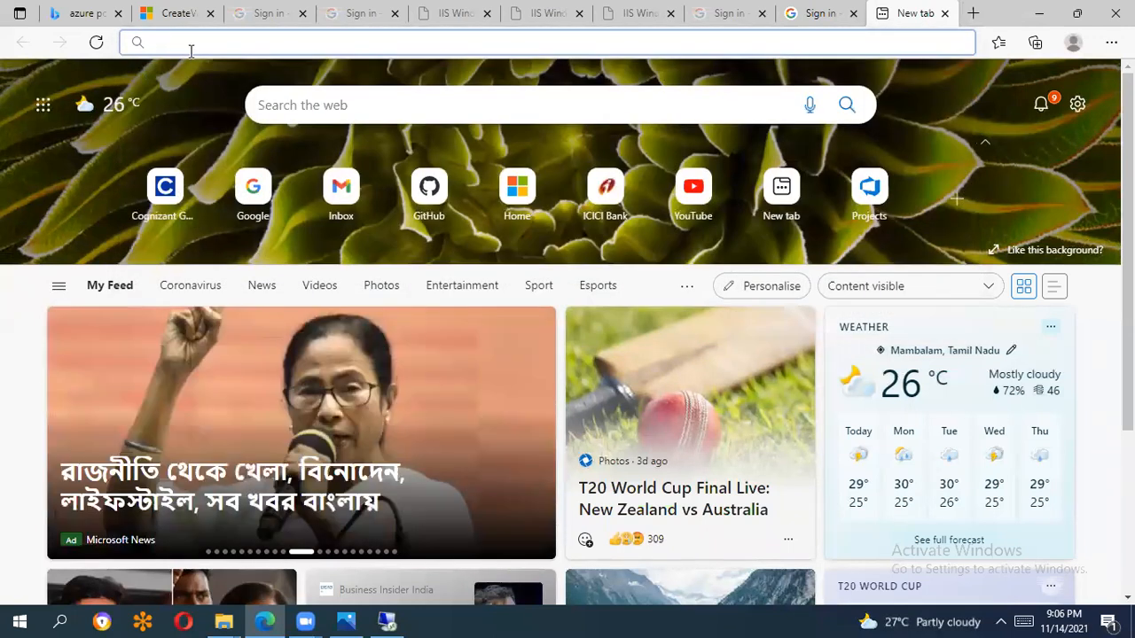
type("20")
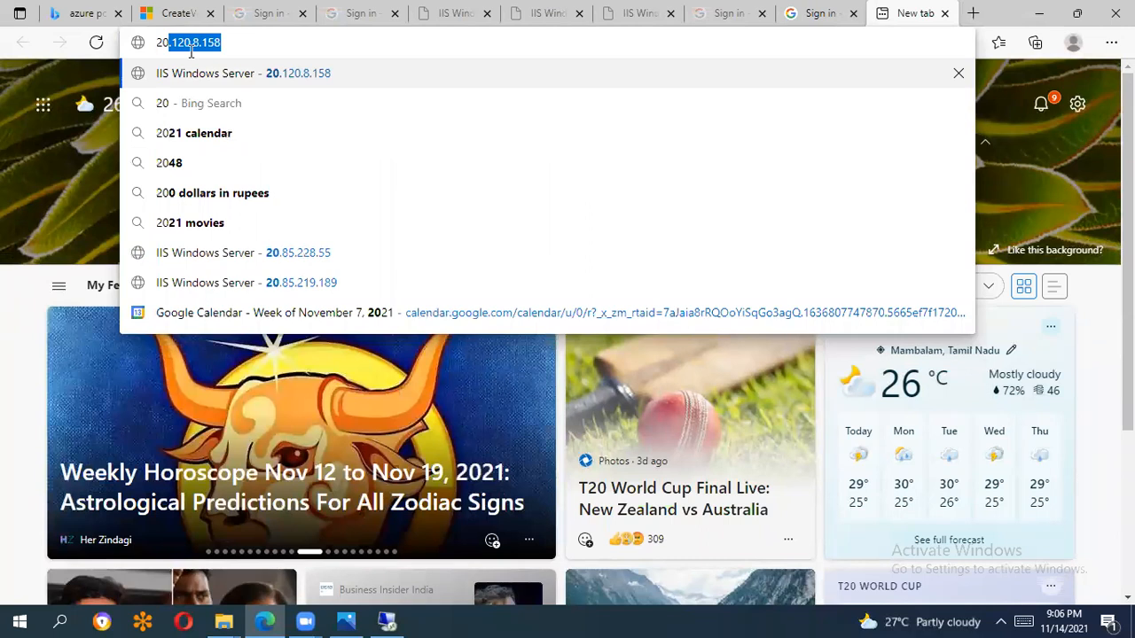
type(".10")
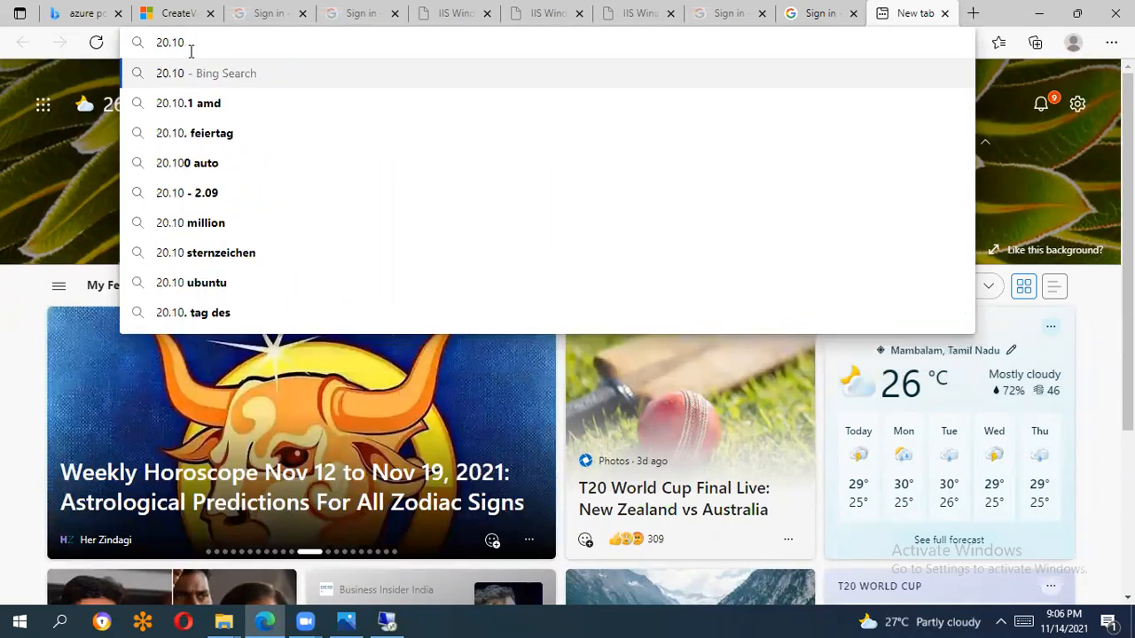
type("6")
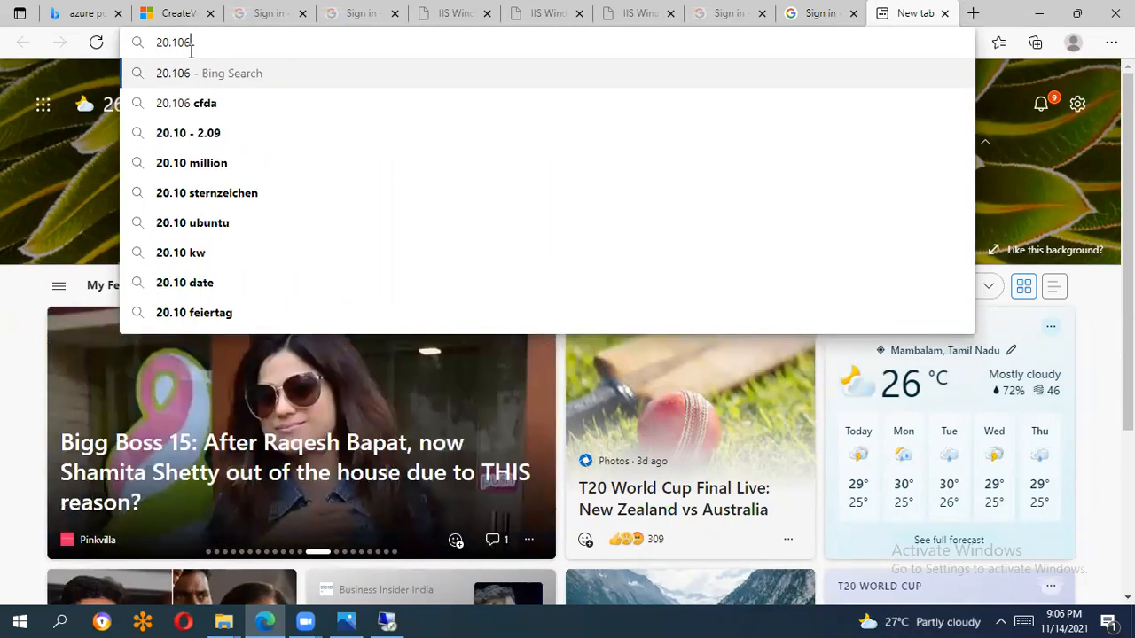
type(".245.")
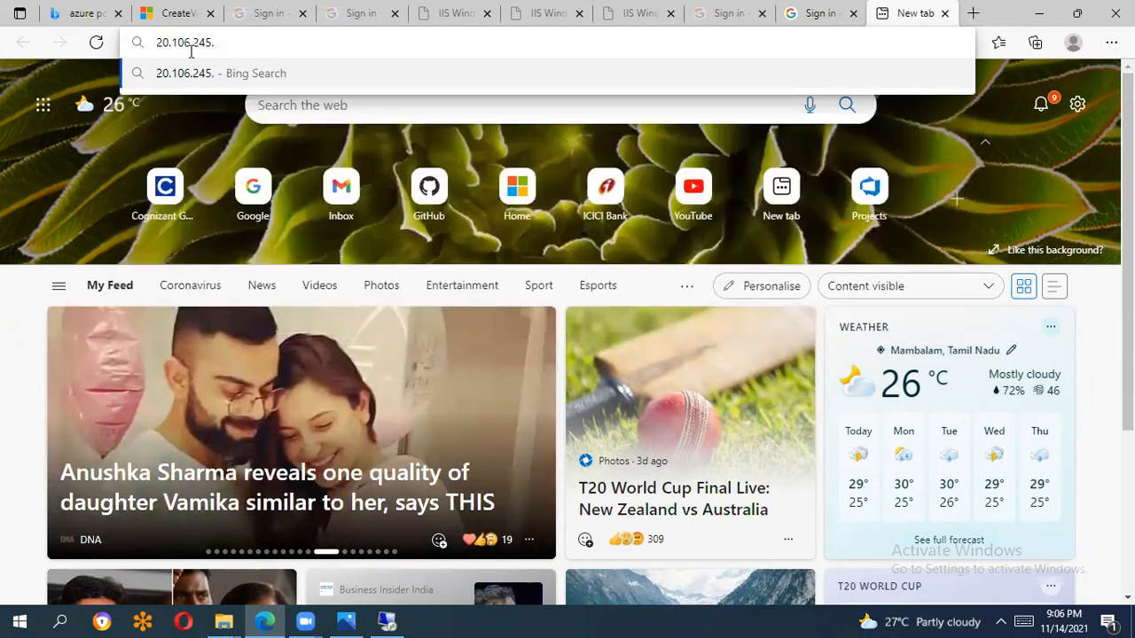
type("159")
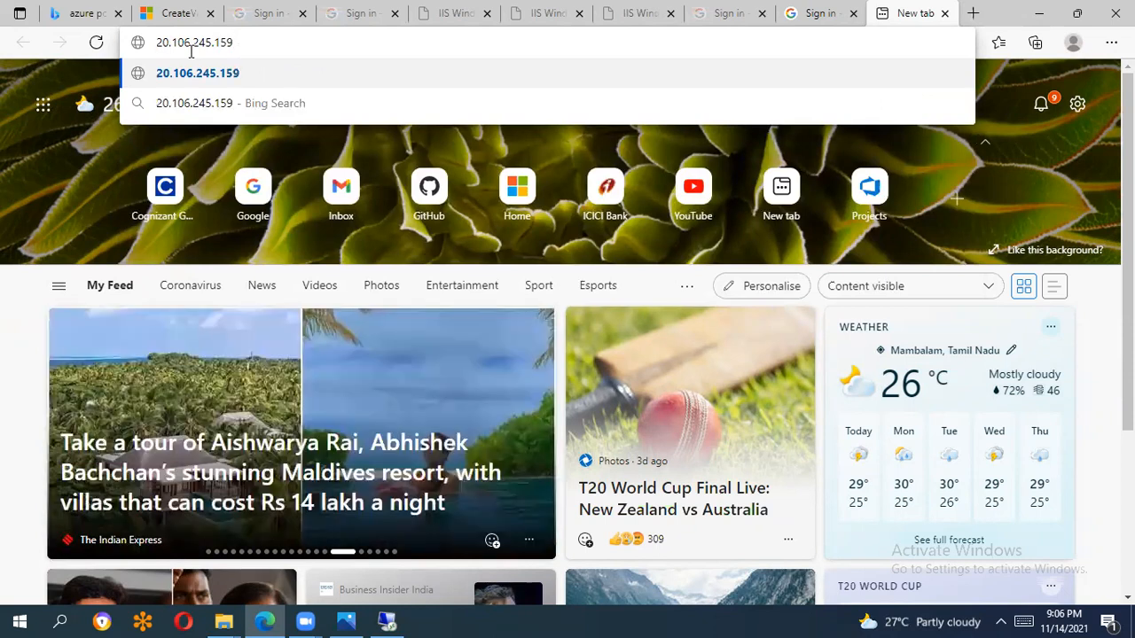
key("Return")
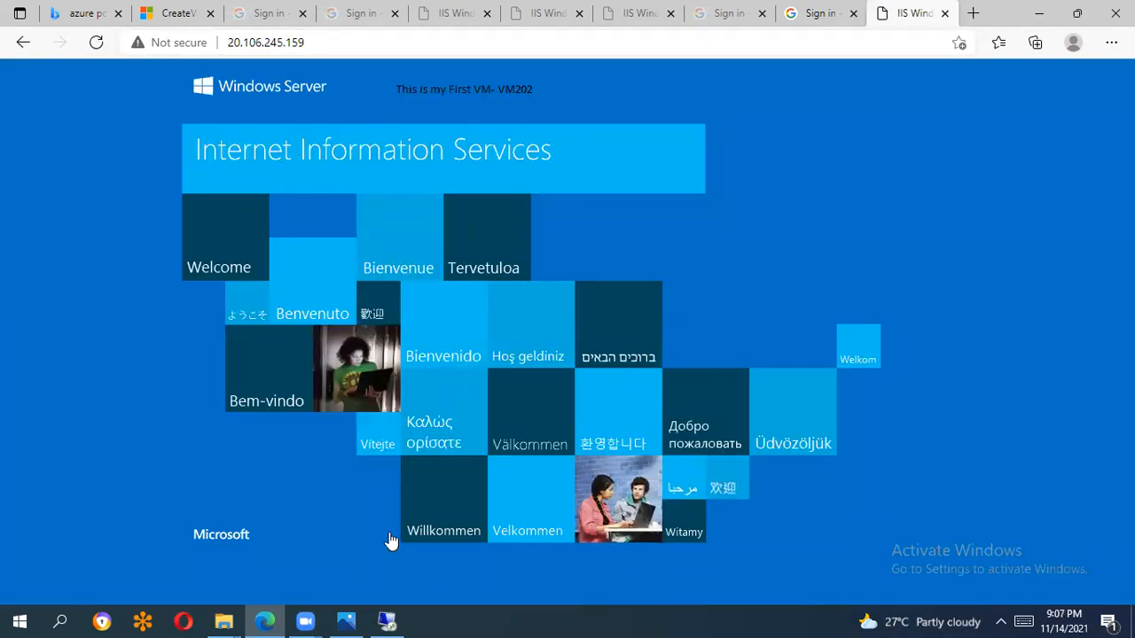
- Reopen the iisstart image in the VM202 remote session, then minimise the session
left_click(385, 619)
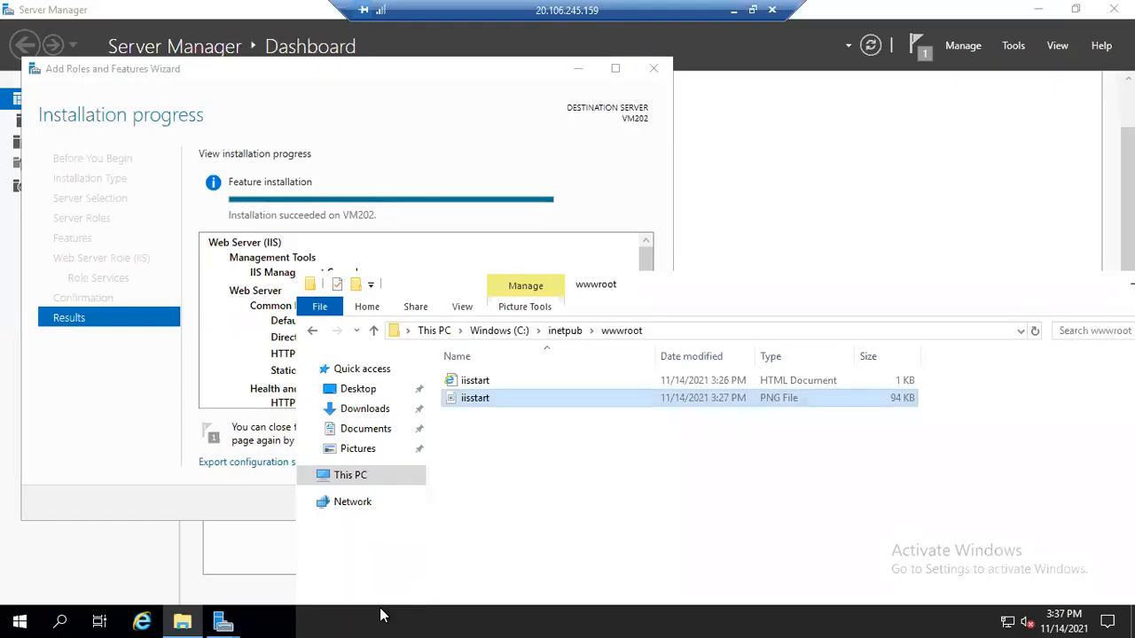
double_click(478, 398)
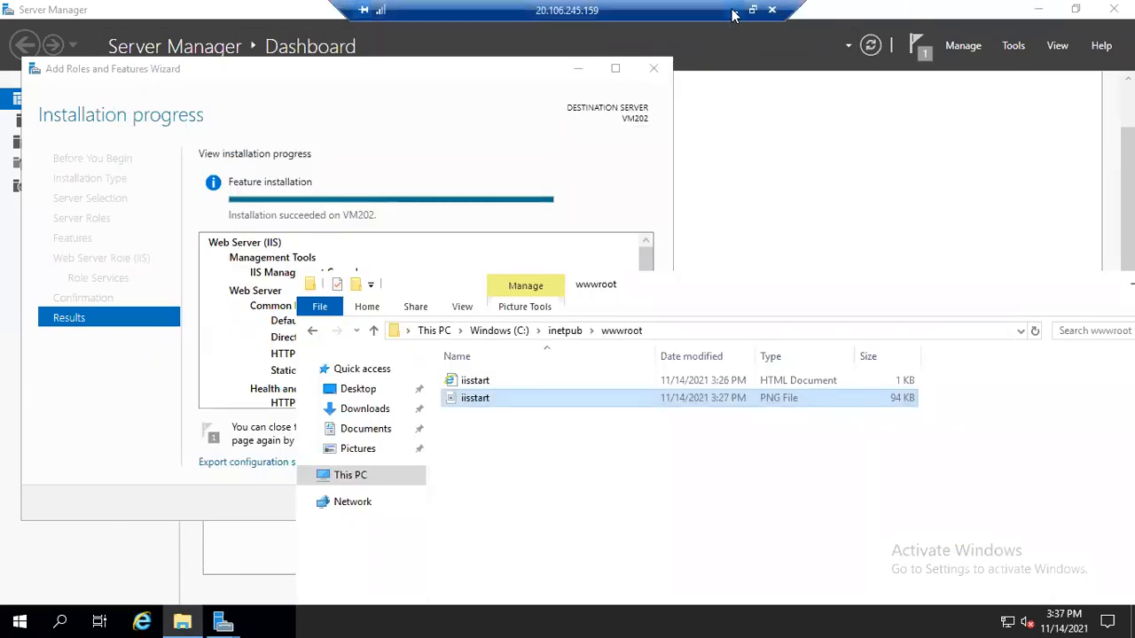
left_click(734, 11)
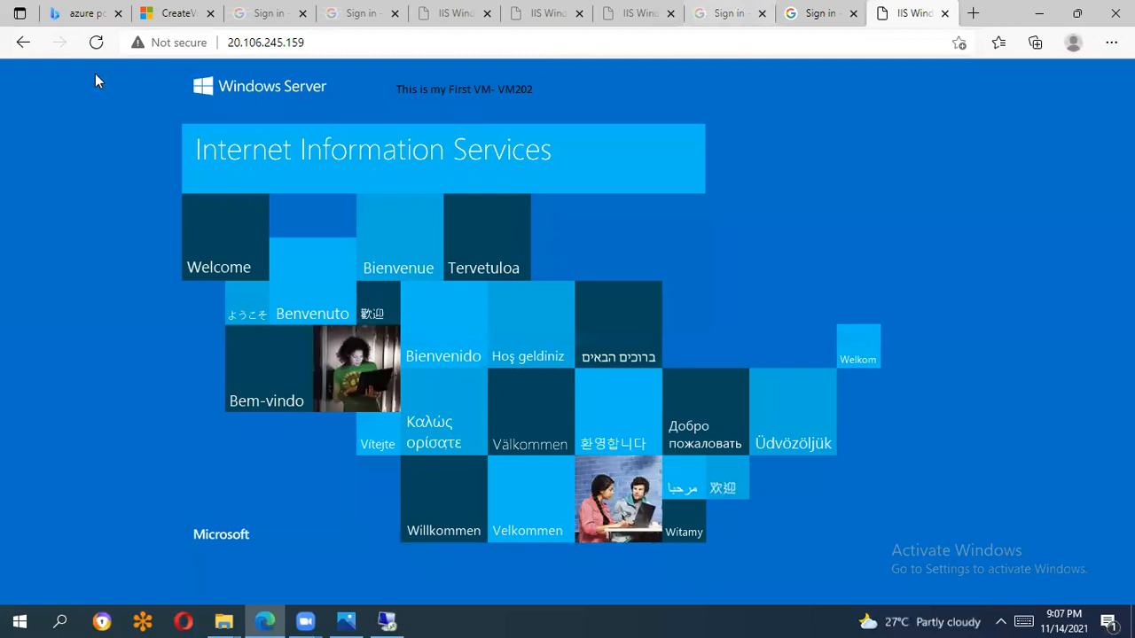
- Restore Edge and switch to the Azure 'CreateVm...' deployment tab
left_click(82, 13)
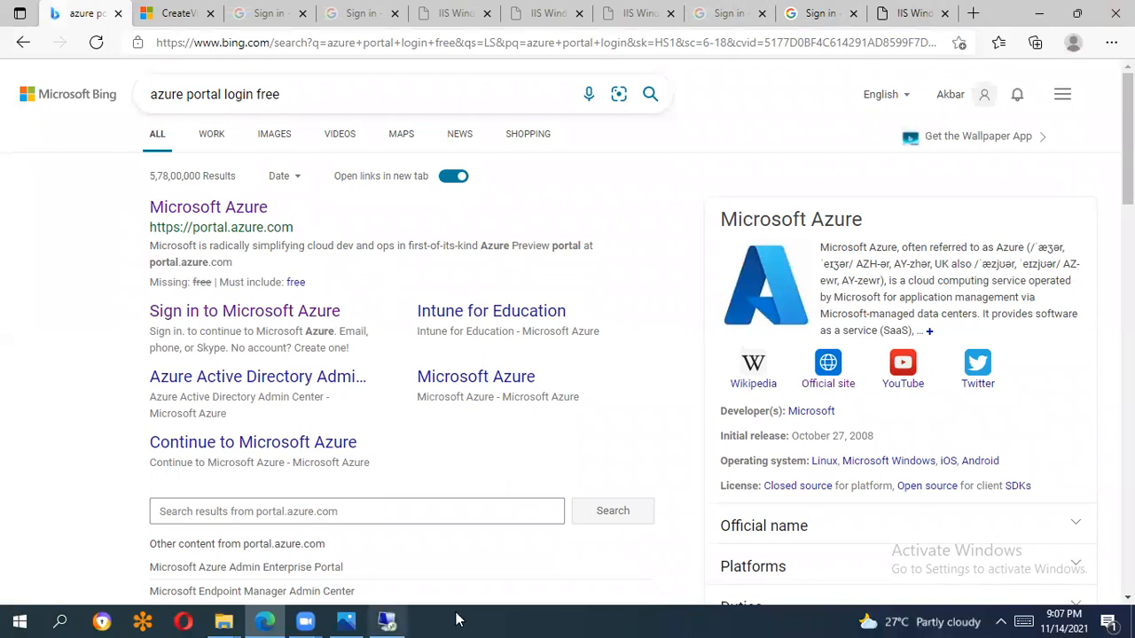
left_click(264, 621)
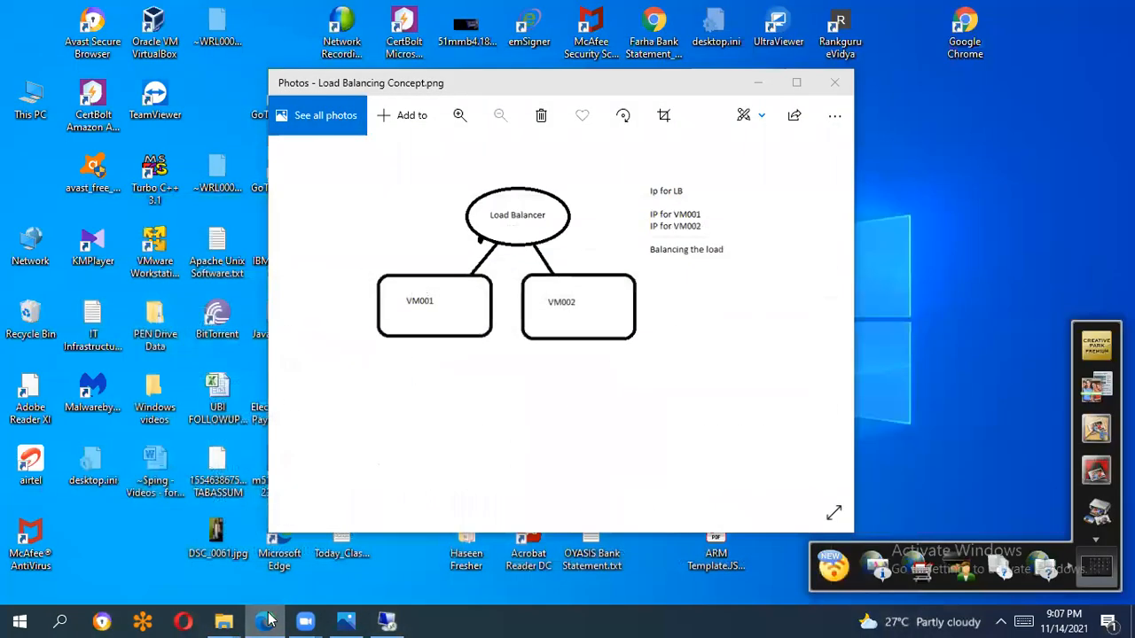
left_click(264, 621)
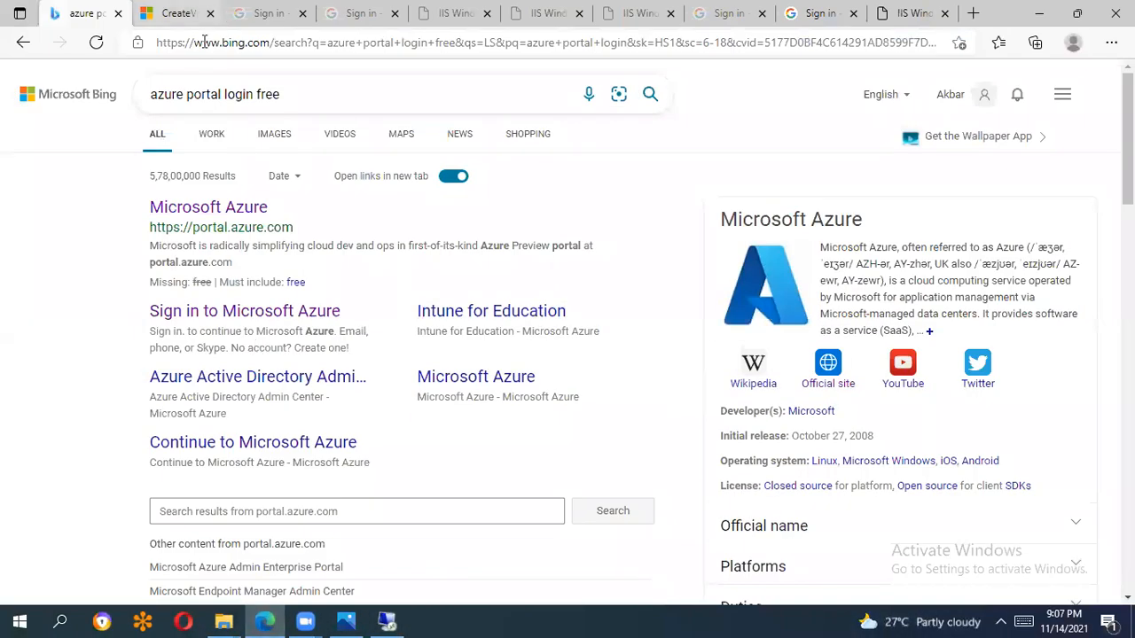
left_click(173, 13)
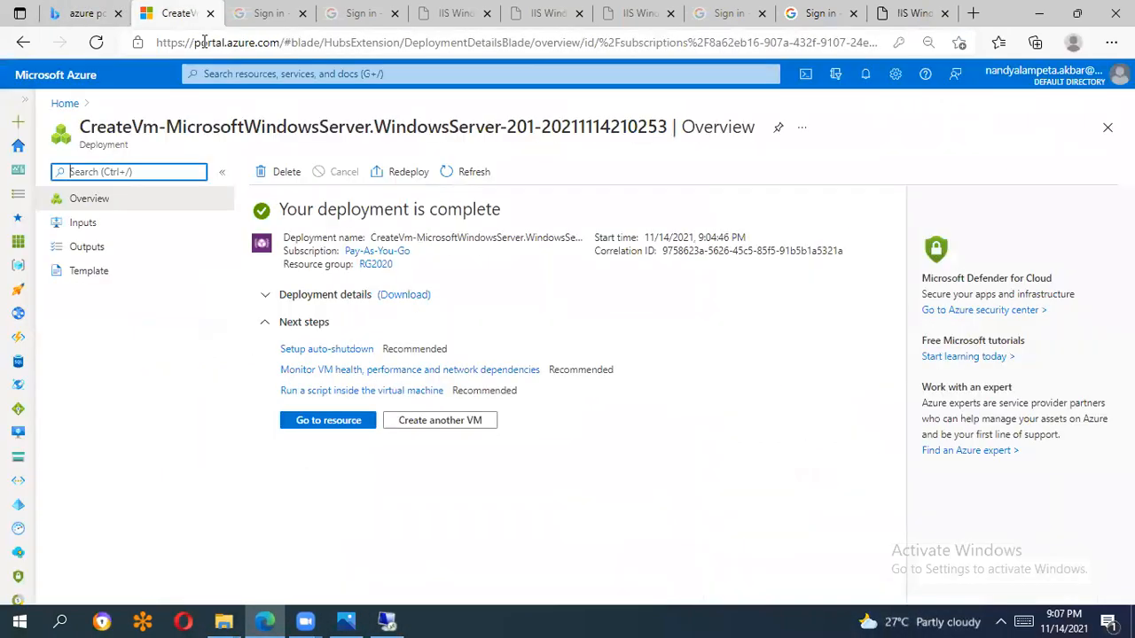
- Open the new VM2011 resource and download its RDP file (13.82.221.193, port 3389)
left_click(337, 424)
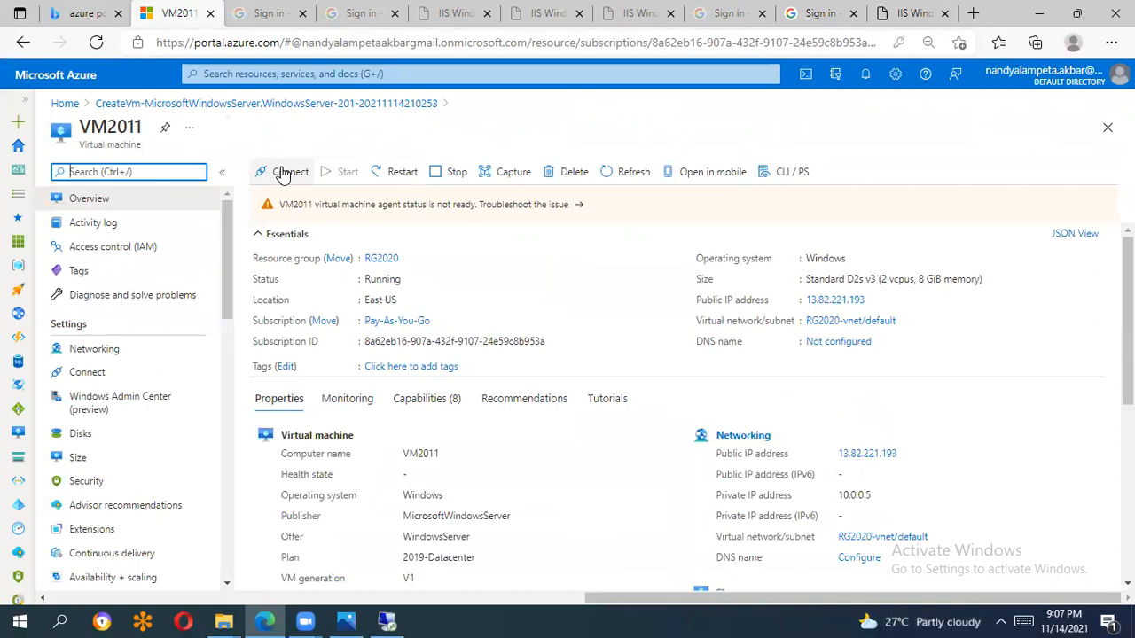
left_click(282, 177)
left_click(265, 199)
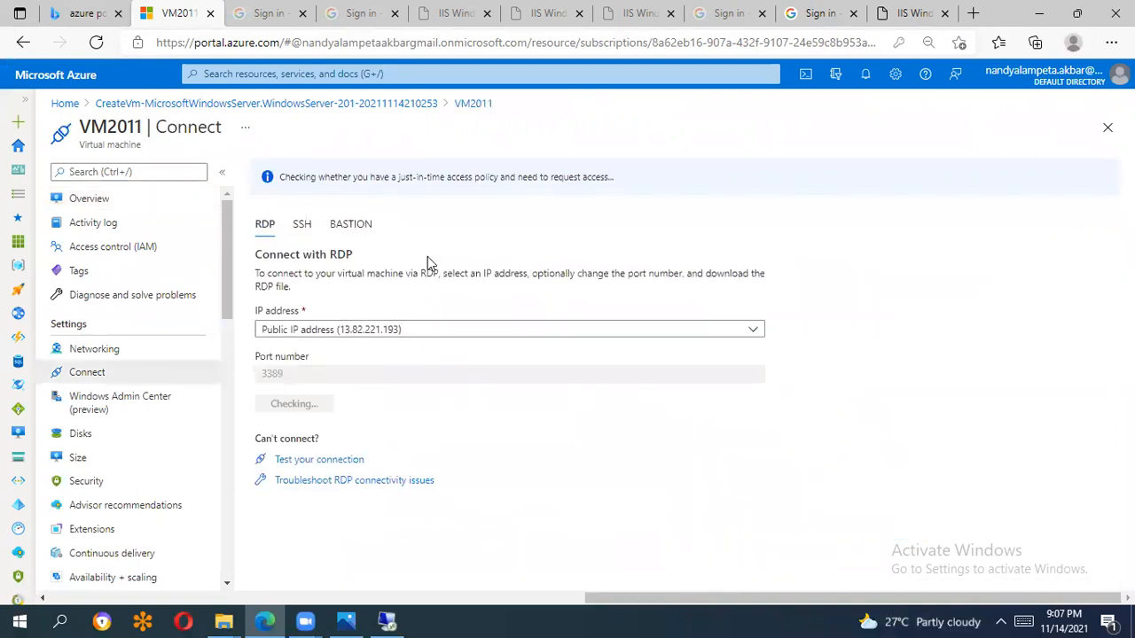
left_click(307, 404)
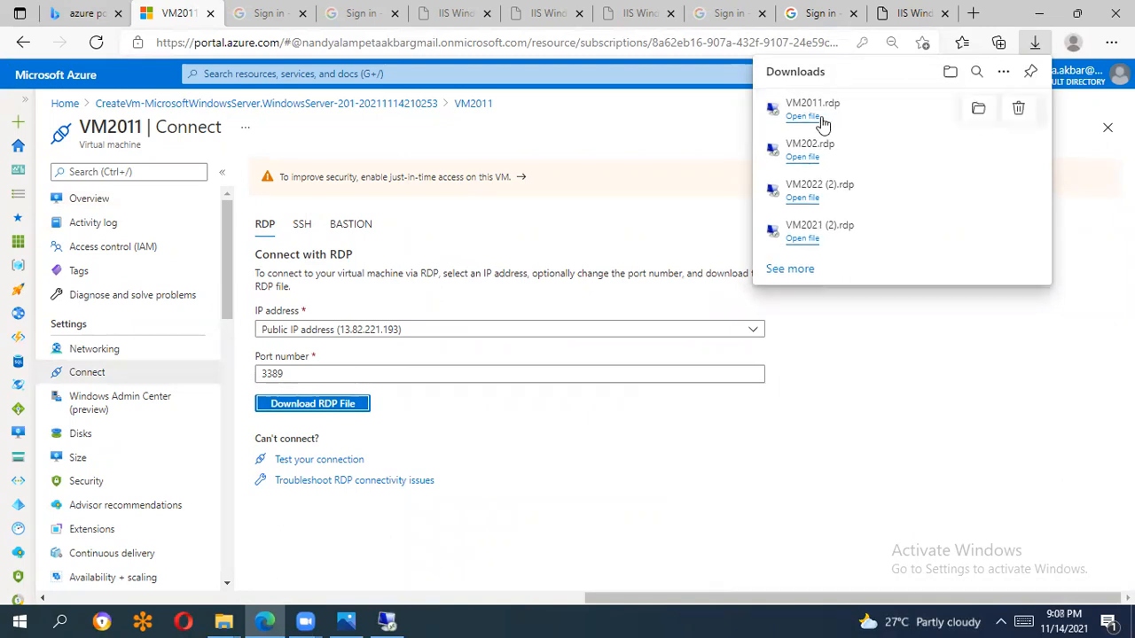
- Launch VM2011.rdp from its download folder and connect past the unknown publisher warning
left_click(979, 111)
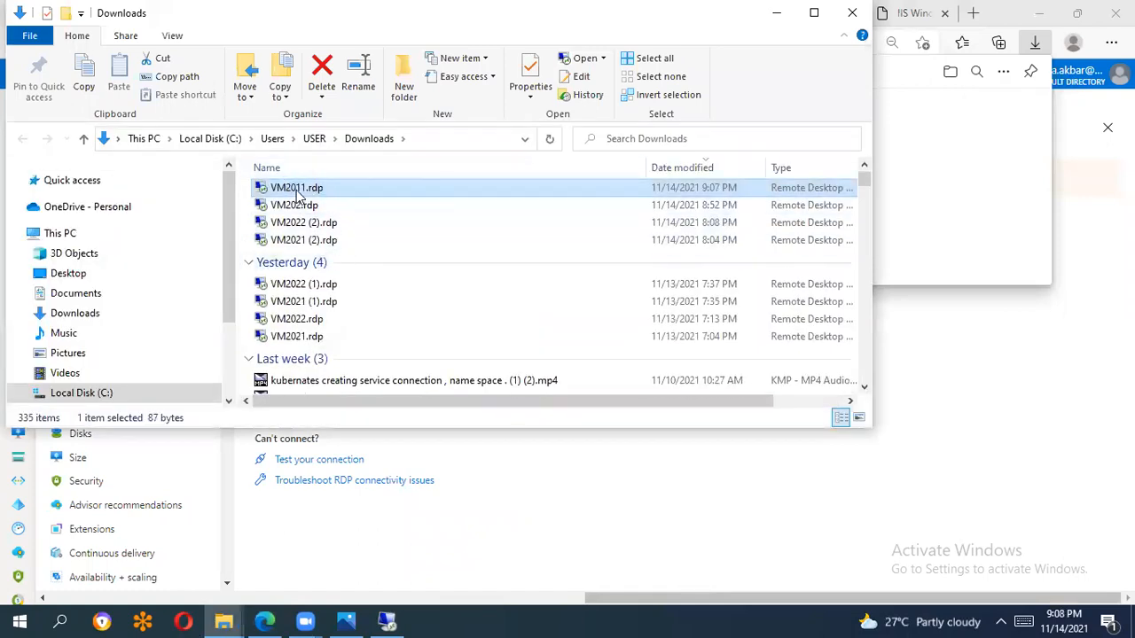
double_click(297, 191)
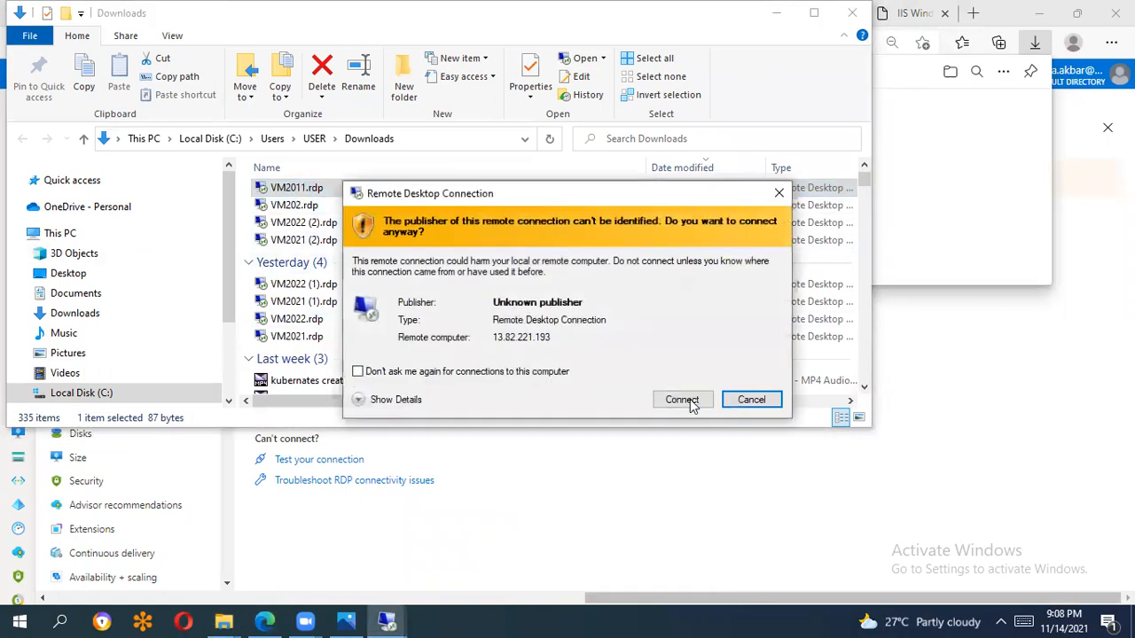
left_click(682, 400)
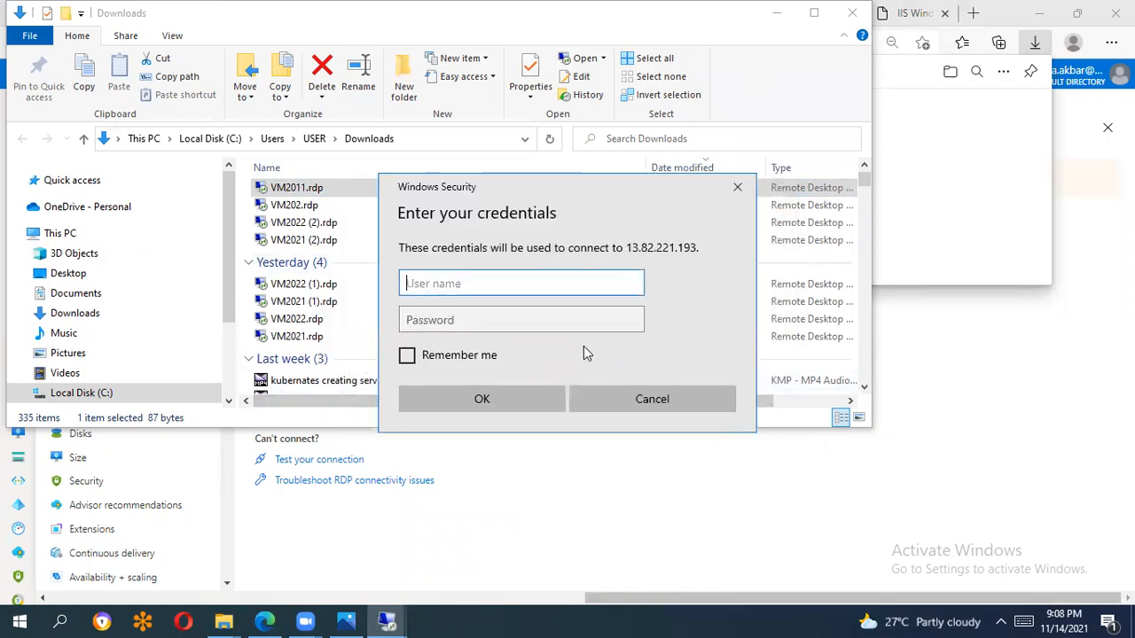
- Sign in with the admin user name and password, then accept the certificate warning
type("azureadmin")
key("Tab")
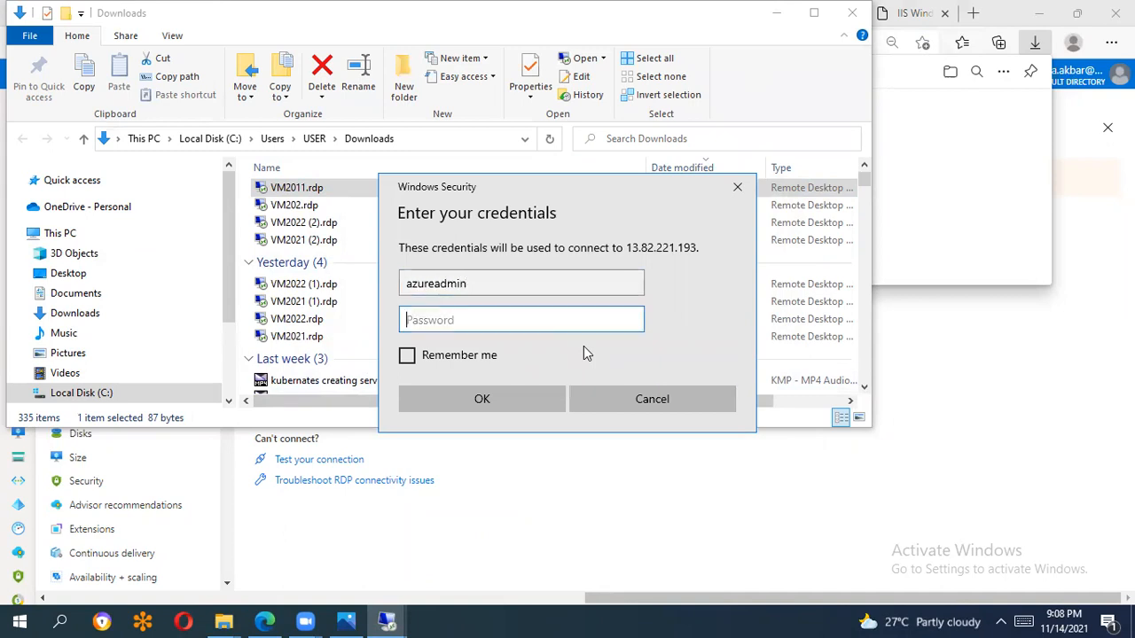
type("*************")
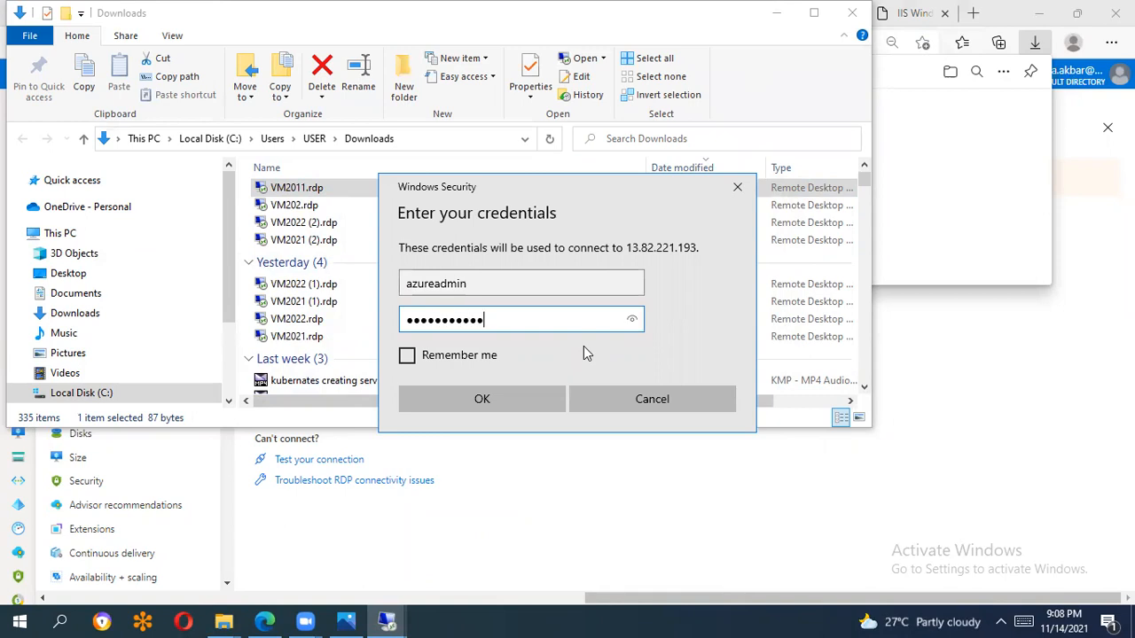
type("*")
left_click(482, 404)
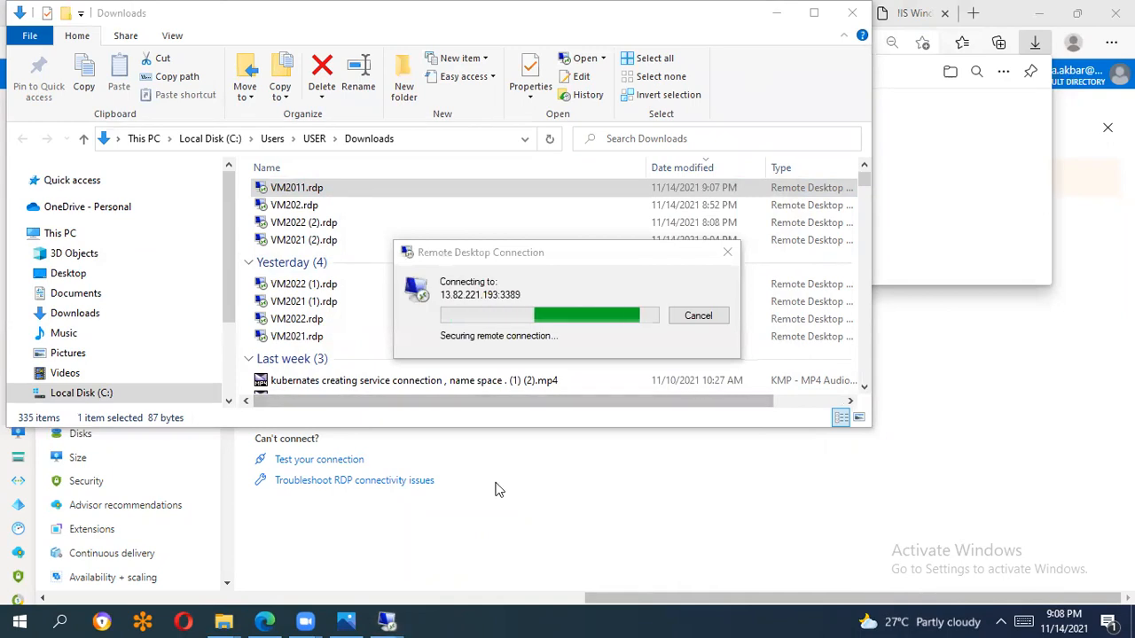
left_click(776, 13)
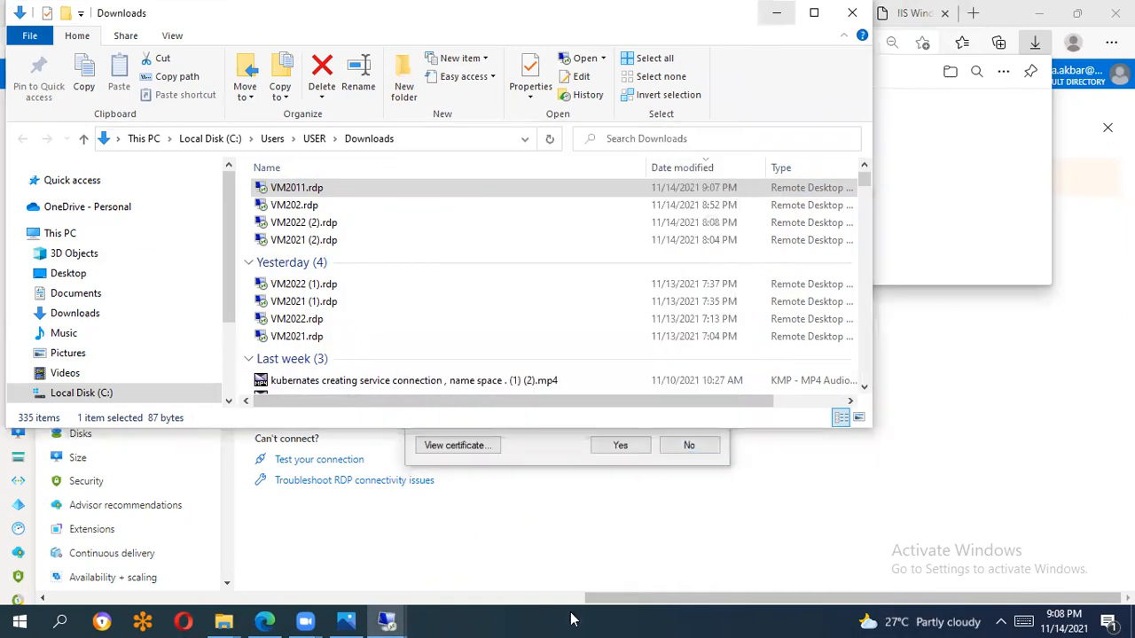
left_click(621, 445)
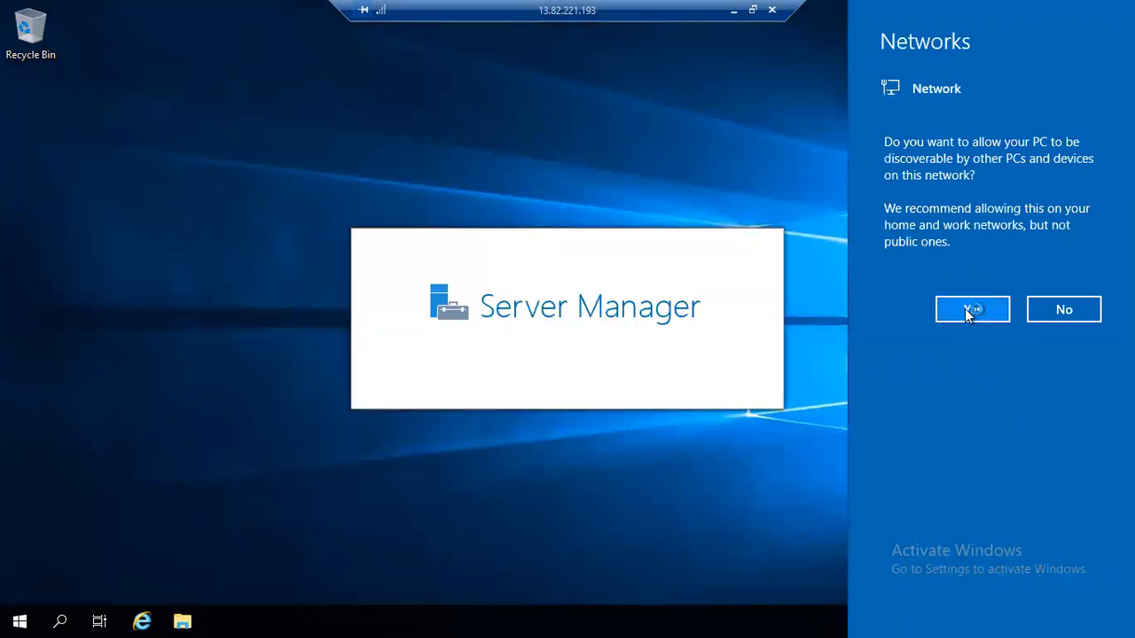
- Allow network discovery, dismiss the Windows Admin Center prompt, and start Add roles and features
left_click(966, 310)
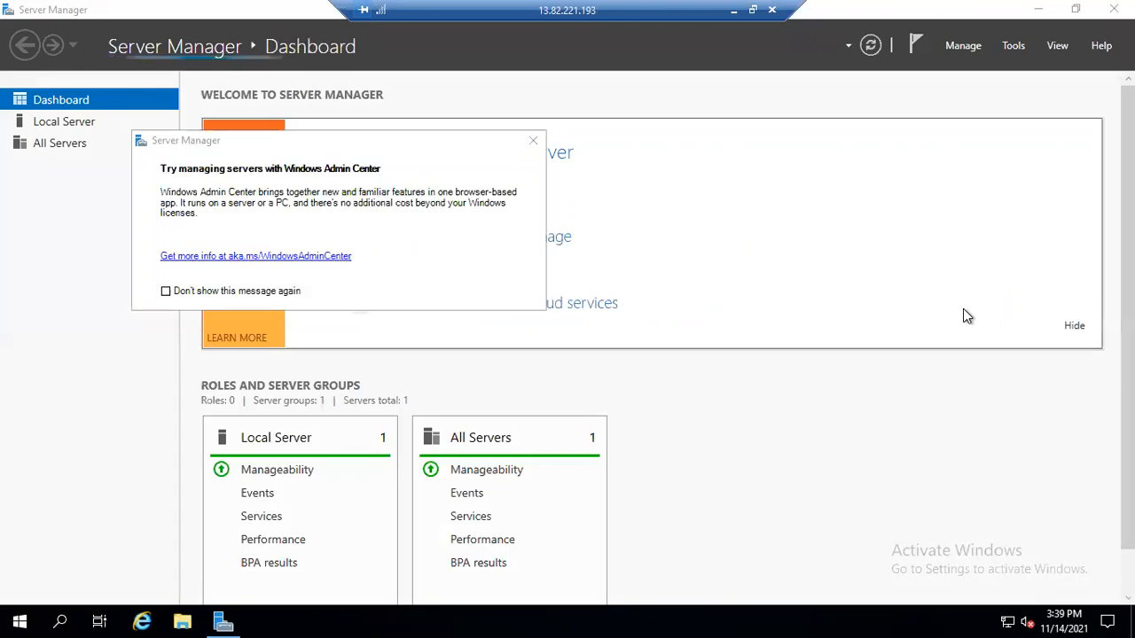
left_click(533, 141)
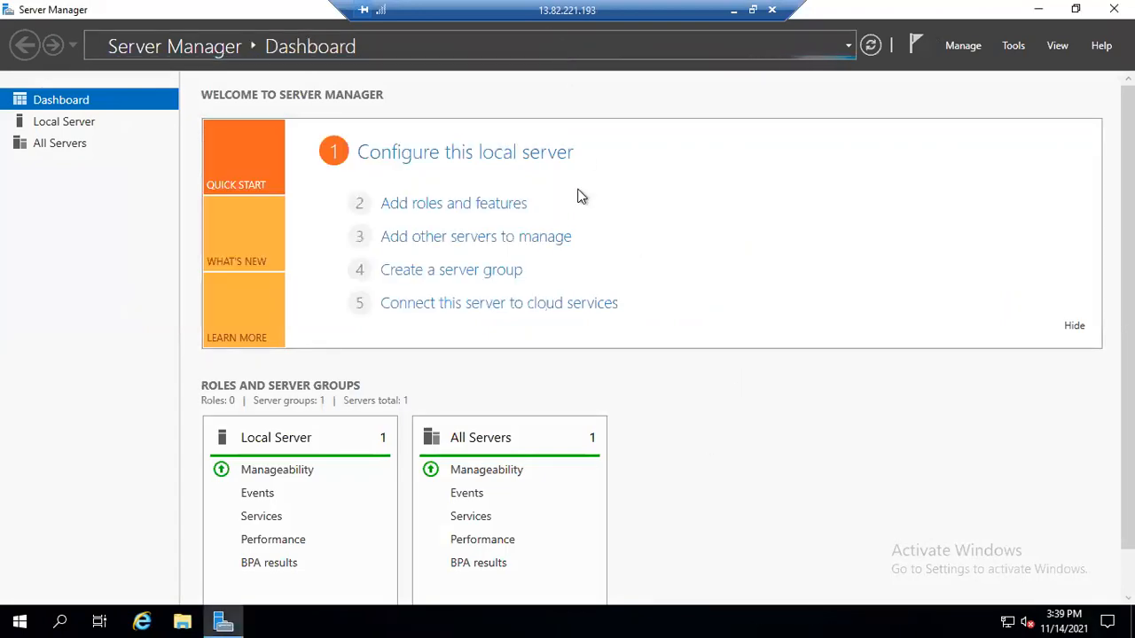
left_click(448, 207)
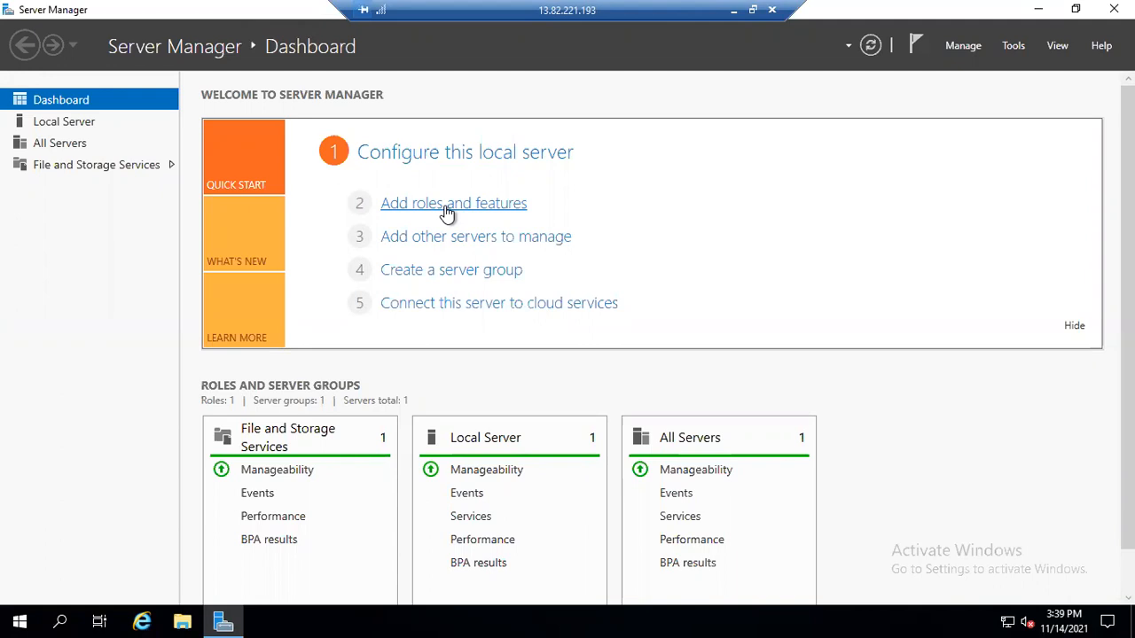
- In the wizard, target VM2011 with role-based installation and select Web Server (IIS) with management tools
left_click(447, 205)
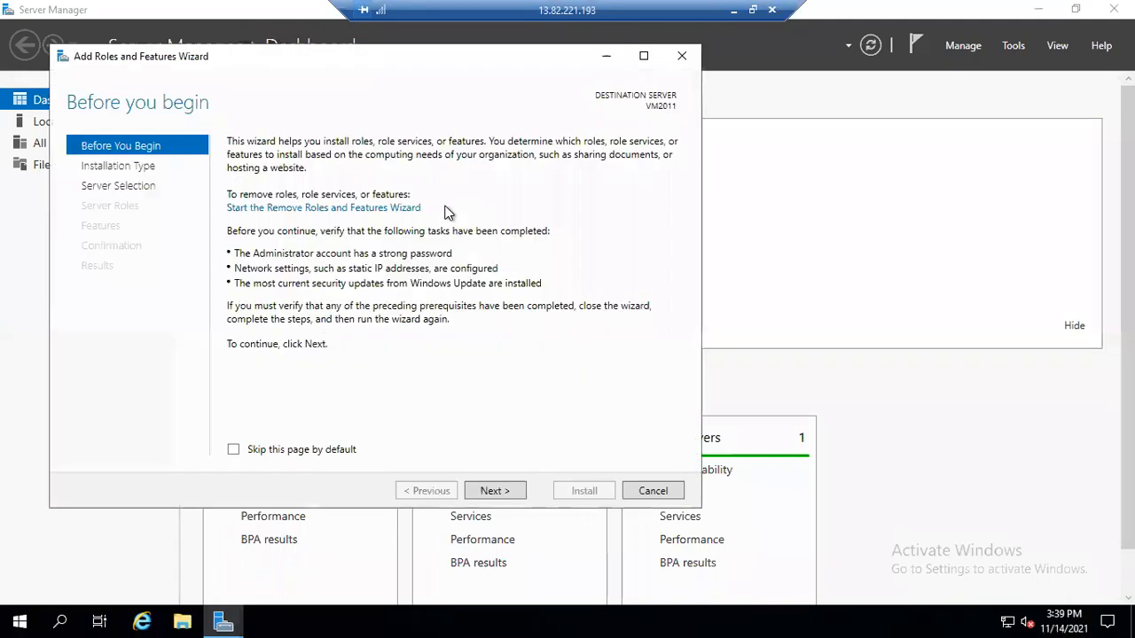
left_click(498, 494)
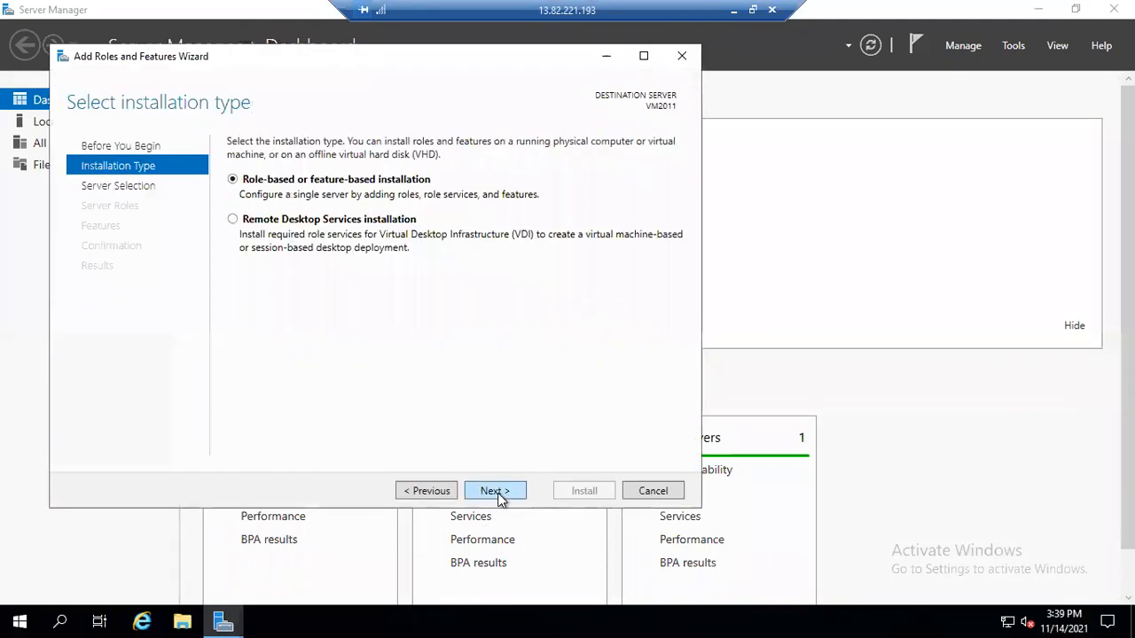
left_click(499, 495)
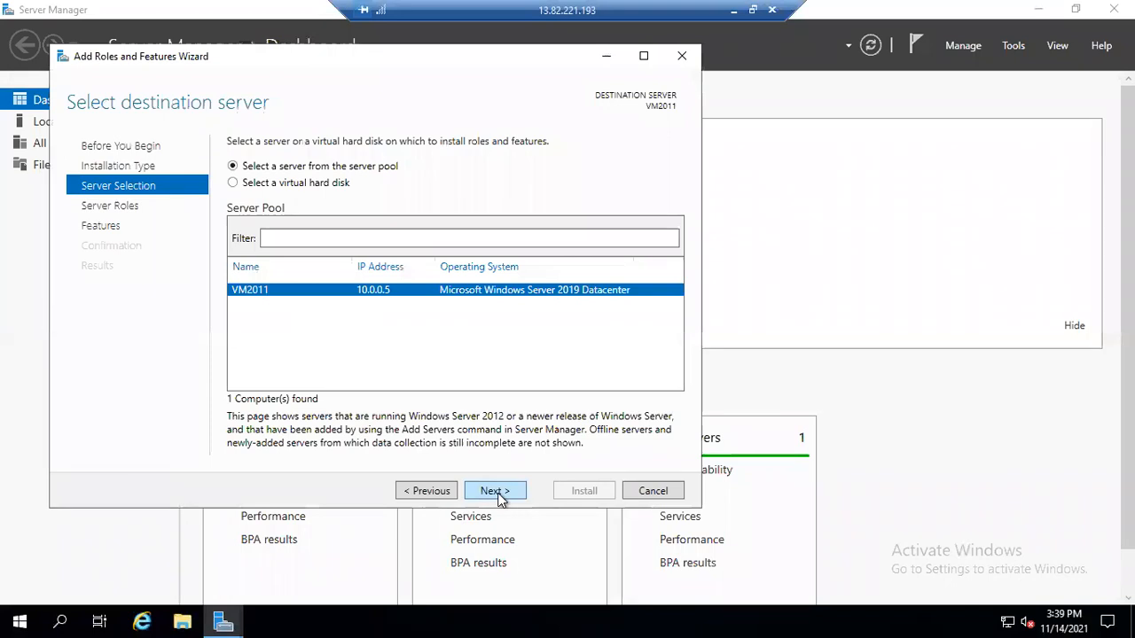
left_click(499, 495)
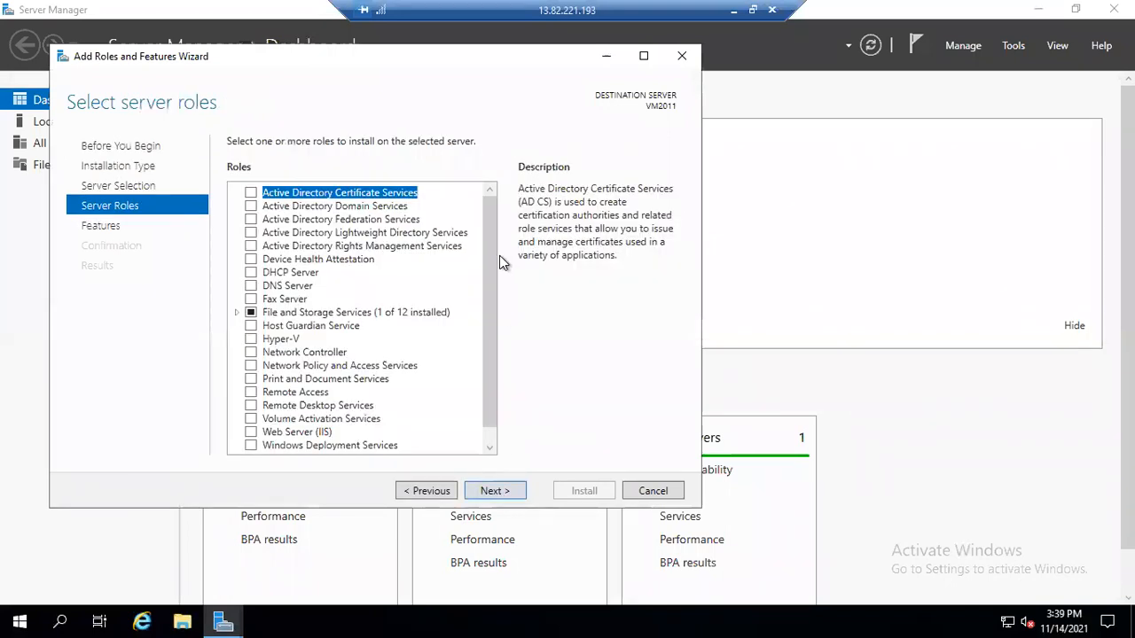
scroll(495, 257, "down", 1)
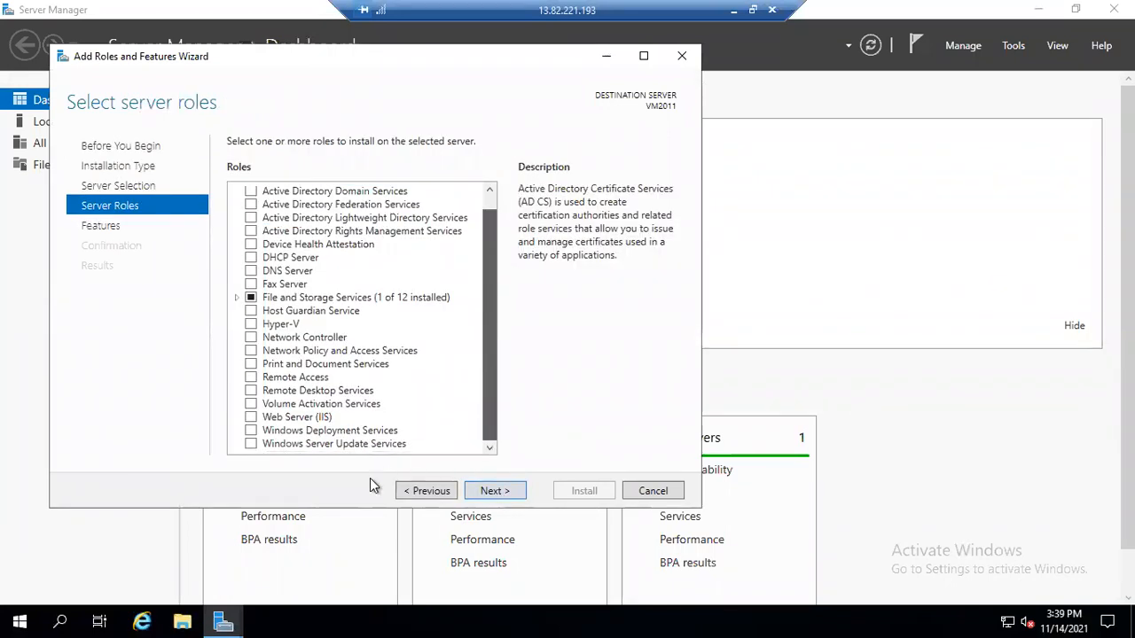
left_click(252, 418)
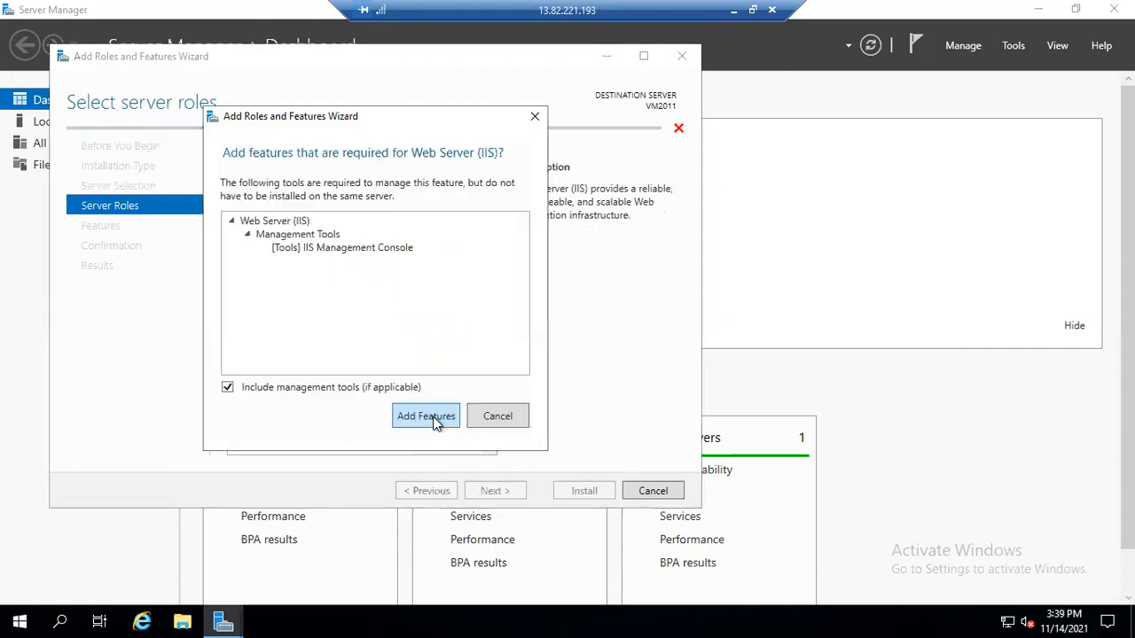
left_click(435, 422)
- Install Web Server (IIS) with default features and role services, then open File Explorer
left_click(501, 494)
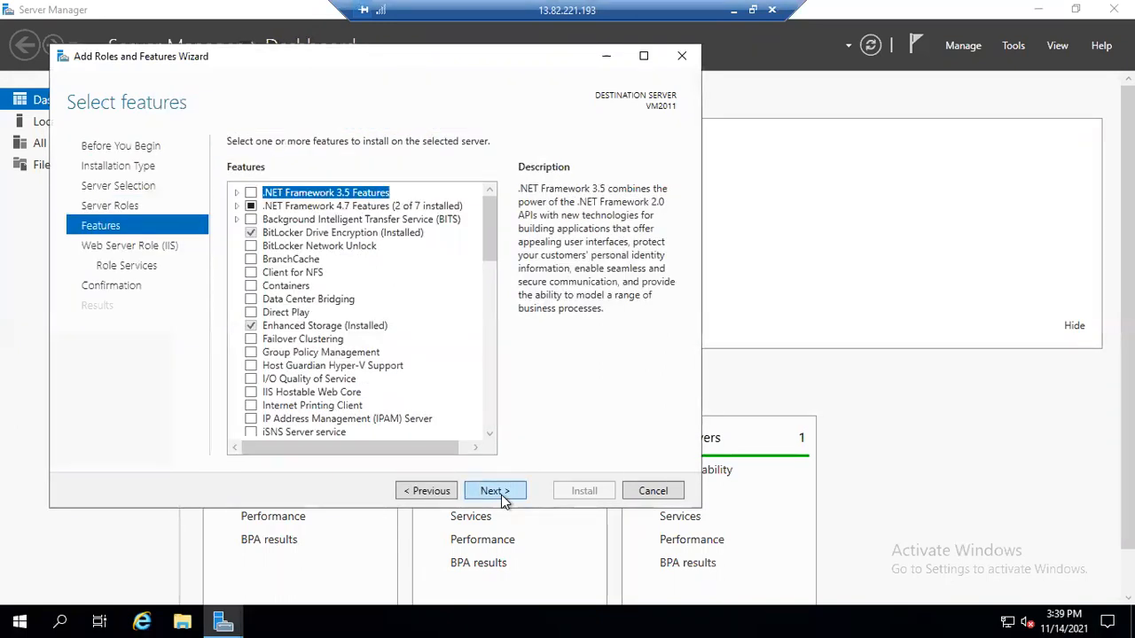
left_click_drag(491, 211, 493, 437)
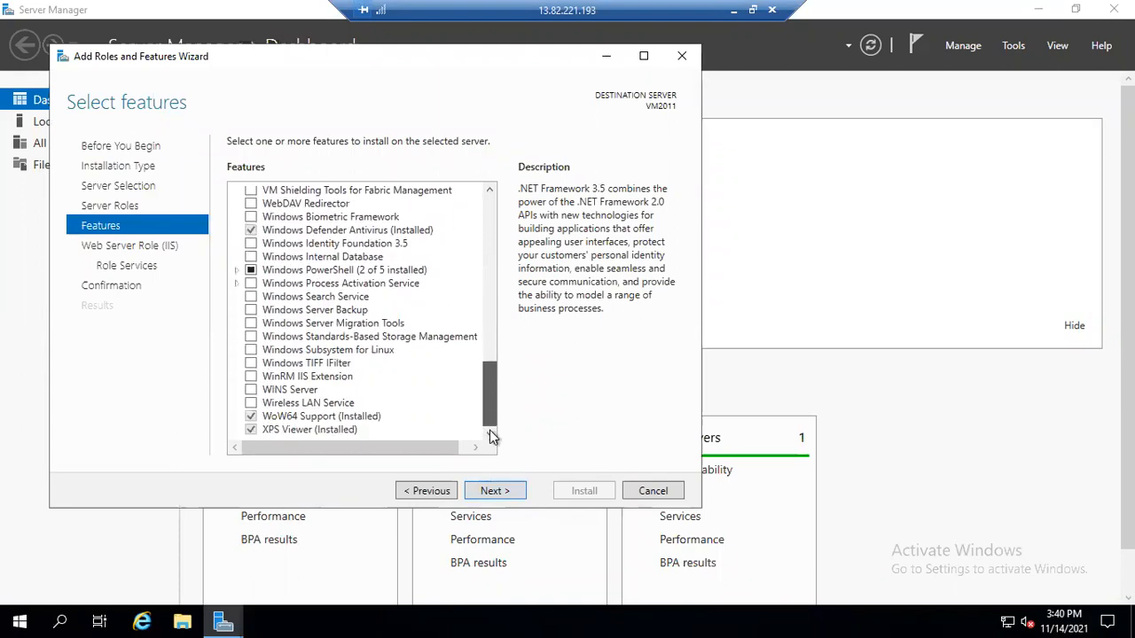
left_click(511, 491)
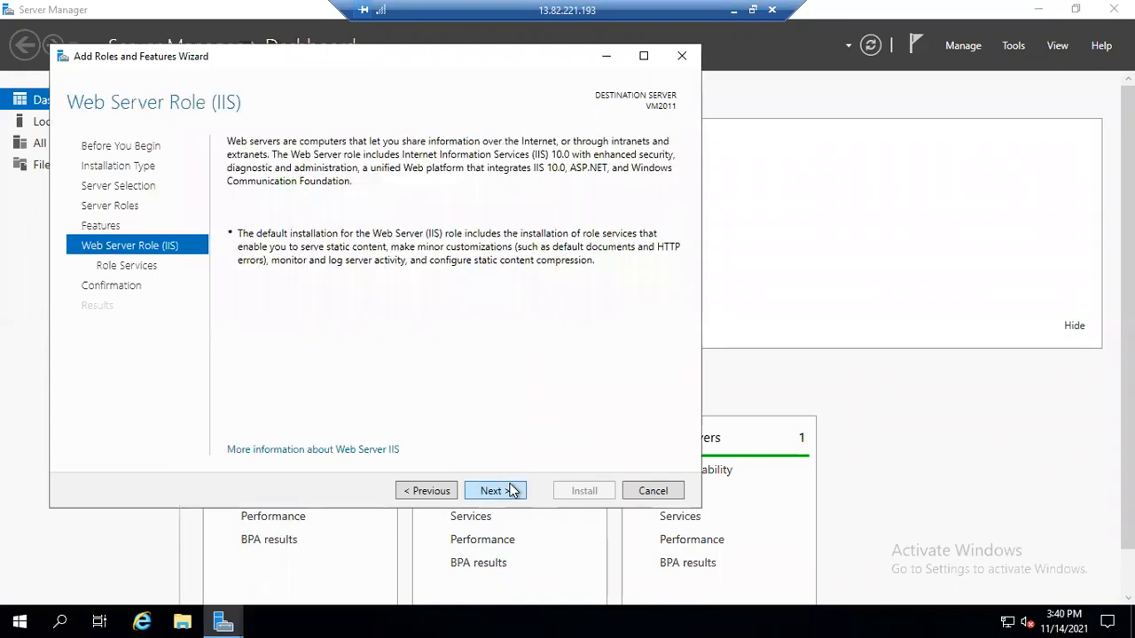
left_click(511, 491)
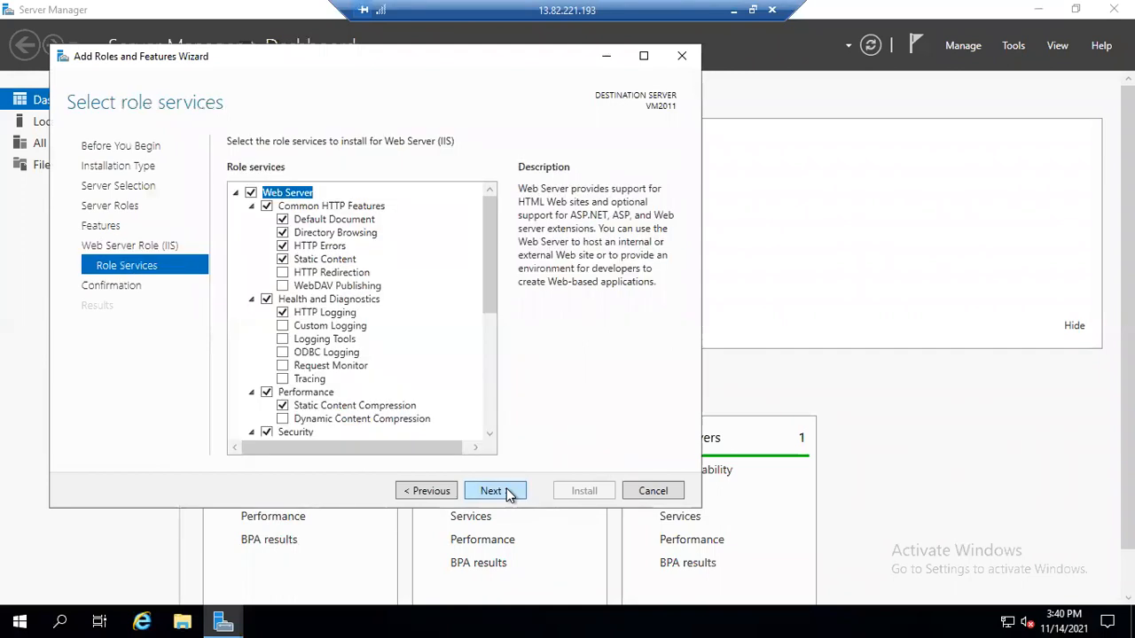
left_click(511, 491)
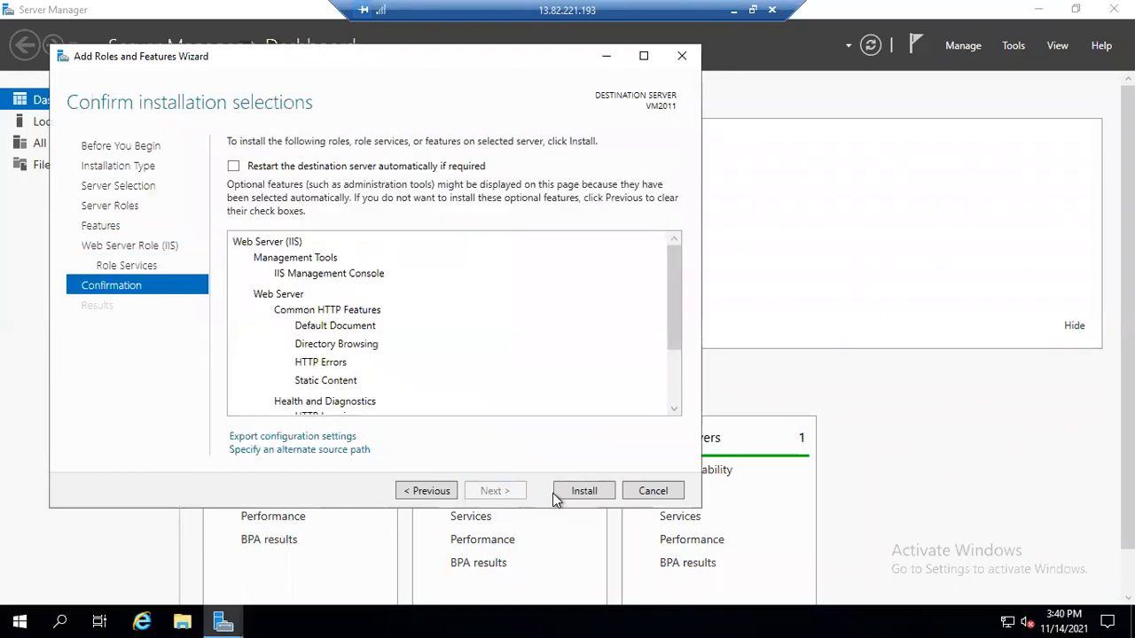
left_click(583, 493)
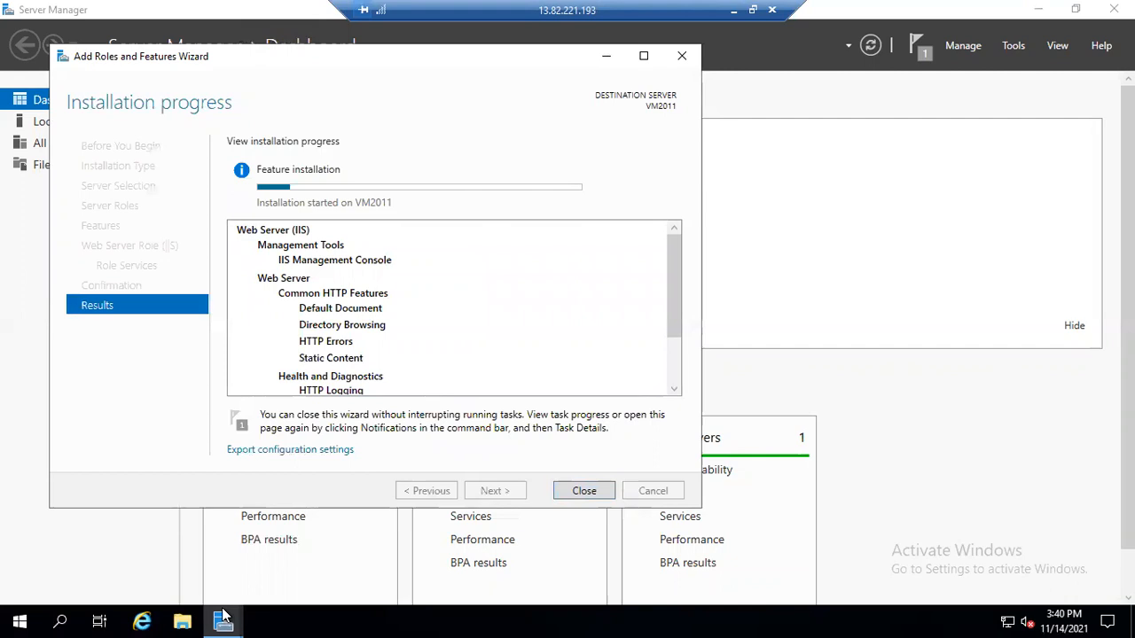
left_click(182, 618)
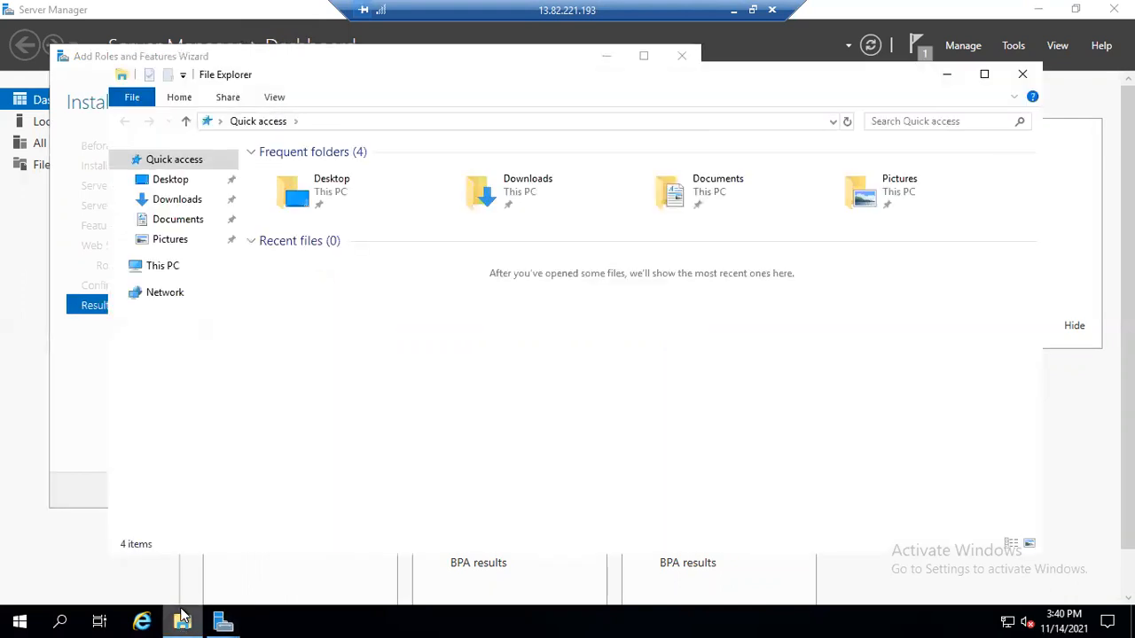
- Open the Windows (C:) drive and refresh it until the inetpub folder appears
left_click(165, 267)
double_click(388, 356)
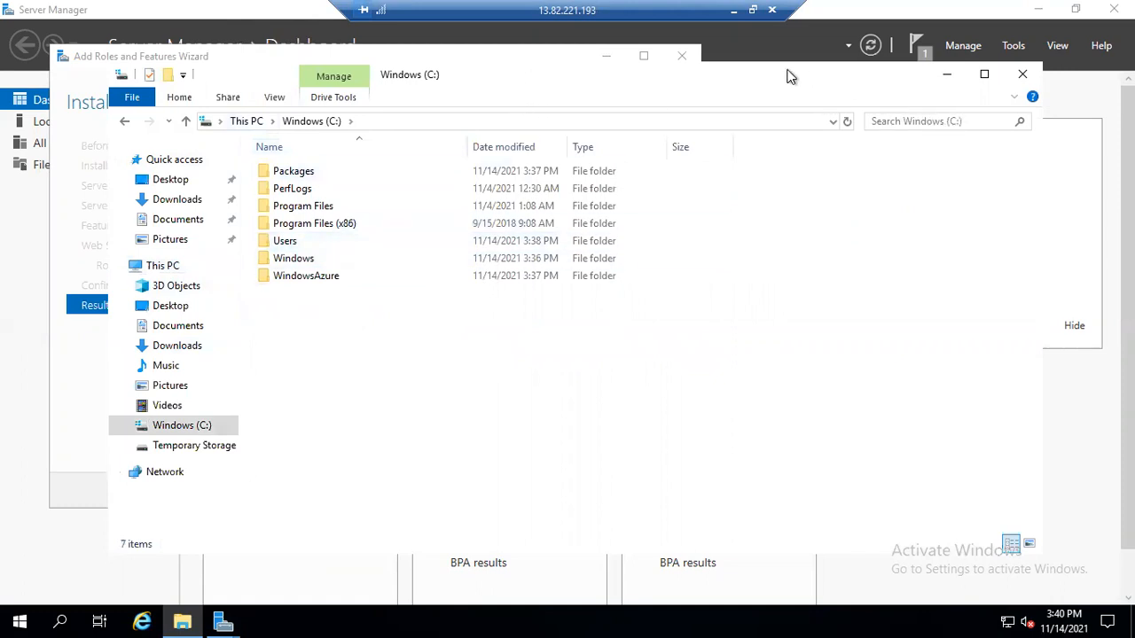
left_click_drag(790, 77, 967, 268)
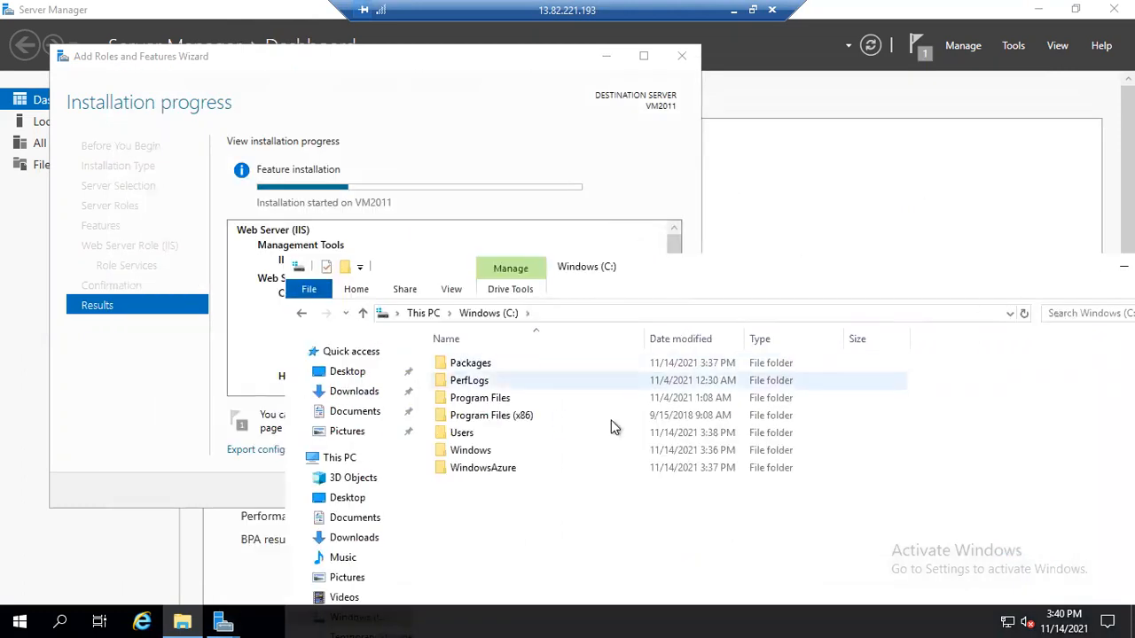
left_click(1024, 315)
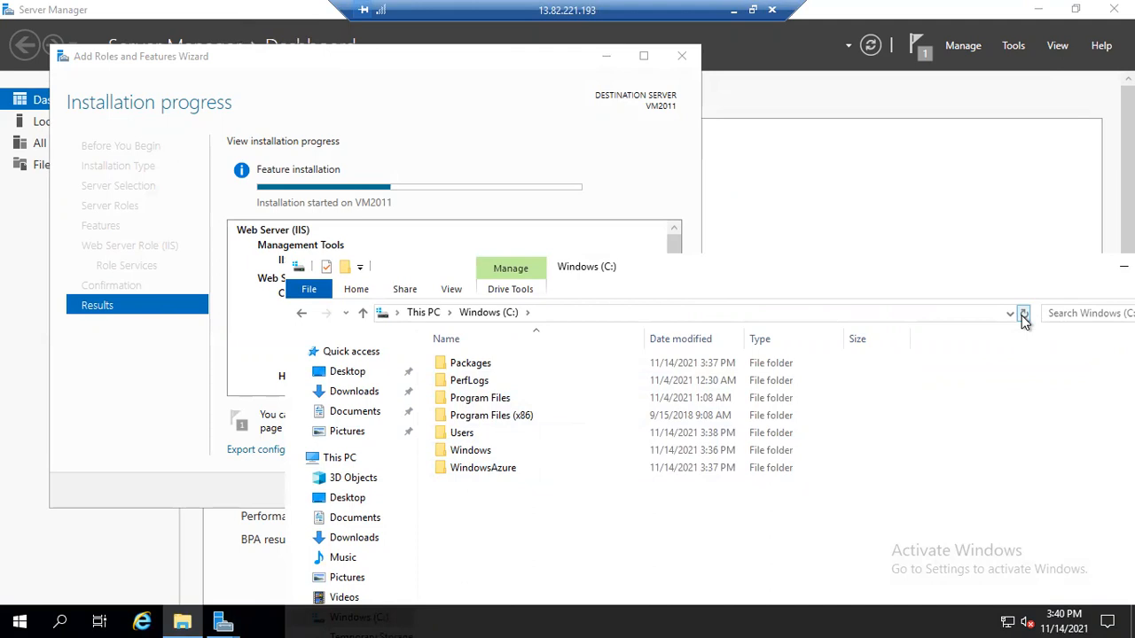
left_click(1024, 315)
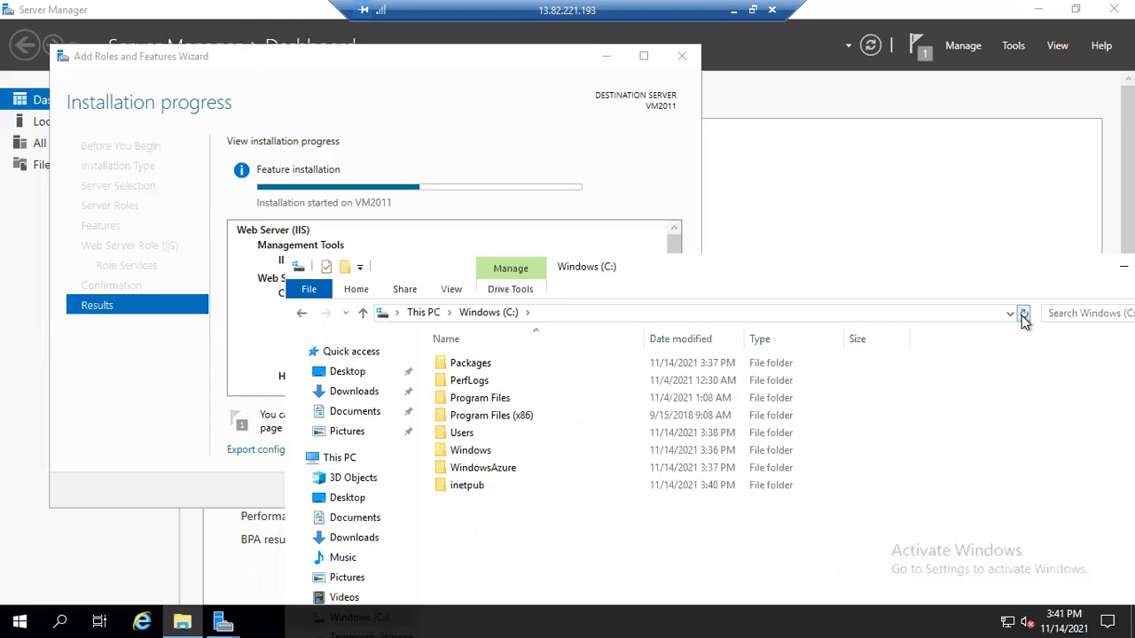
- Open C:\inetpub\wwwroot and bring up the actions for the iisstart PNG image
left_click(473, 493)
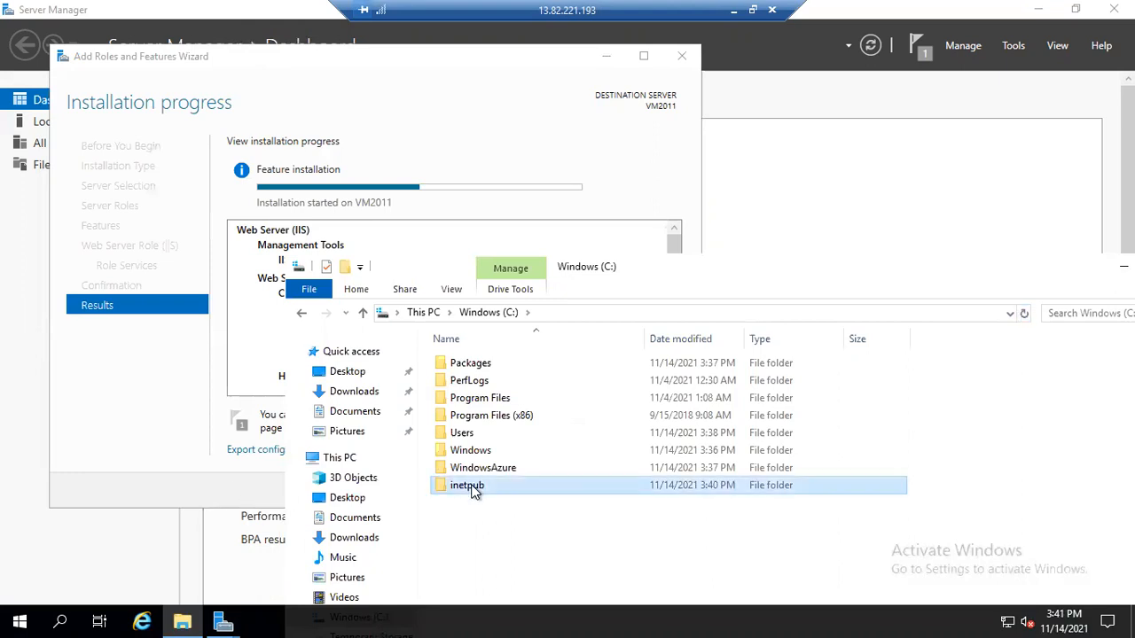
double_click(473, 492)
double_click(469, 433)
left_click(460, 380)
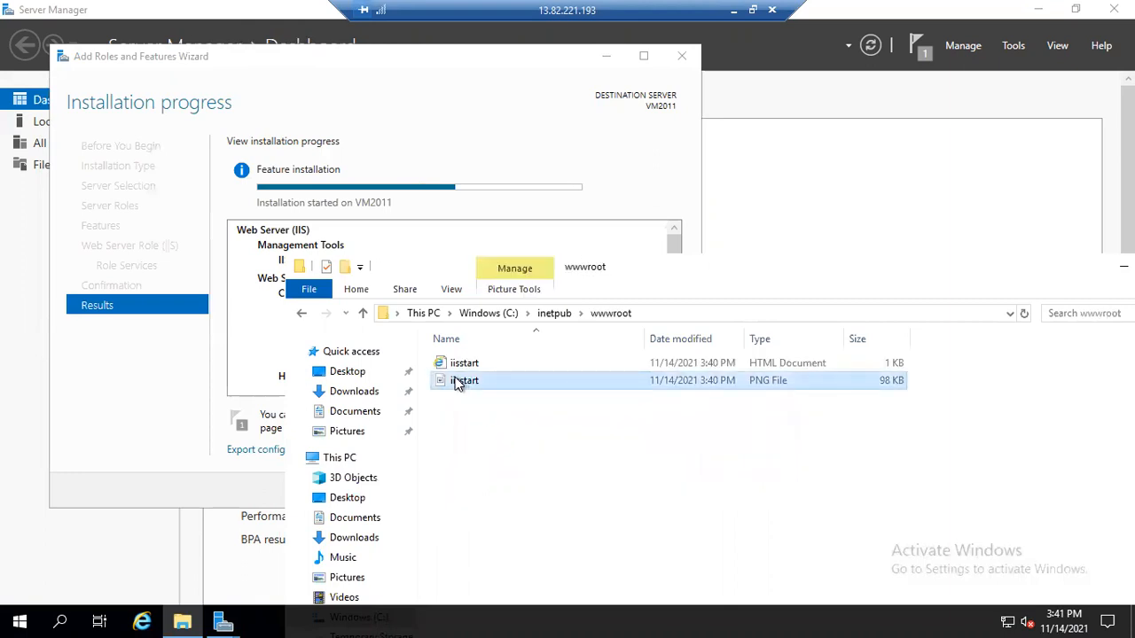
right_click(457, 381)
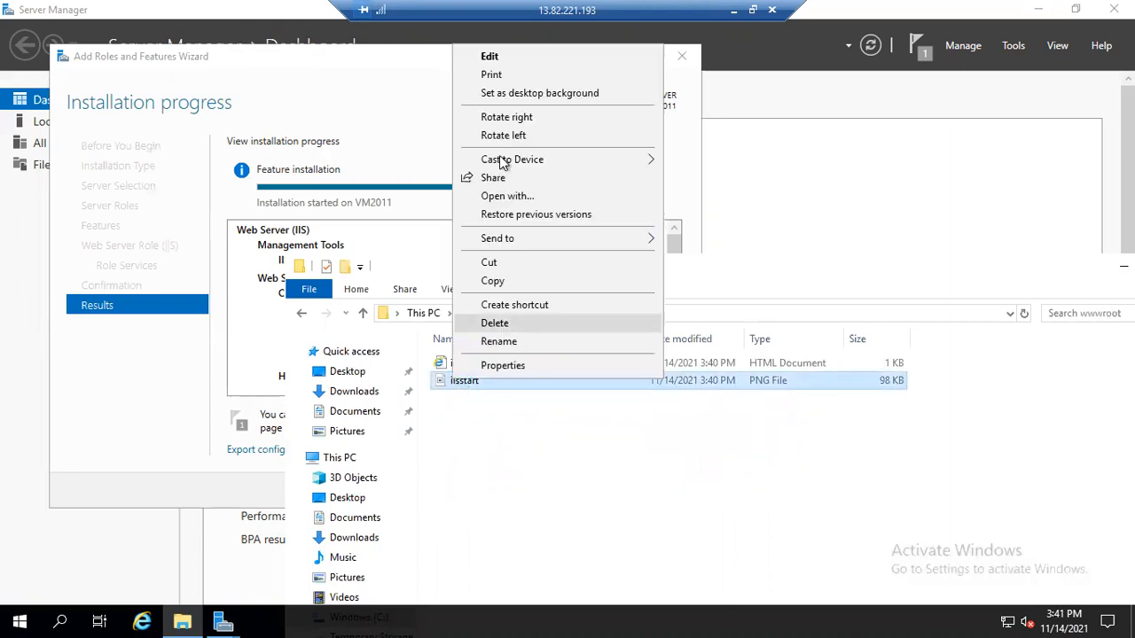
- Edit iisstart.png in Paint, adding a text box beside the logo reading 'This is my Second Virtual Machine - VM2011'
left_click(490, 57)
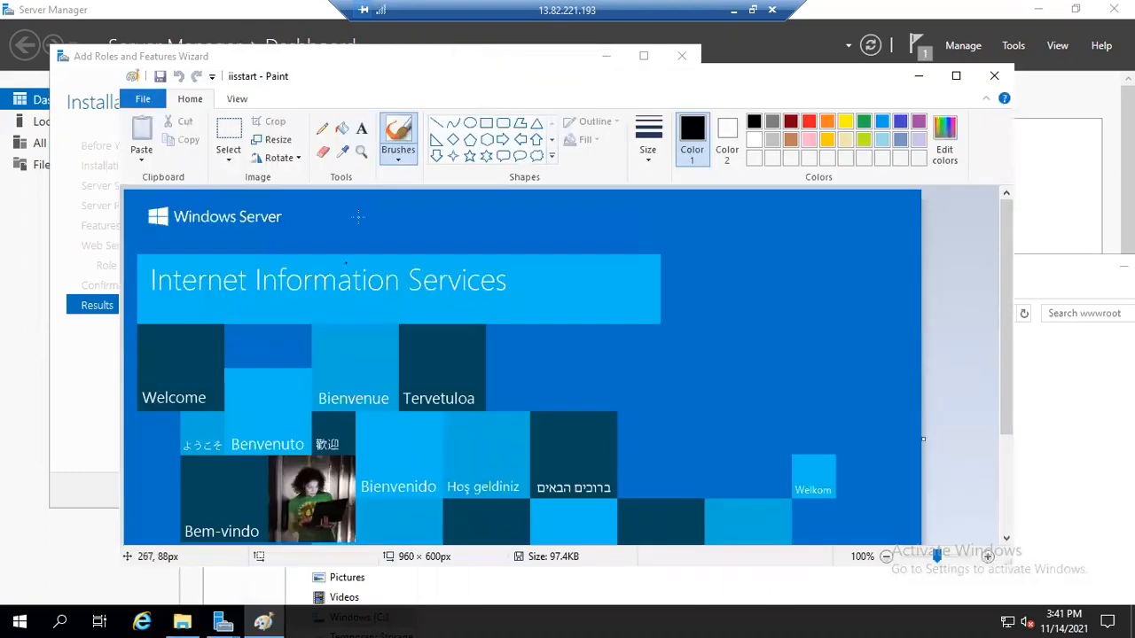
left_click(365, 128)
left_click_drag(311, 204, 604, 246)
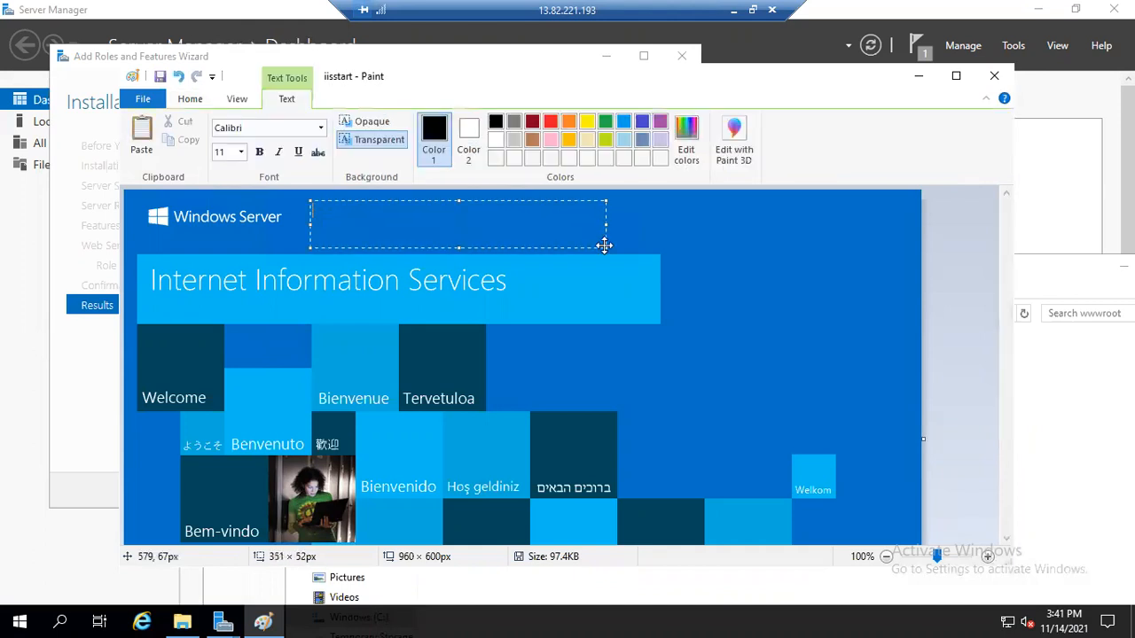
type("This is my Second Virtual")
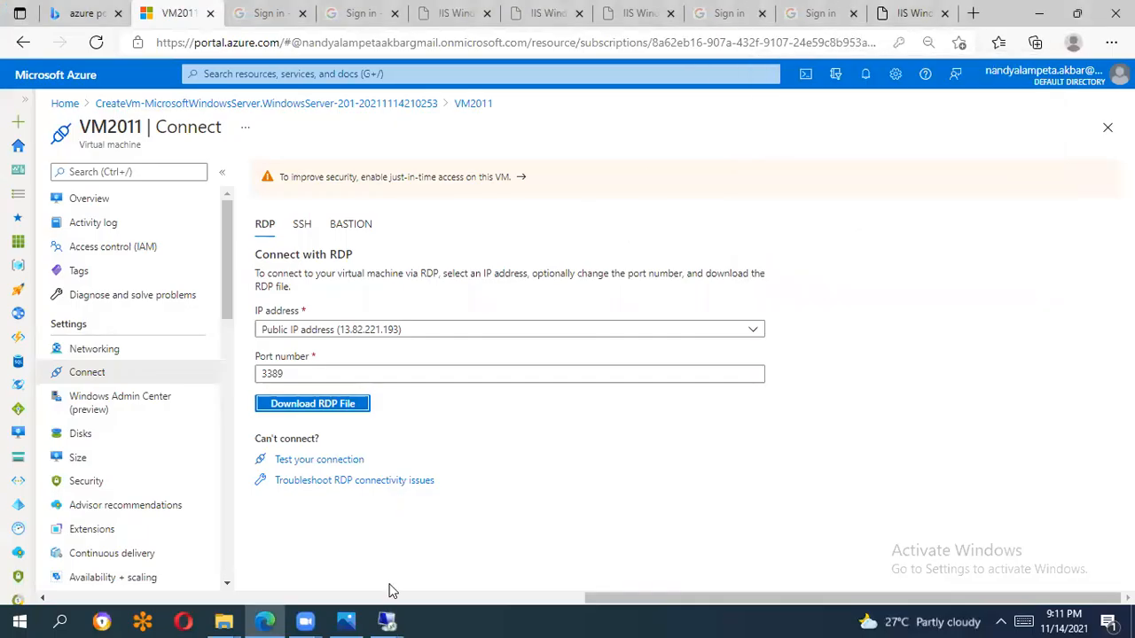
- Return to the VM2011 session, close Paint, and save the changes to iisstart.png
left_click(382, 619)
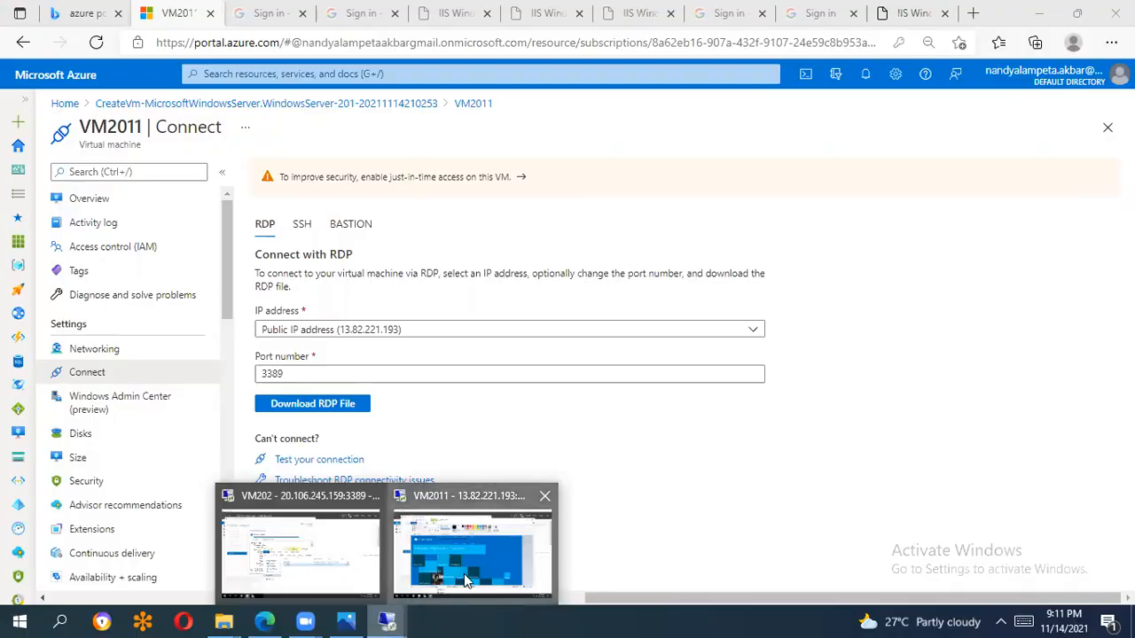
left_click(464, 574)
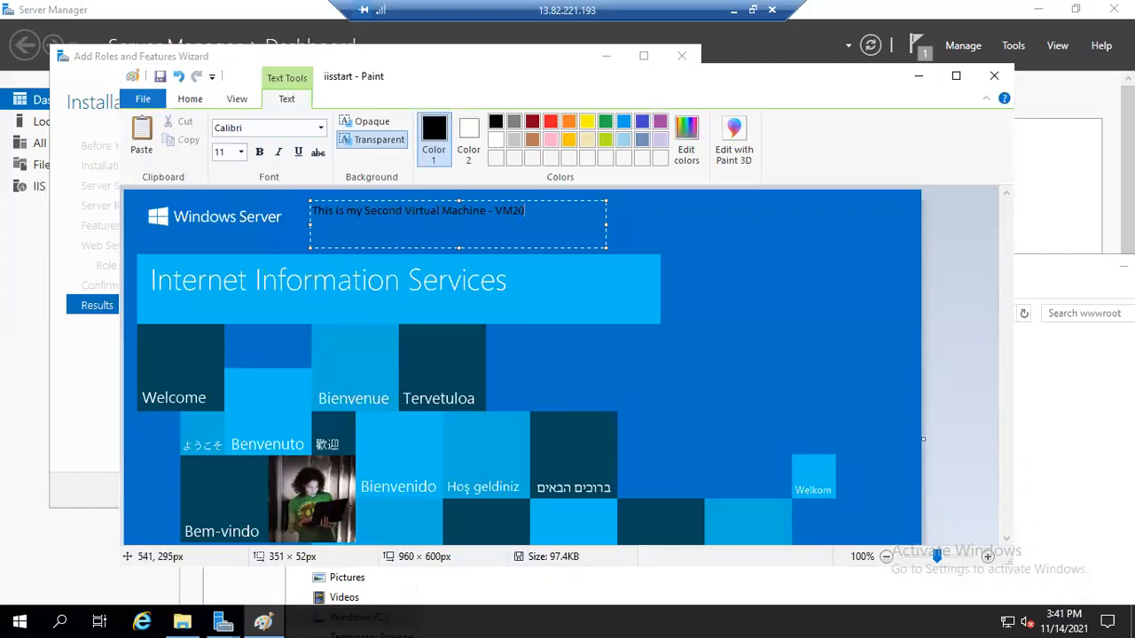
left_click(994, 77)
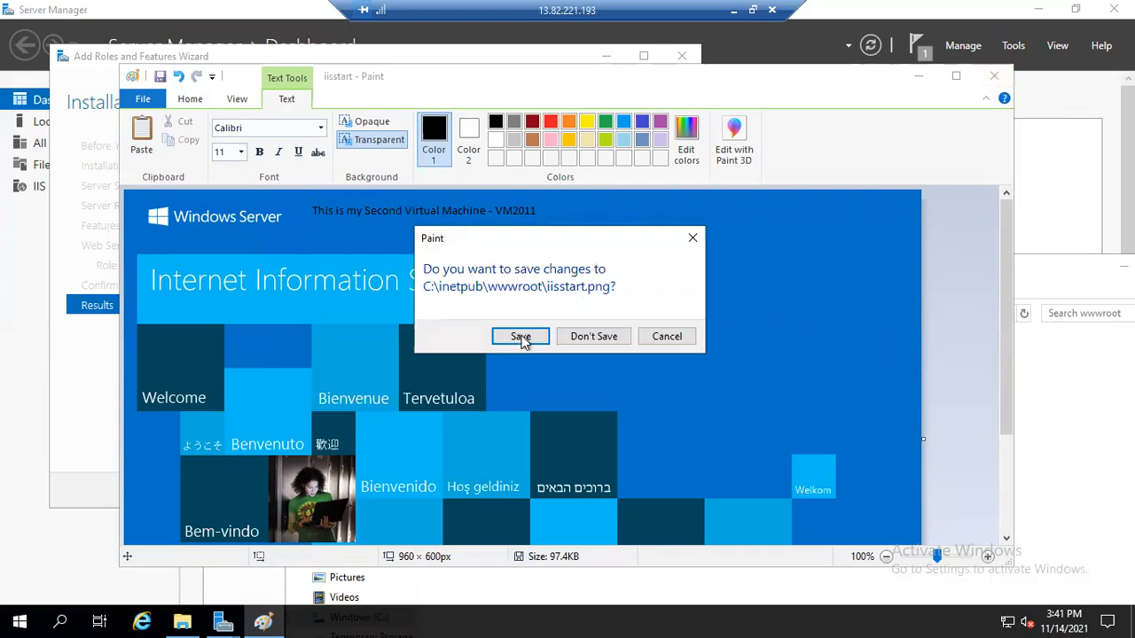
left_click(522, 337)
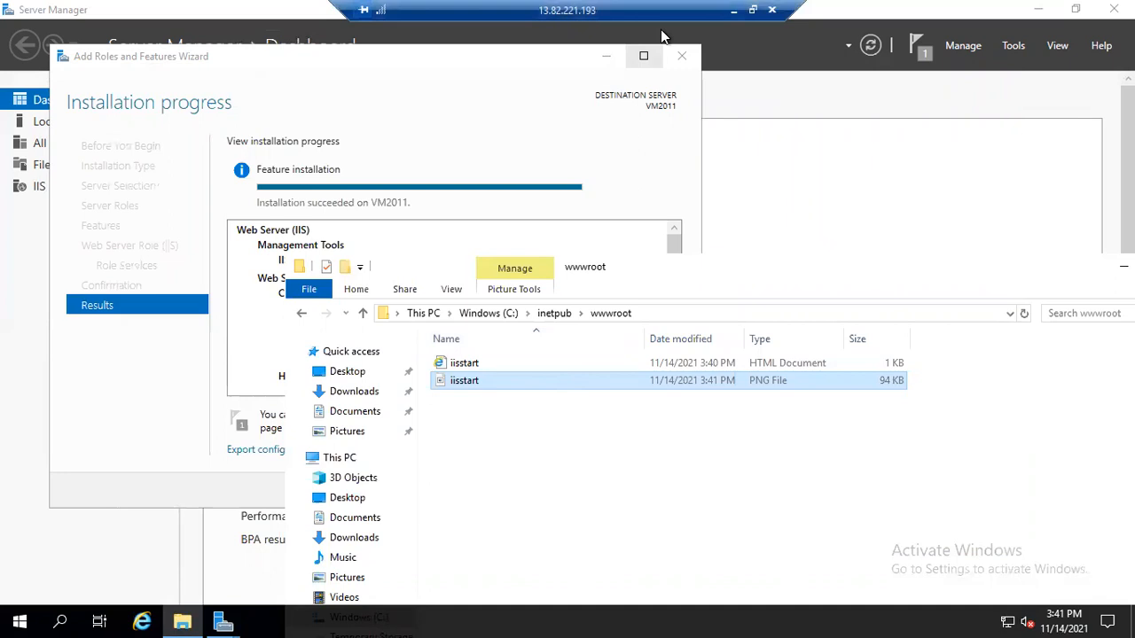
- Window, reposition and re-maximize the VM2011 remote session, then minimize it to reveal the portal
left_click(754, 9)
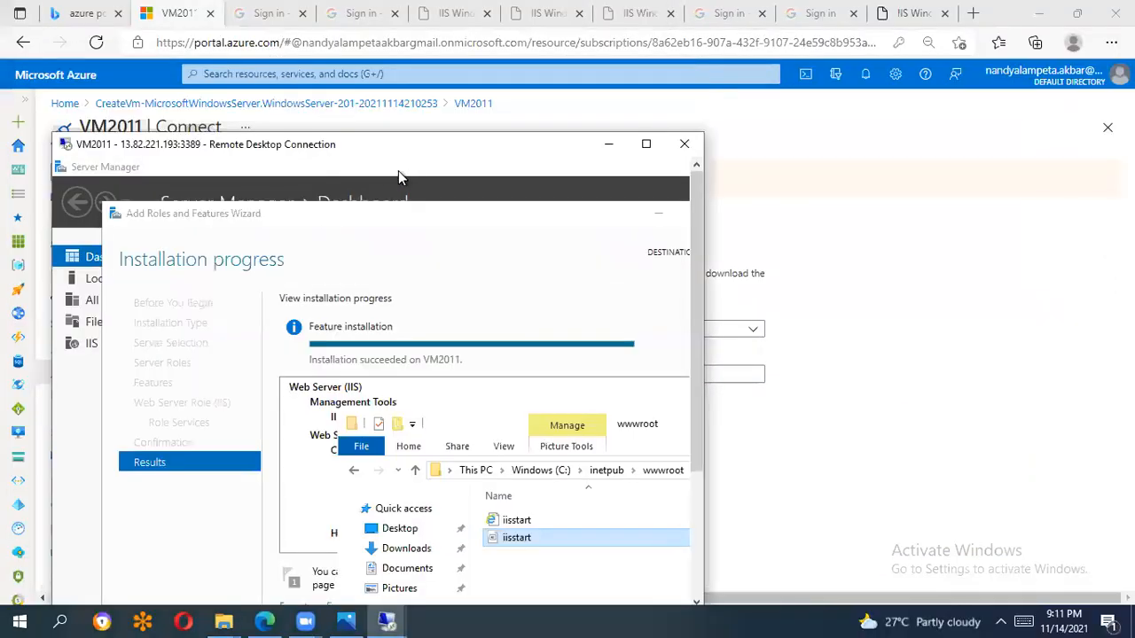
left_click(647, 144)
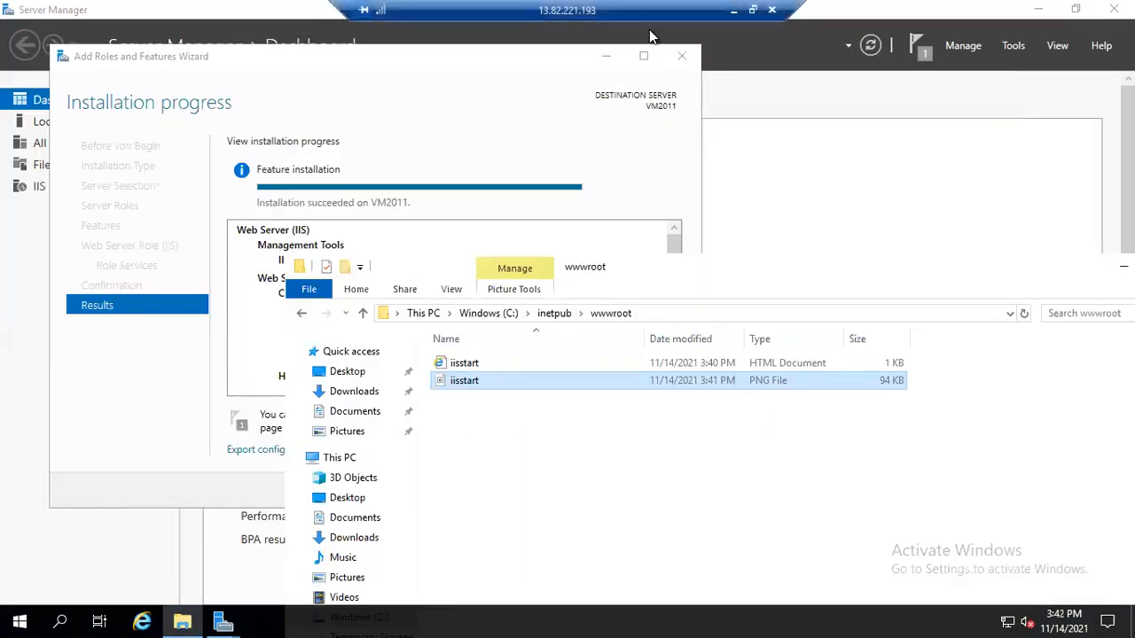
left_click(752, 10)
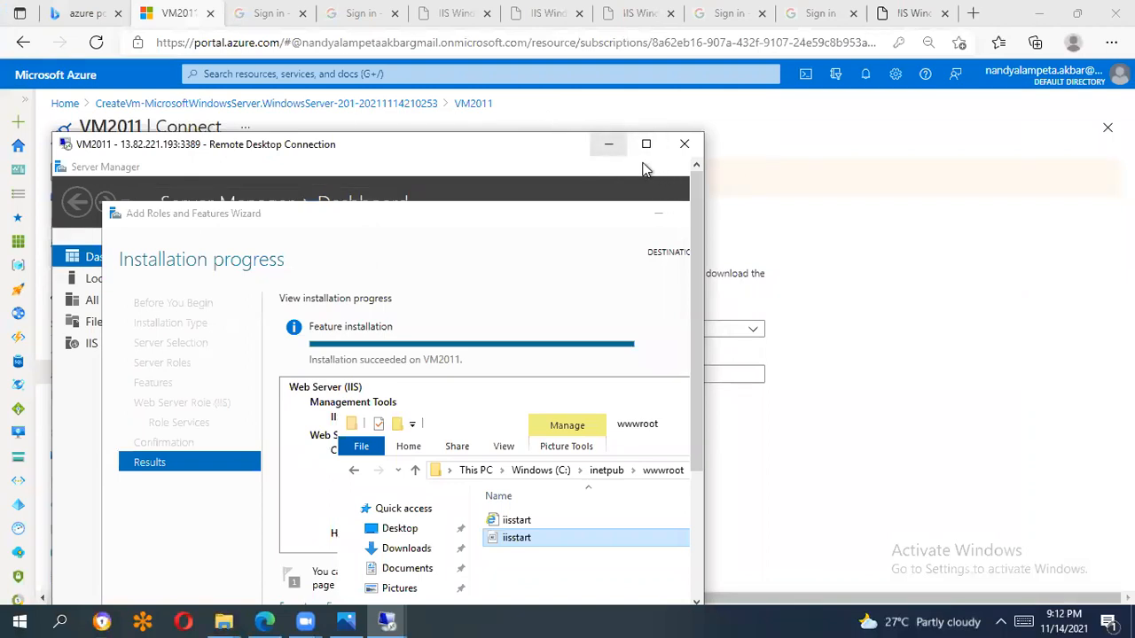
left_click_drag(518, 148, 634, 169)
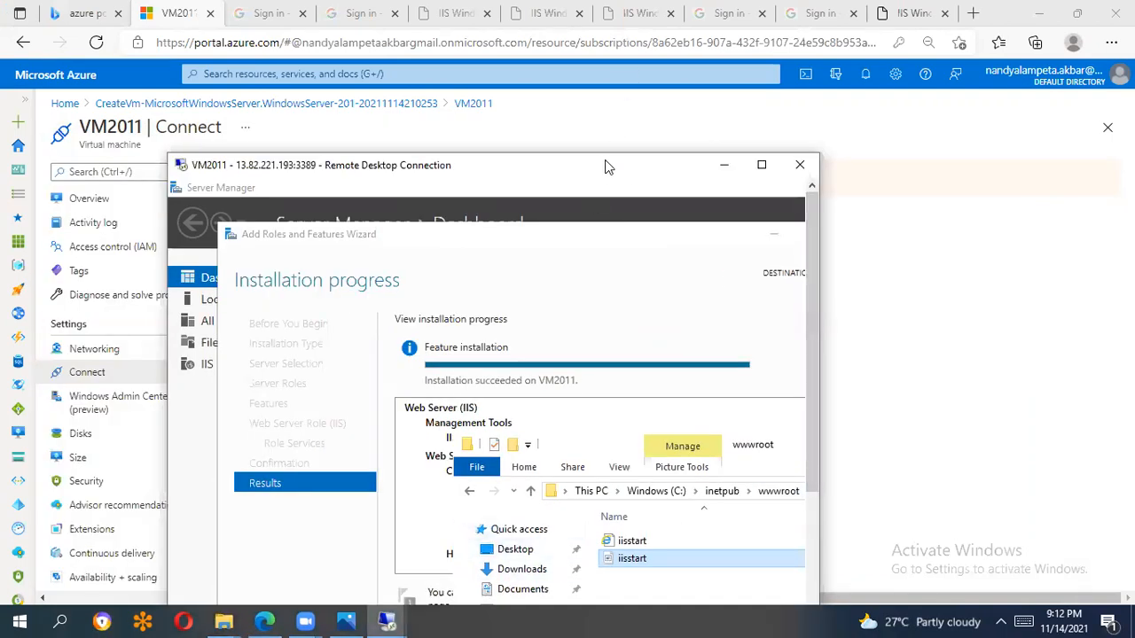
left_click_drag(605, 160, 636, 69)
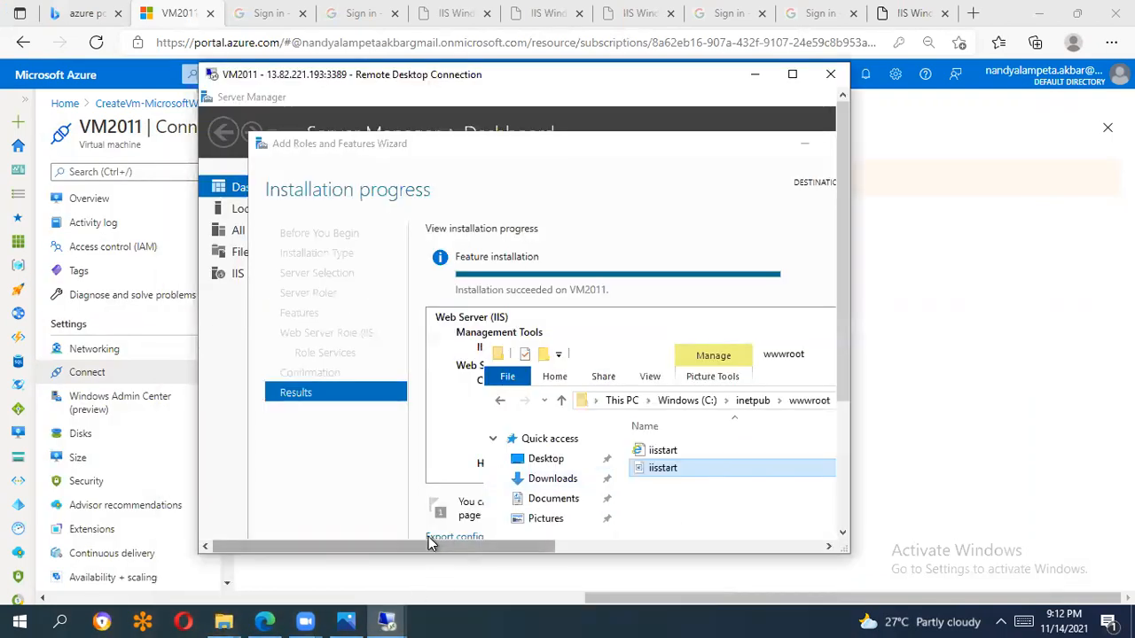
left_click_drag(427, 545, 807, 562)
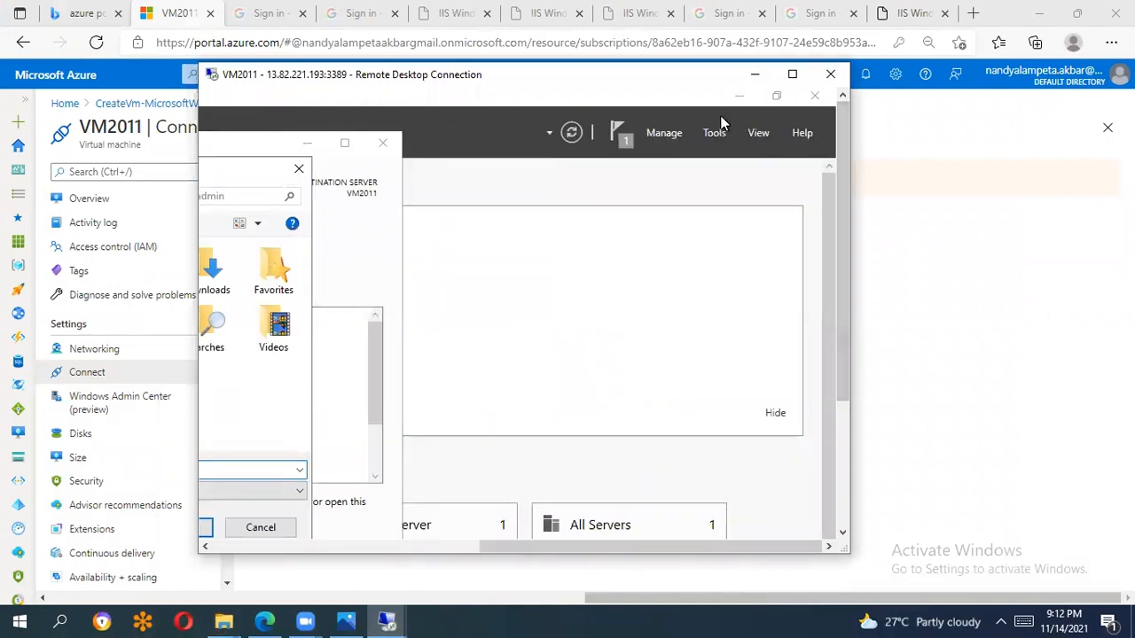
left_click(795, 75)
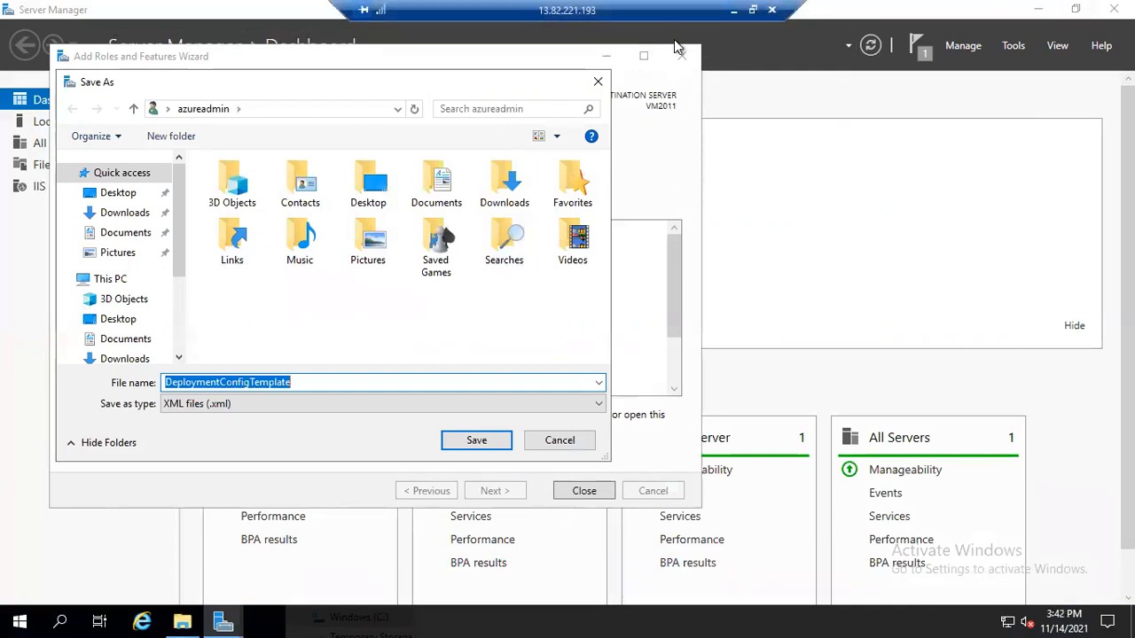
left_click(753, 10)
left_click(792, 74)
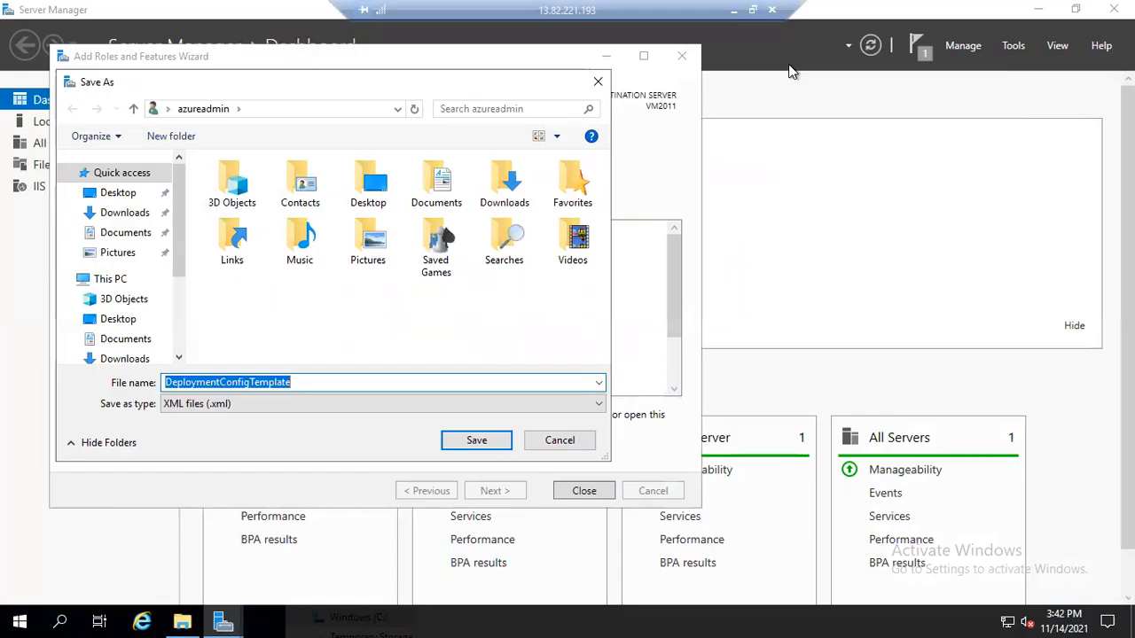
left_click(735, 11)
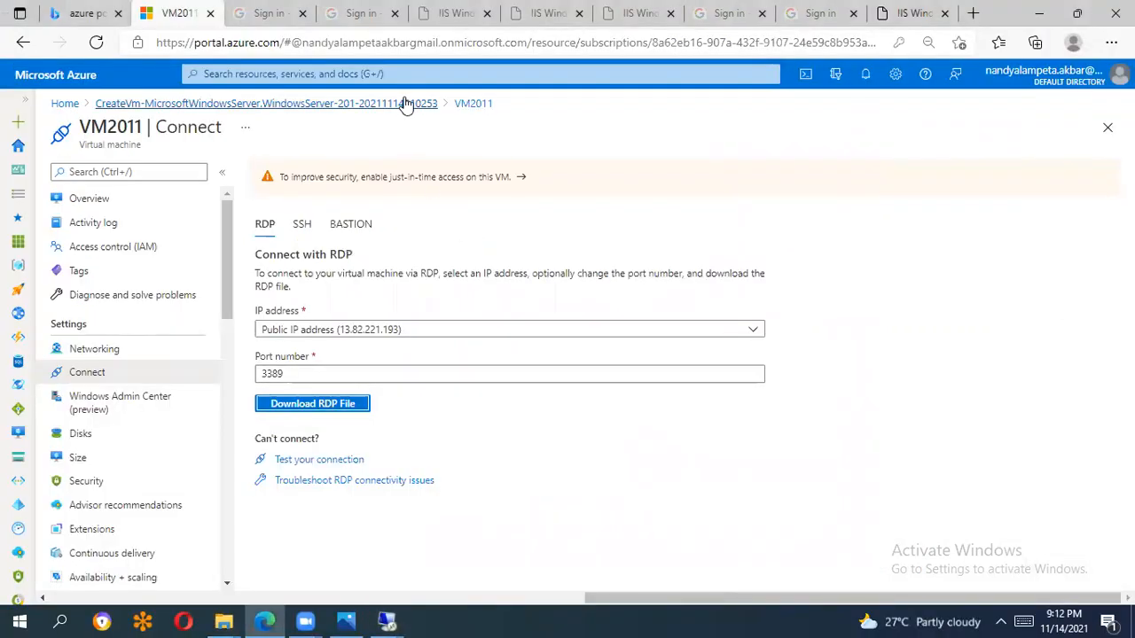
- Go to the VM2011 overview page and bring up the Downloads File Explorer window
left_click(468, 104)
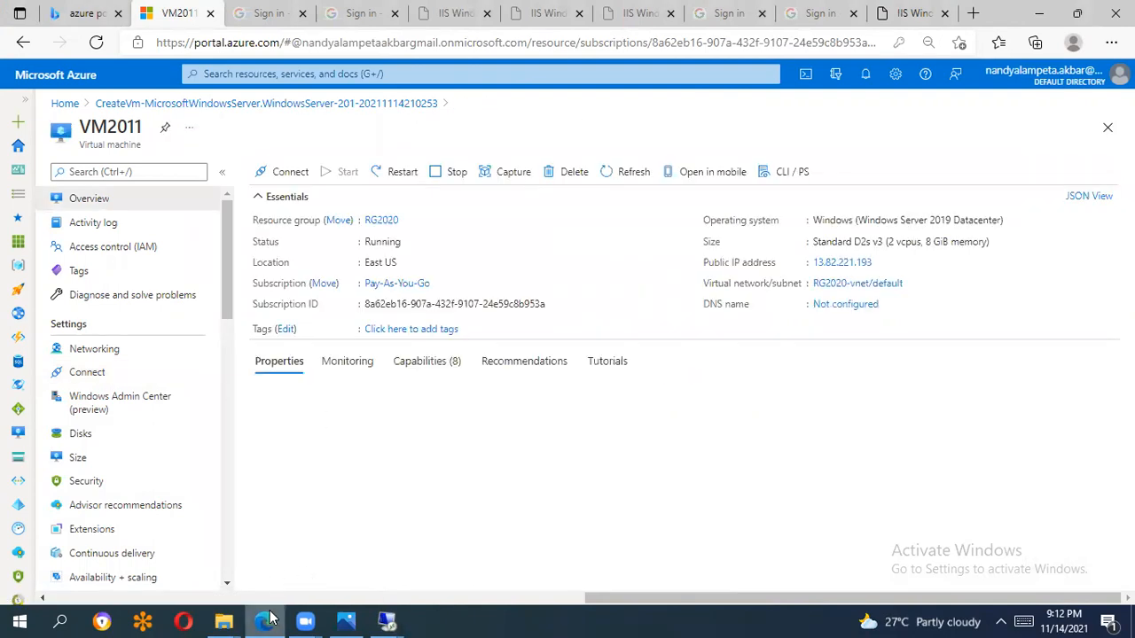
left_click(218, 621)
left_click(220, 621)
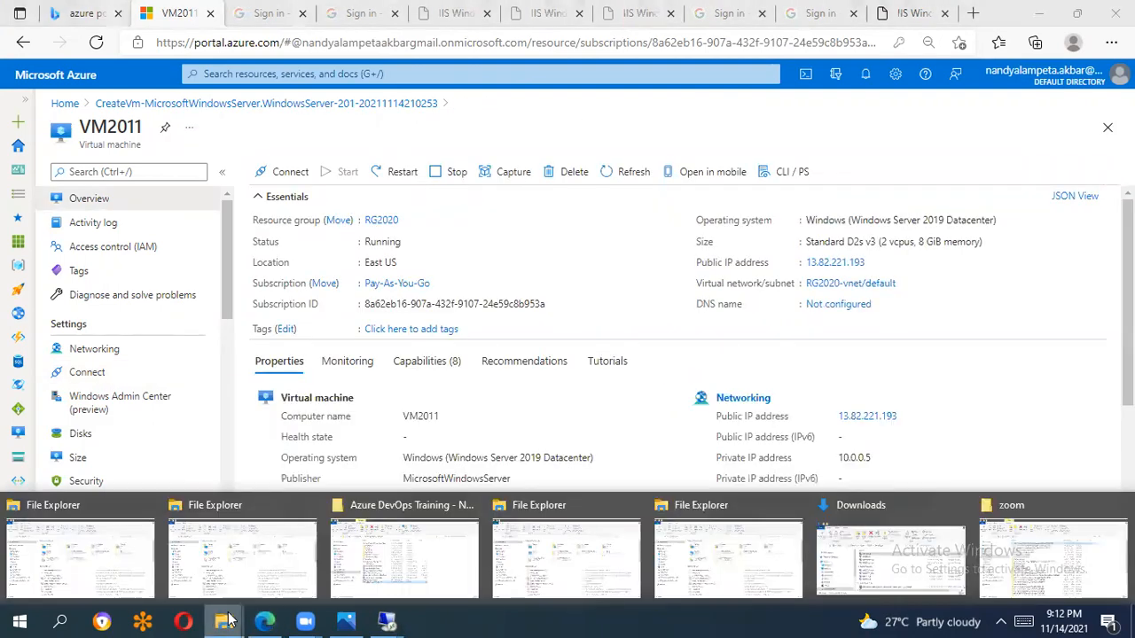
left_click(872, 546)
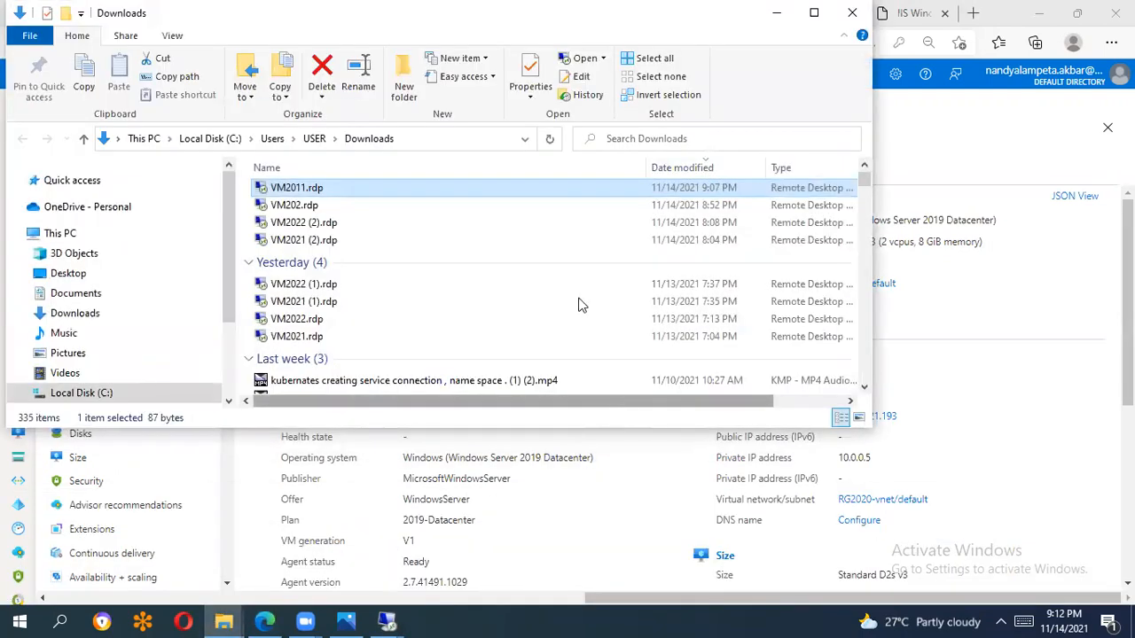
- Launch VM2011.rdp from Downloads to start the remote connection to 13.82.221.193
left_click(300, 188)
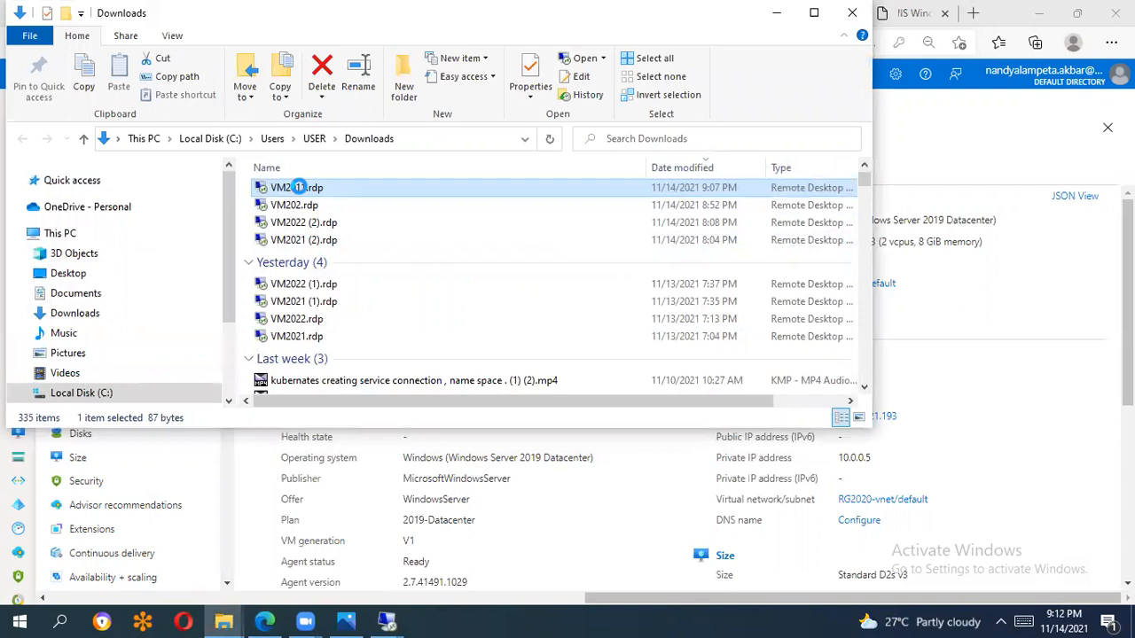
left_click(302, 188)
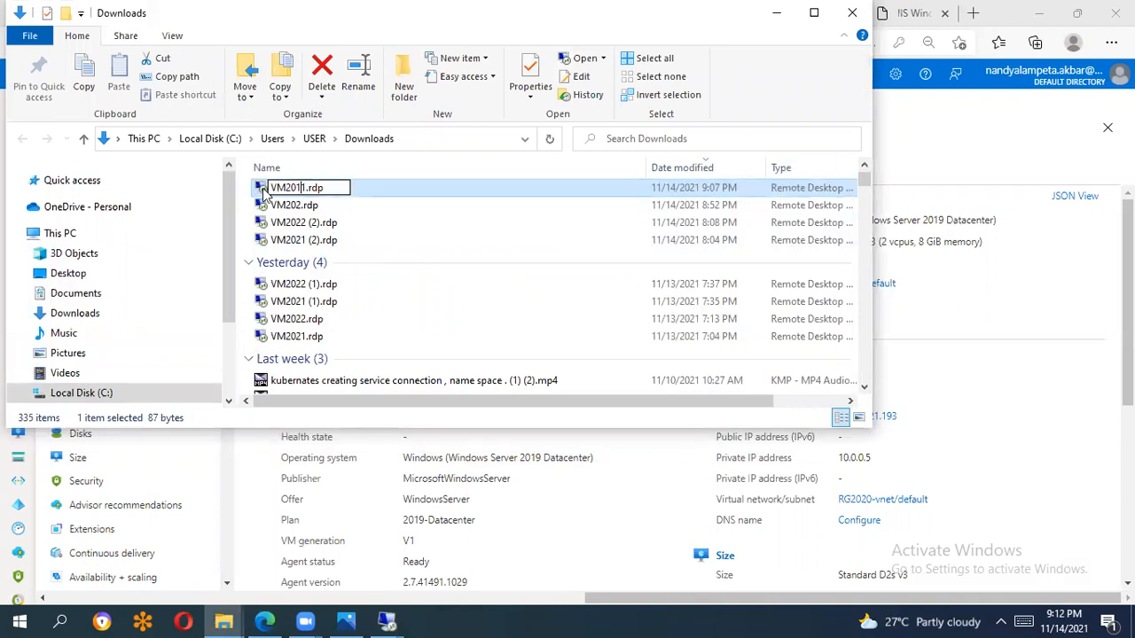
left_click(260, 189)
double_click(260, 189)
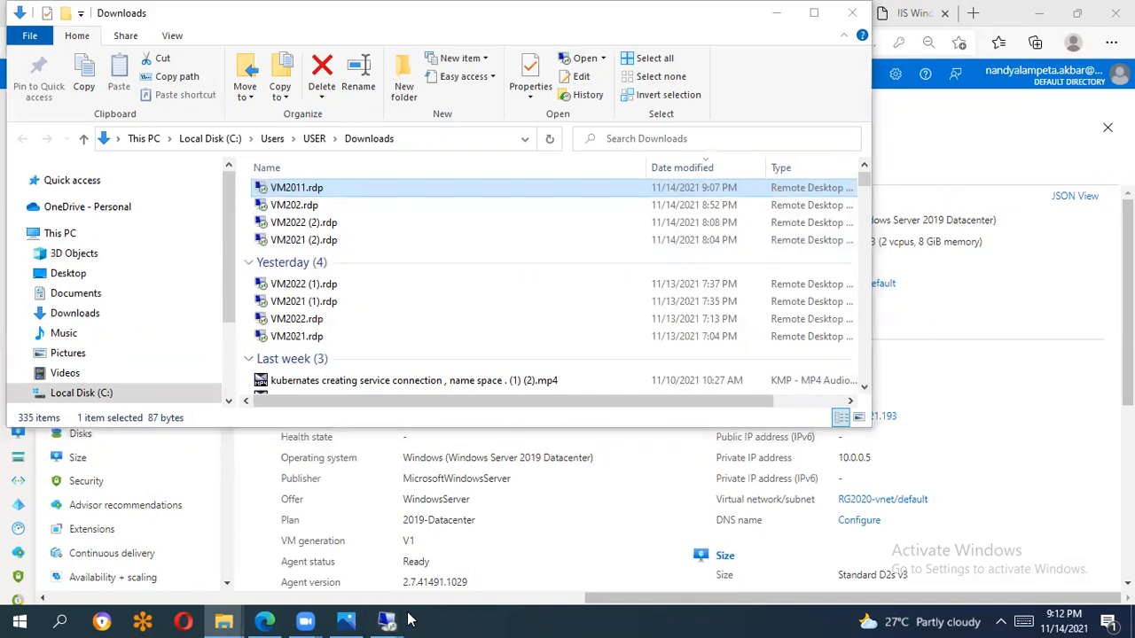
mouse_move(394, 620)
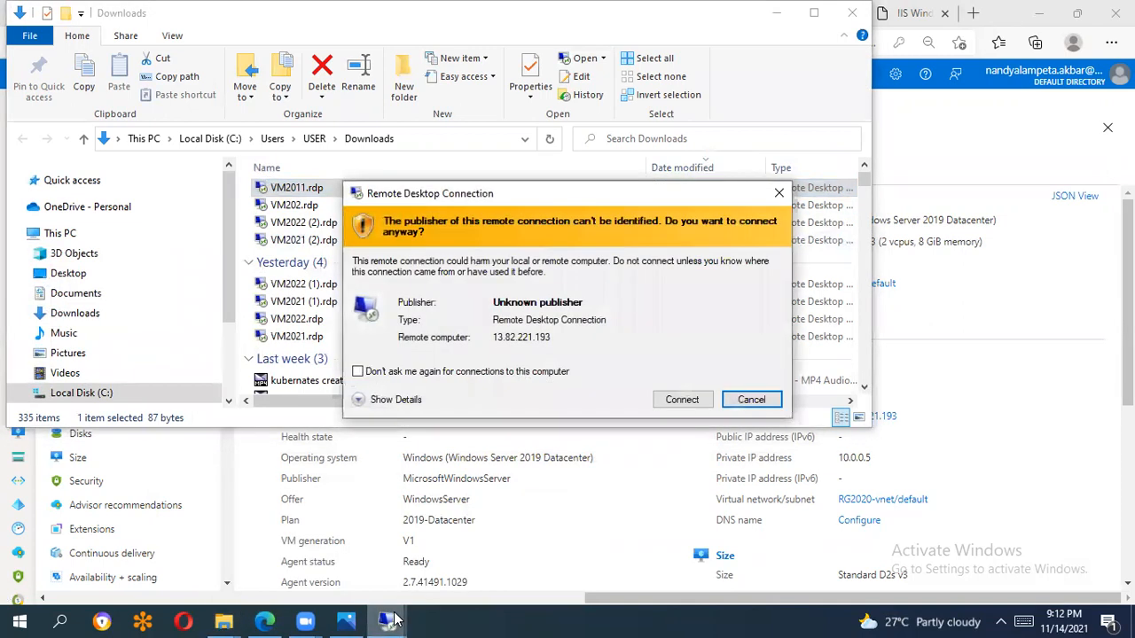
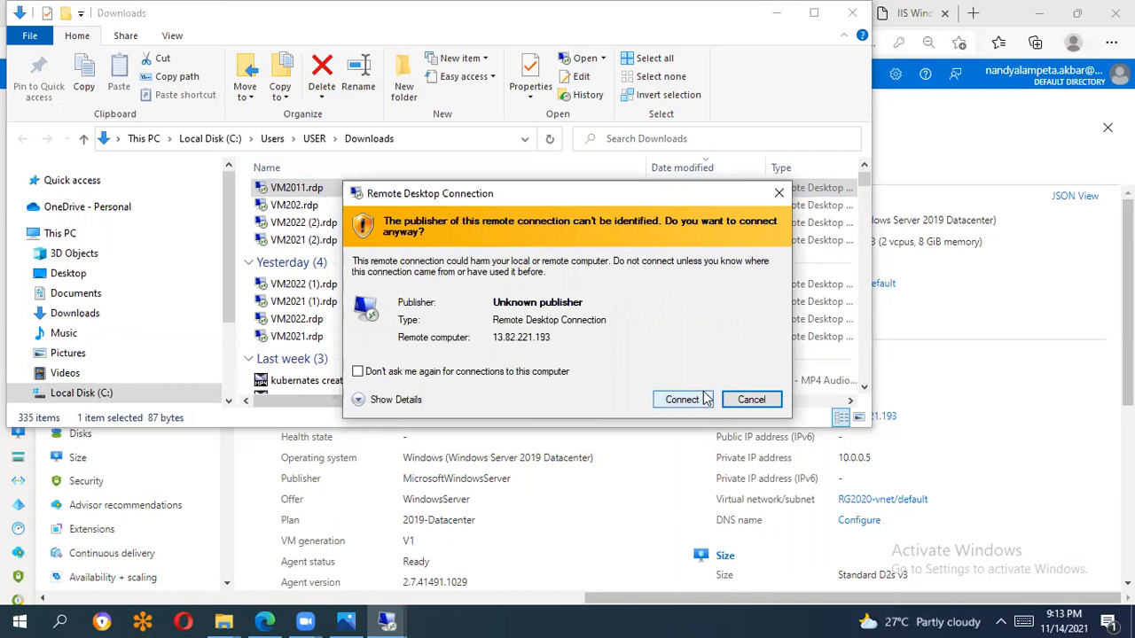
- Cancel the VM2011 remote desktop connection and minimize the Downloads folder
left_click(750, 400)
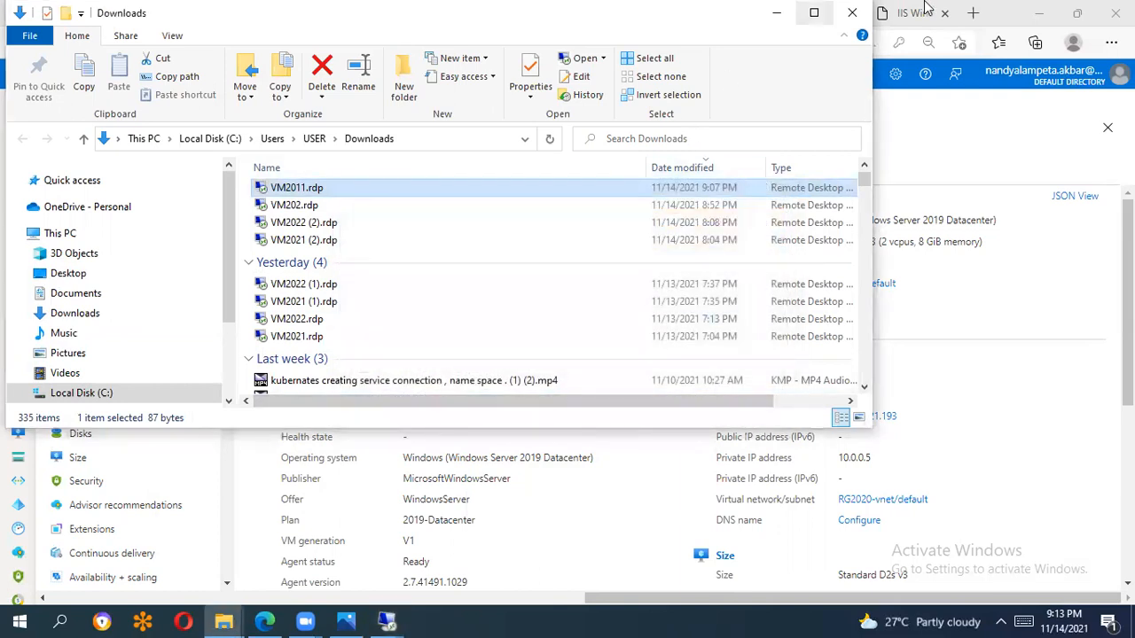
left_click(777, 13)
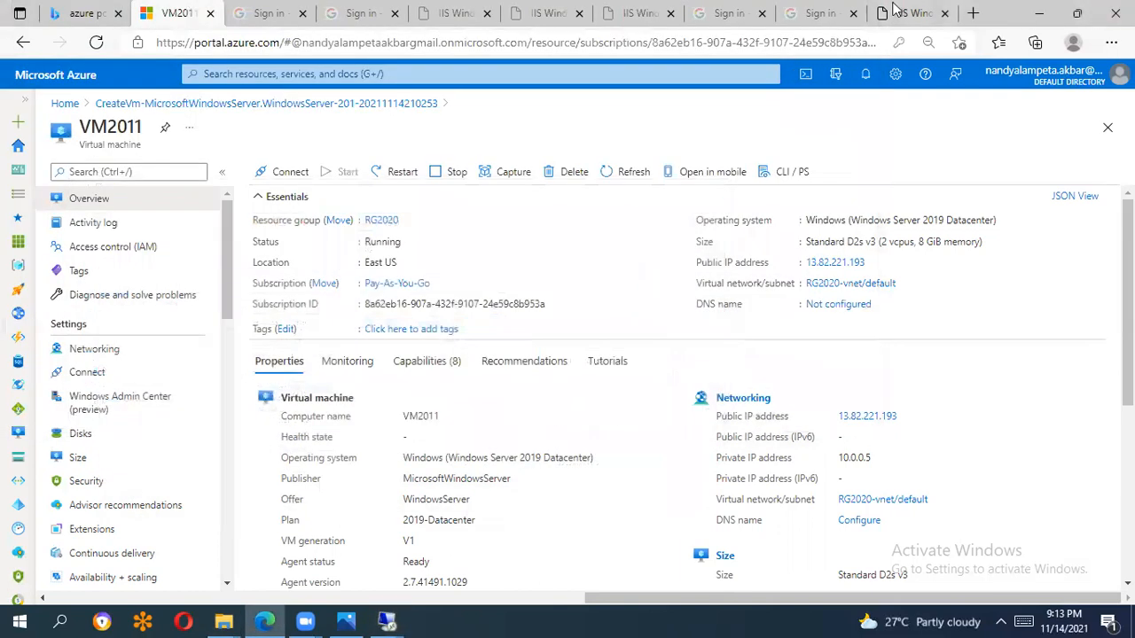
- Load 13.82.221.193 in a new Edge tab to view VM2011's IIS page
left_click(973, 13)
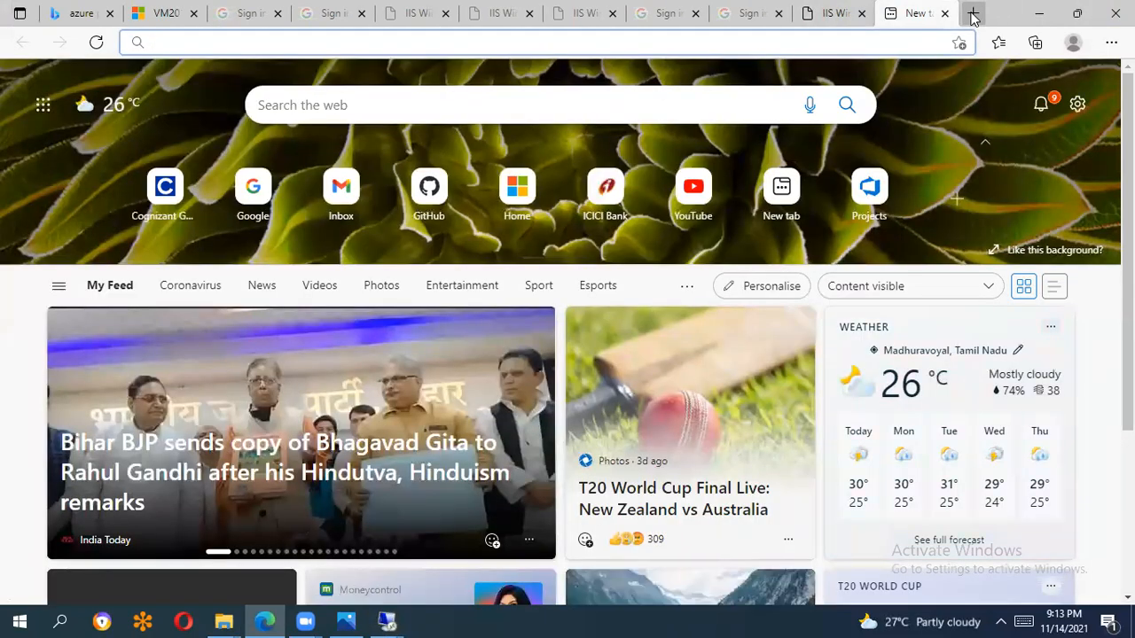
type("13")
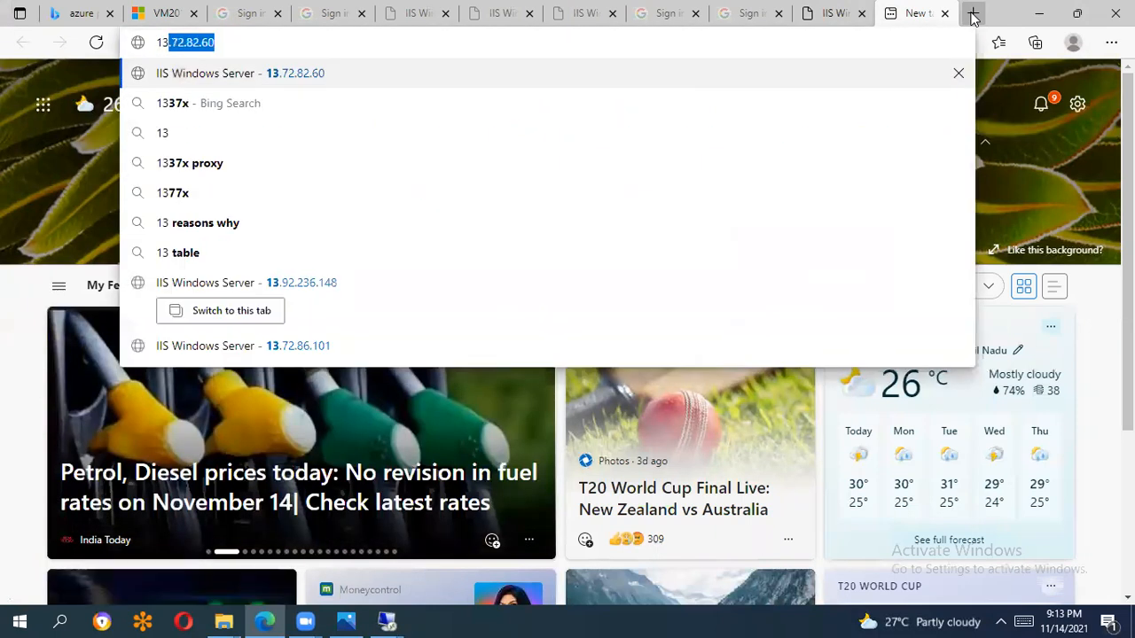
type(".")
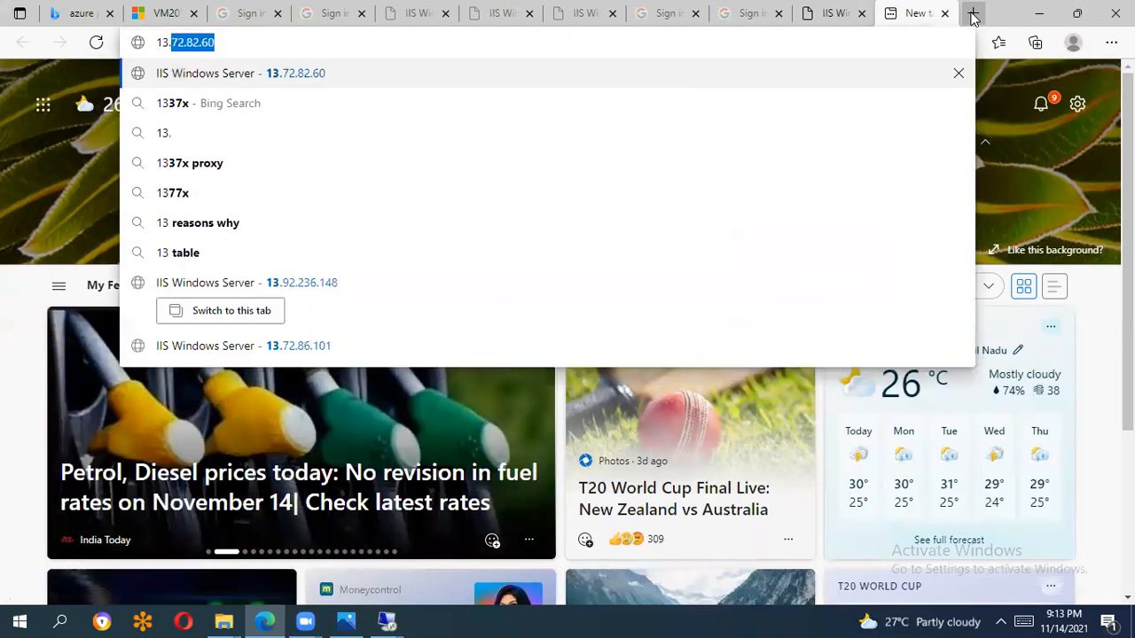
type("82")
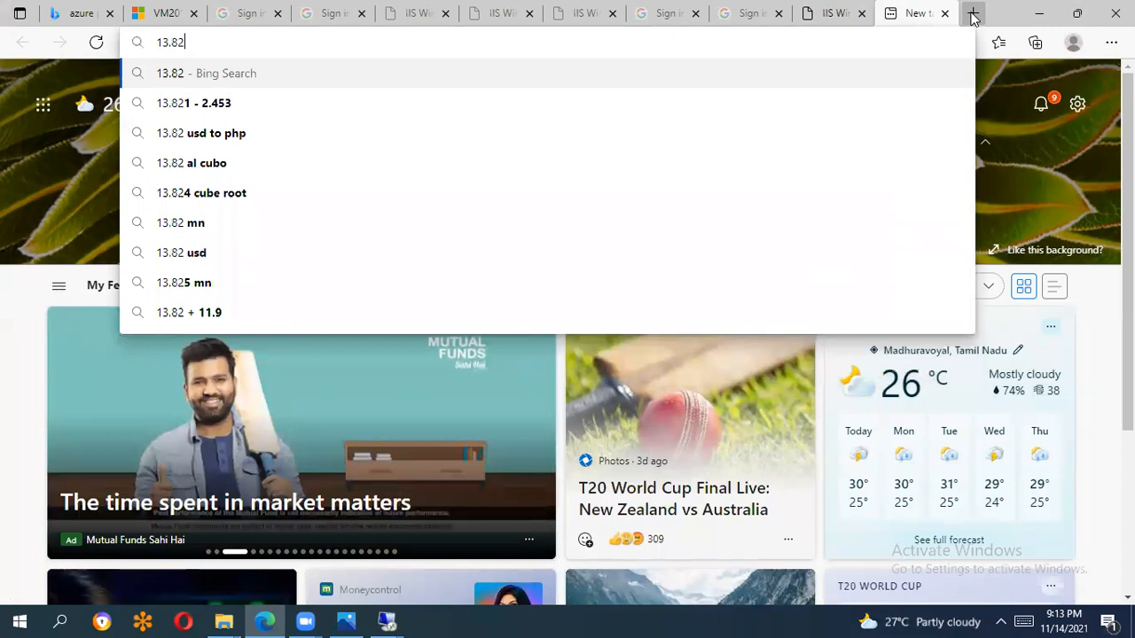
type(".")
type("22")
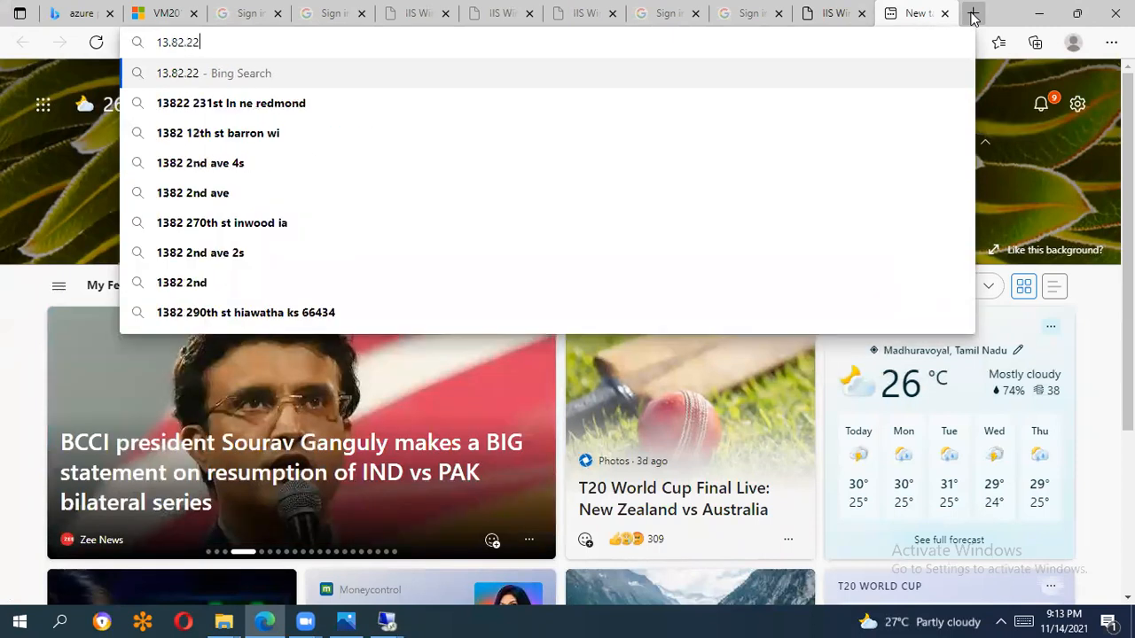
type("1.")
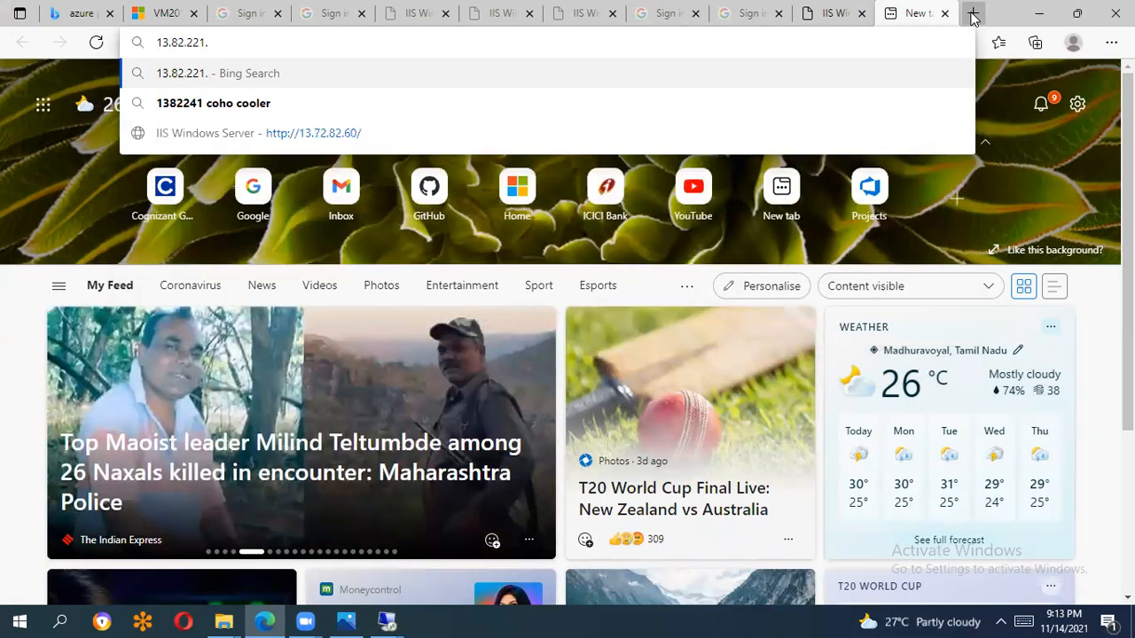
type("193")
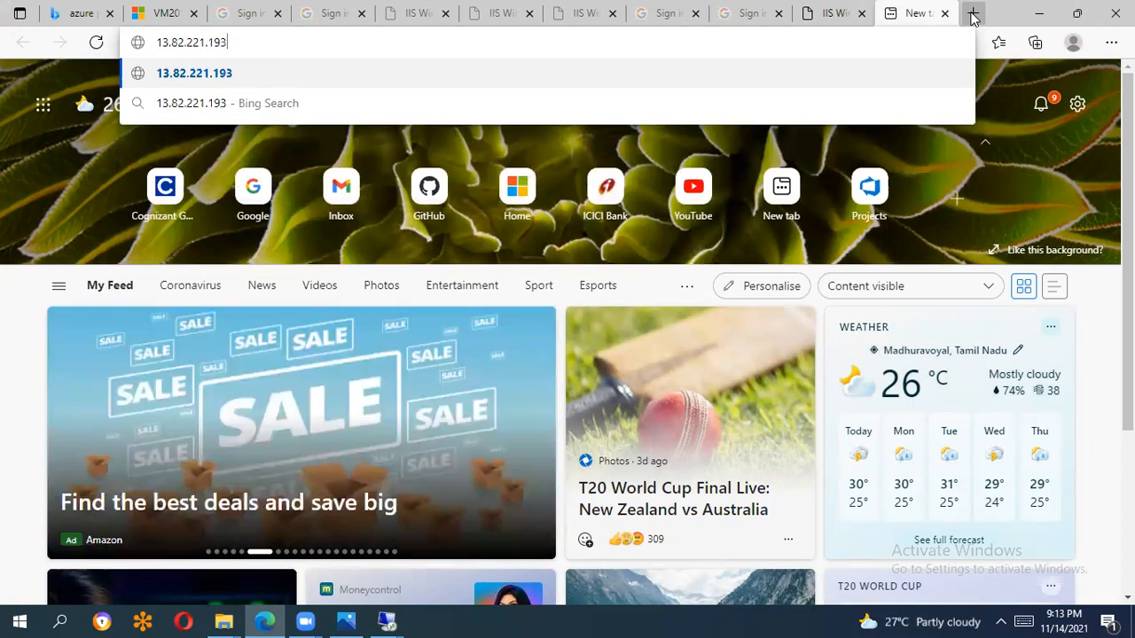
key("Return")
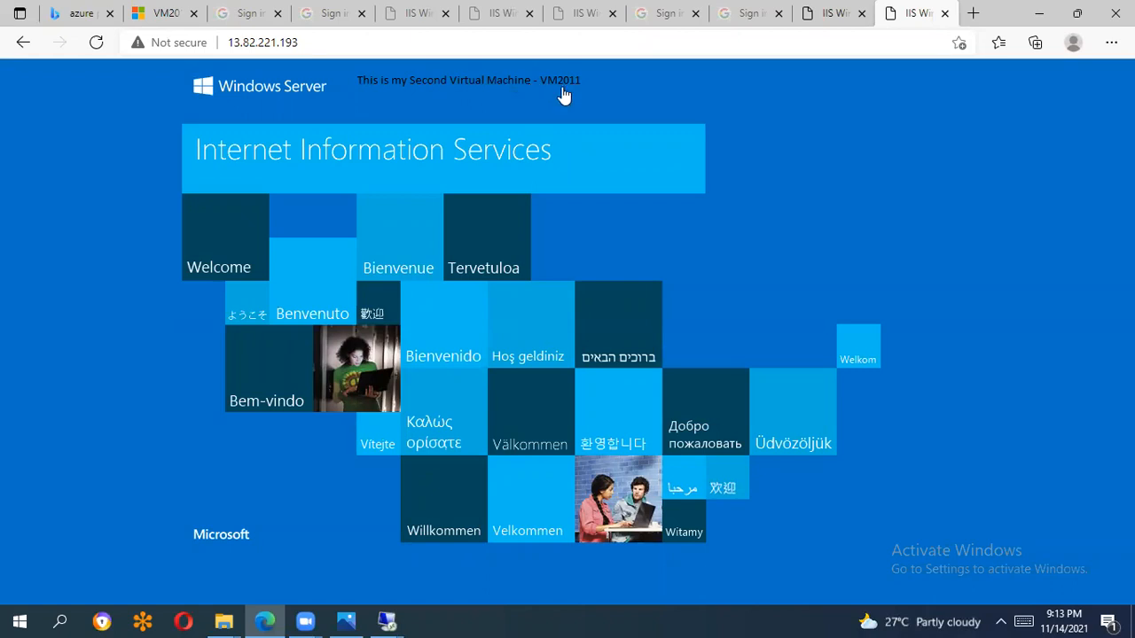
- Return to the portal home and begin a new load balancer from the Load balancers list
left_click(78, 19)
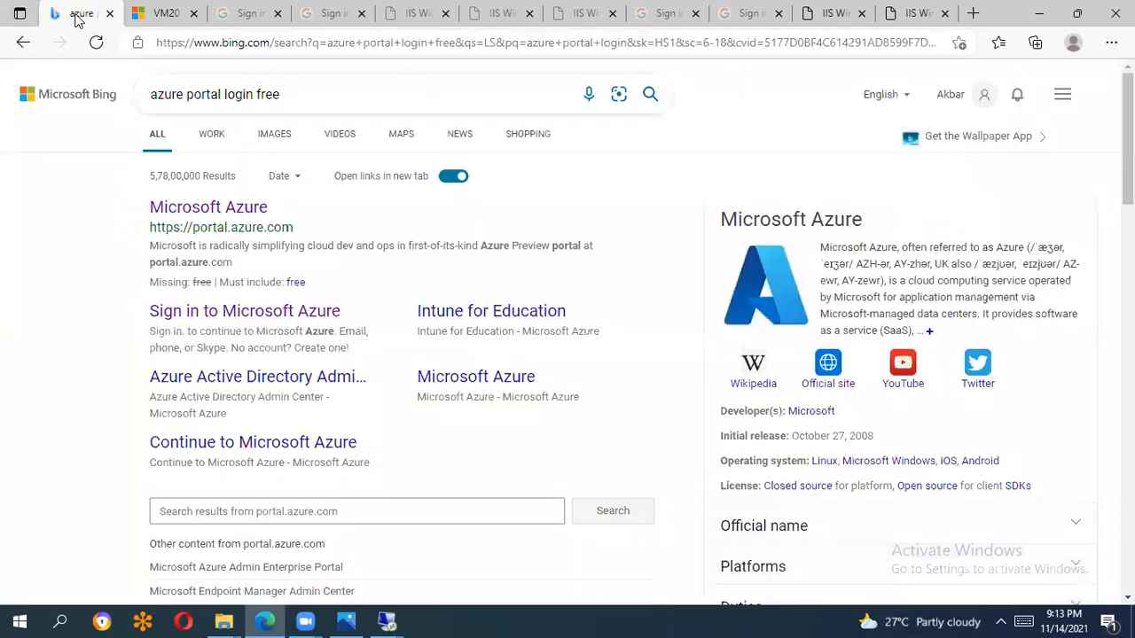
left_click(164, 15)
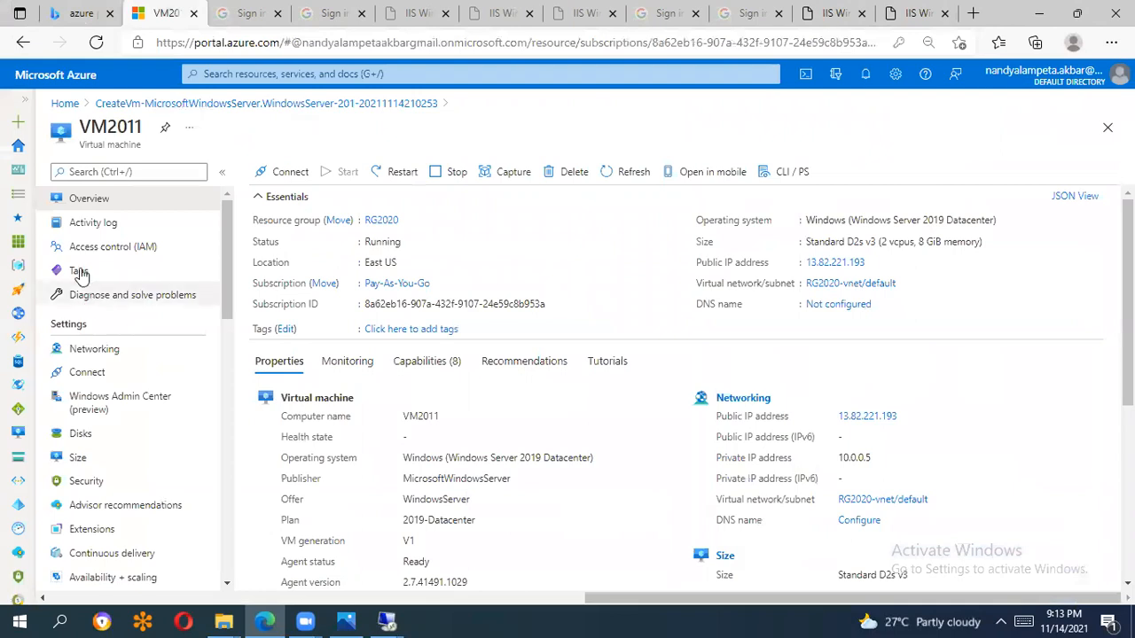
left_click(69, 103)
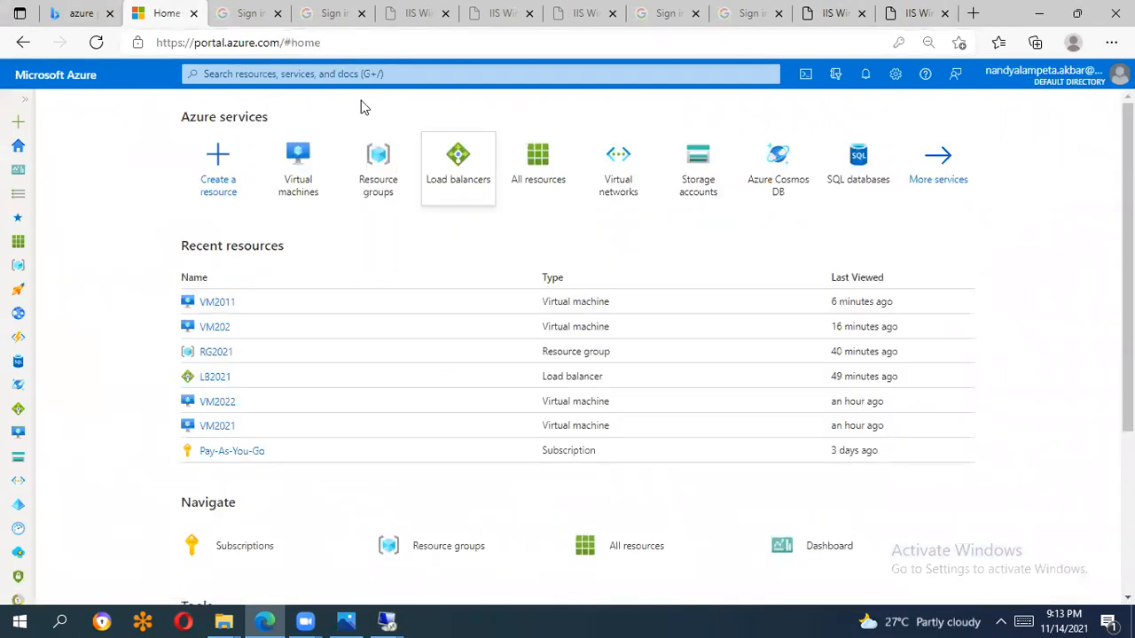
left_click(461, 176)
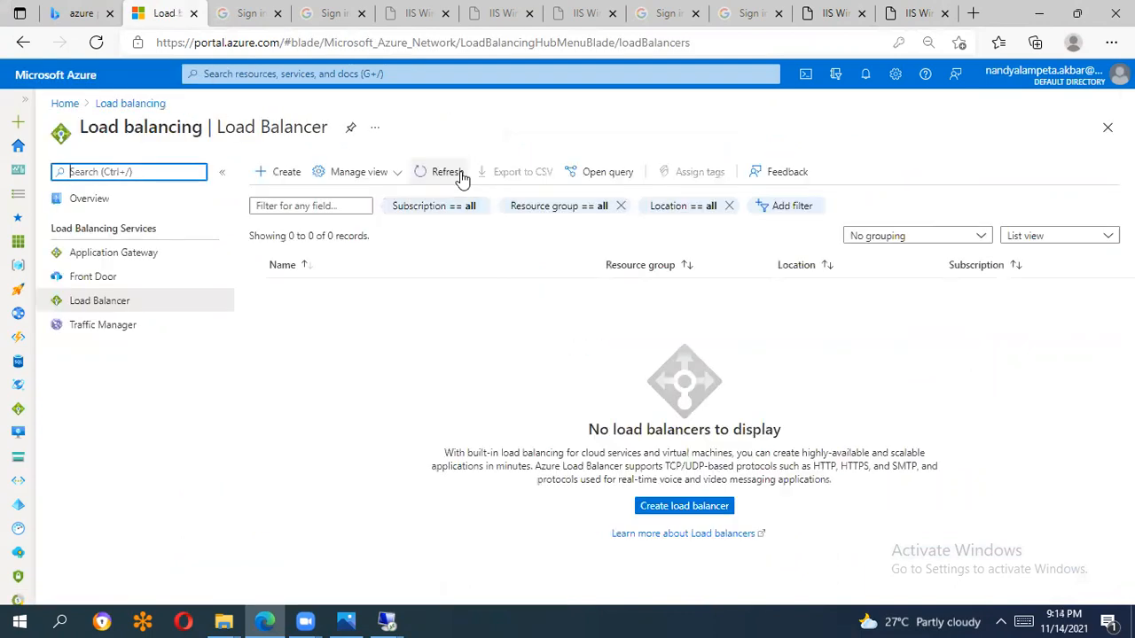
left_click(679, 517)
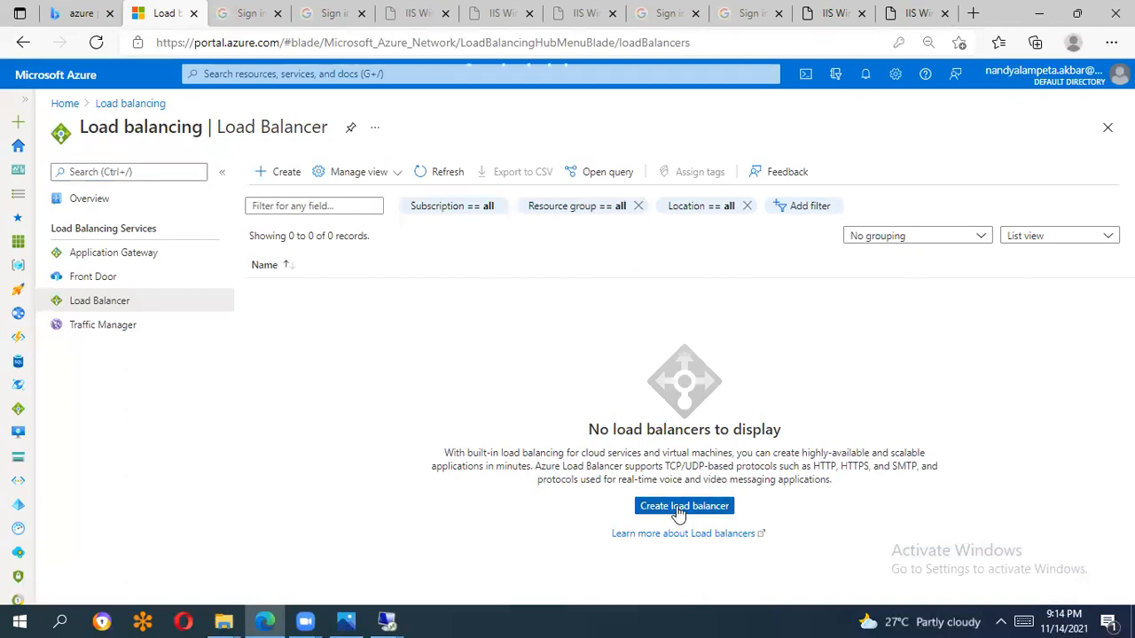
left_click(676, 505)
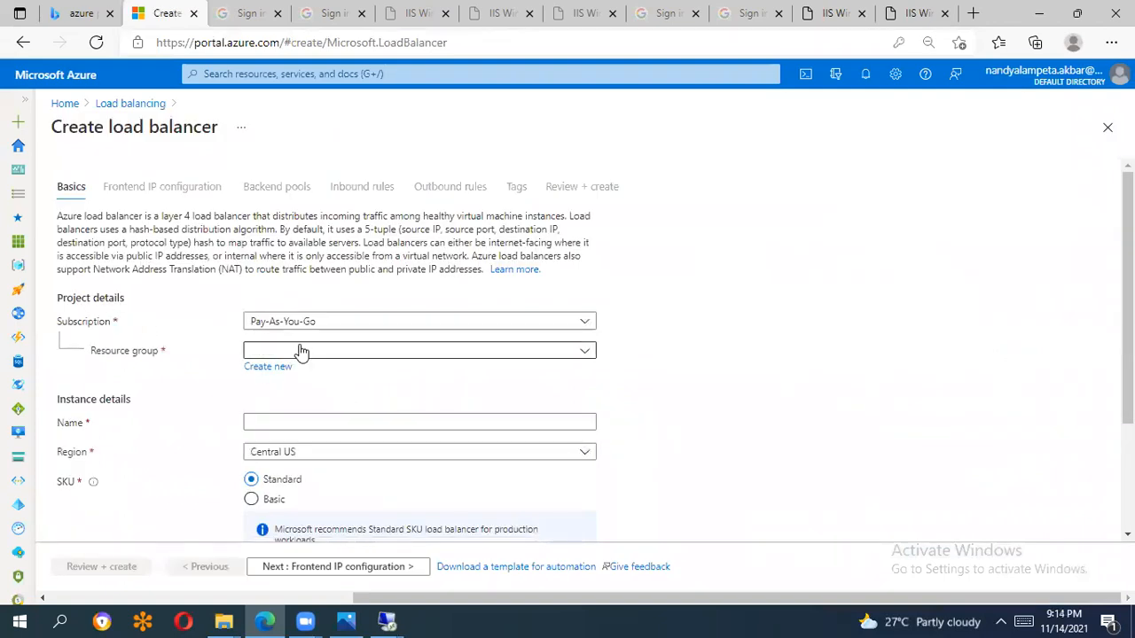
- Set resource group RG2020, name LB and Basic SKU, then continue to frontend IP configuration
left_click(299, 351)
left_click(259, 426)
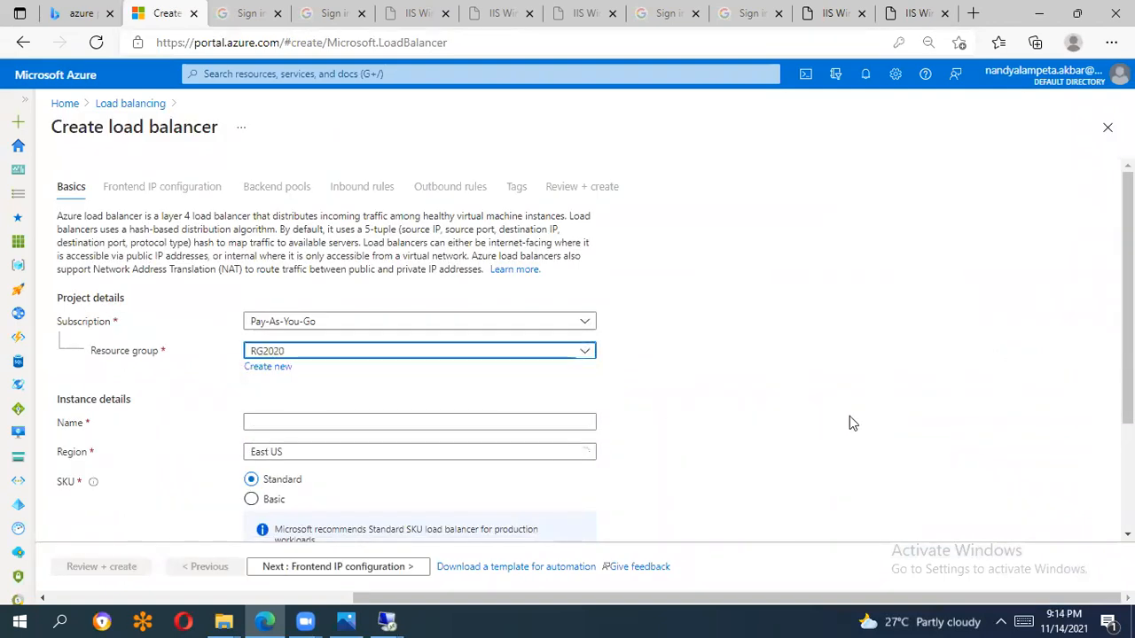
scroll(849, 422, "down", 2)
scroll(798, 408, "up", 1)
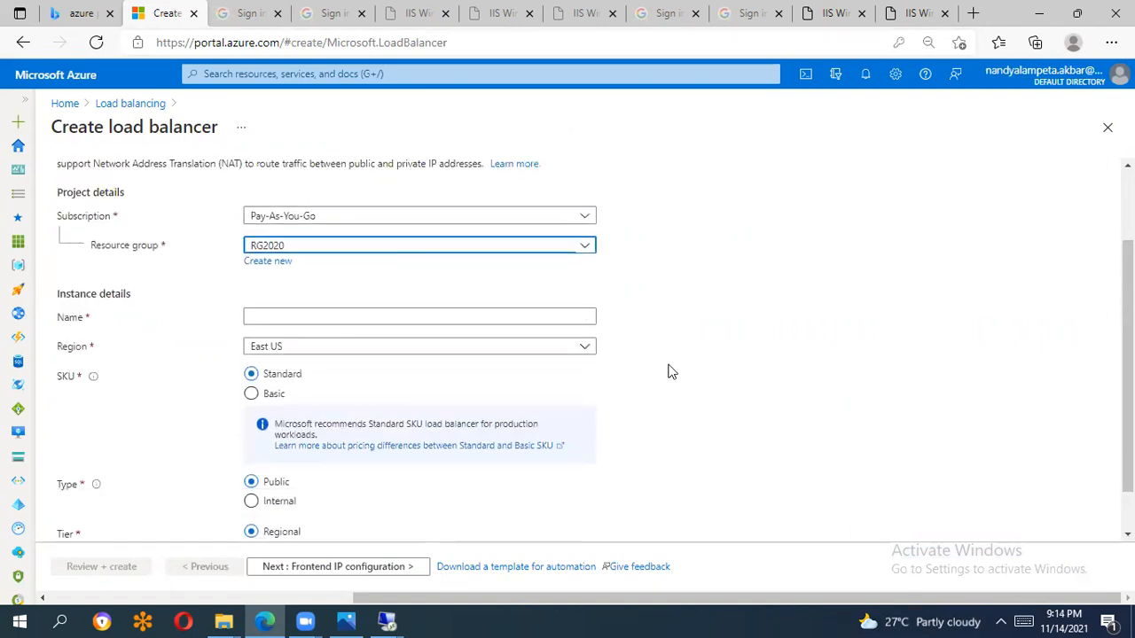
left_click(330, 322)
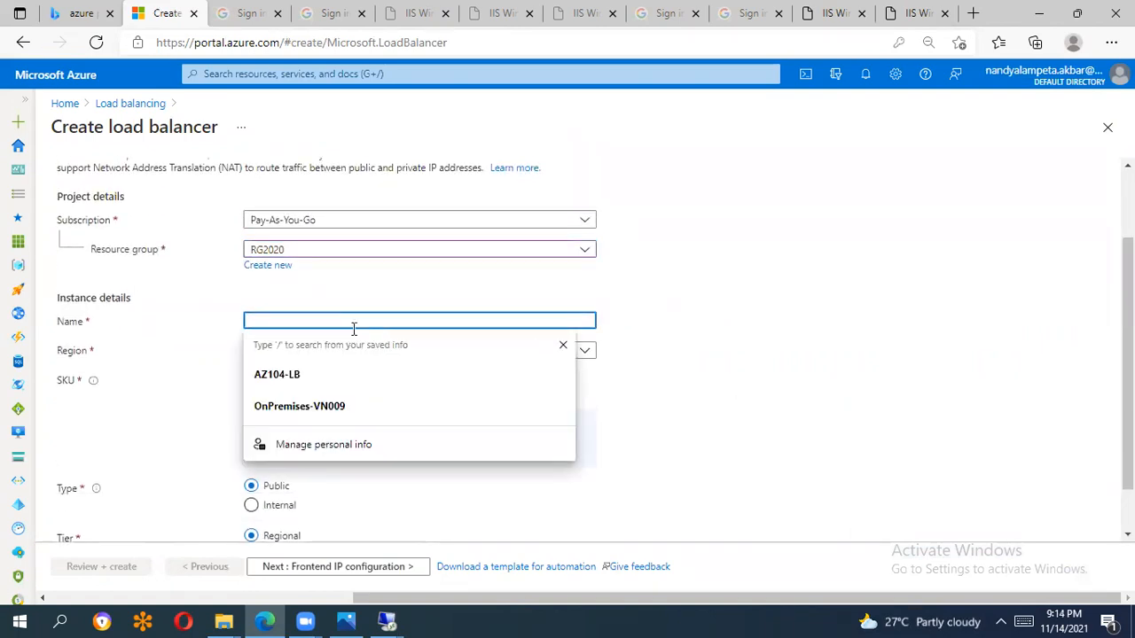
type("LB")
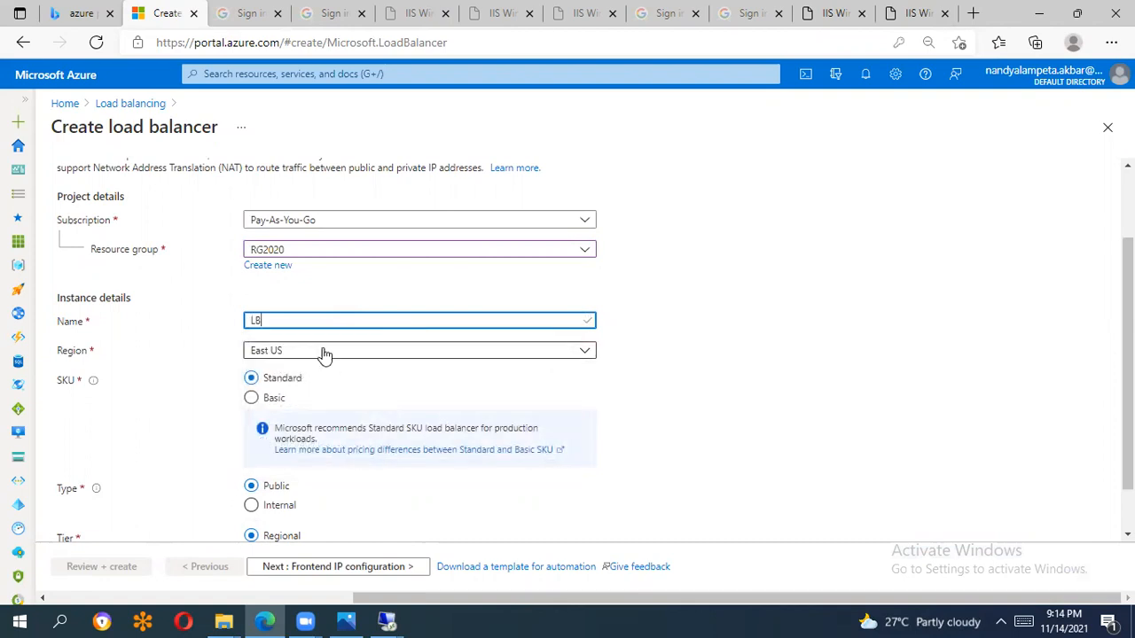
type("202")
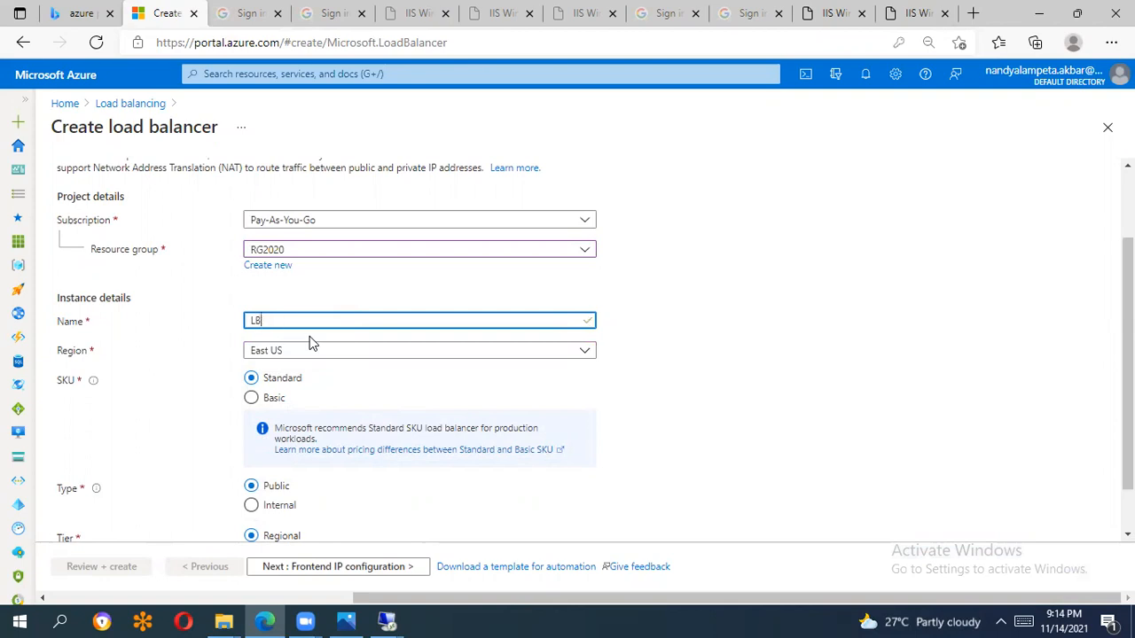
scroll(311, 345, "down", 1)
left_click(251, 340)
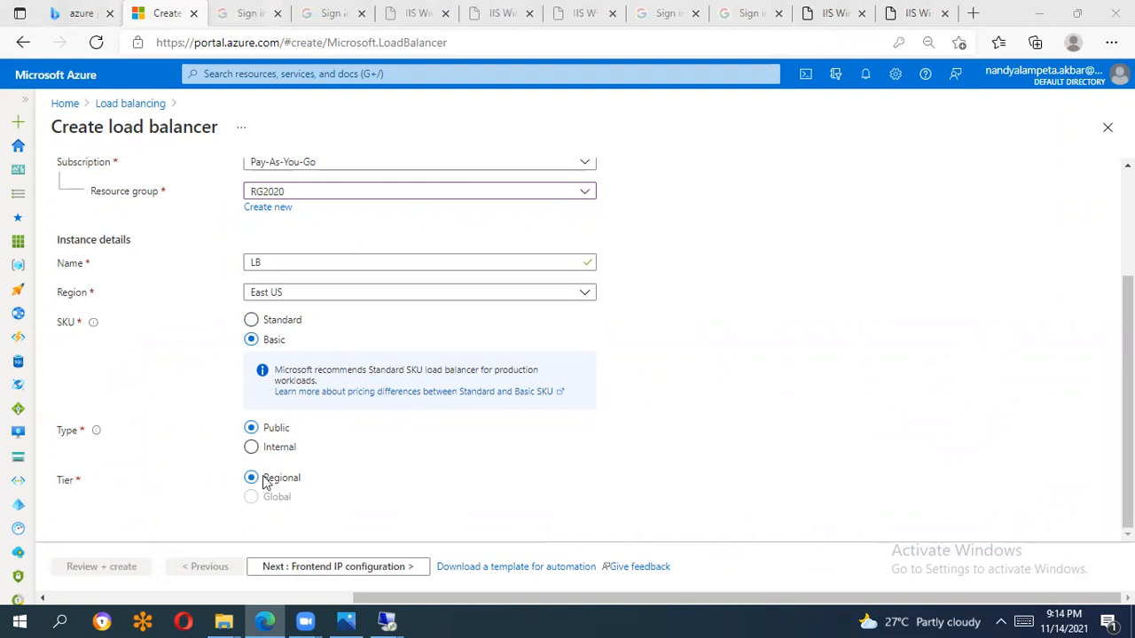
left_click(333, 567)
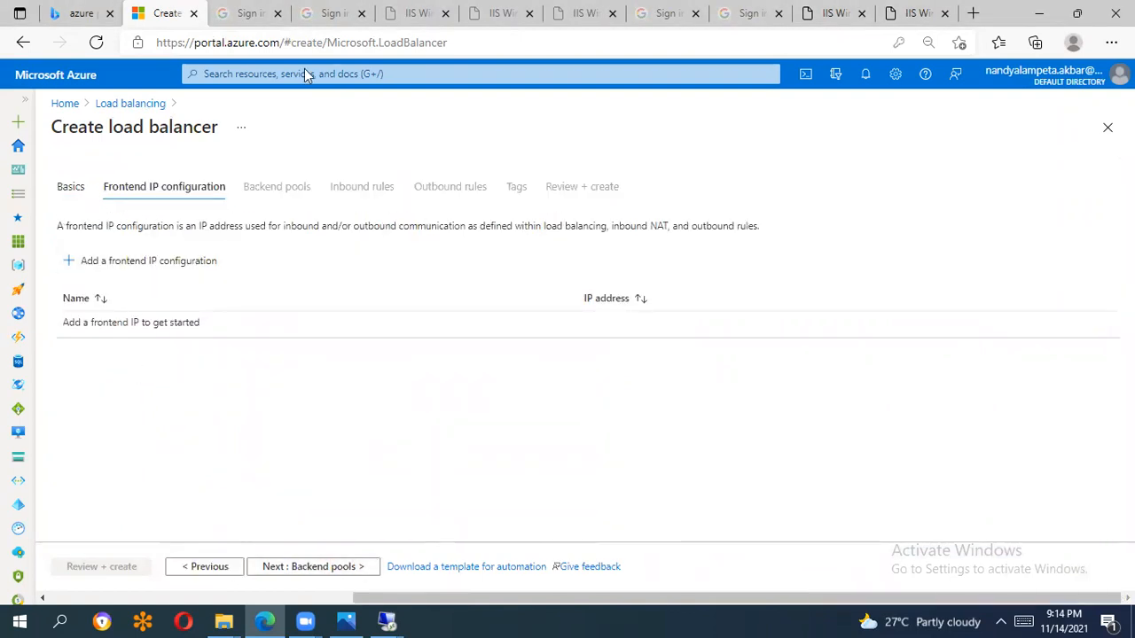
- Add frontend IP configuration FIP with a new public IP FIP, then continue to backend pools
left_click(170, 263)
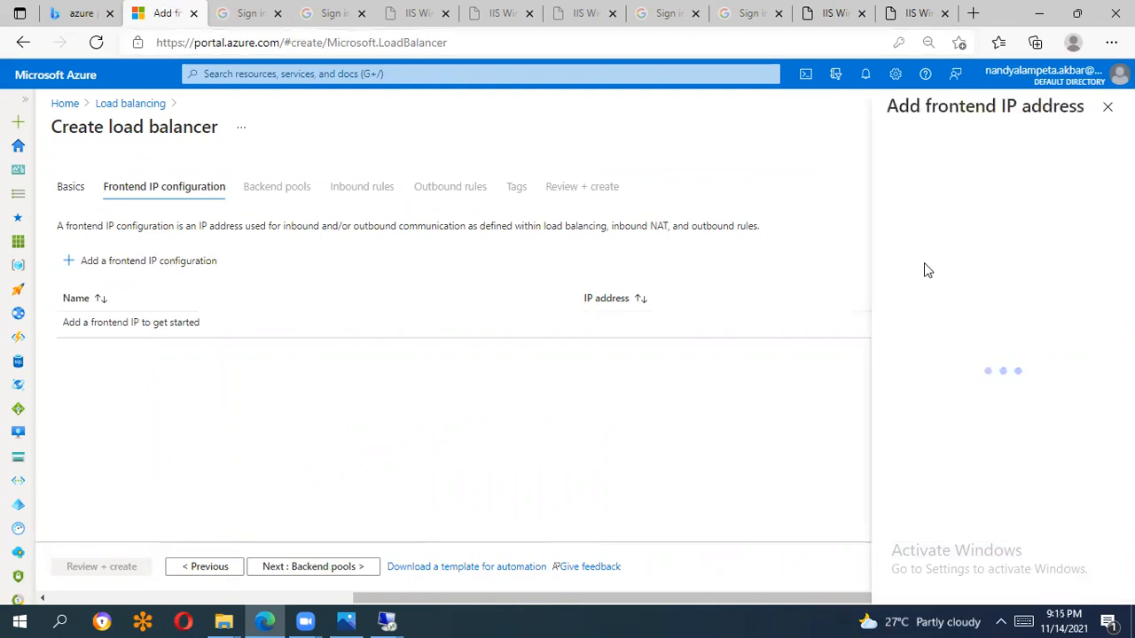
type("FIP")
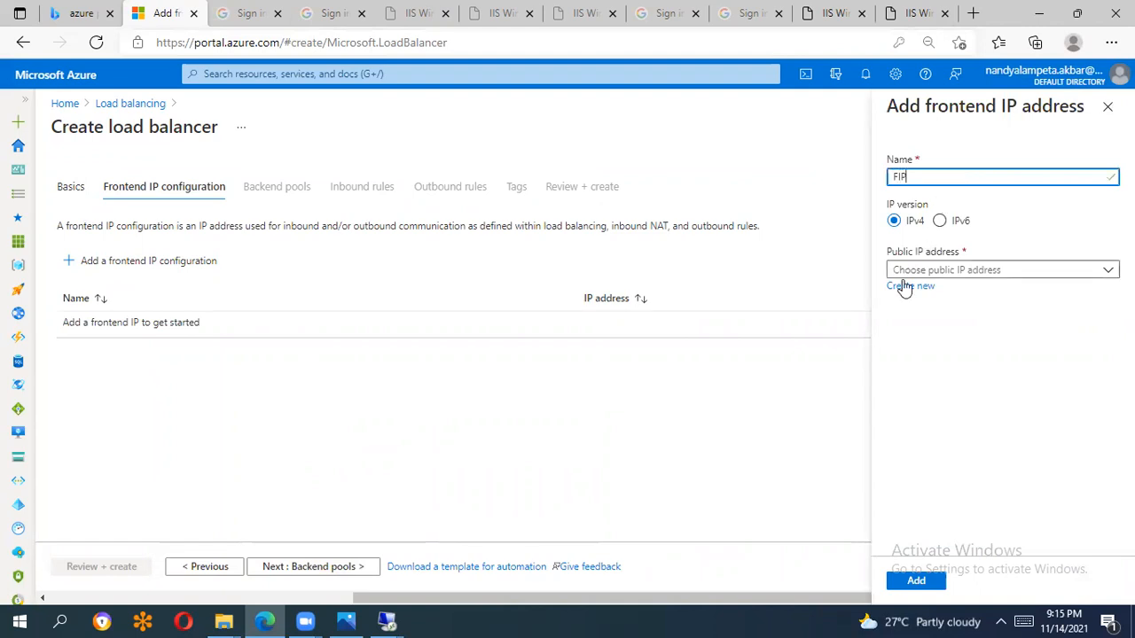
left_click(905, 286)
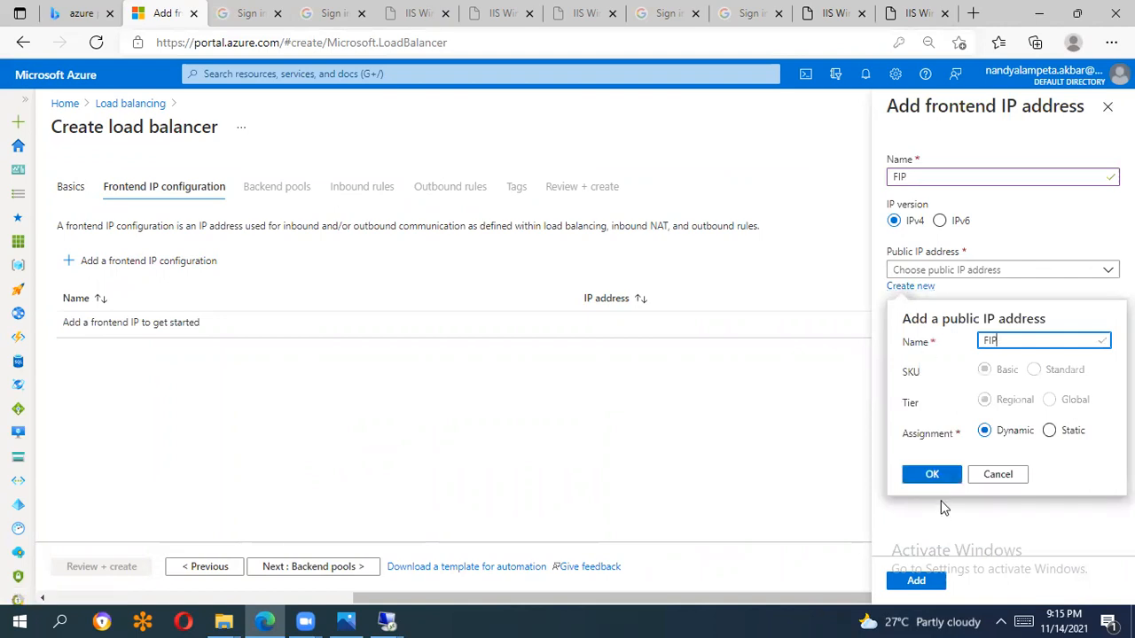
left_click(932, 475)
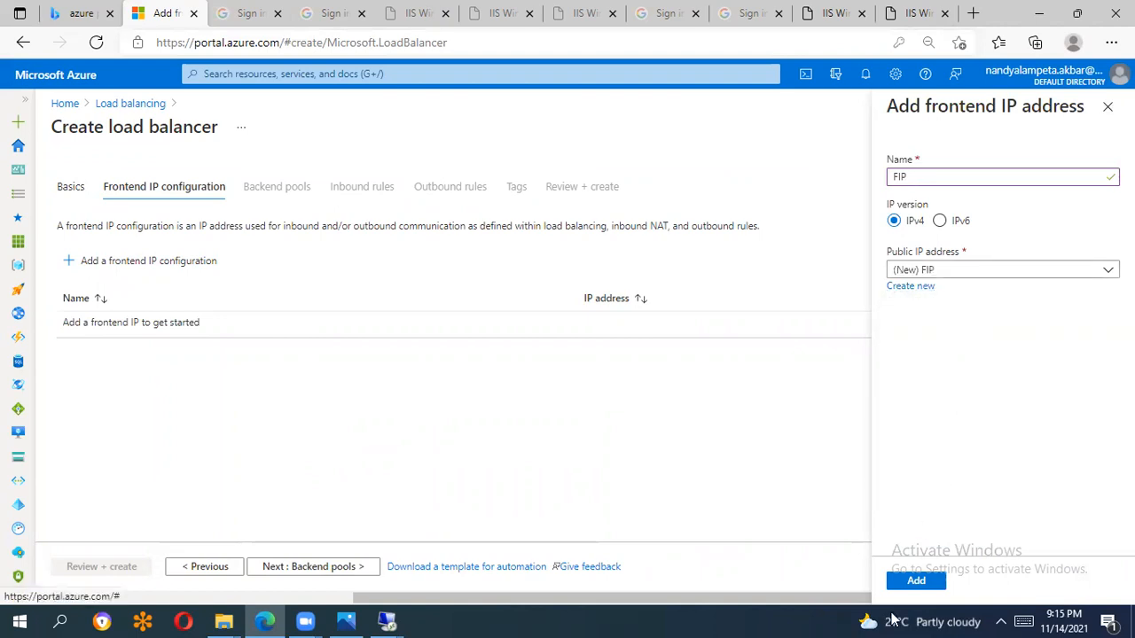
left_click(914, 582)
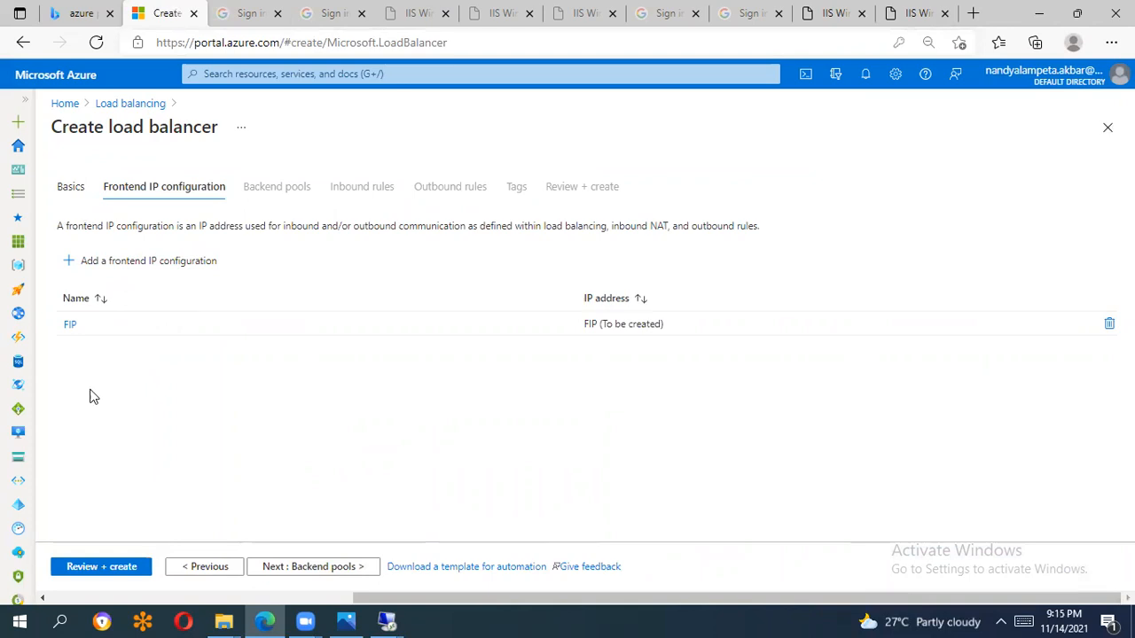
left_click(323, 572)
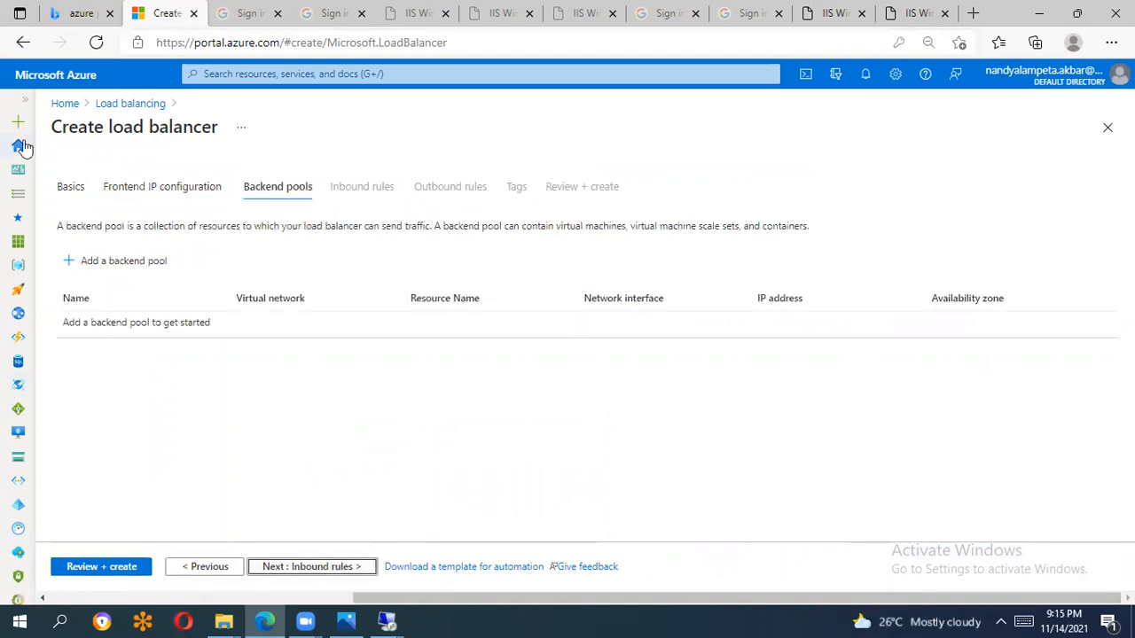
- Name the backend pool BP on RG2020-vnet, associated with virtual machines
left_click(127, 273)
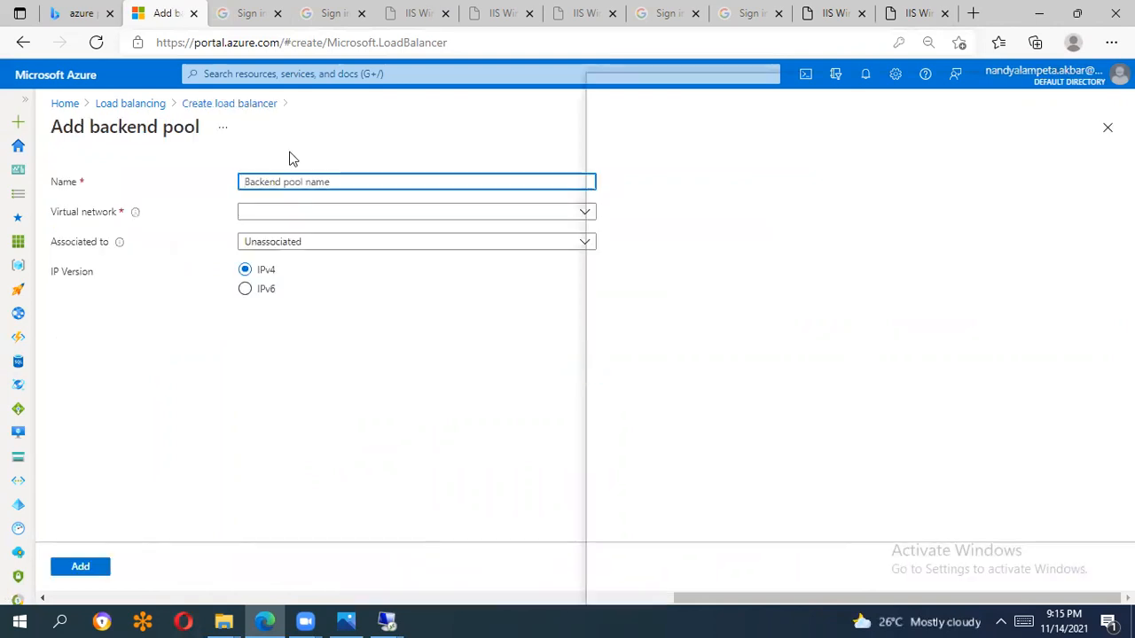
type("BP")
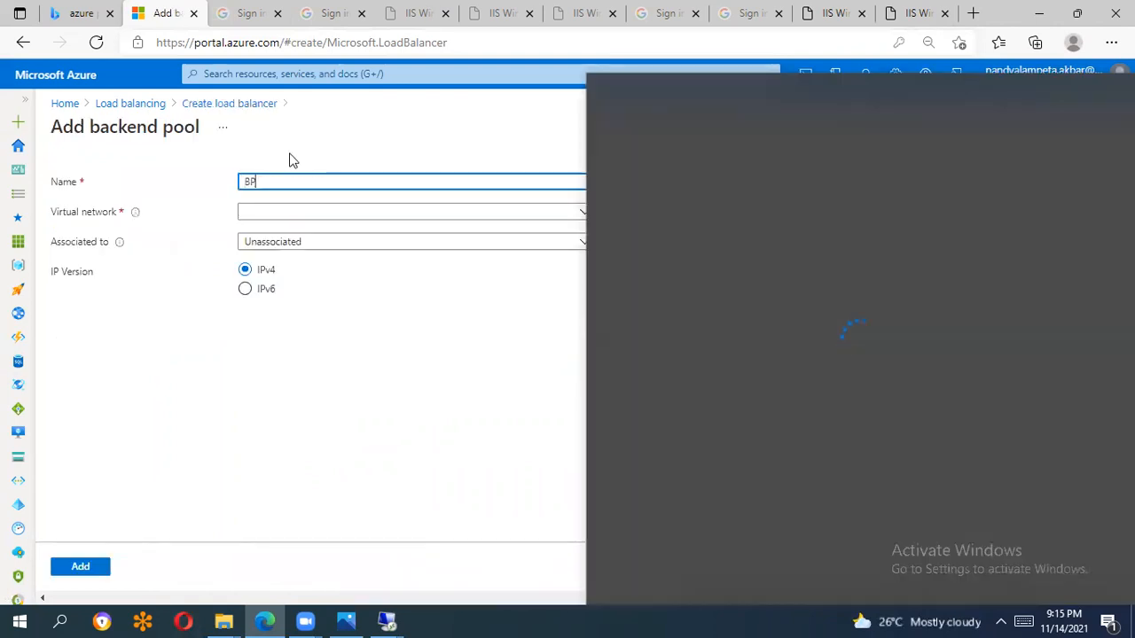
left_click(273, 212)
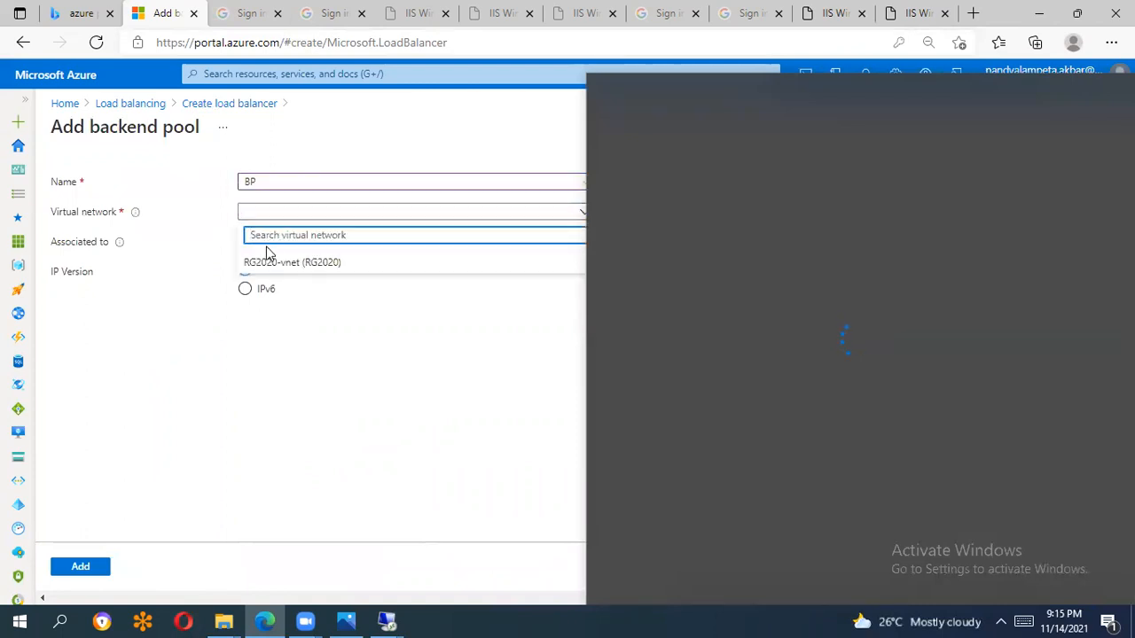
left_click(271, 262)
left_click(310, 245)
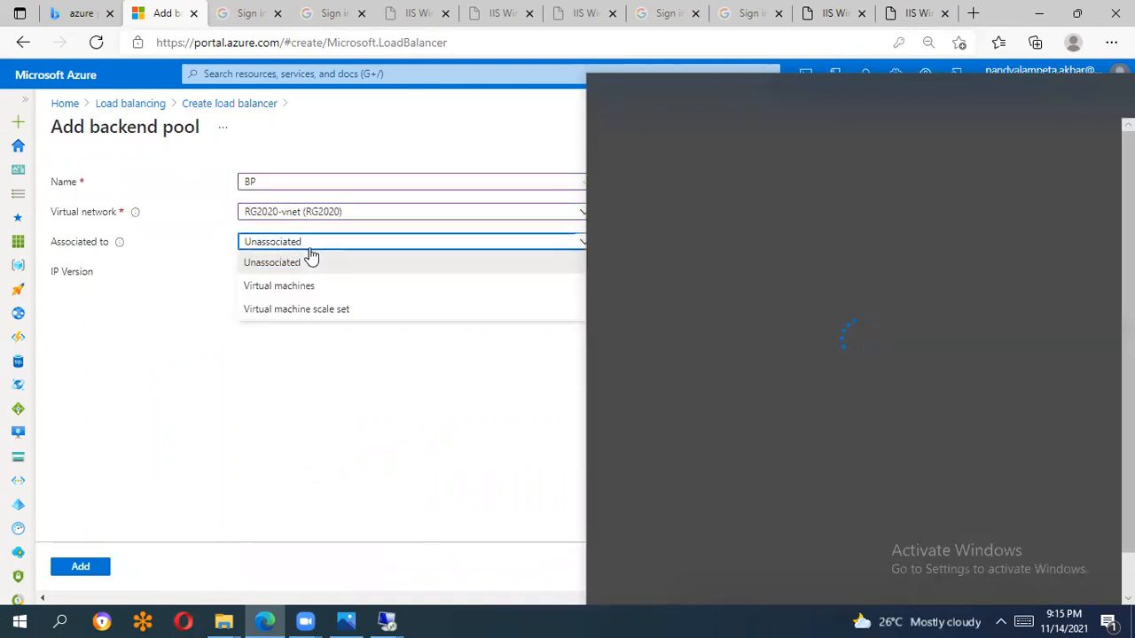
left_click(290, 286)
- Add vm202 and VM2011 to pool BP and save it
left_click(84, 417)
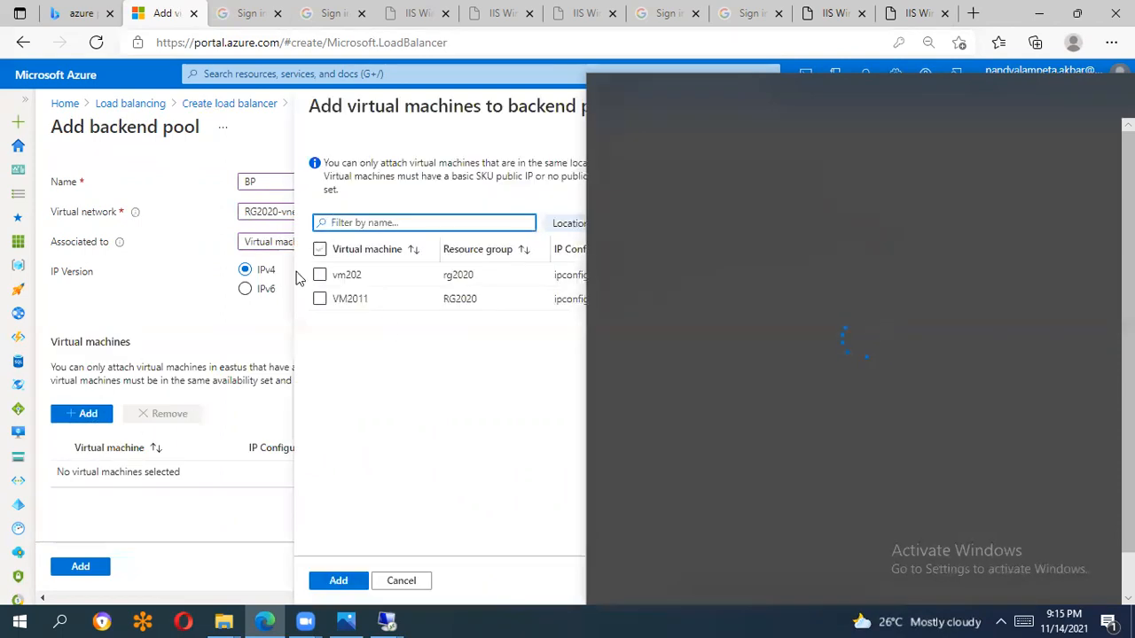
left_click(319, 275)
left_click(320, 300)
left_click(338, 581)
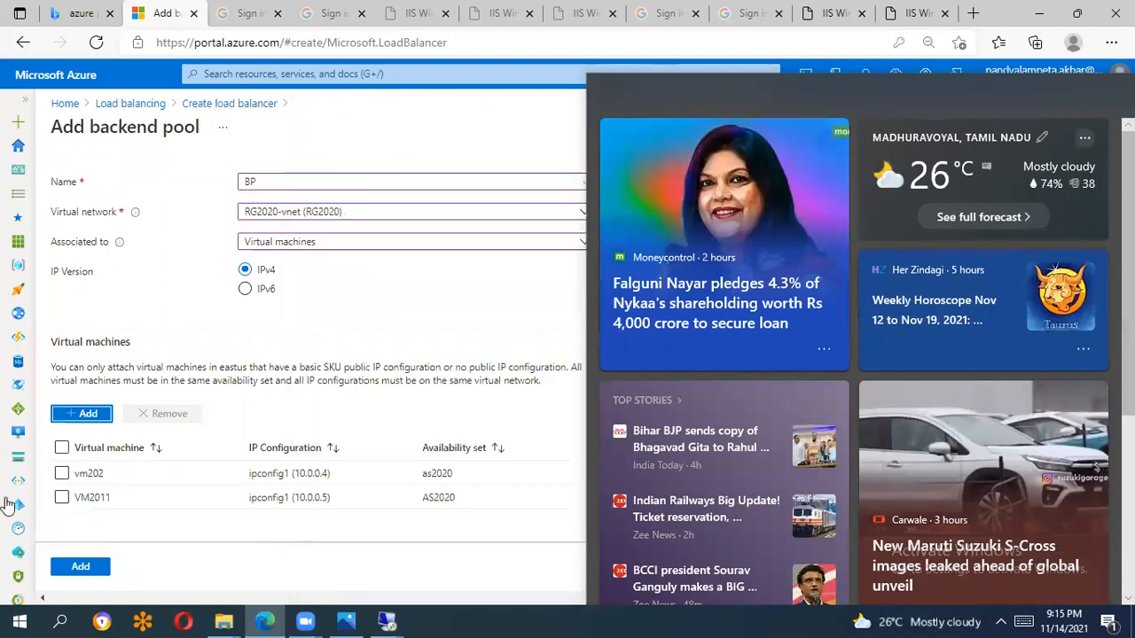
left_click(80, 567)
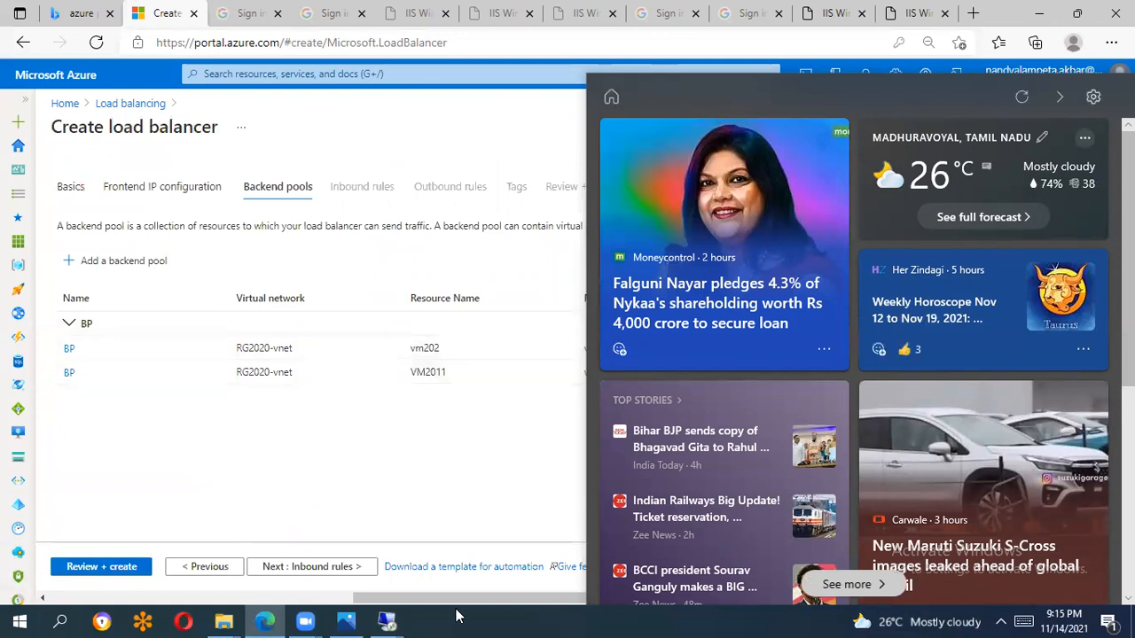
- Skip Inbound rules, Outbound rules and Tags to Review + create, and close the news panel
left_click(312, 567)
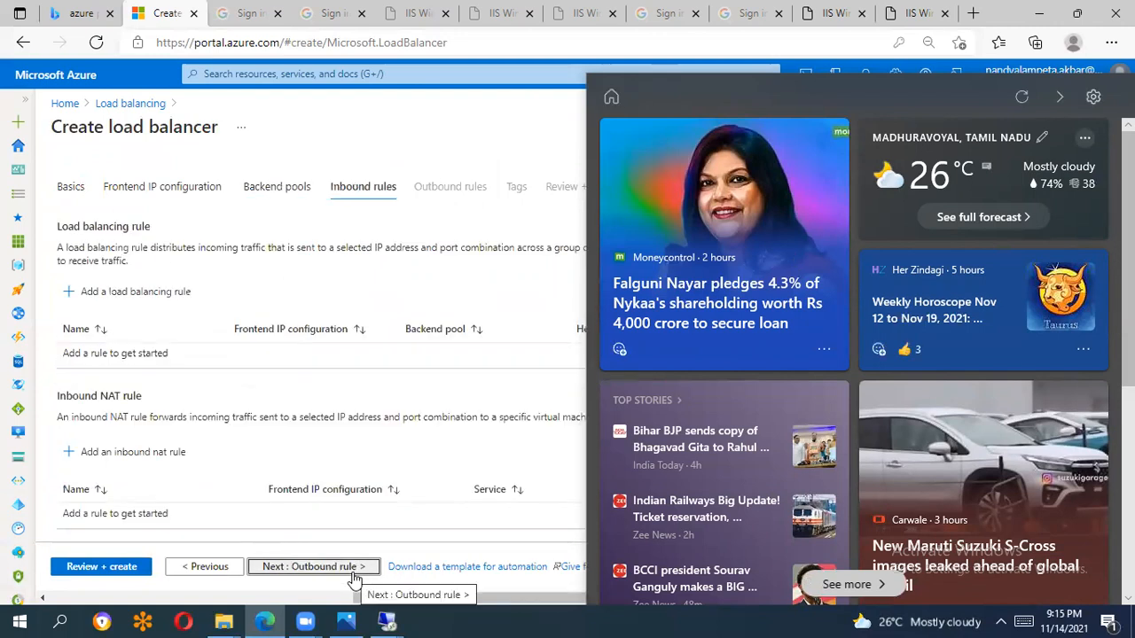
left_click(352, 575)
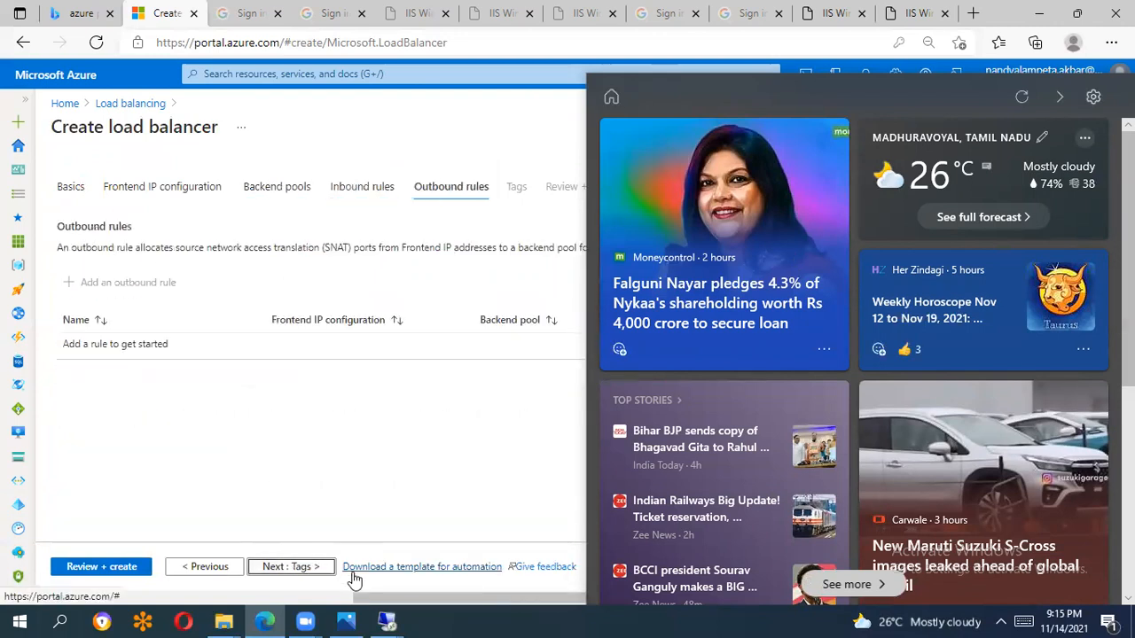
left_click(295, 569)
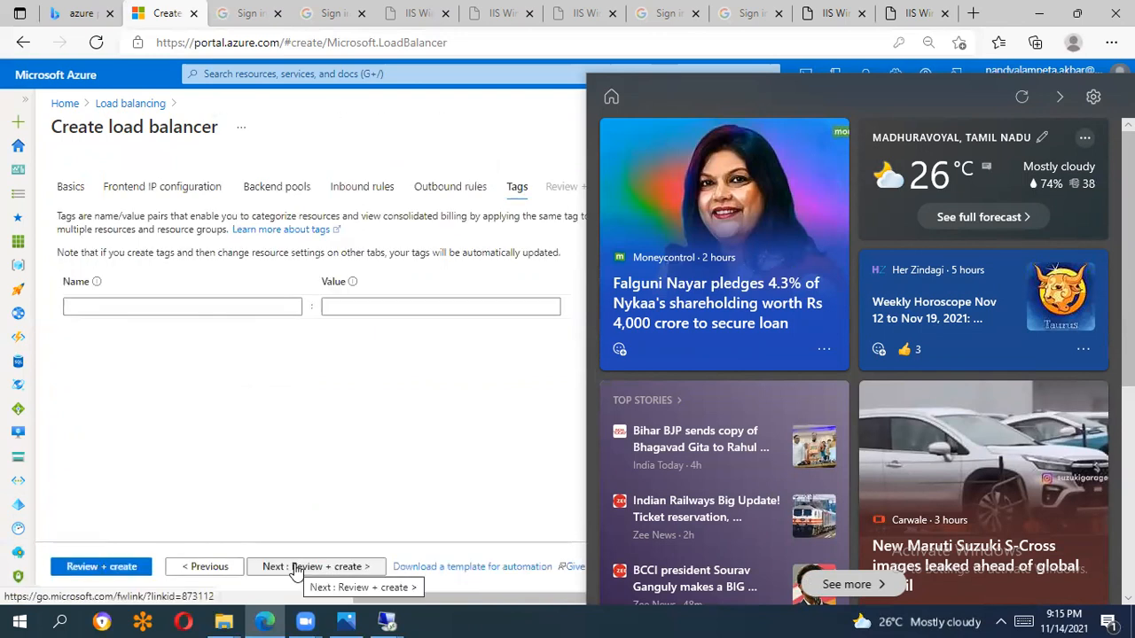
left_click(295, 569)
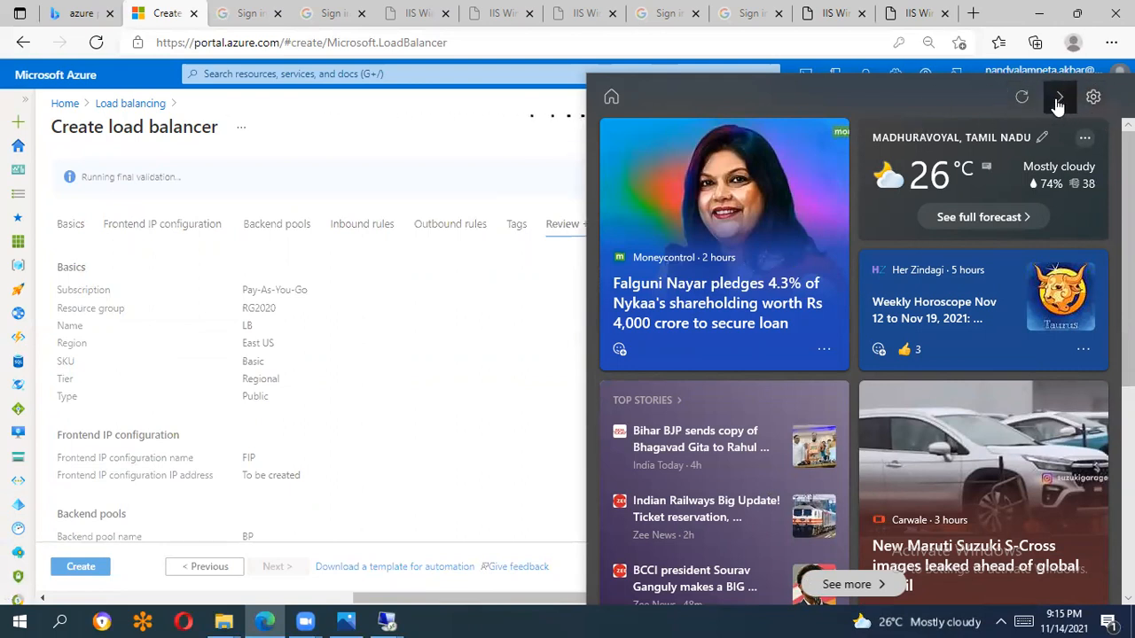
left_click(1091, 257)
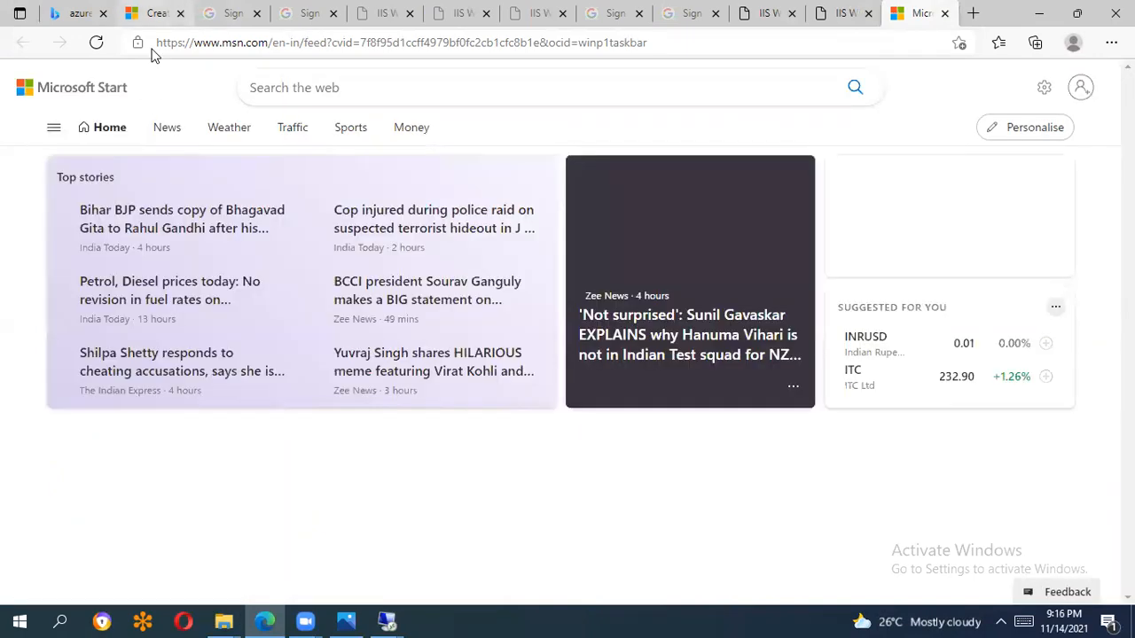
- Return to the Create load balancer tab and submit LB for deployment
left_click(152, 14)
left_click(79, 570)
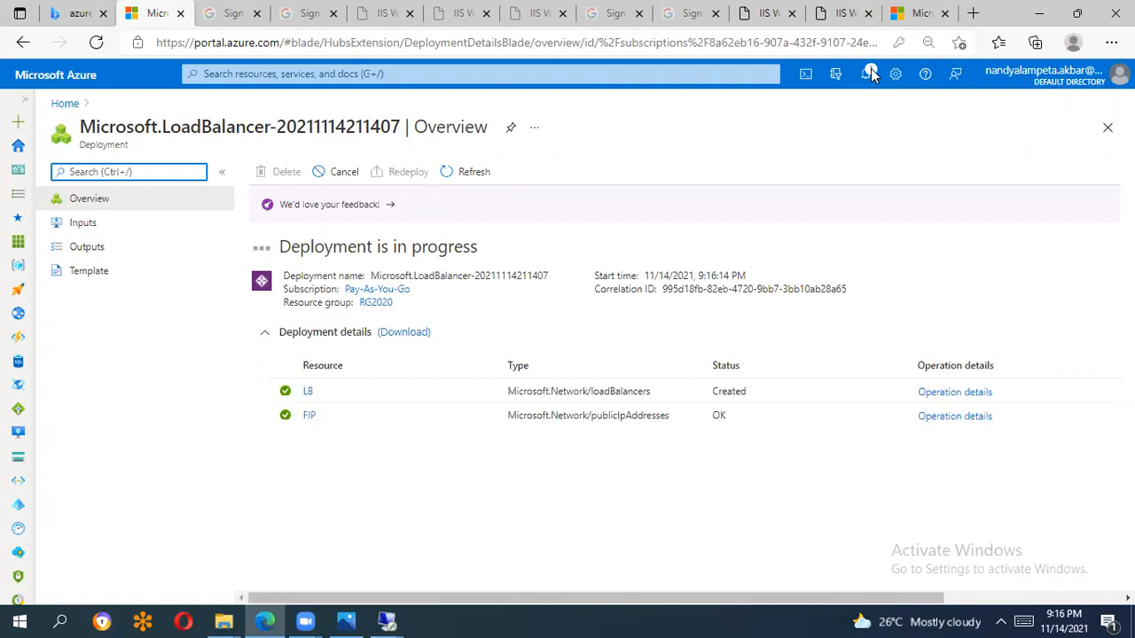
- Check notifications, glance at the VM202, VM2011 and Bing tabs, then return to the deployment page
left_click(869, 73)
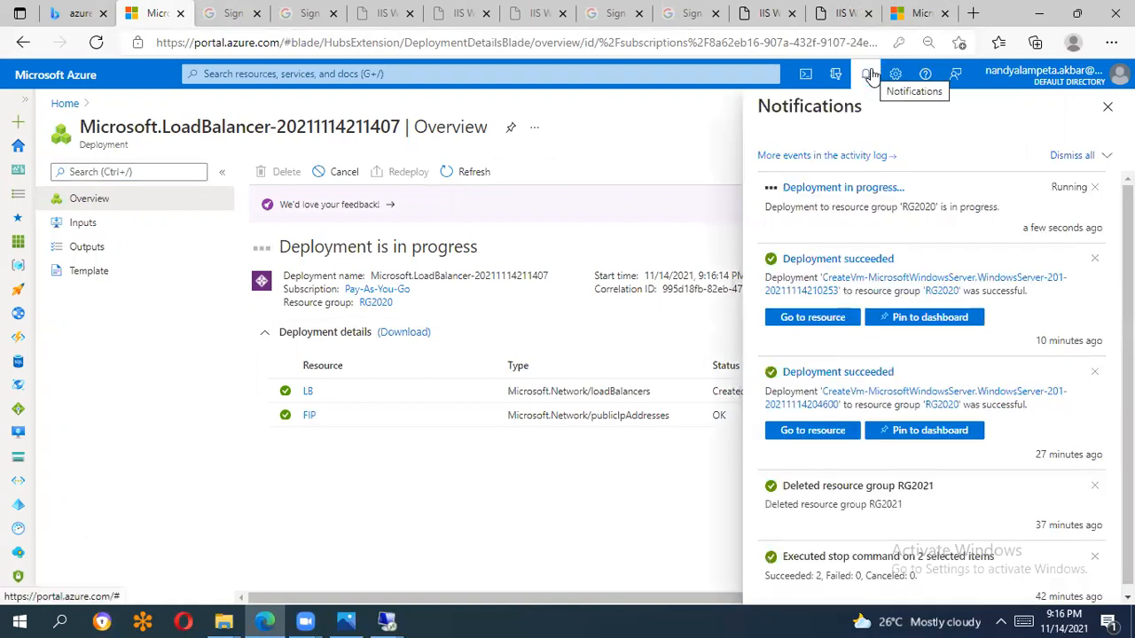
left_click(800, 18)
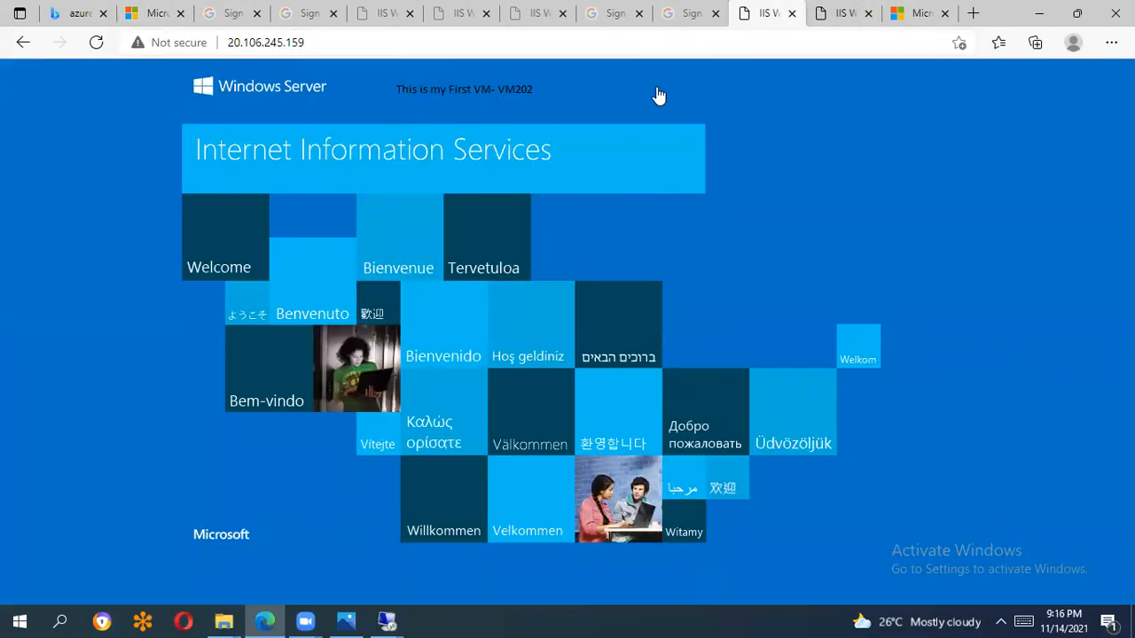
left_click(843, 14)
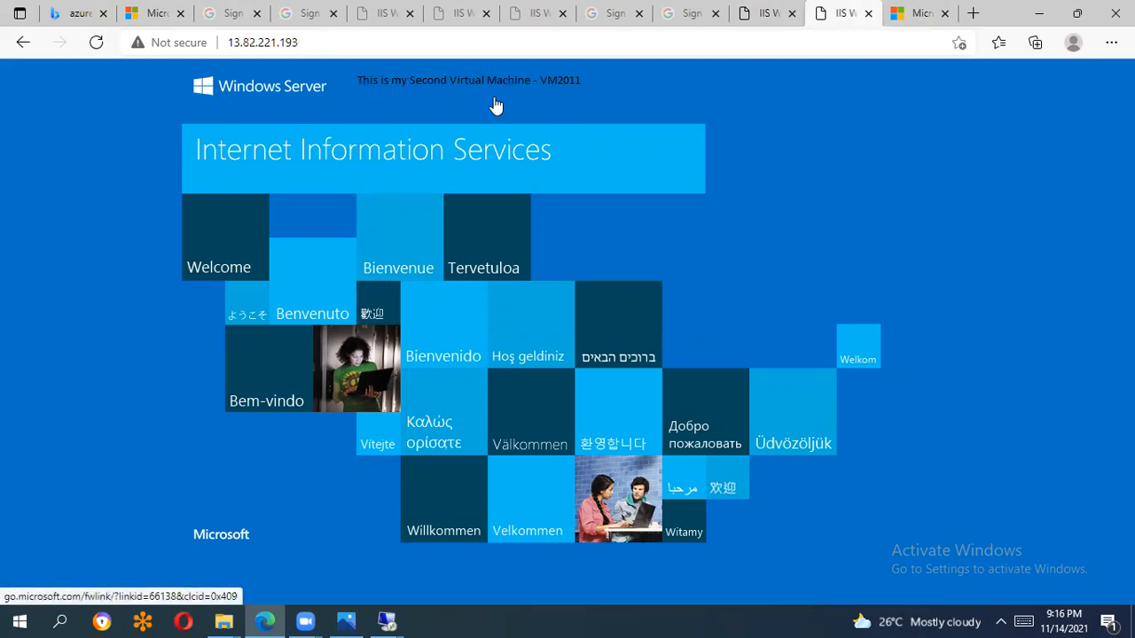
left_click(52, 19)
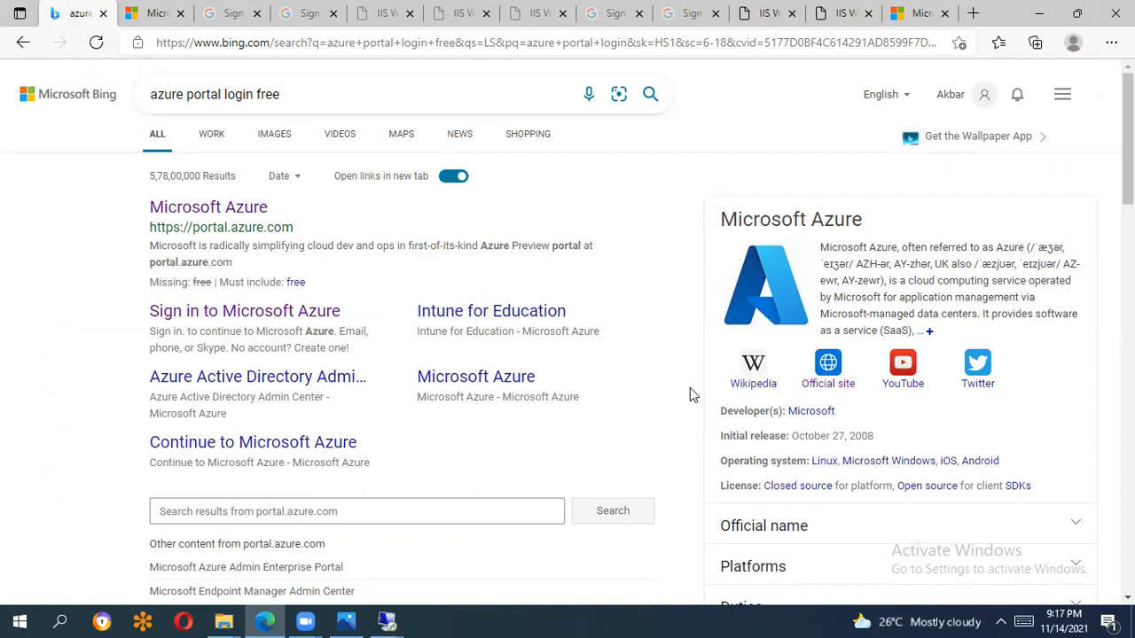
key("ctrl+Tab")
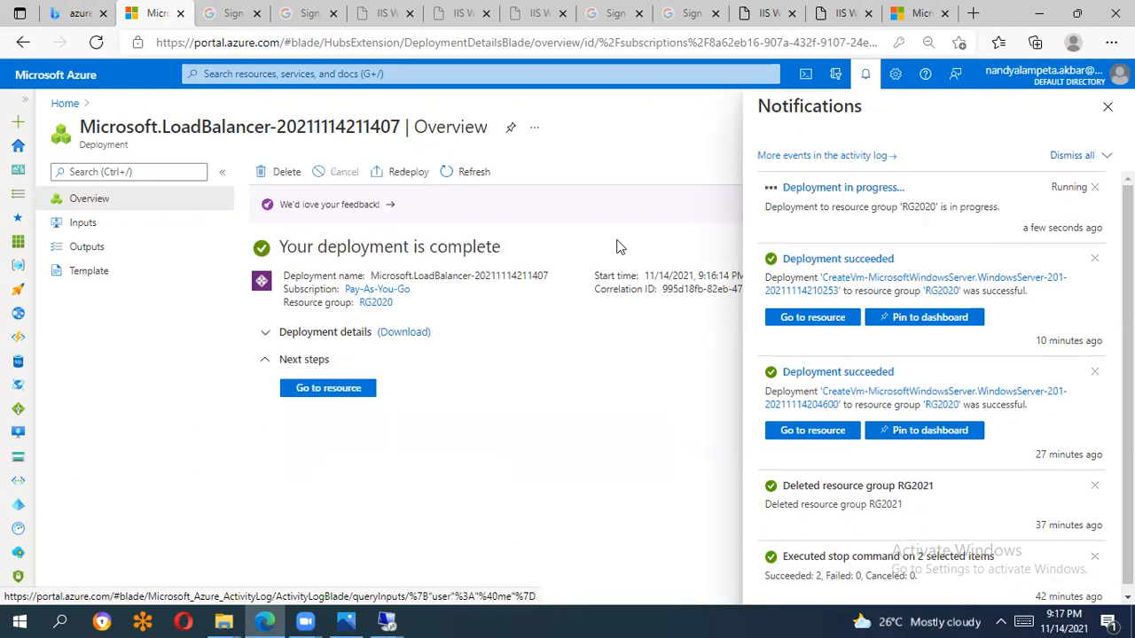
- Copy LB's frontend public IP 20.121.193.212 and load it in a browser tab
left_click(313, 390)
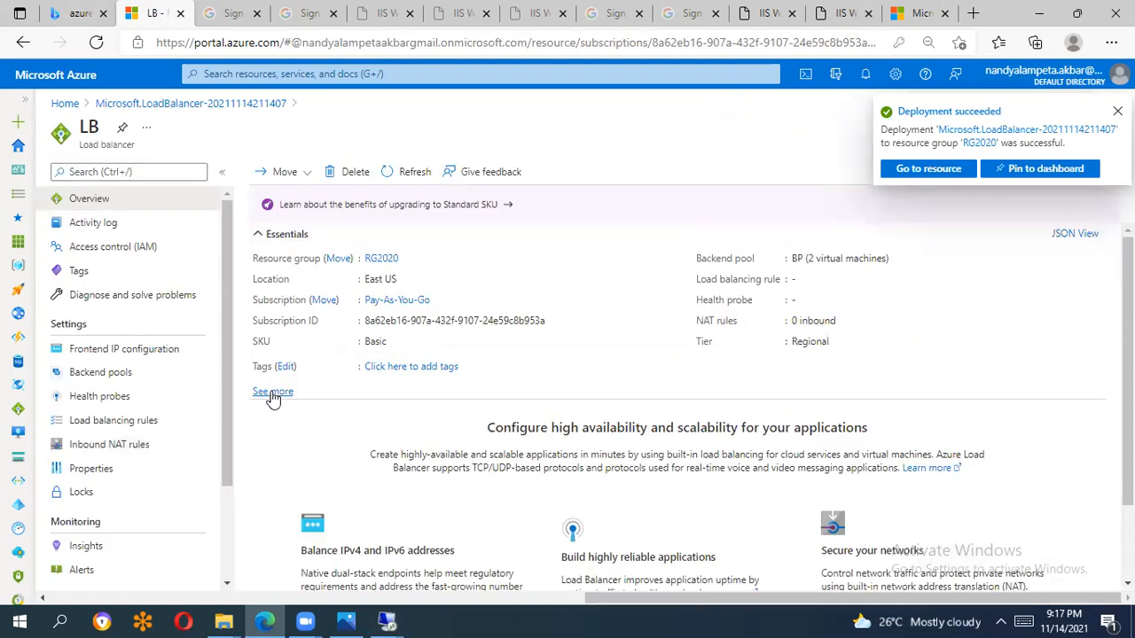
left_click(272, 394)
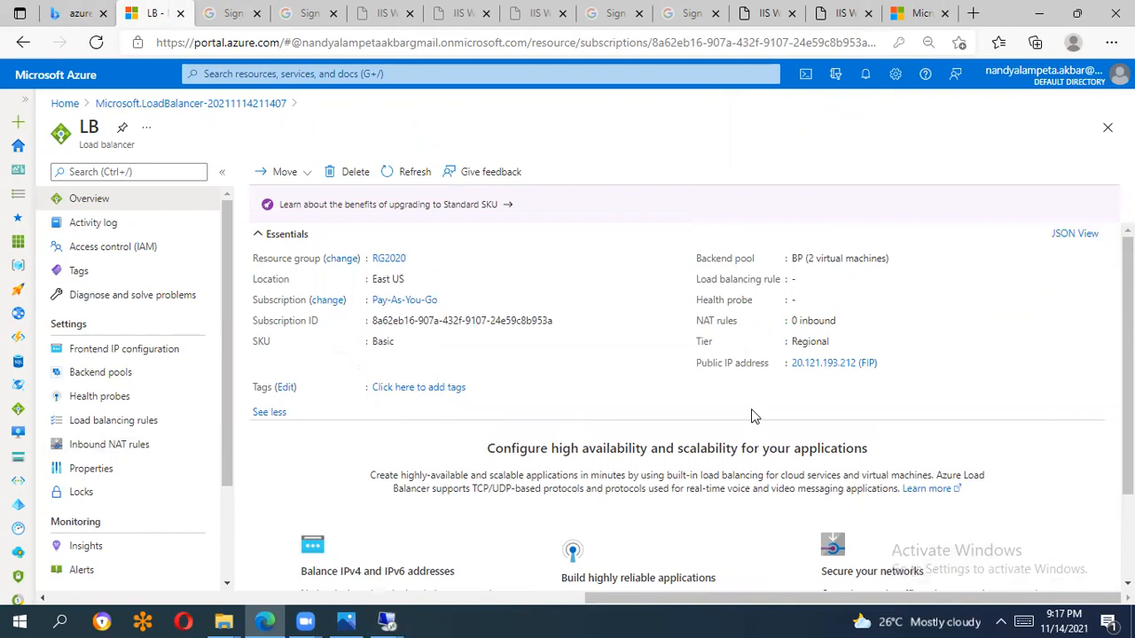
left_click(887, 367)
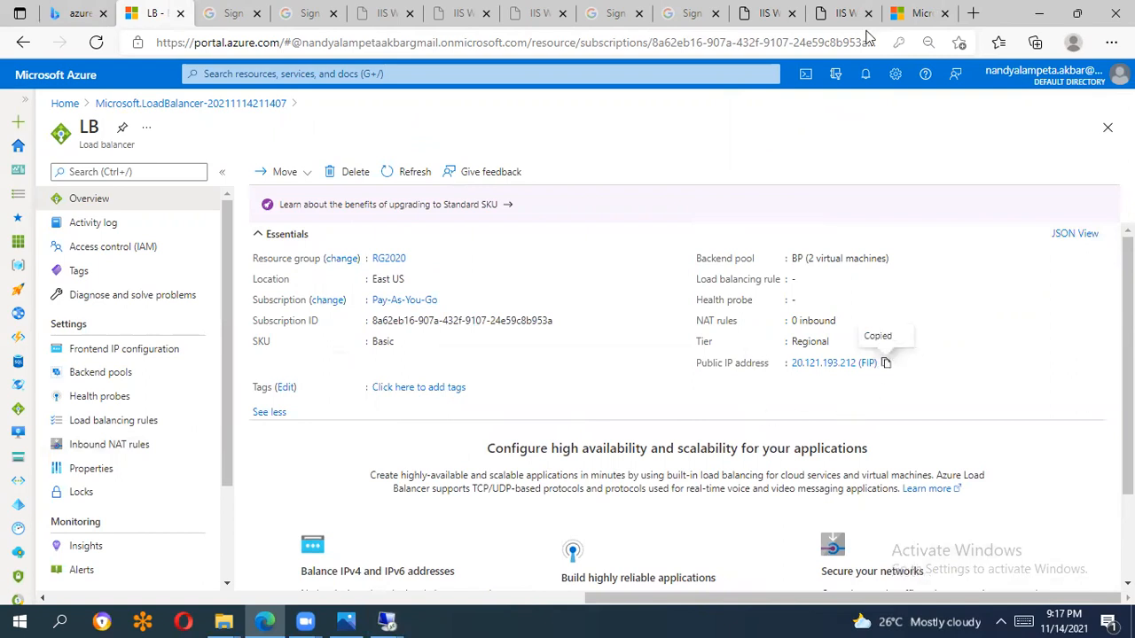
left_click(902, 14)
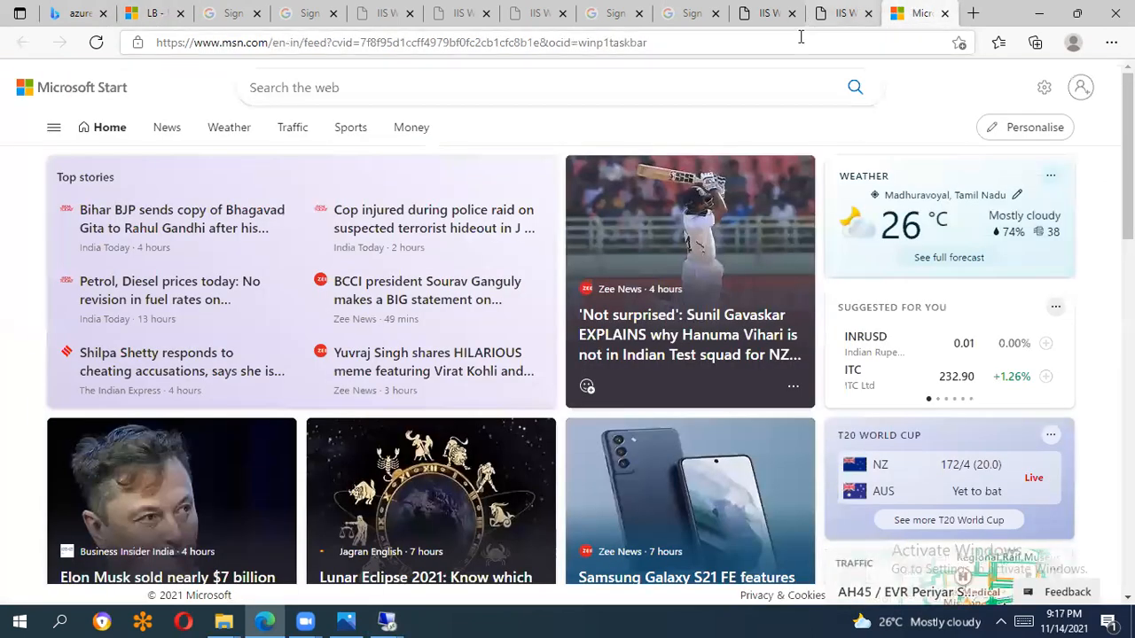
left_click(799, 37)
key("ctrl+v")
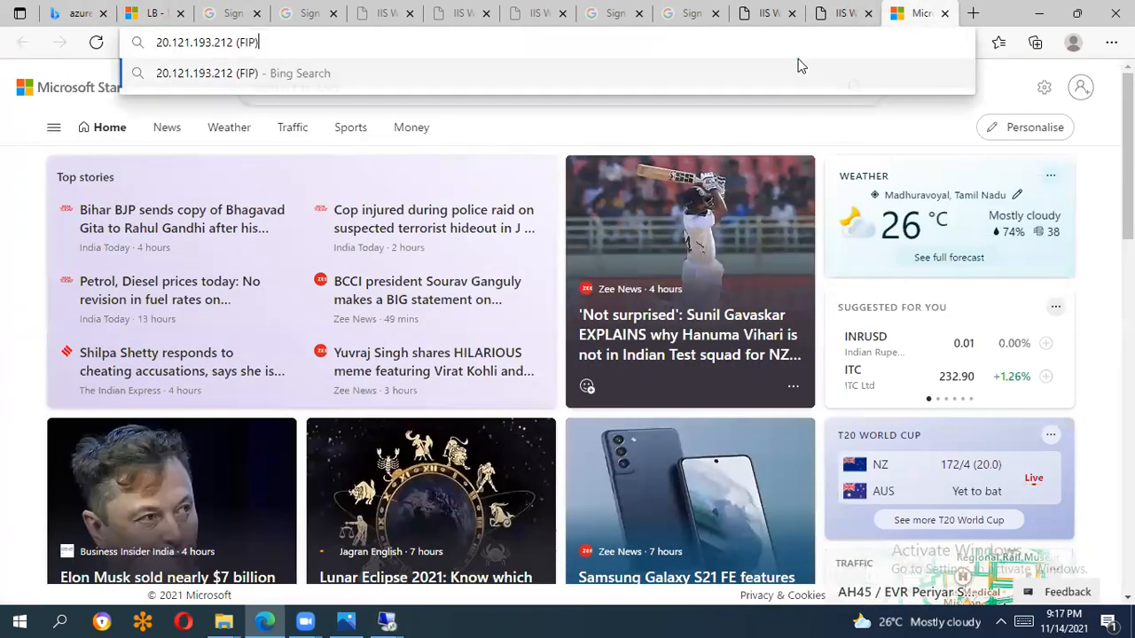
key("BackSpace")
key("BackSpace")
key("BackSpace")
key("BackSpace")
key("BackSpace")
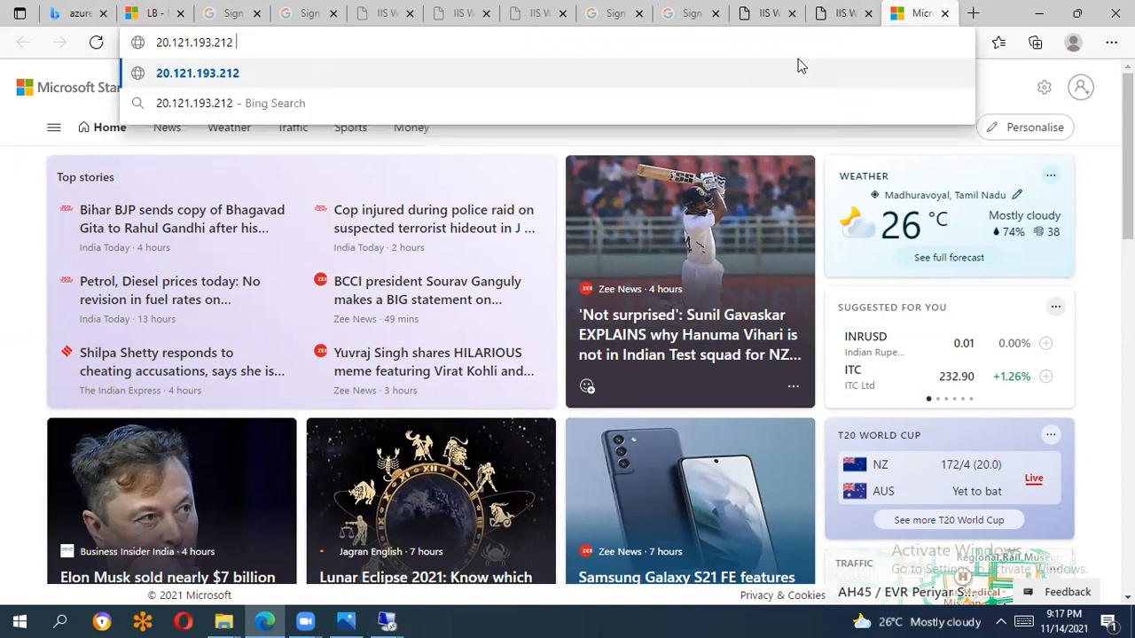
key("Return")
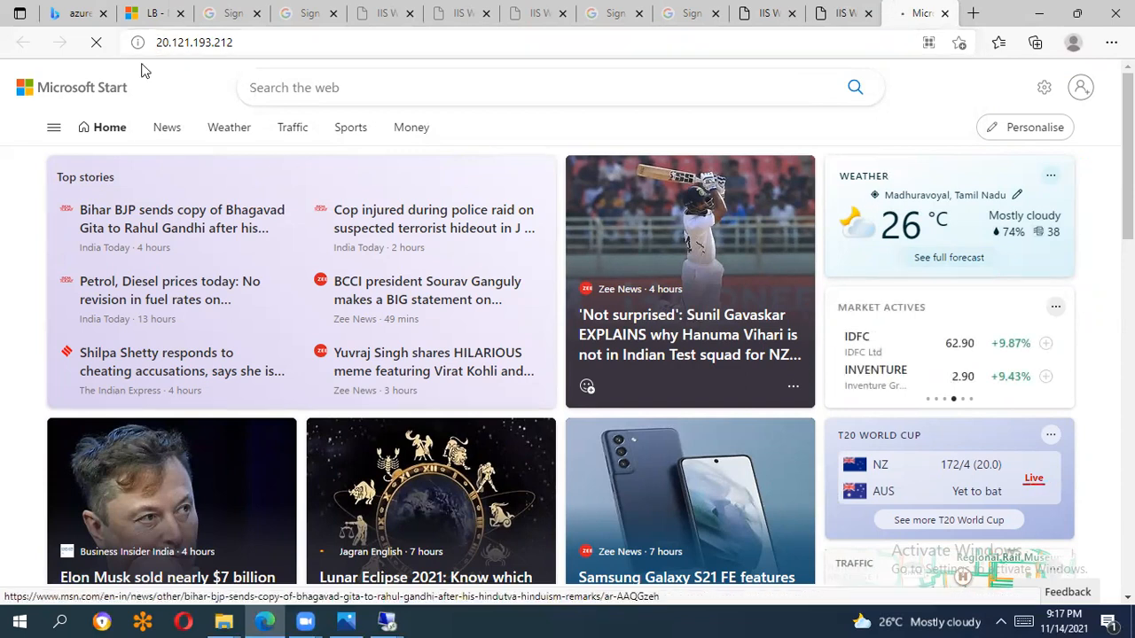
- Compare the VM202, VM2011 and frontend IP tabs, then return to the LB overview
left_click(767, 26)
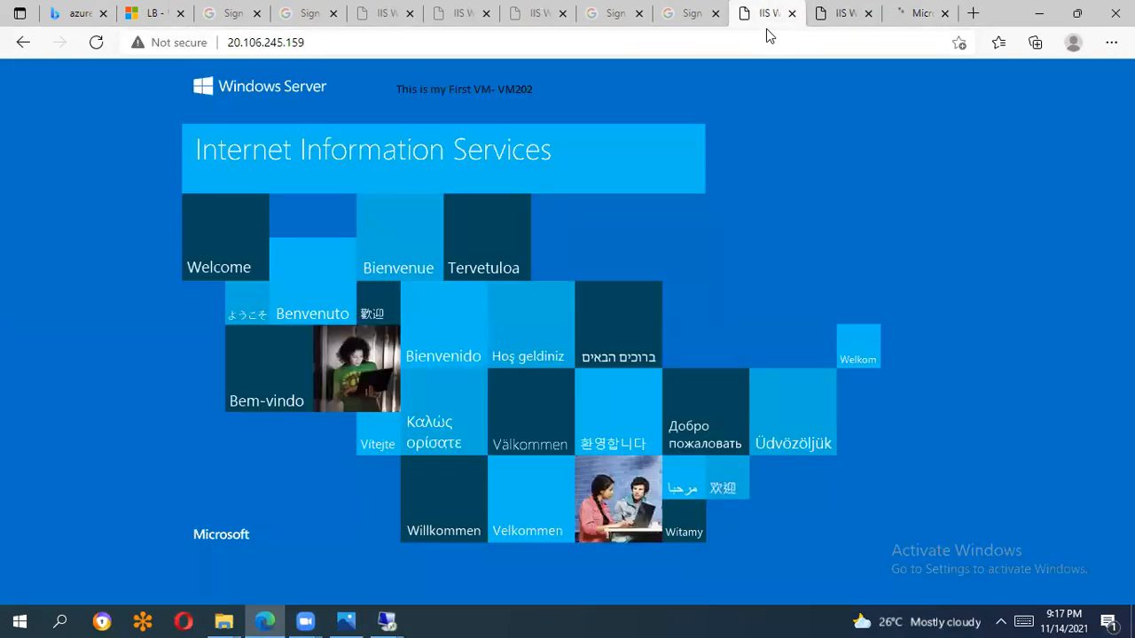
left_click(844, 13)
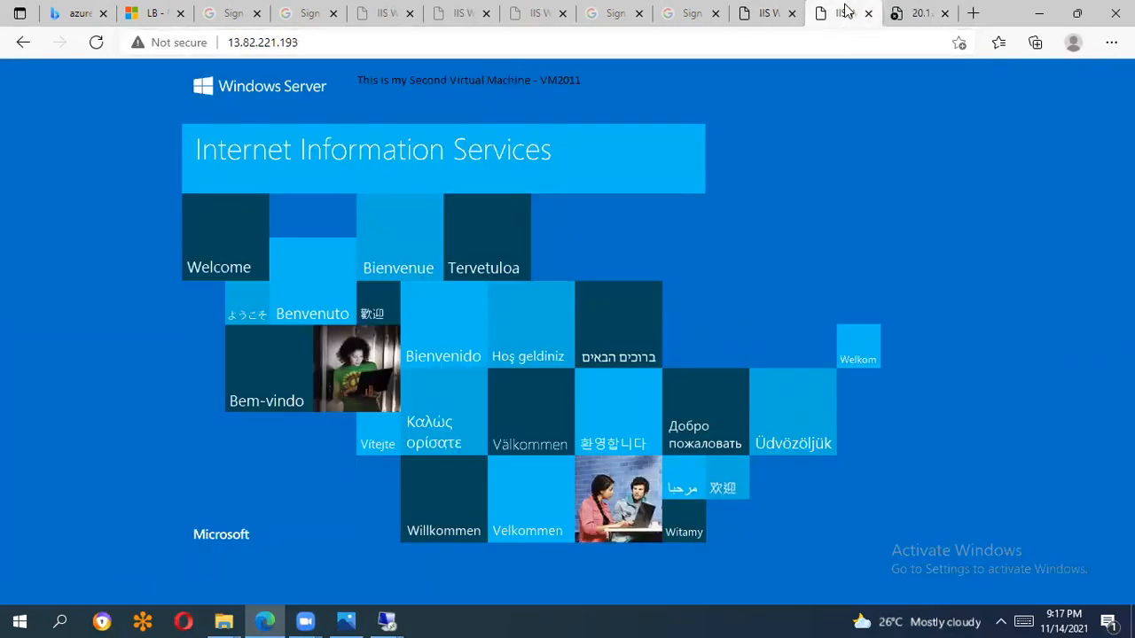
left_click(910, 16)
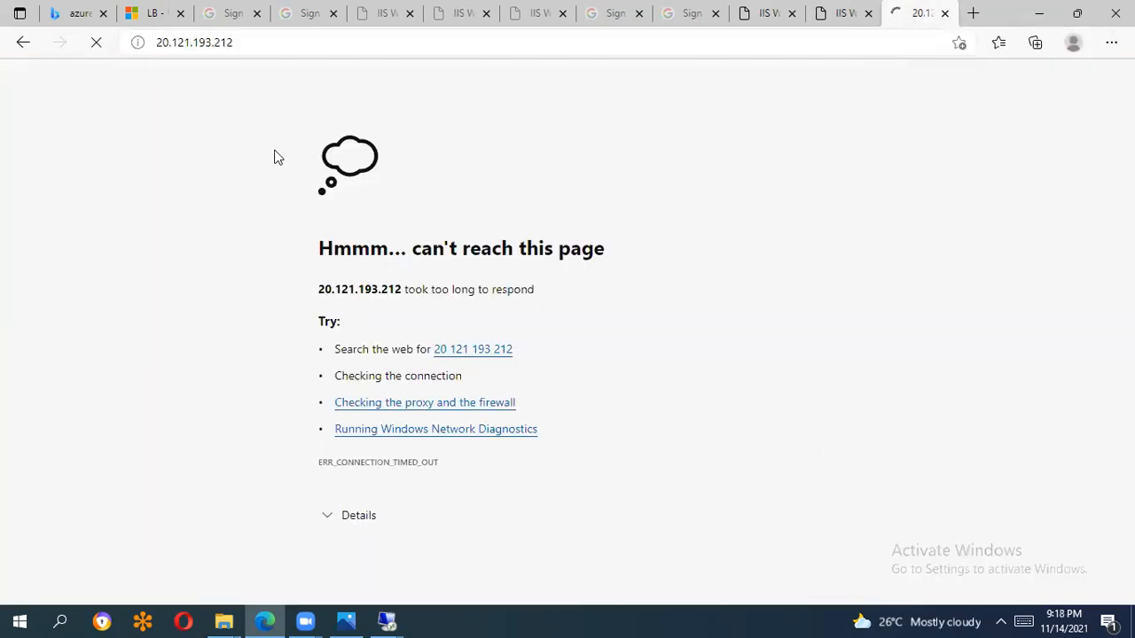
left_click(141, 14)
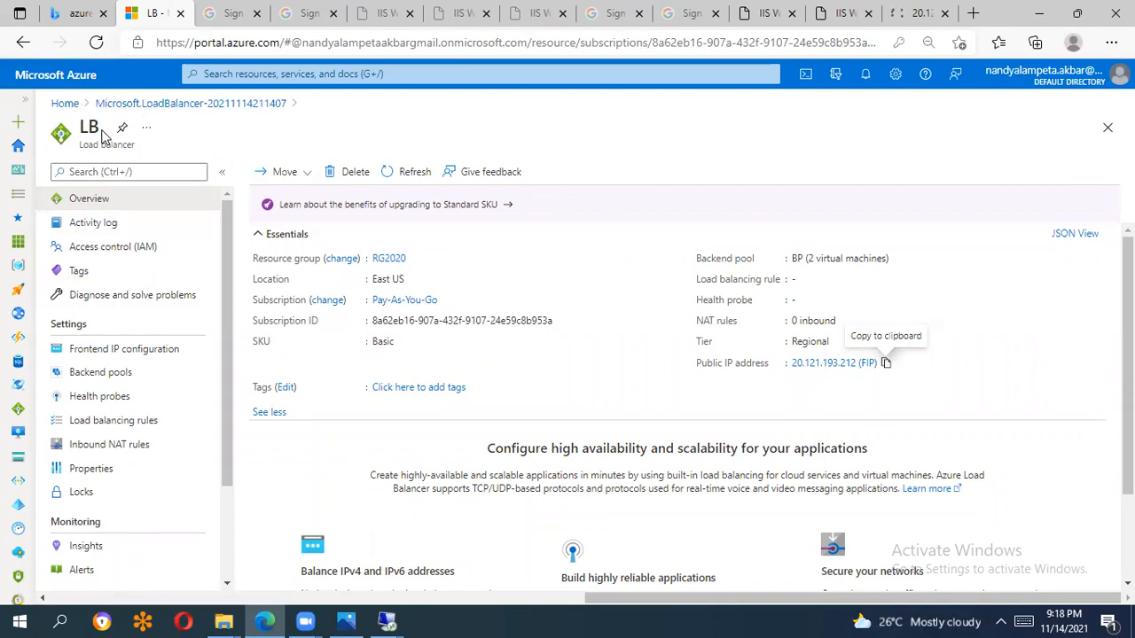
- Create health probe HP on LB with TCP on port 80, then briefly check the frontend IP tab
left_click(124, 356)
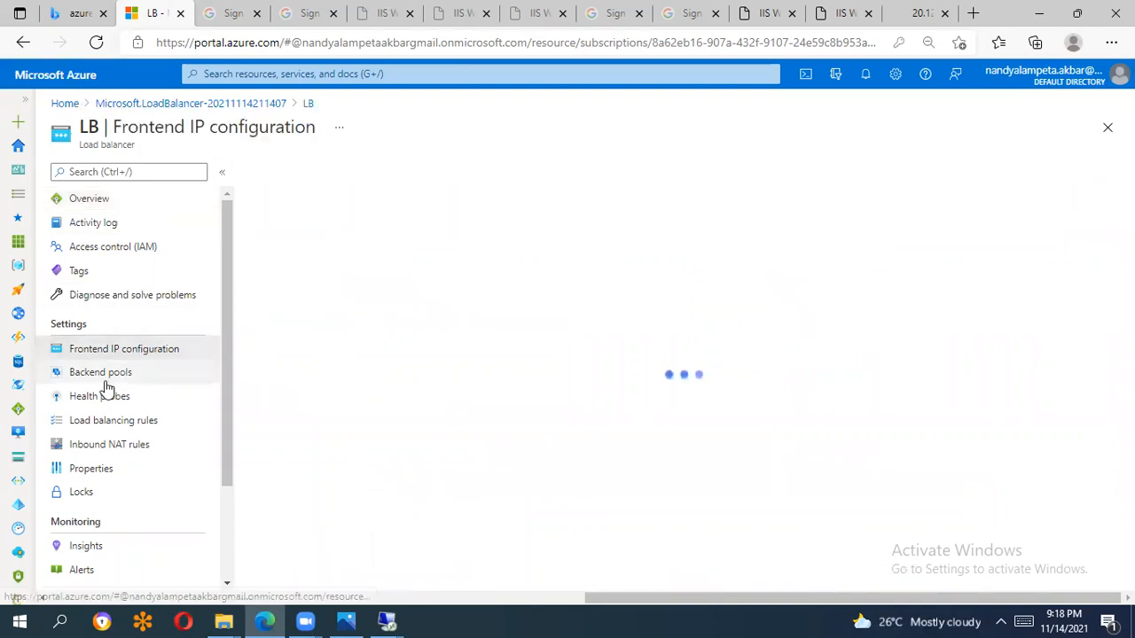
left_click(105, 380)
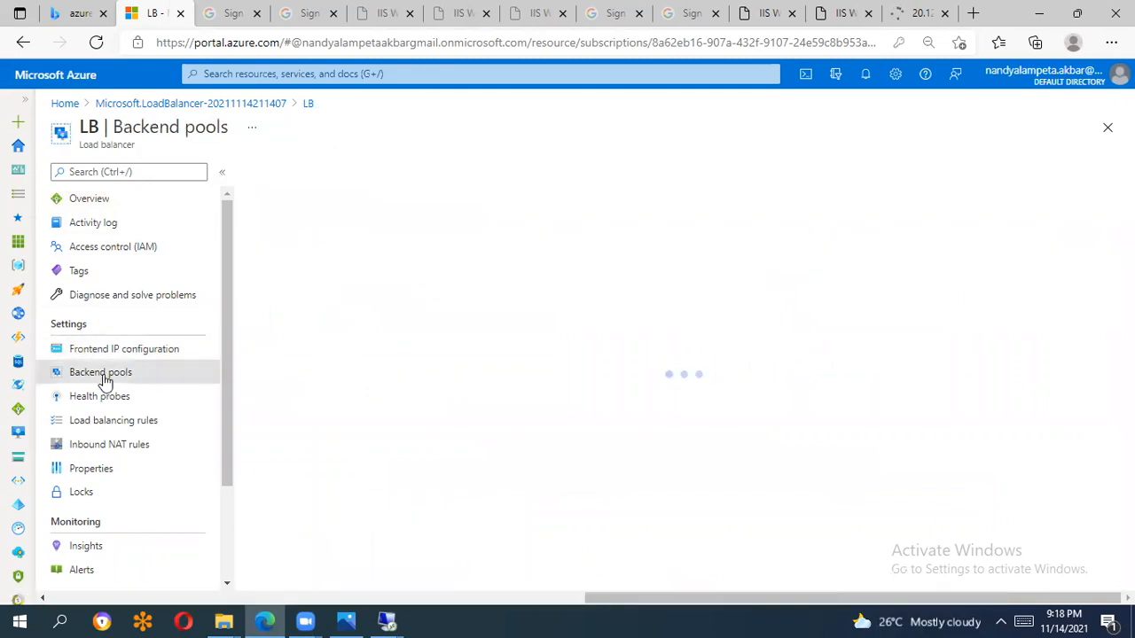
left_click(108, 399)
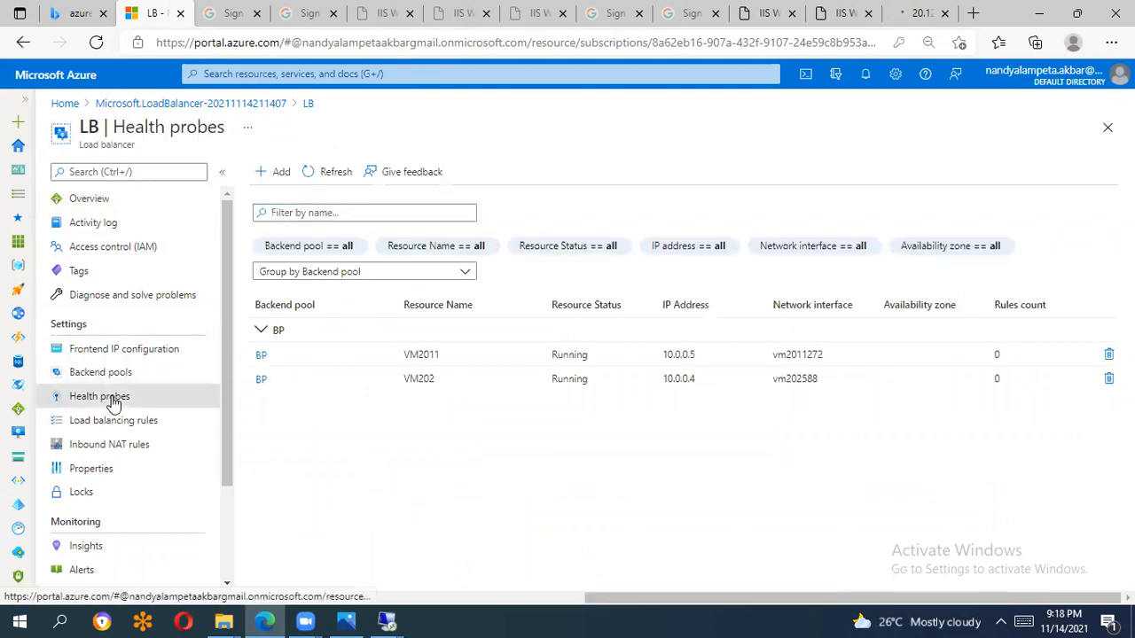
left_click(271, 171)
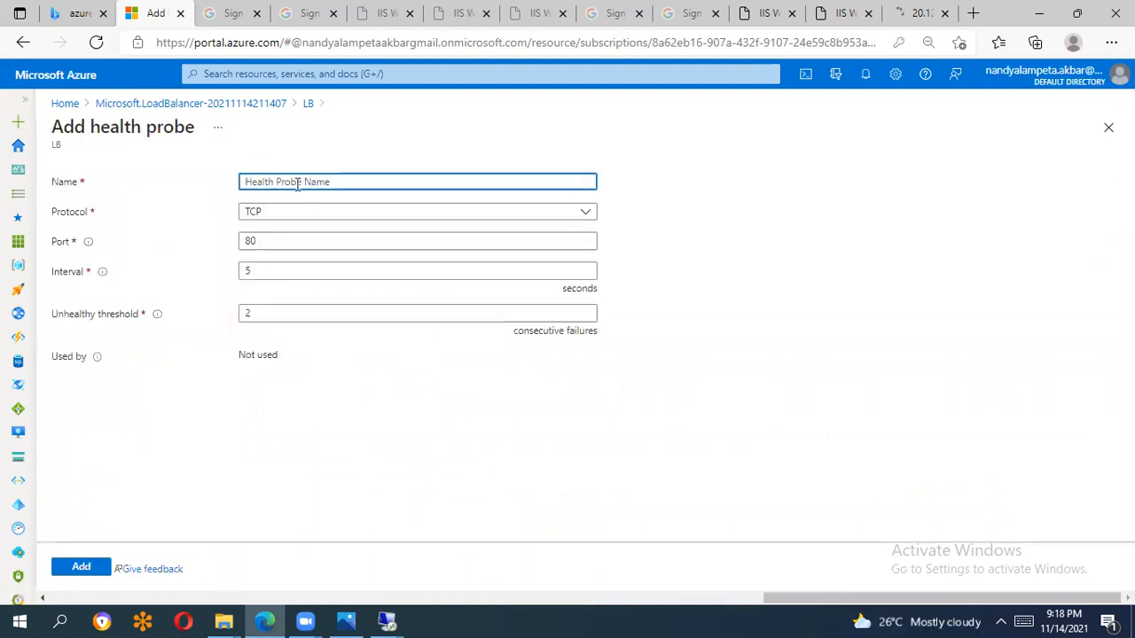
type("HP")
left_click(276, 240)
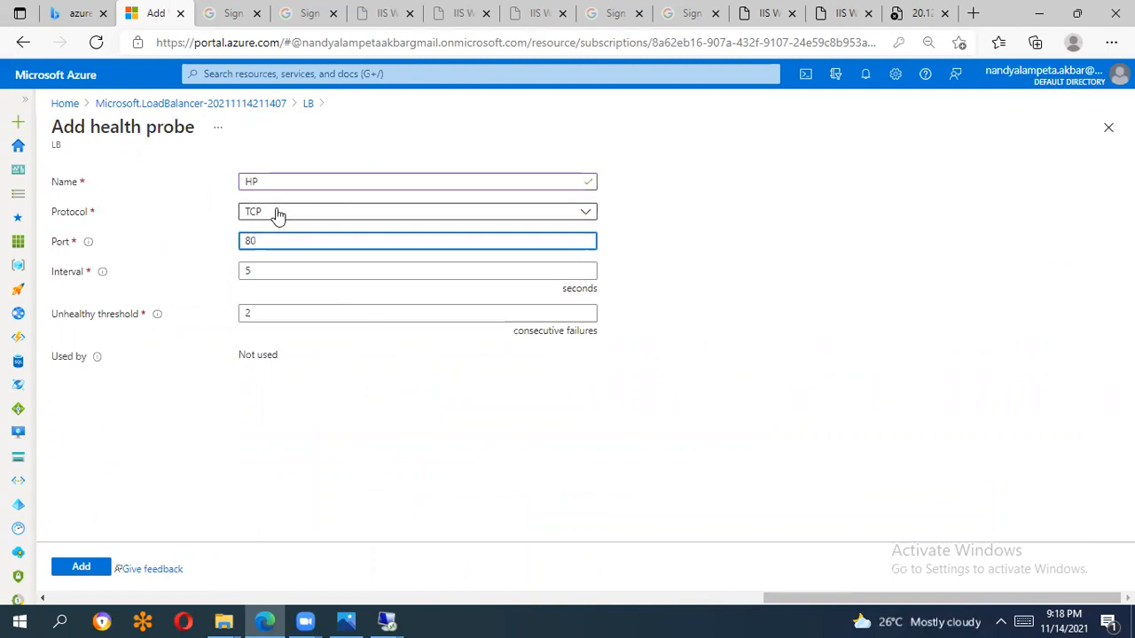
left_click(278, 213)
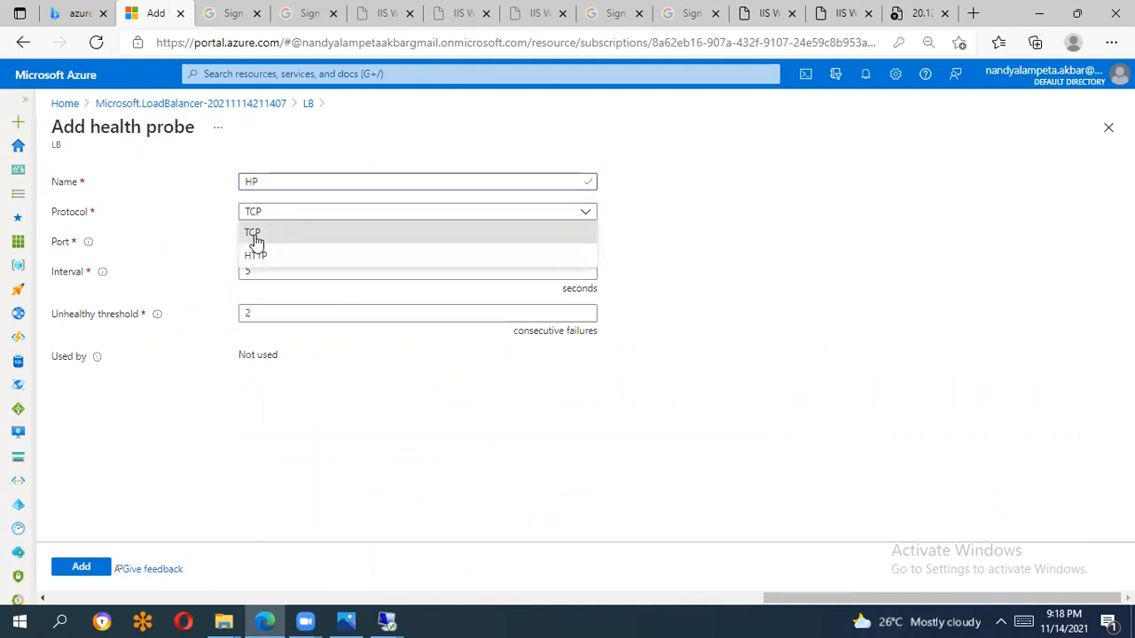
left_click(254, 232)
left_click(78, 571)
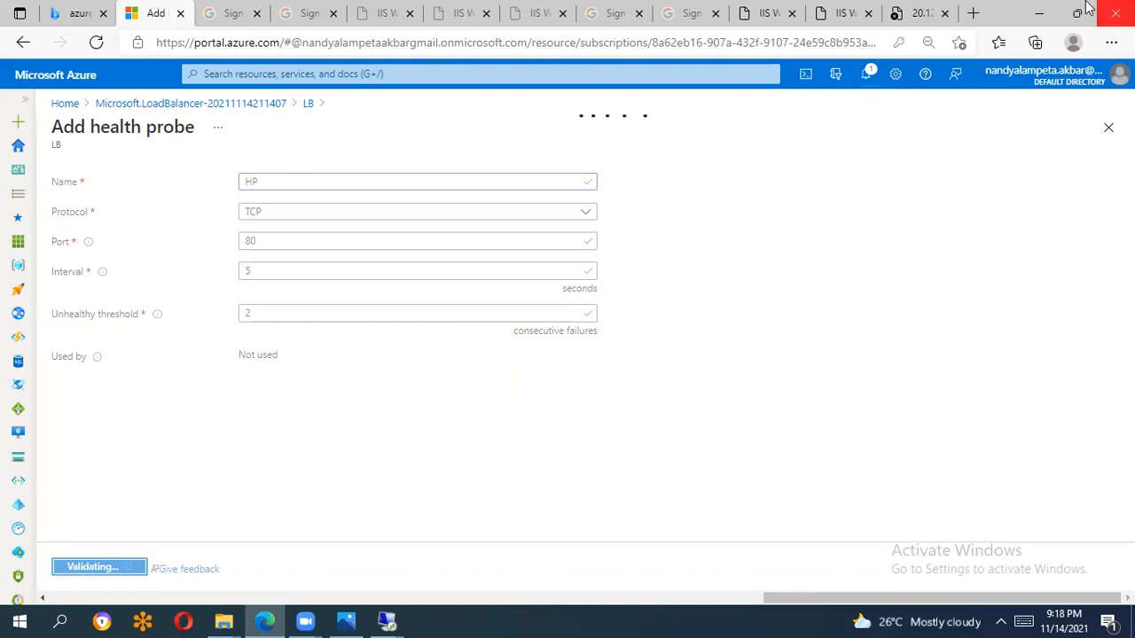
left_click(913, 15)
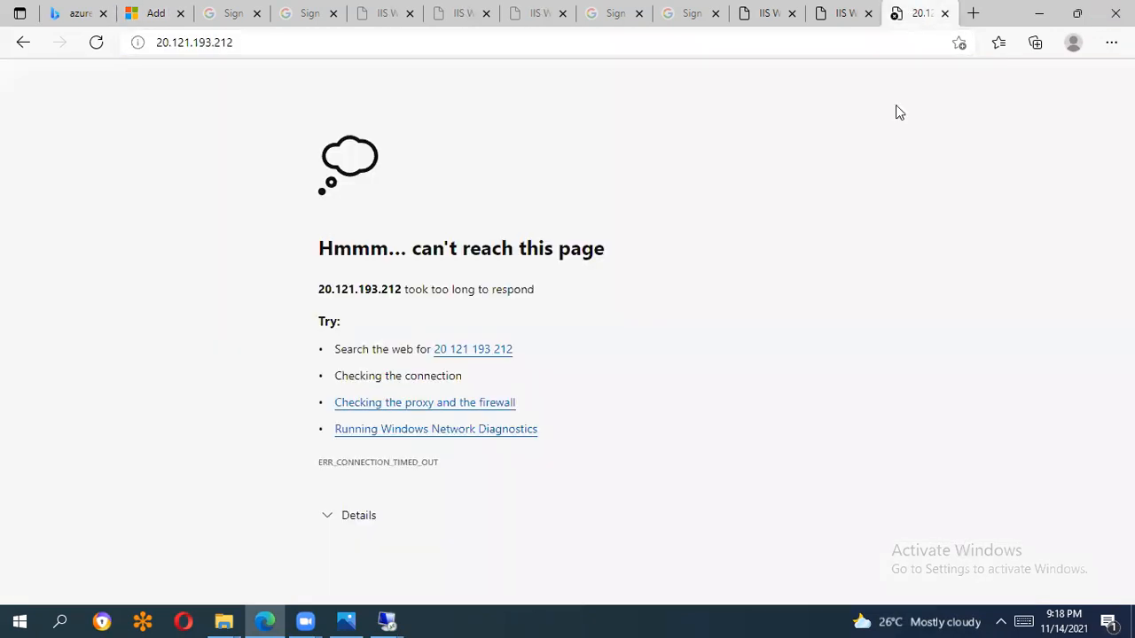
left_click(149, 15)
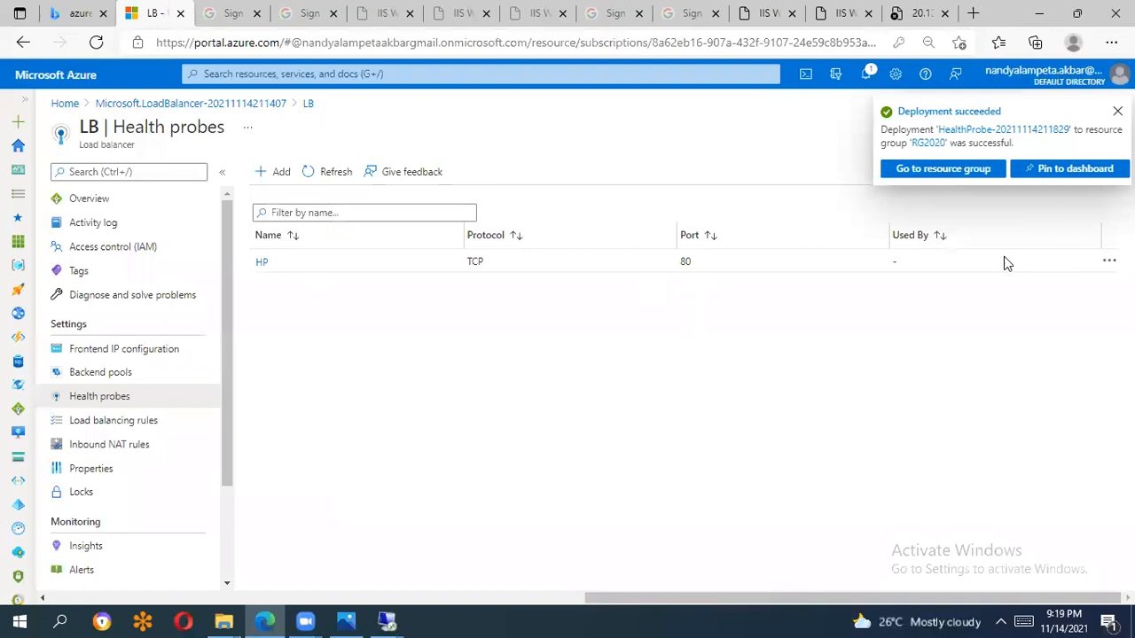
- Start a new load balancing rule named LBR with frontend FIP and backend pool BP
left_click(102, 430)
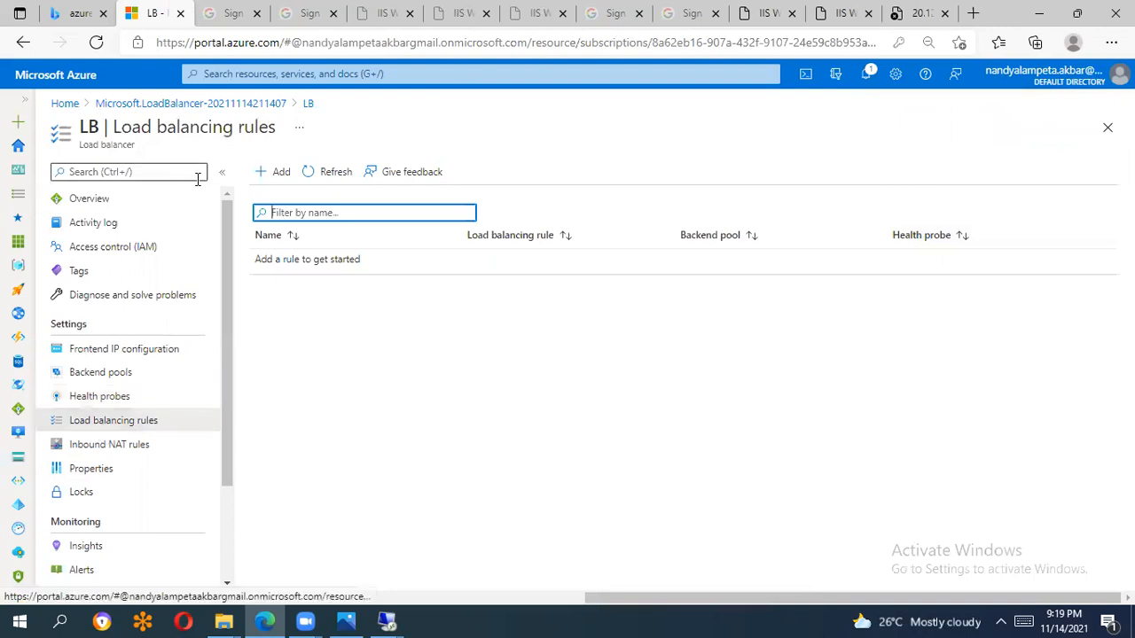
left_click(277, 173)
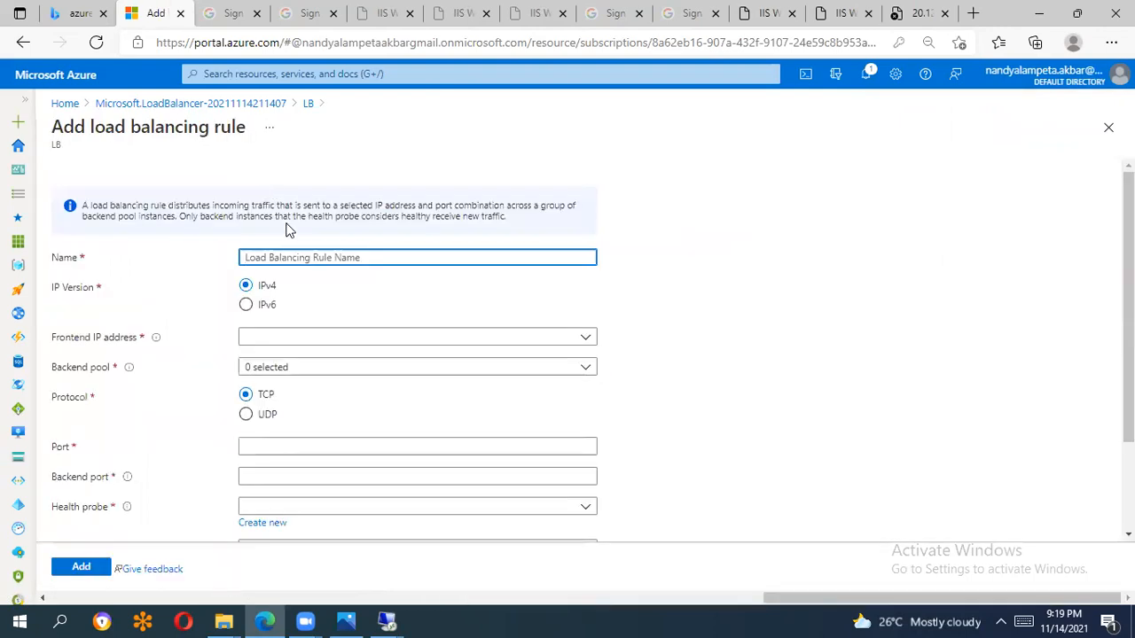
type("LBR")
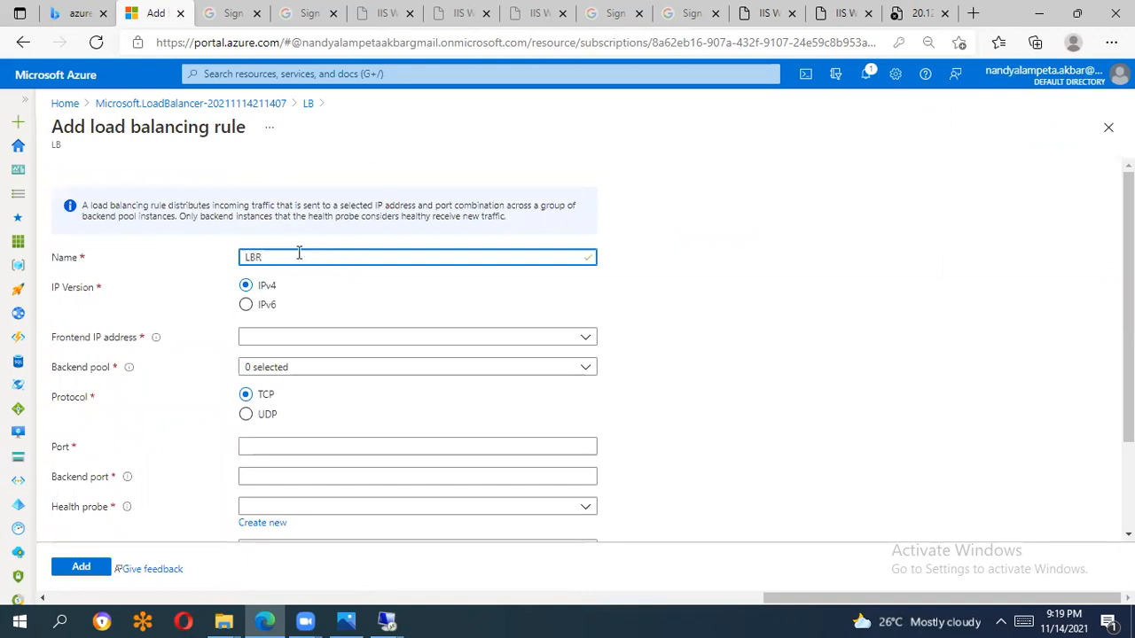
left_click(281, 343)
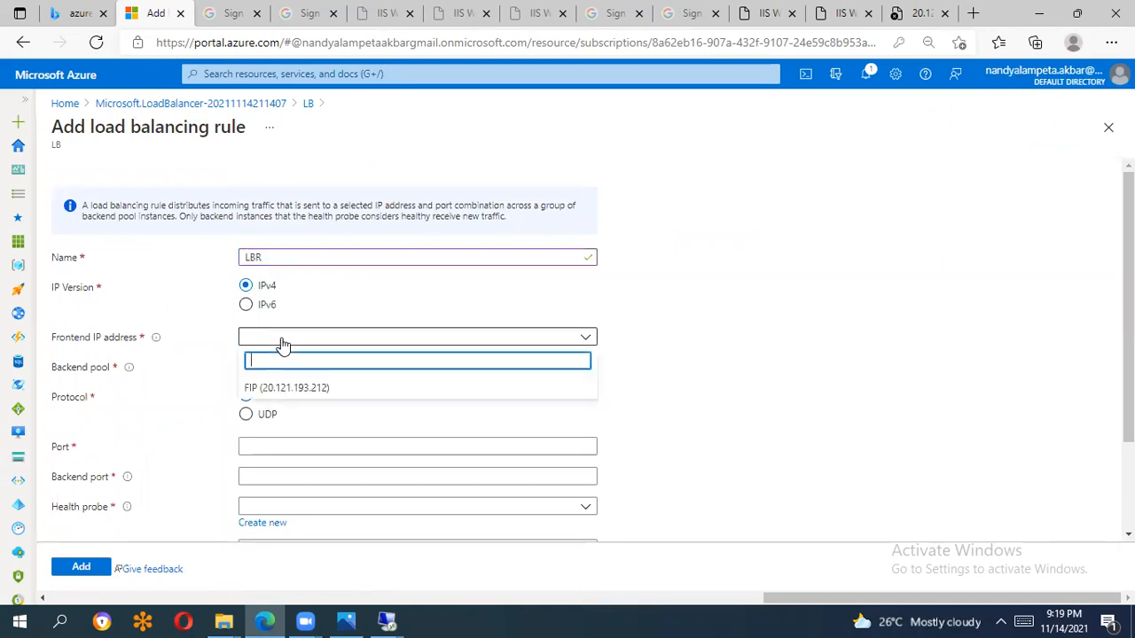
left_click(278, 395)
scroll(449, 377, "down", 2)
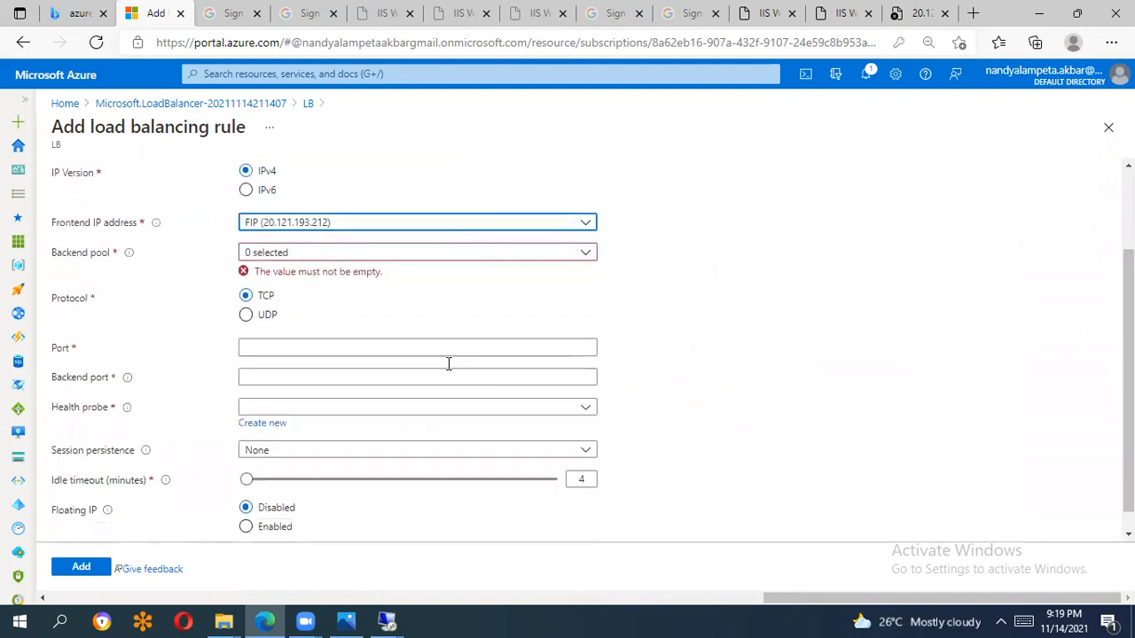
left_click(331, 254)
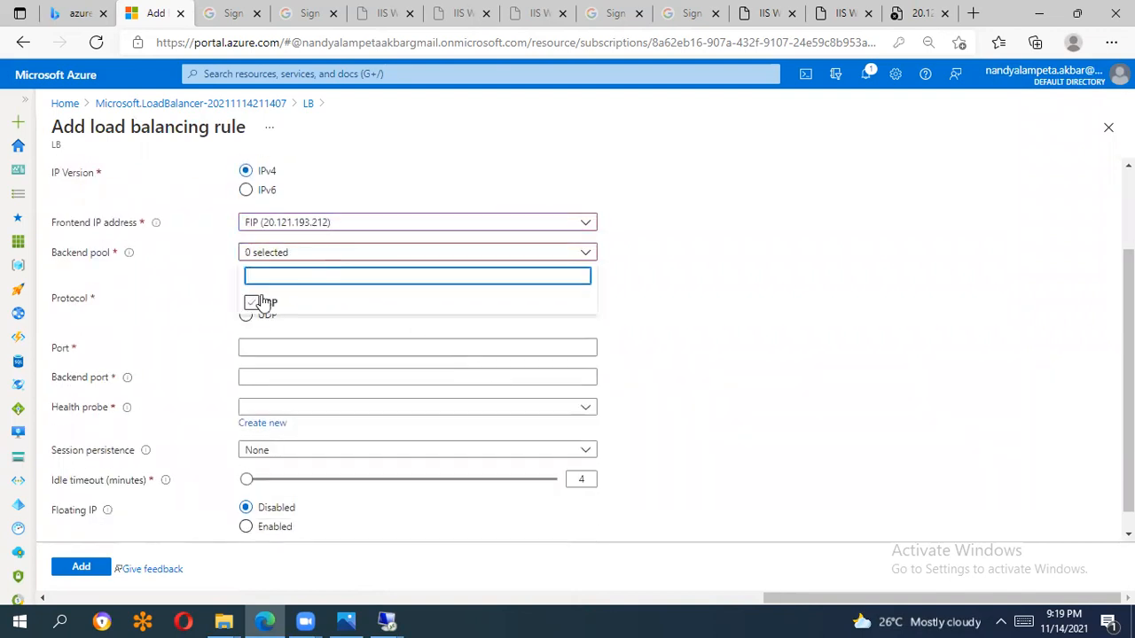
left_click(253, 303)
left_click(658, 302)
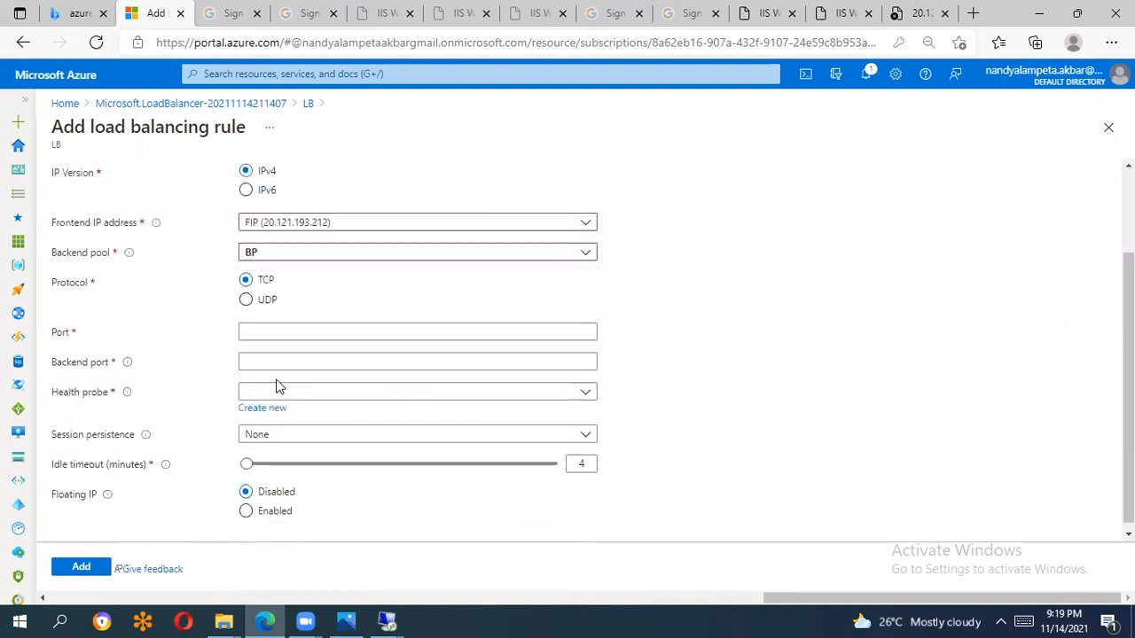
- Set frontend and backend ports to 80, attach probe HP, and keep session persistence None
left_click(289, 330)
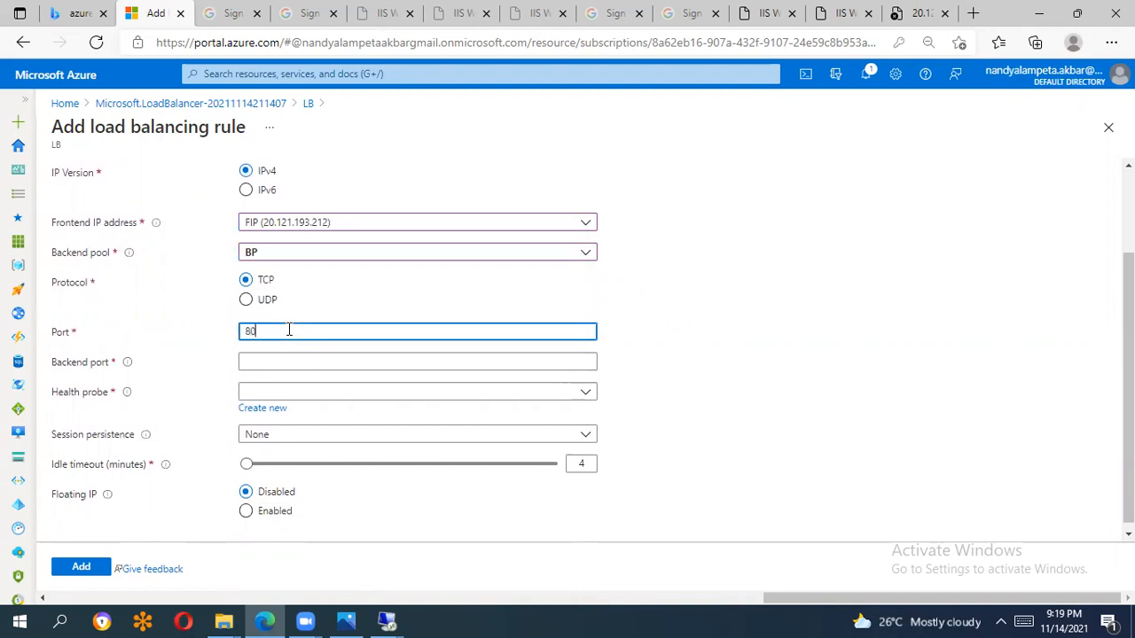
left_click(312, 362)
type("8-0")
key("BackSpace")
key("BackSpace")
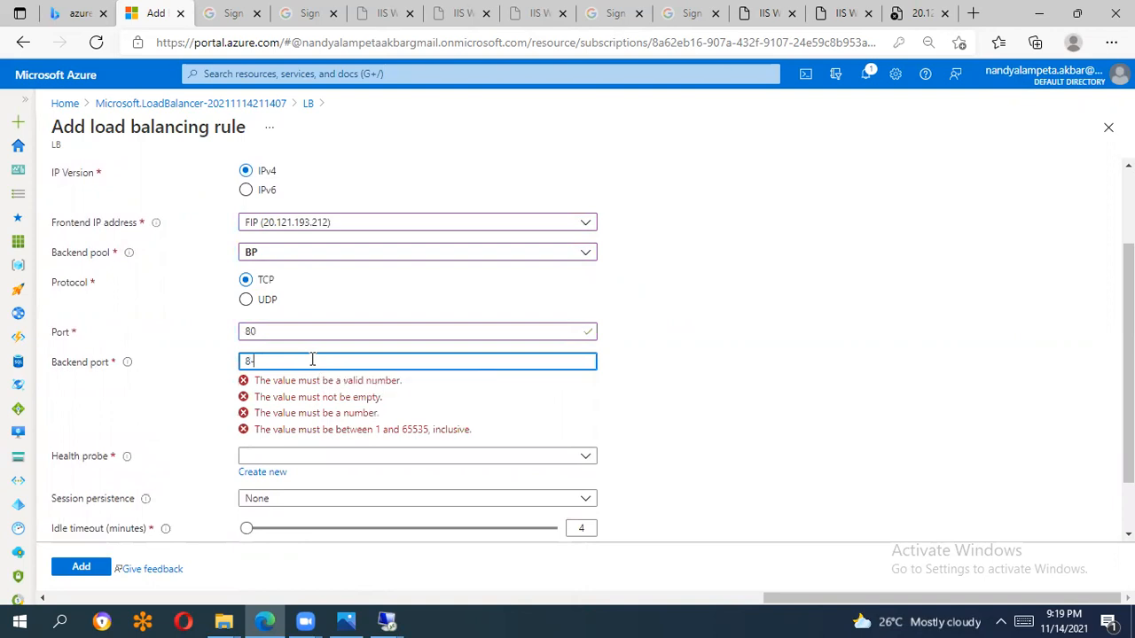
type("0")
left_click(299, 393)
left_click(257, 446)
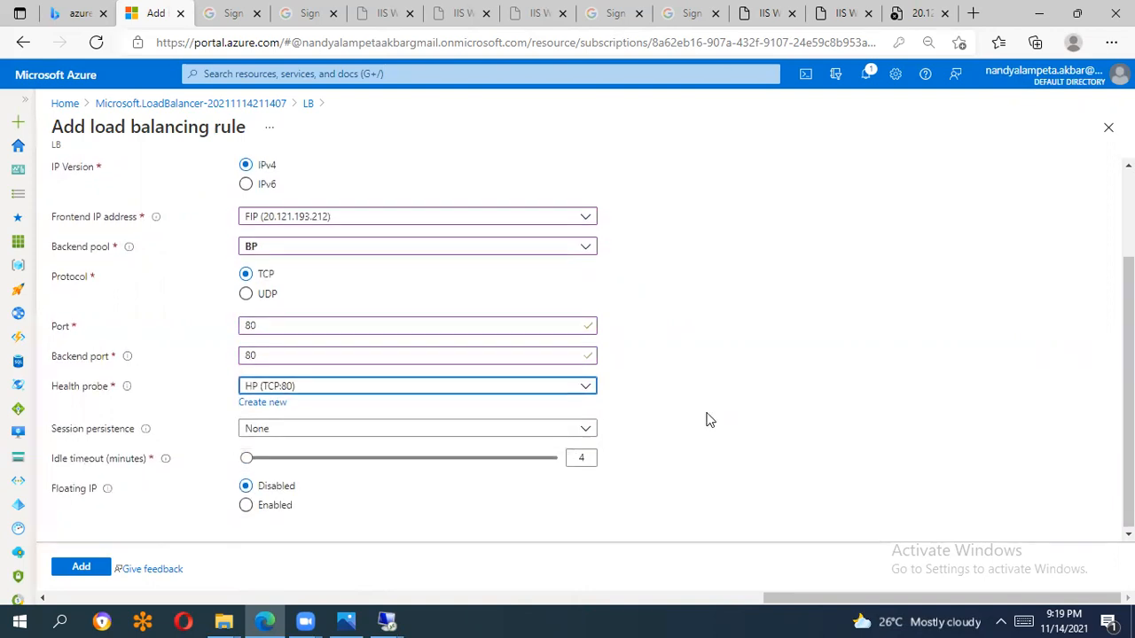
left_click(317, 437)
left_click(317, 443)
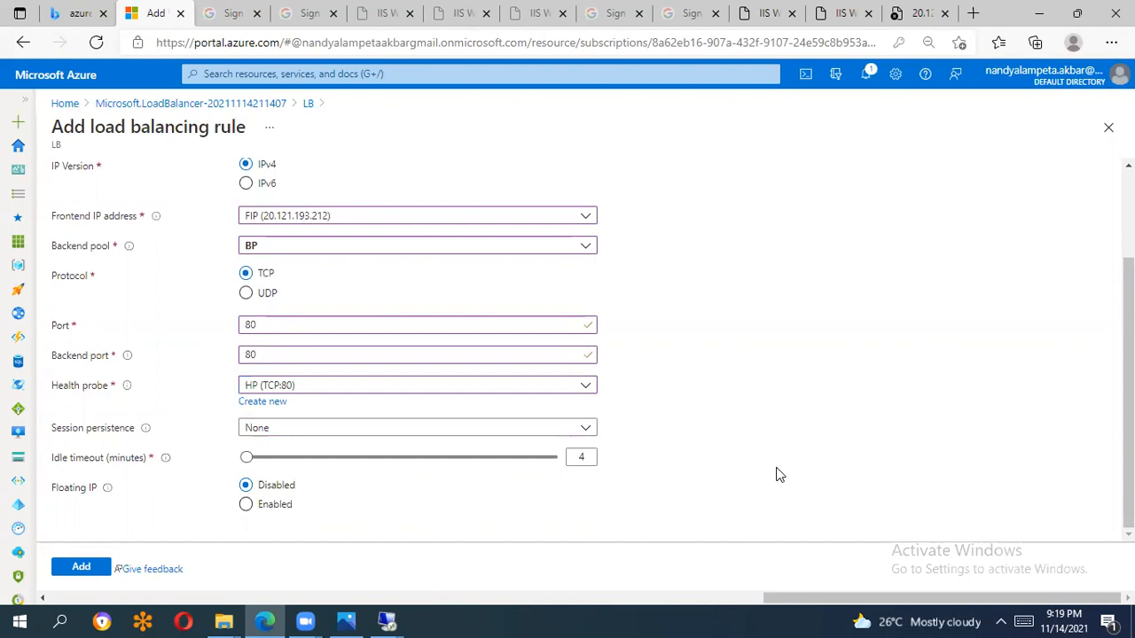
- Submit the LBR rule, check the frontend IP tab while it deploys, then open resource group RG2020
left_click(70, 572)
left_click(73, 570)
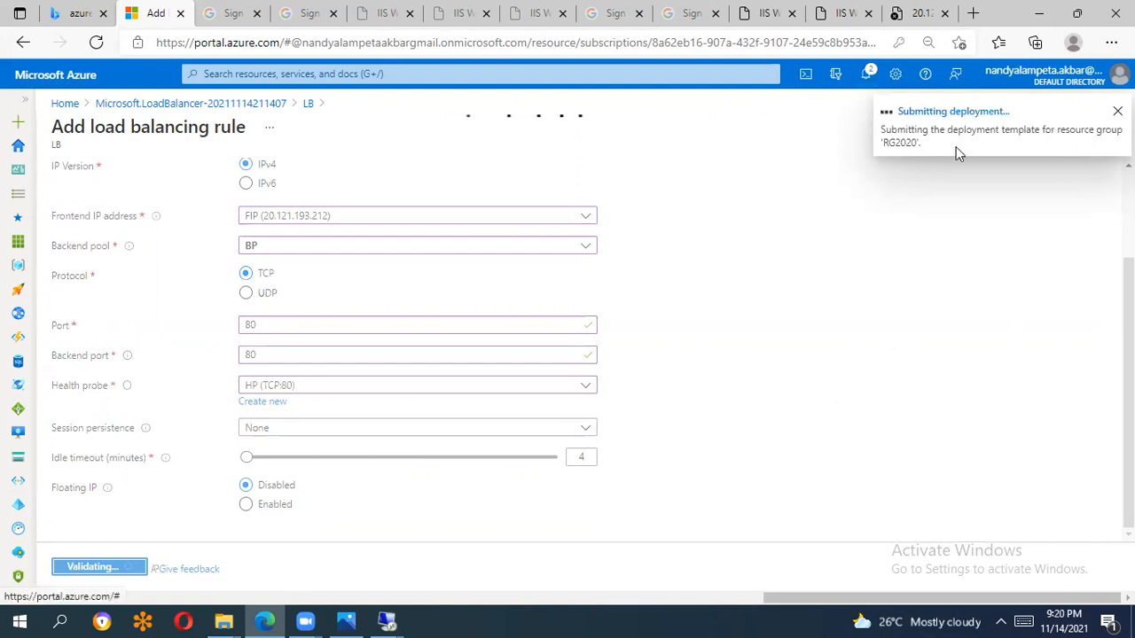
left_click(919, 20)
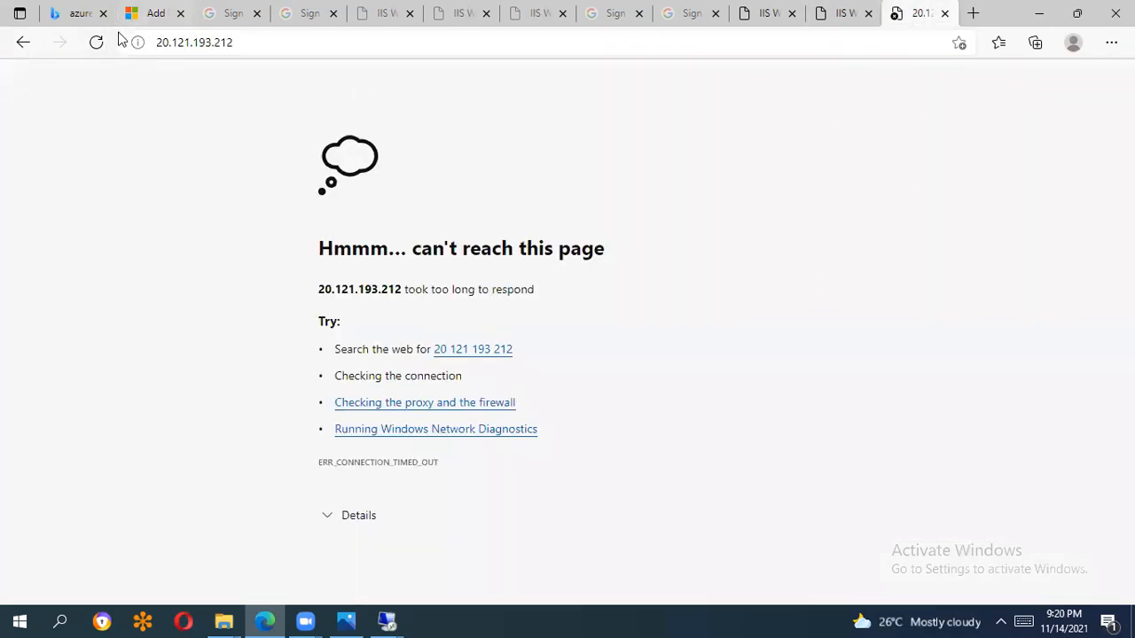
left_click(153, 14)
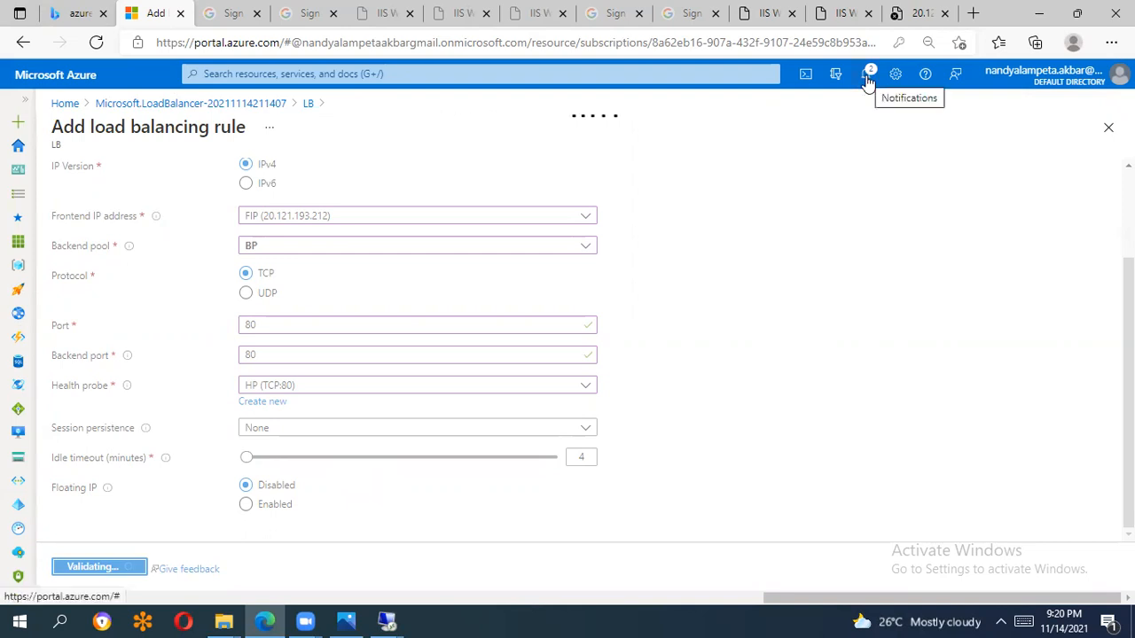
left_click(909, 15)
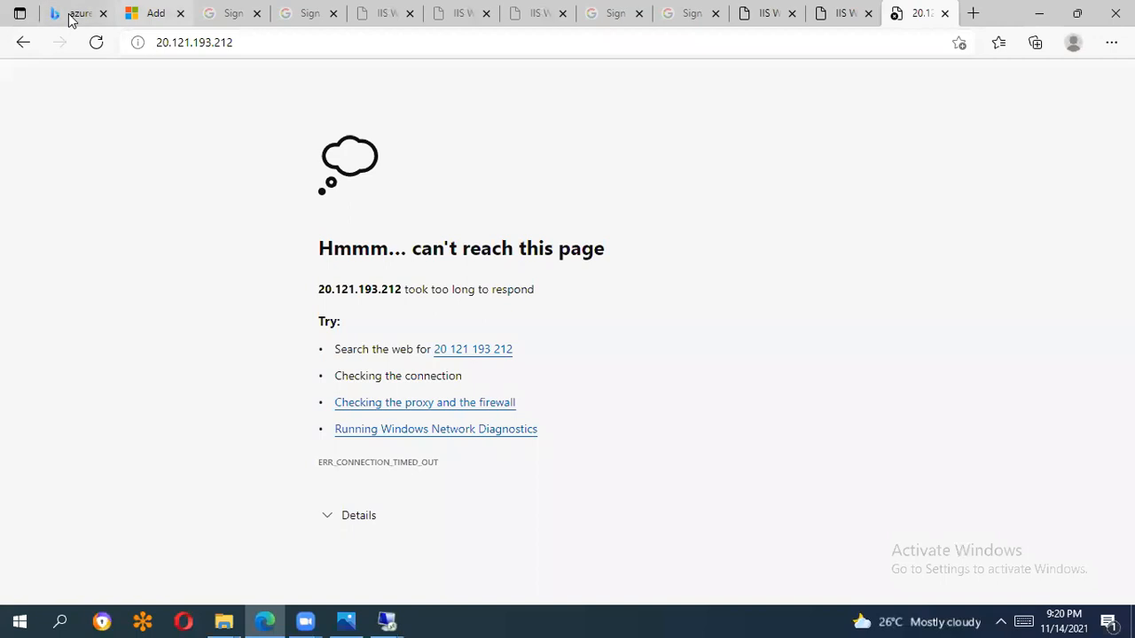
left_click(149, 15)
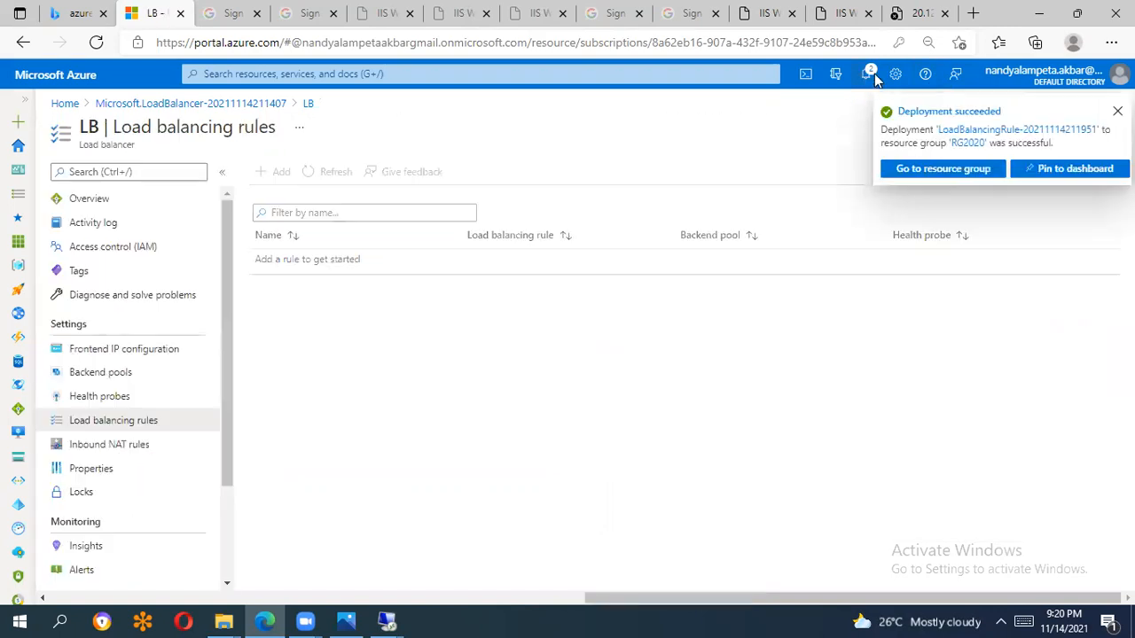
left_click(928, 174)
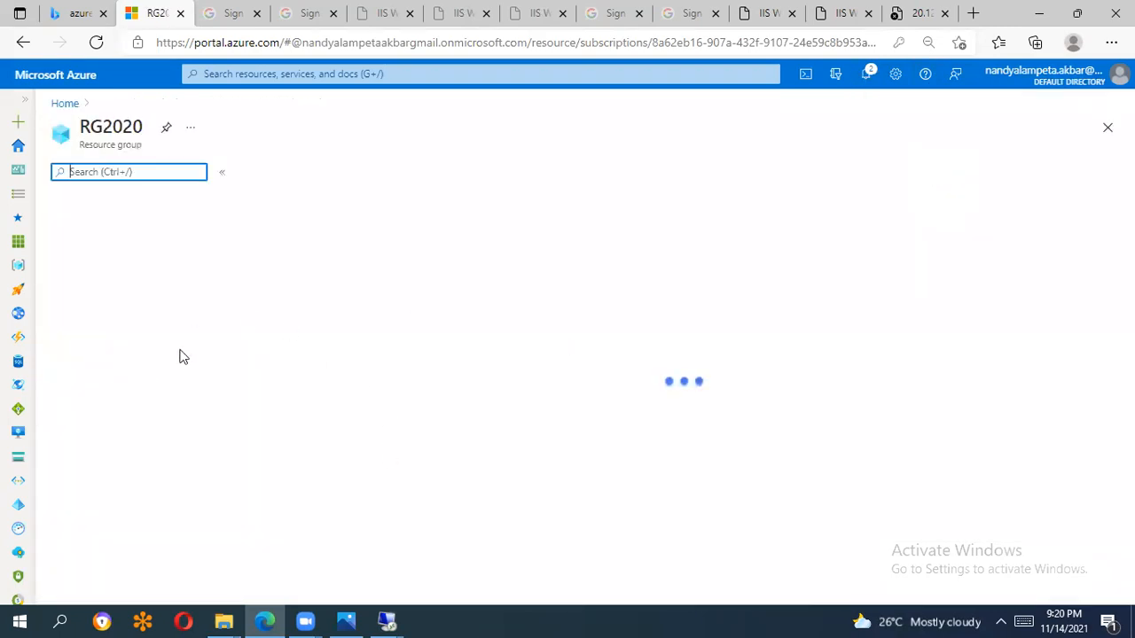
- Open LB and review its frontend IP, backend pools, health probes and load balancing rules
left_click(64, 103)
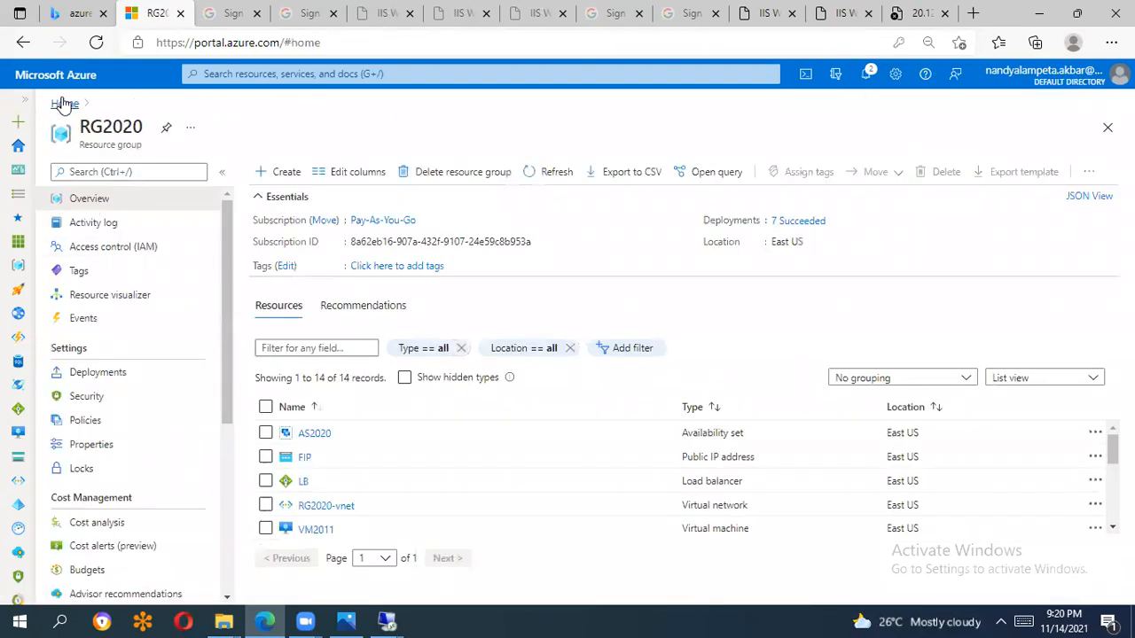
left_click(293, 172)
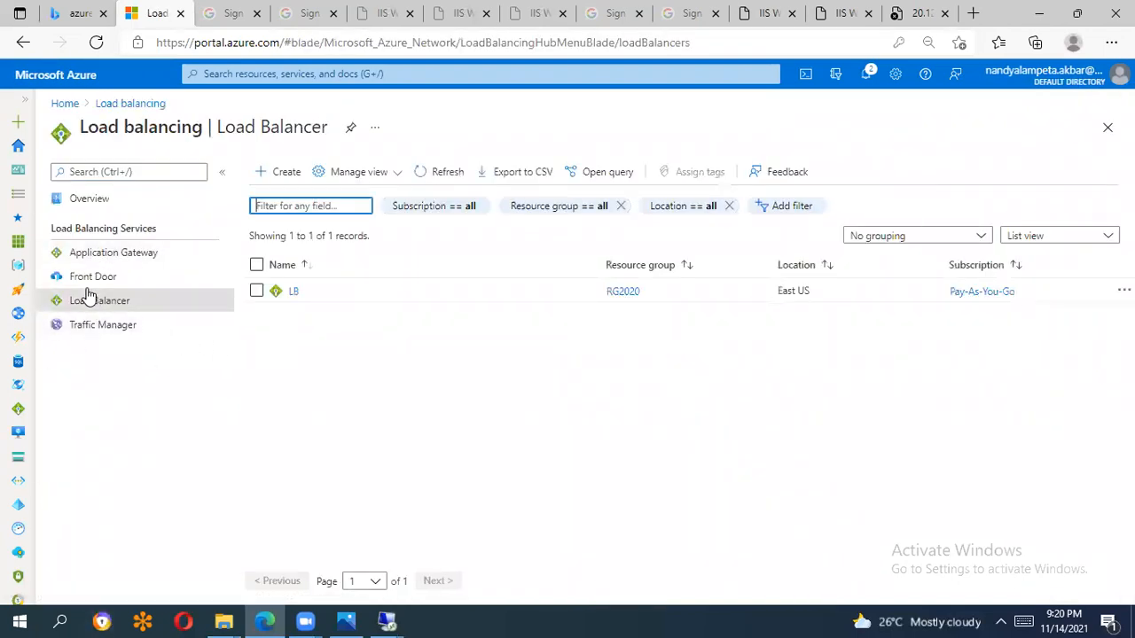
left_click(295, 291)
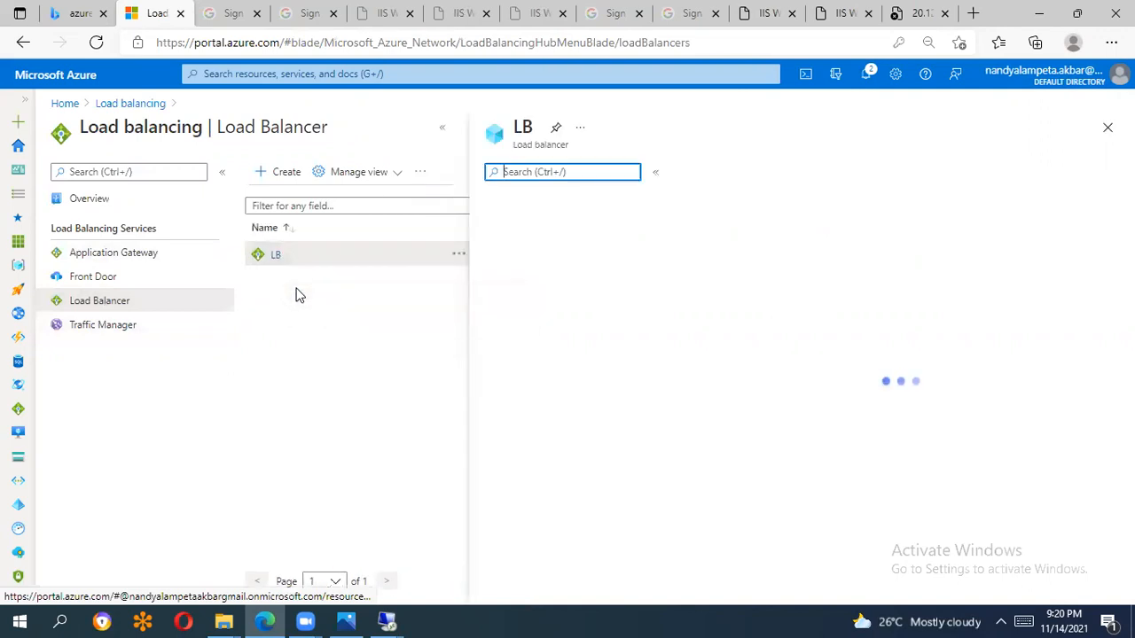
left_click(562, 351)
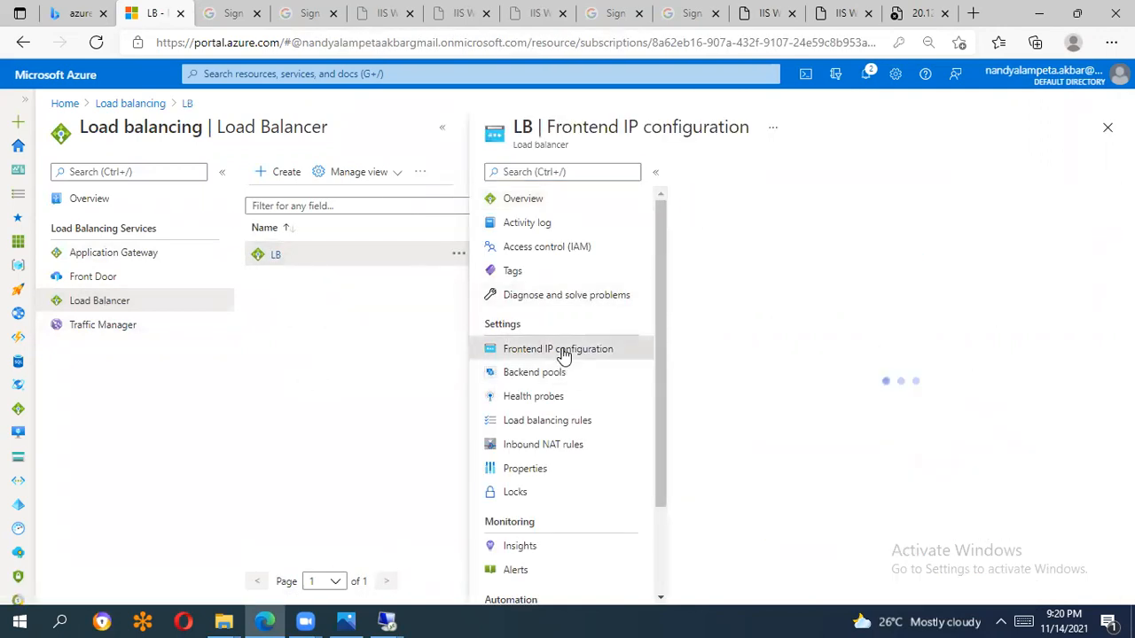
left_click(541, 375)
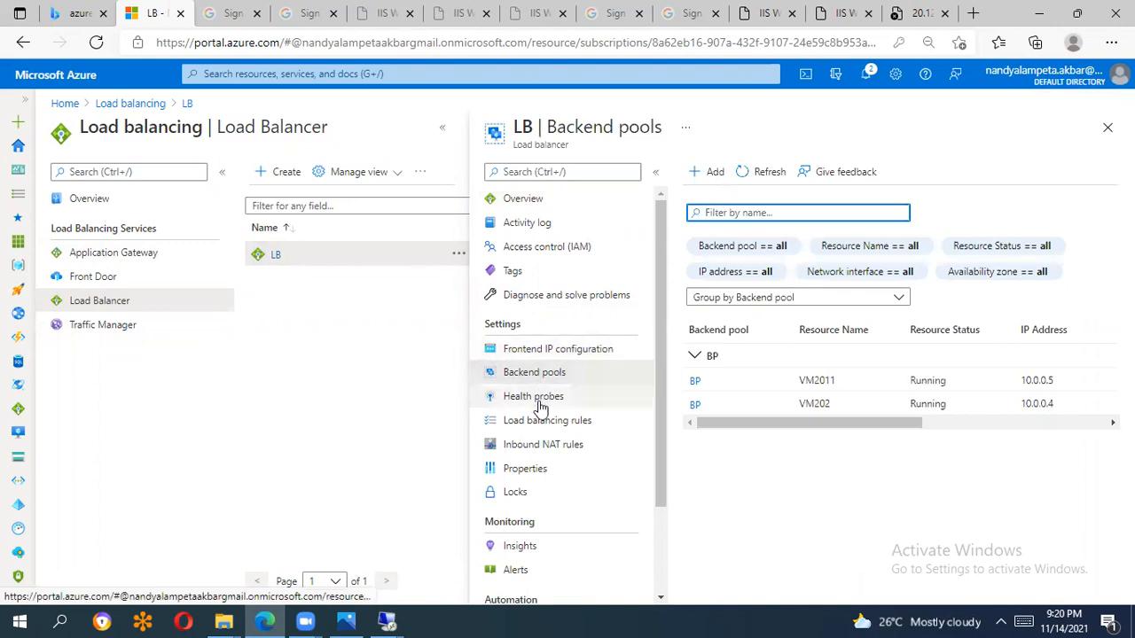
left_click(540, 401)
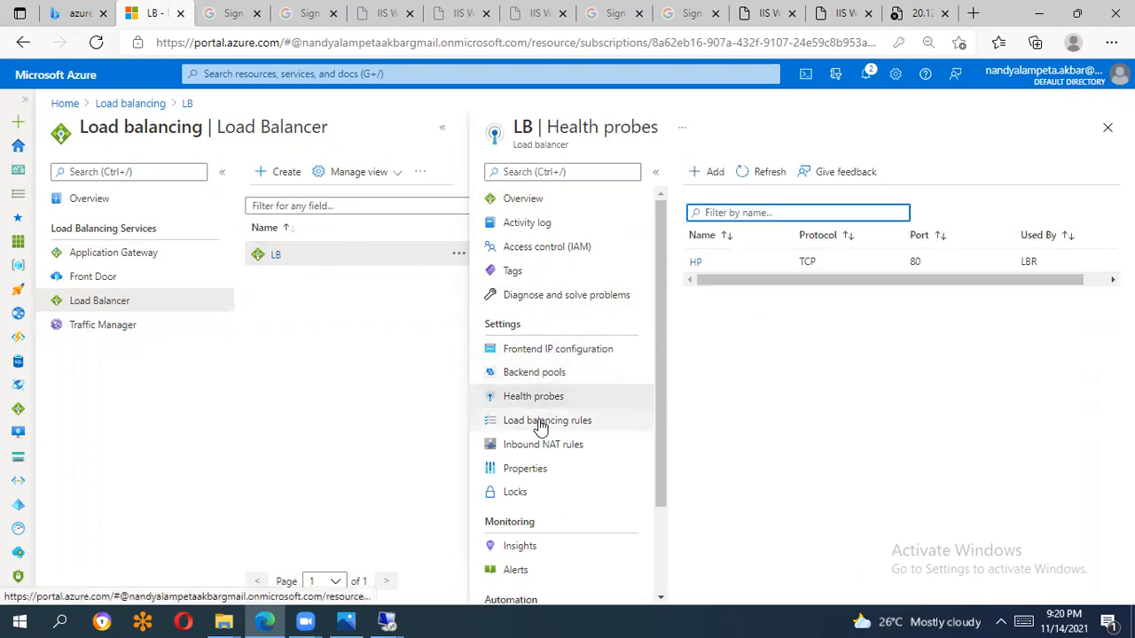
left_click(540, 424)
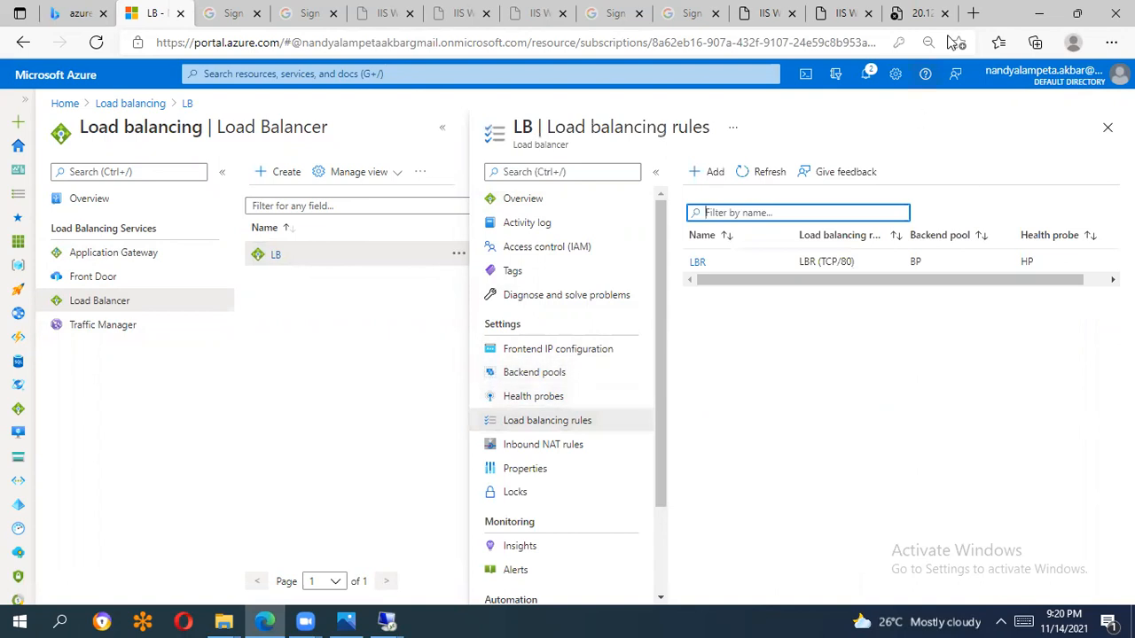
left_click(913, 14)
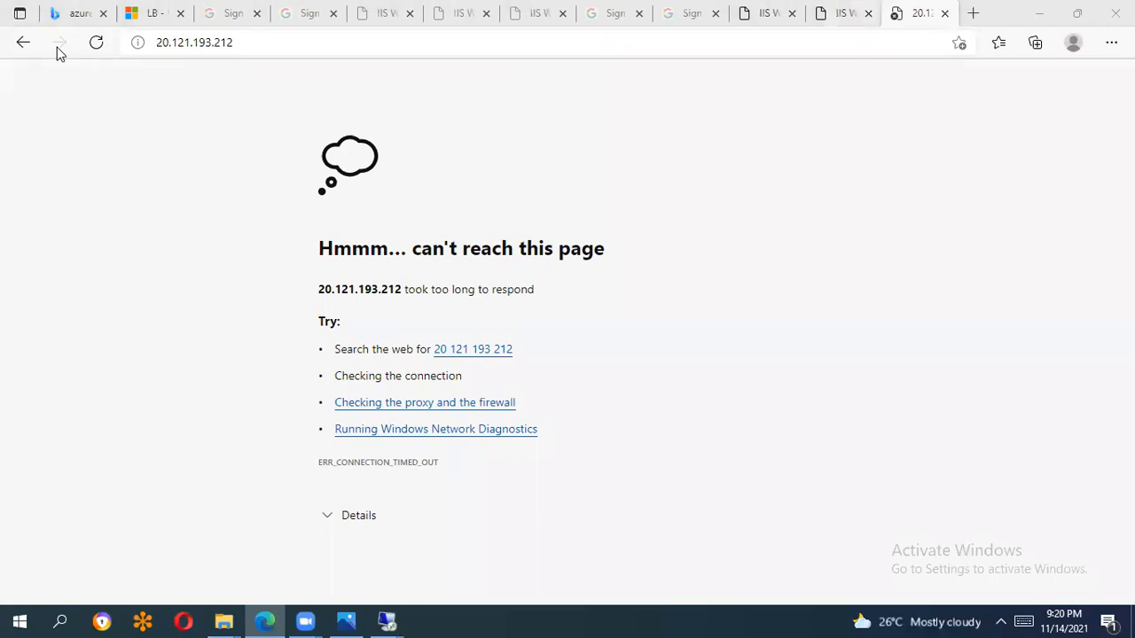
- Reload the 20.121.193.212 page, then stop VM202 from the Virtual machines list
left_click(96, 42)
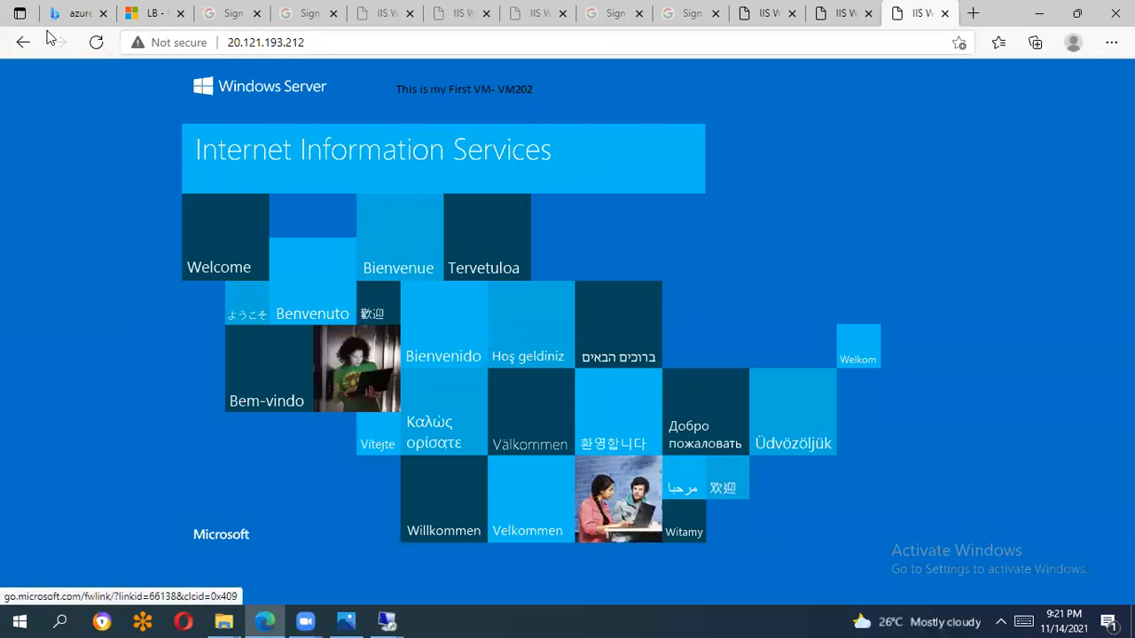
left_click(146, 14)
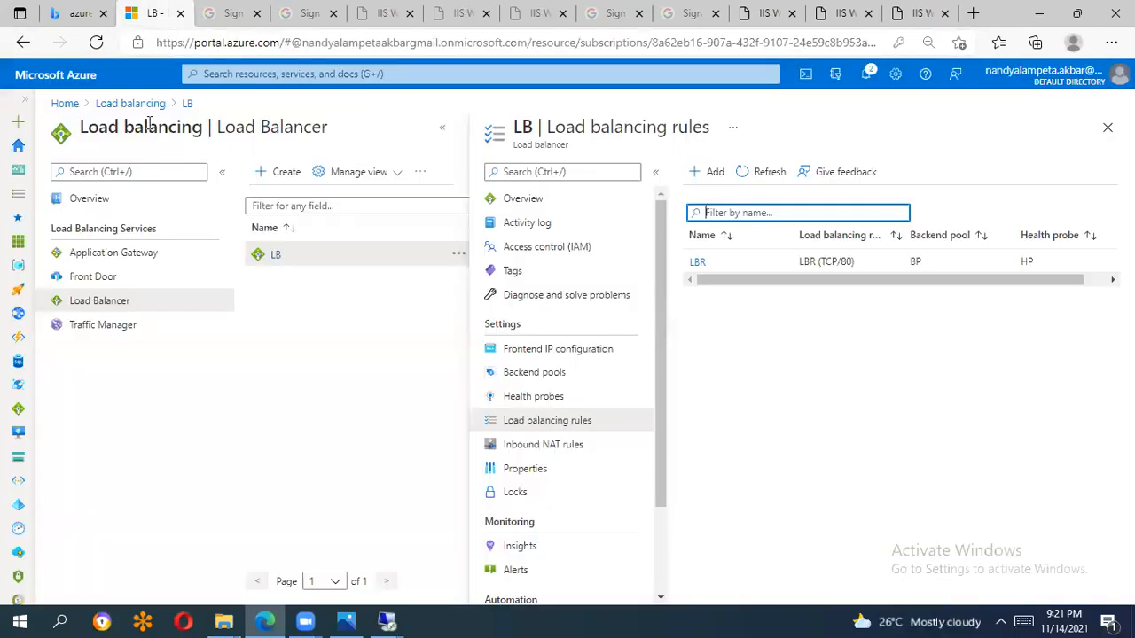
left_click(62, 104)
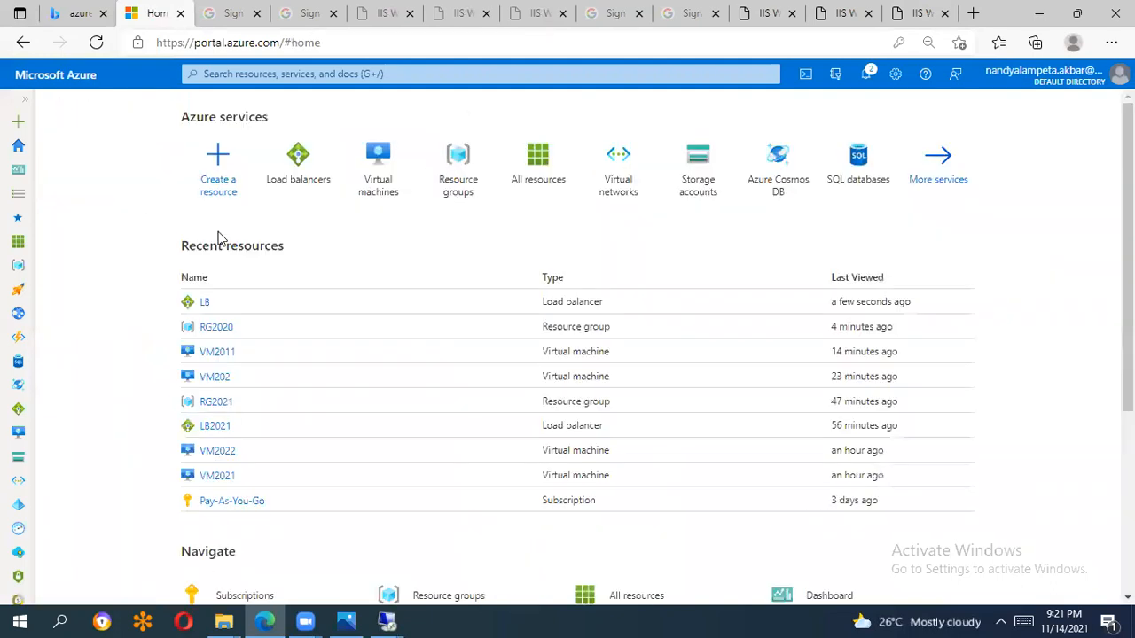
left_click(363, 187)
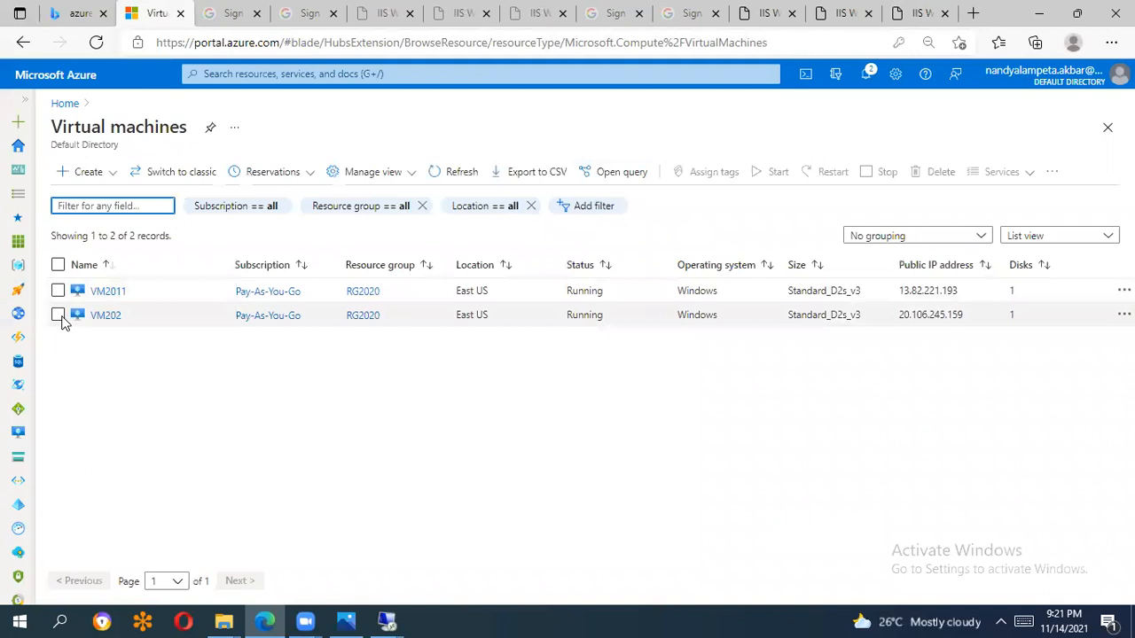
left_click(57, 314)
left_click(887, 173)
left_click(78, 254)
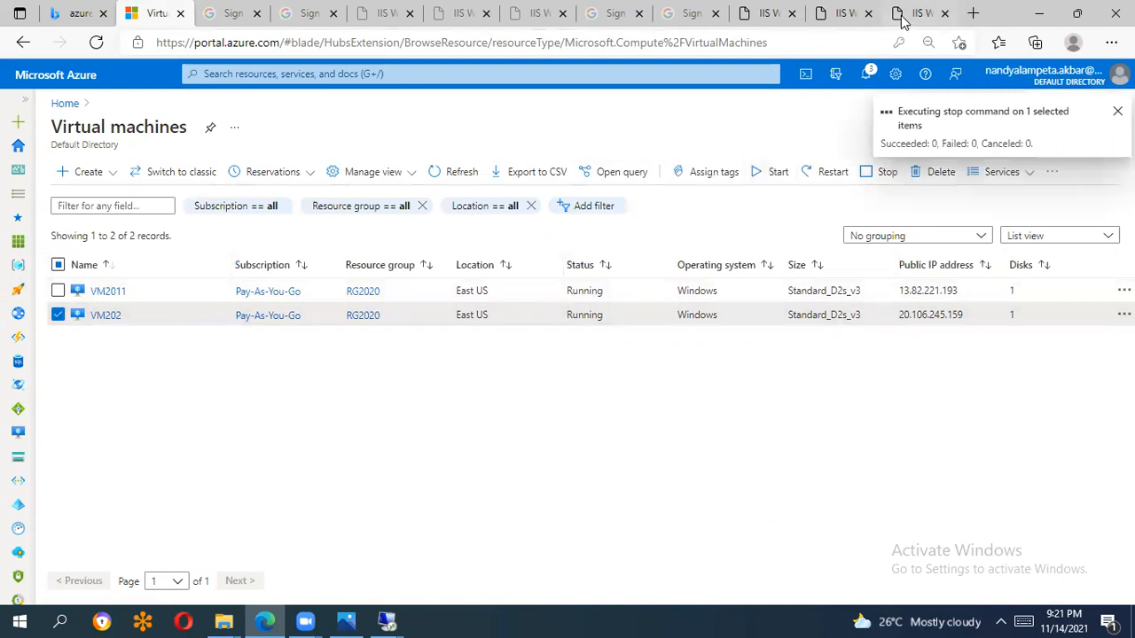
- Compare the load balancer page with VM202's and VM2011's own IIS pages, then return to the portal
left_click(905, 14)
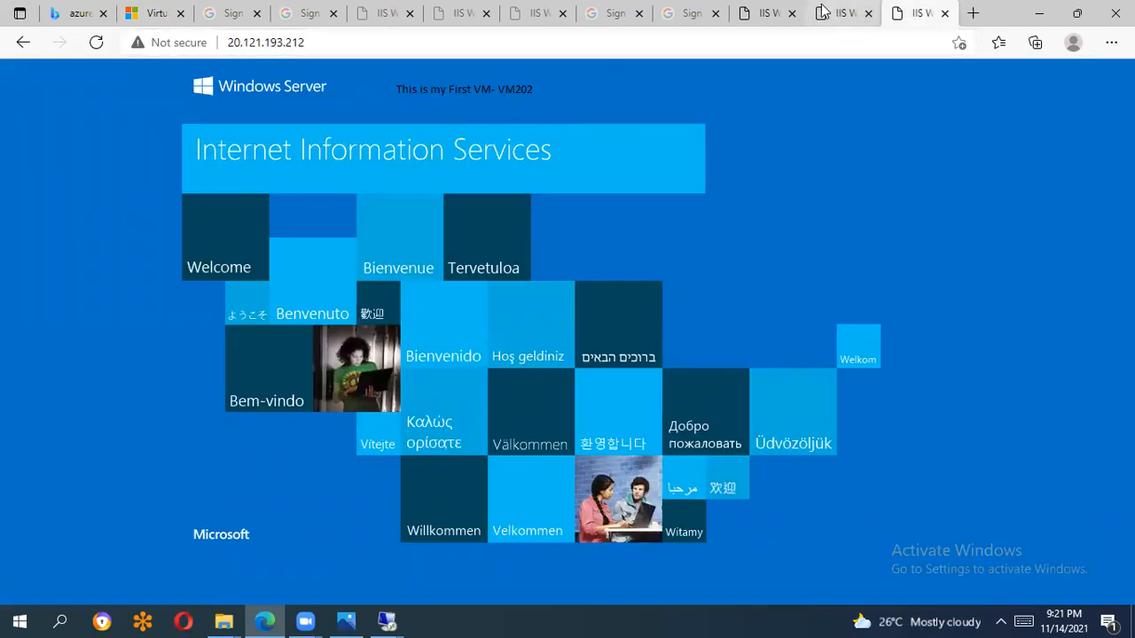
left_click(798, 18)
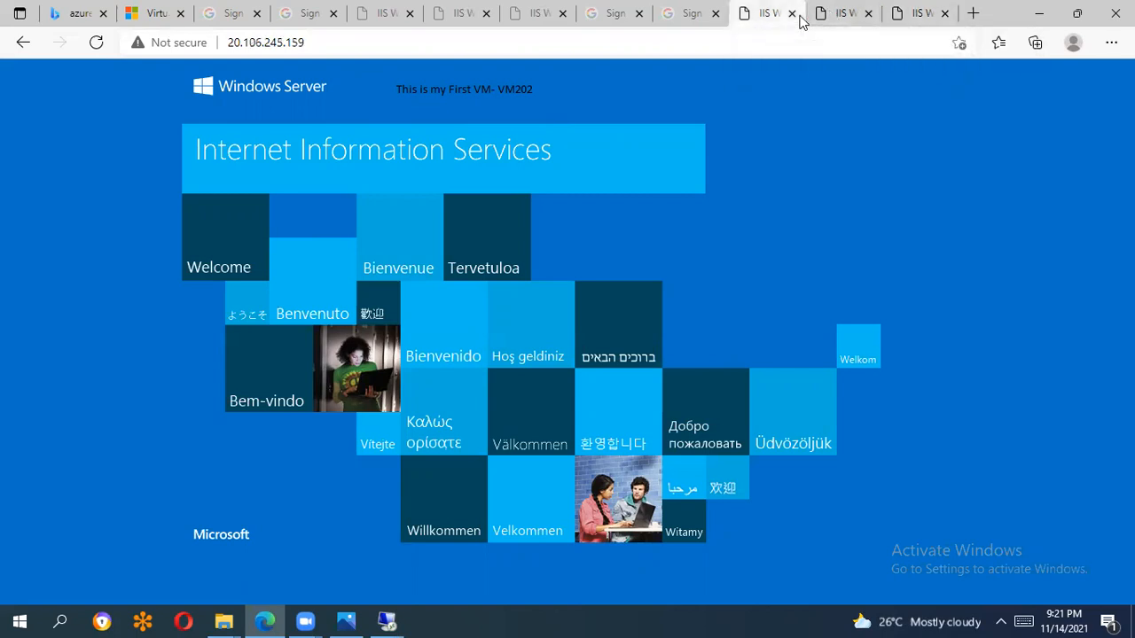
left_click(843, 14)
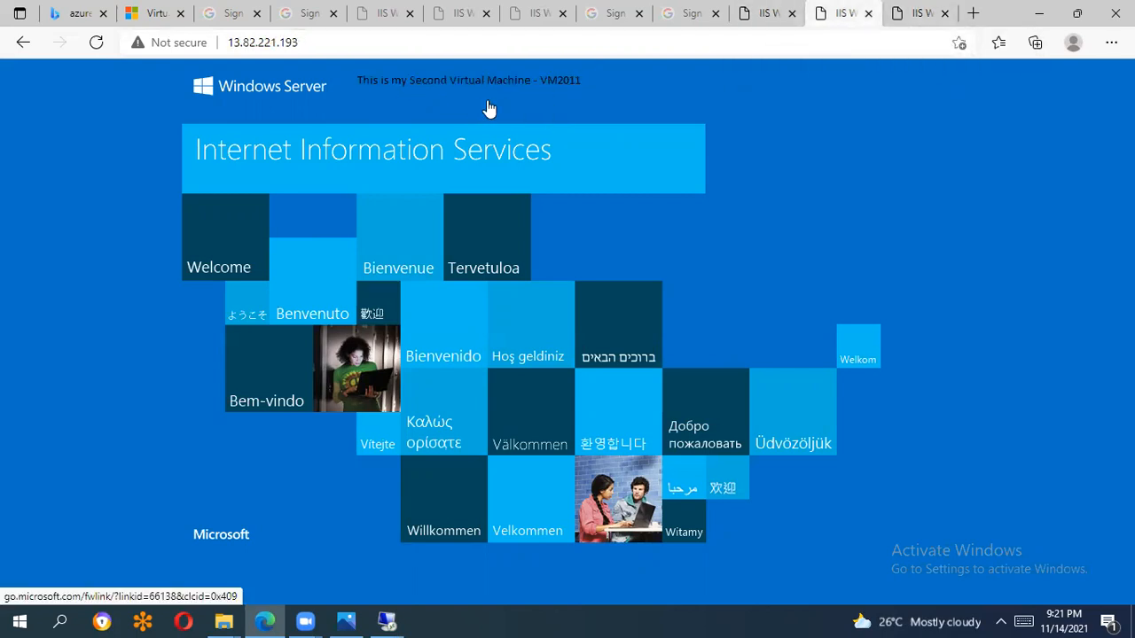
left_click(914, 14)
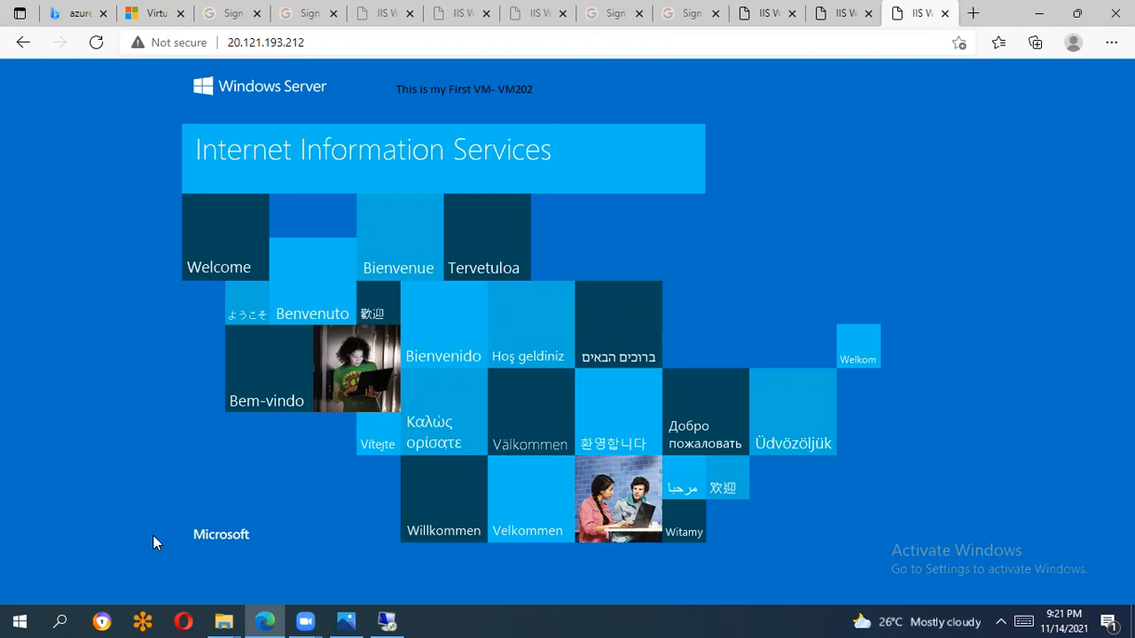
left_click(155, 13)
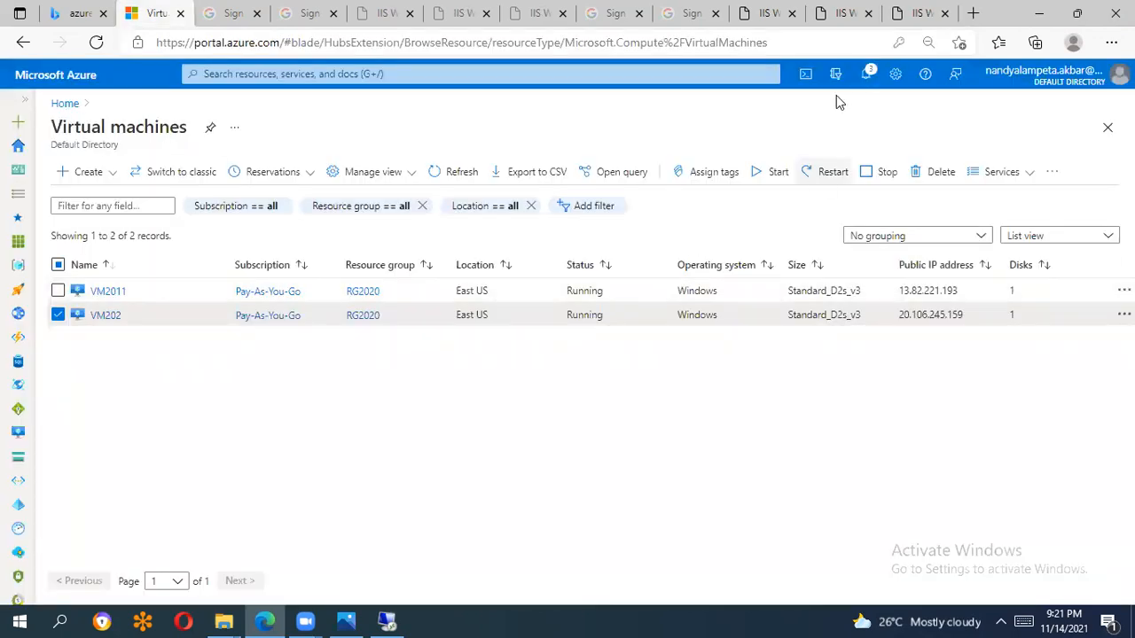
- Watch notifications for the VM202 stop, reload the load balancer page, and reopen the Virtual machines list
left_click(866, 78)
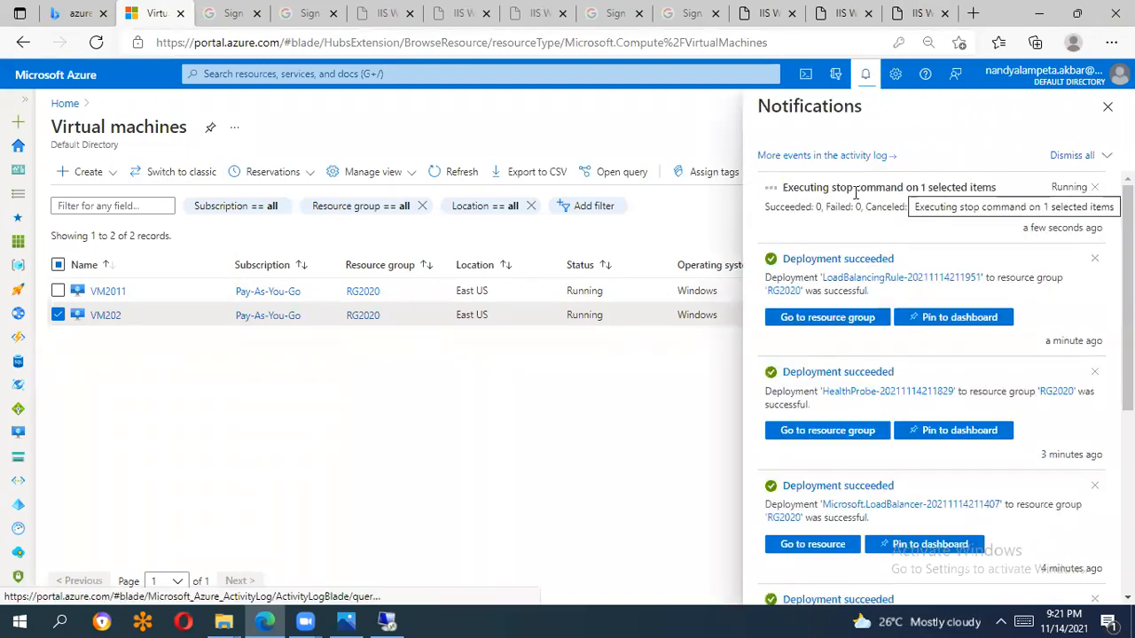
left_click_drag(856, 193, 914, 192)
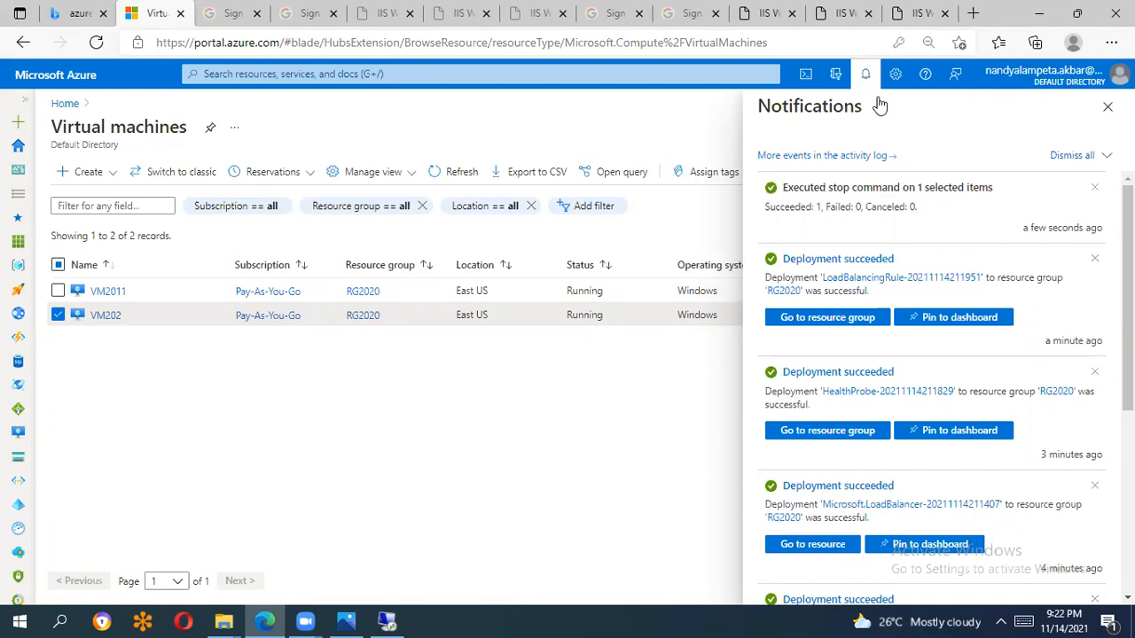
left_click(923, 13)
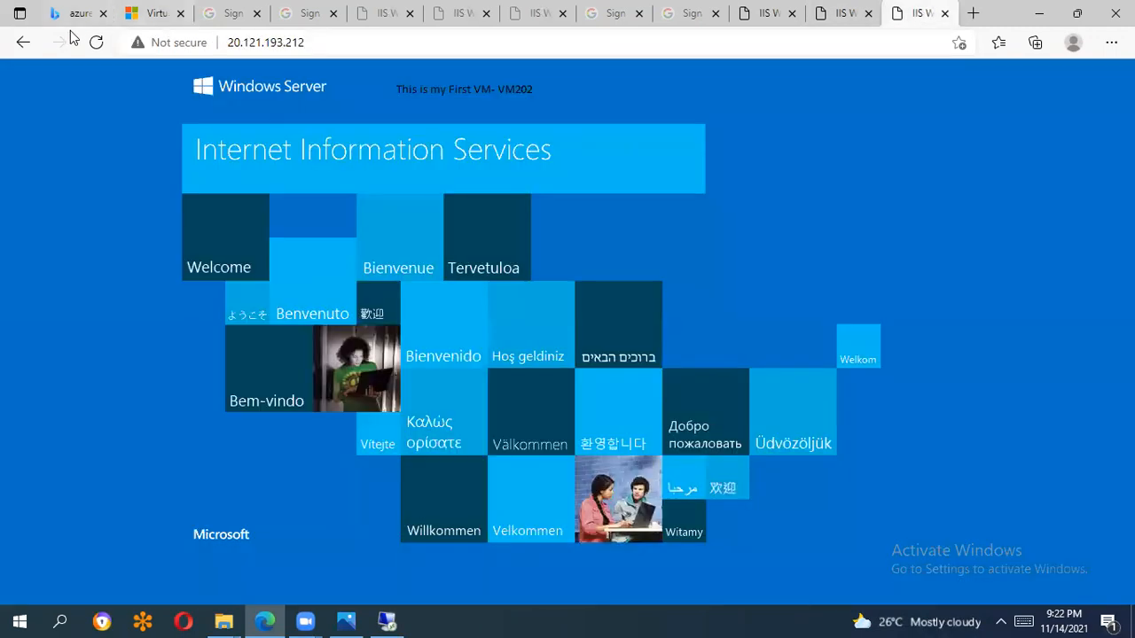
left_click(95, 41)
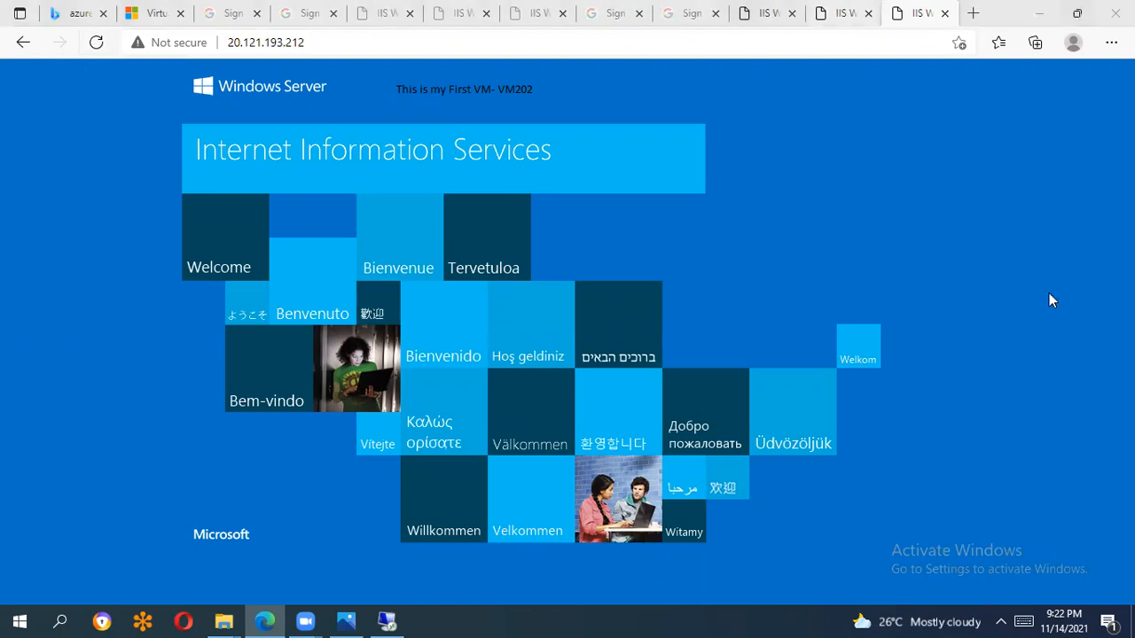
left_click(67, 14)
left_click(155, 14)
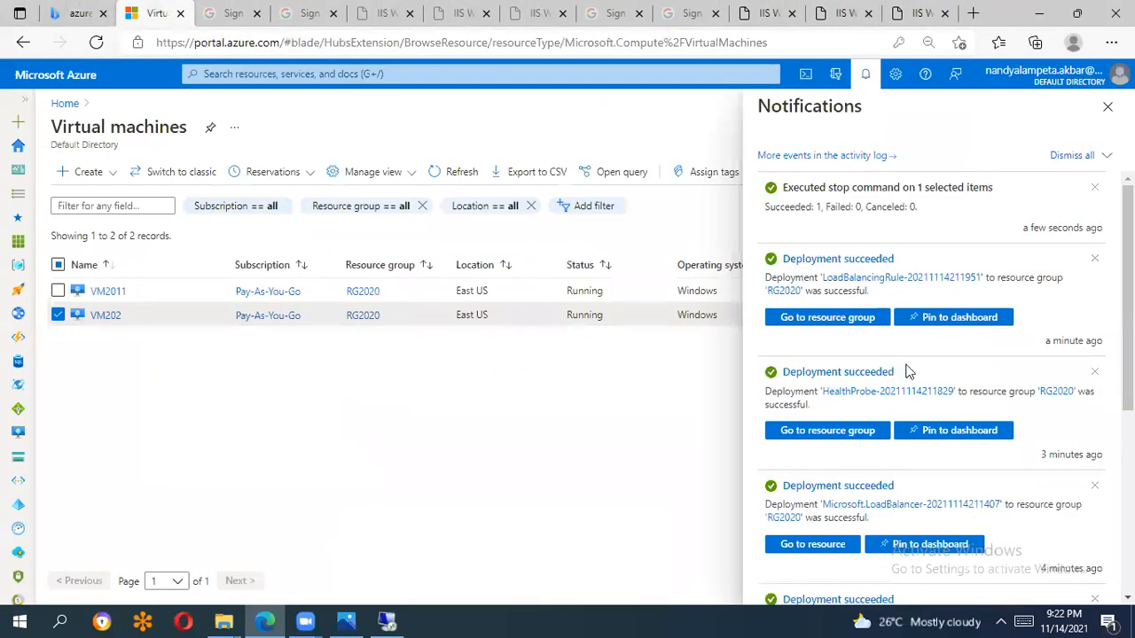
left_click(64, 104)
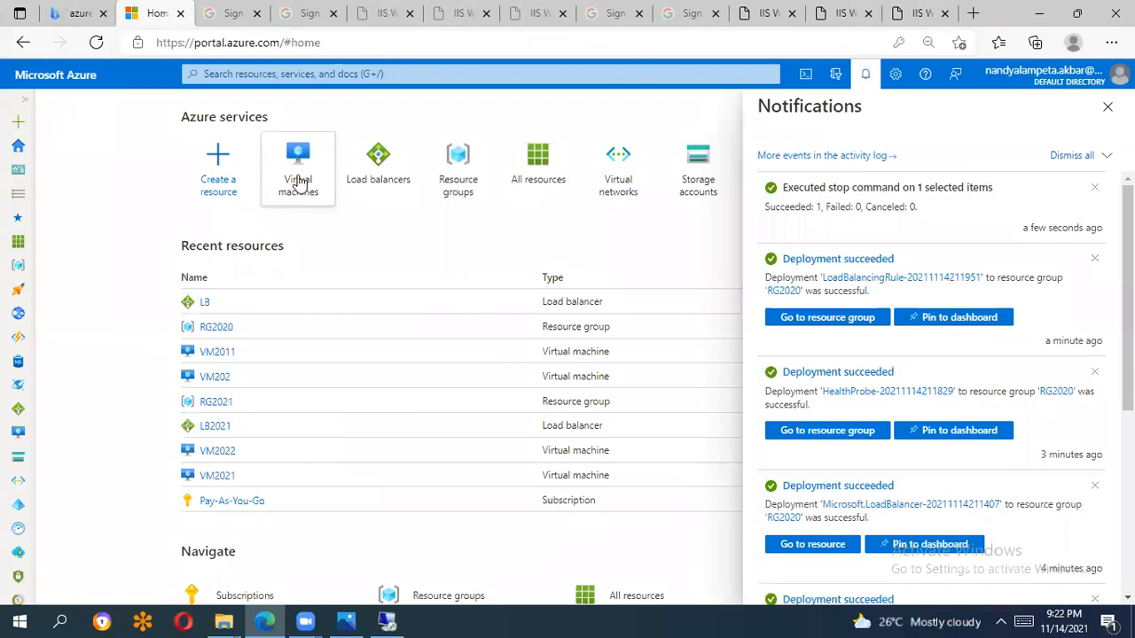
left_click(299, 182)
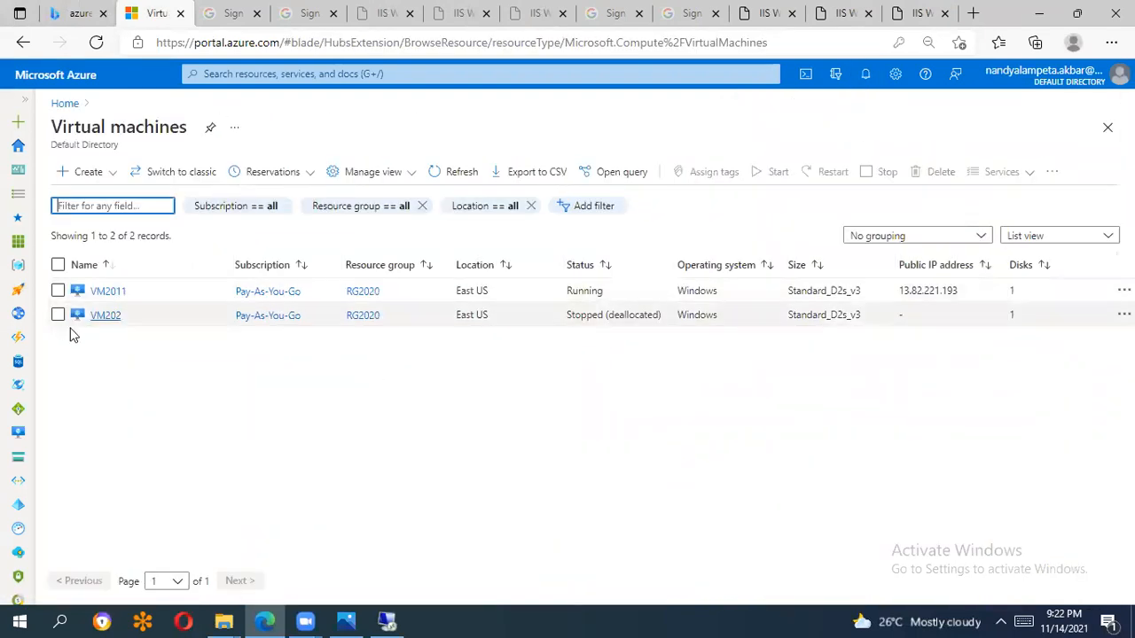
- Reload the 20.121.193.212 page twice, then return to Azure and open the Load balancers list
left_click(920, 14)
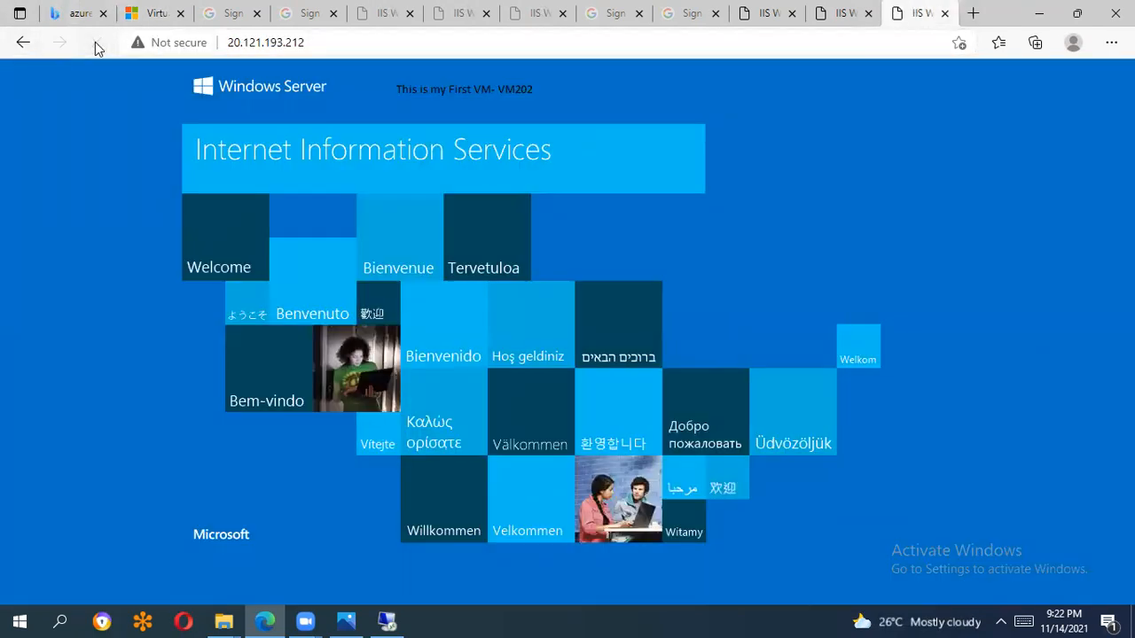
left_click(96, 43)
left_click(96, 43)
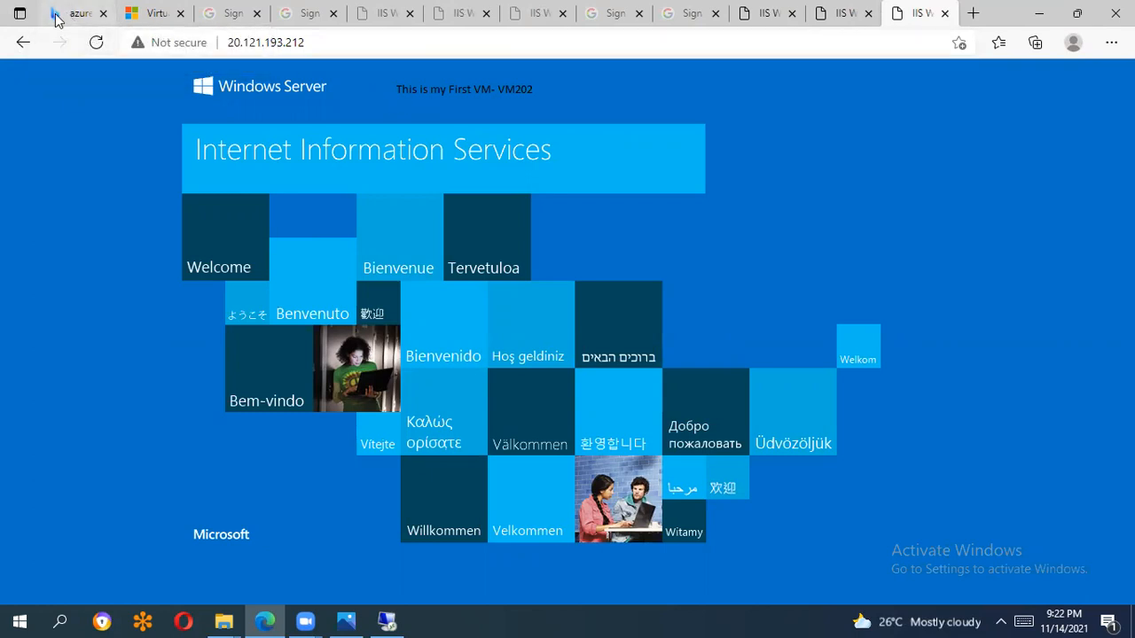
left_click(71, 16)
key("ctrl+Tab")
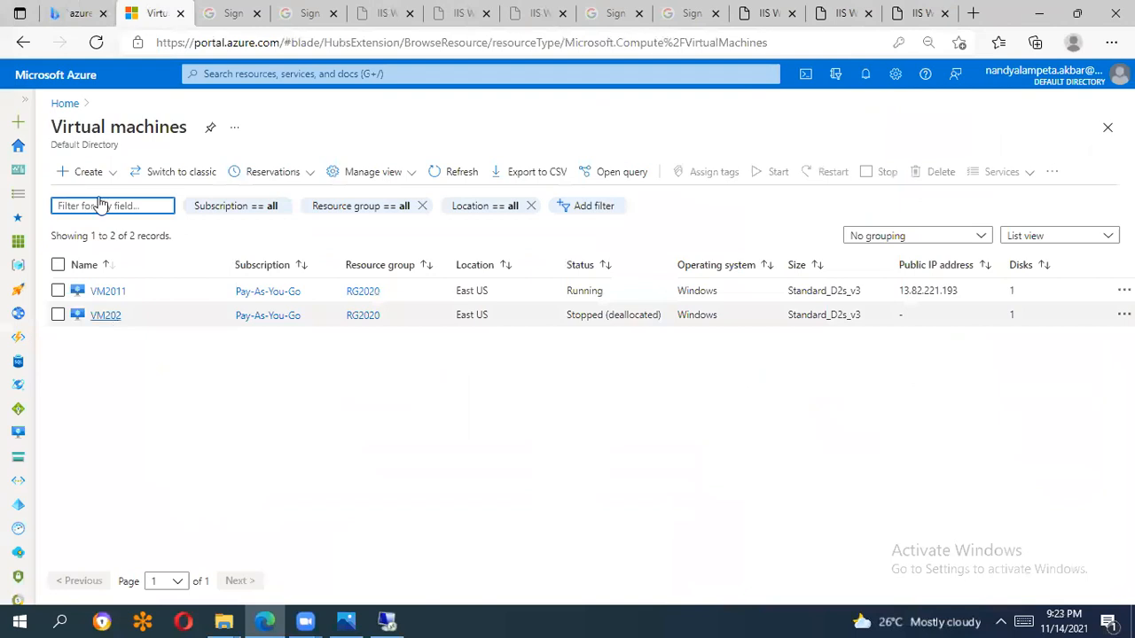
left_click(64, 104)
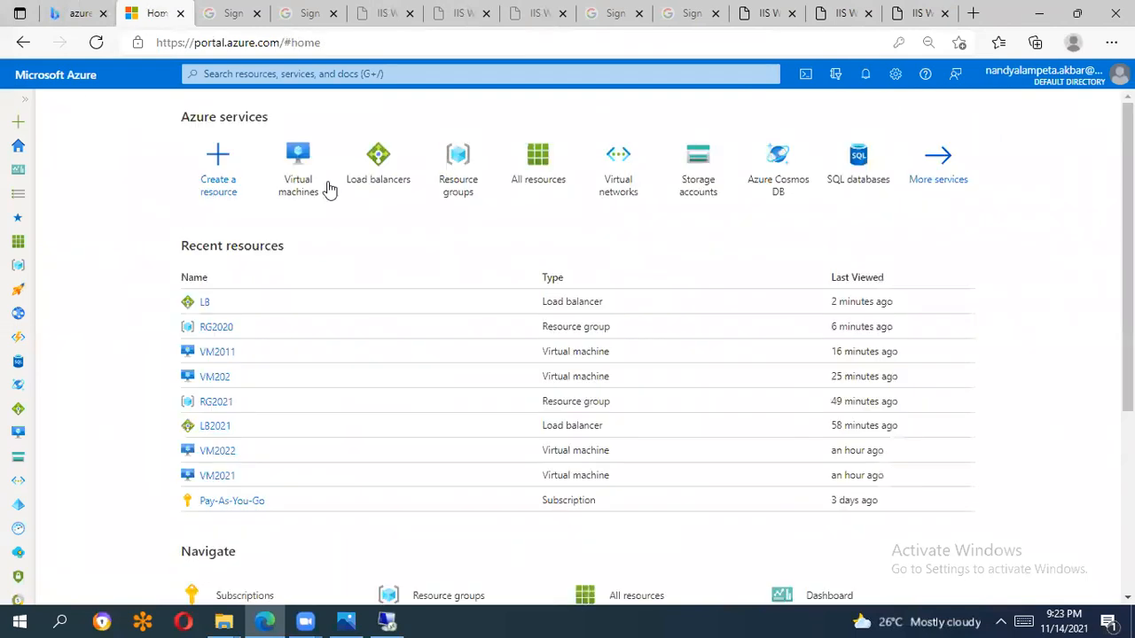
left_click(361, 177)
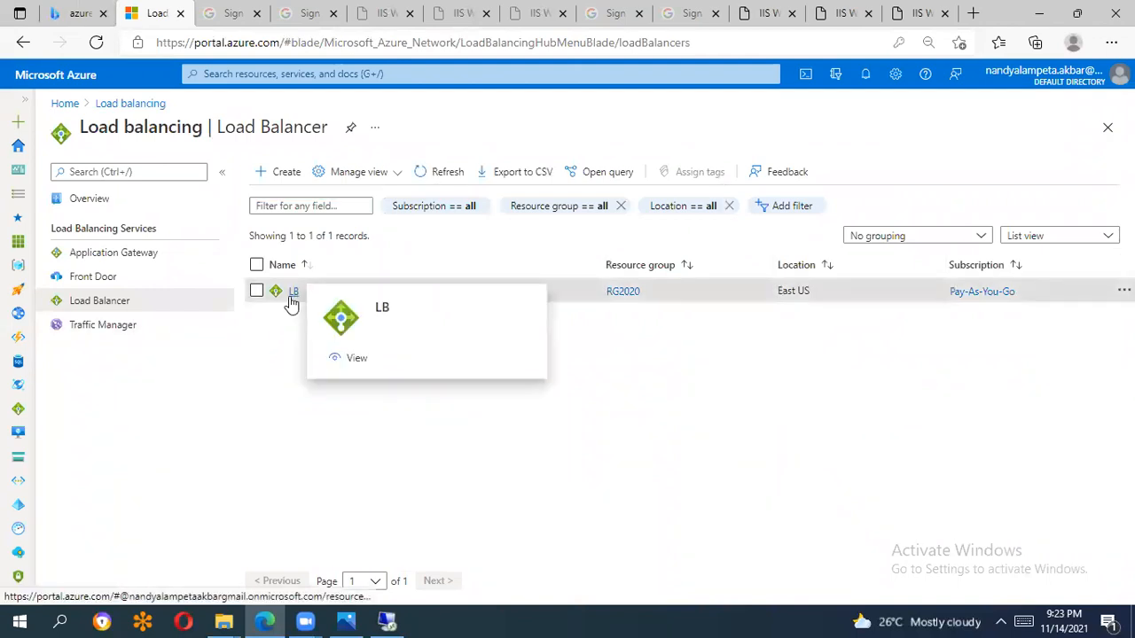
- Copy LB's frontend IP 20.121.193.212 and load it in a new Edge tab
left_click(294, 293)
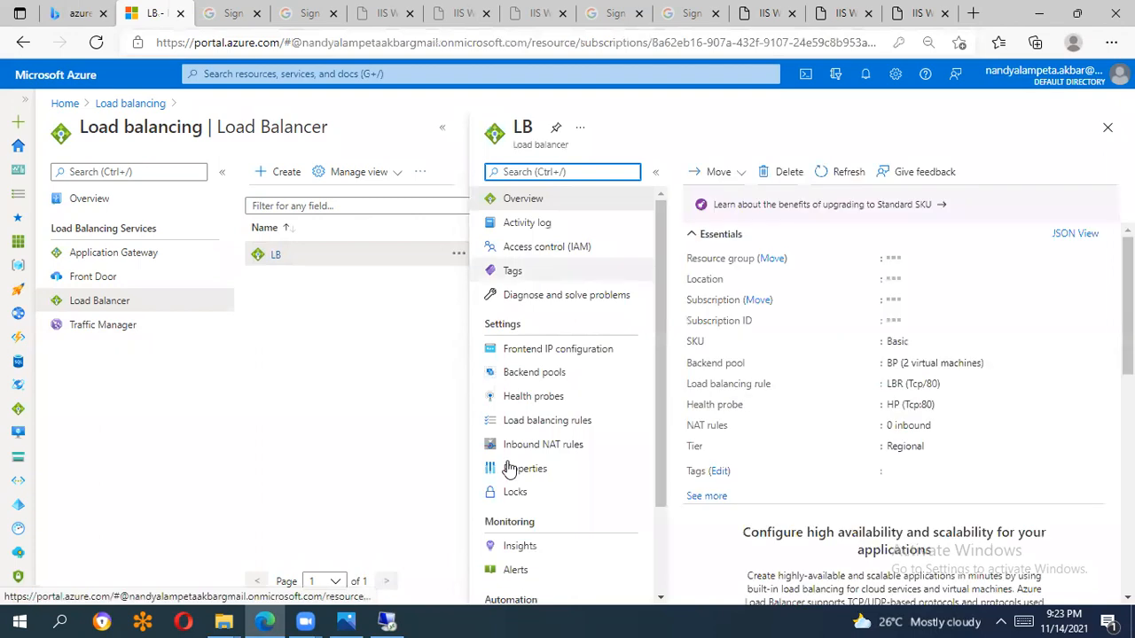
left_click(522, 352)
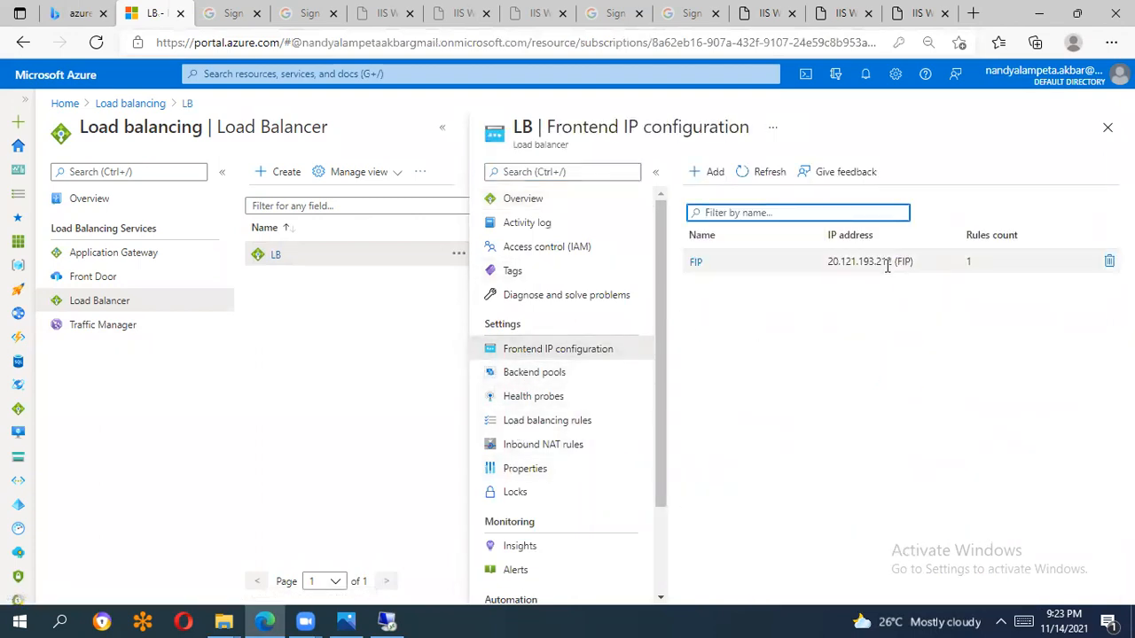
left_click_drag(888, 258, 790, 268)
key("ctrl+c")
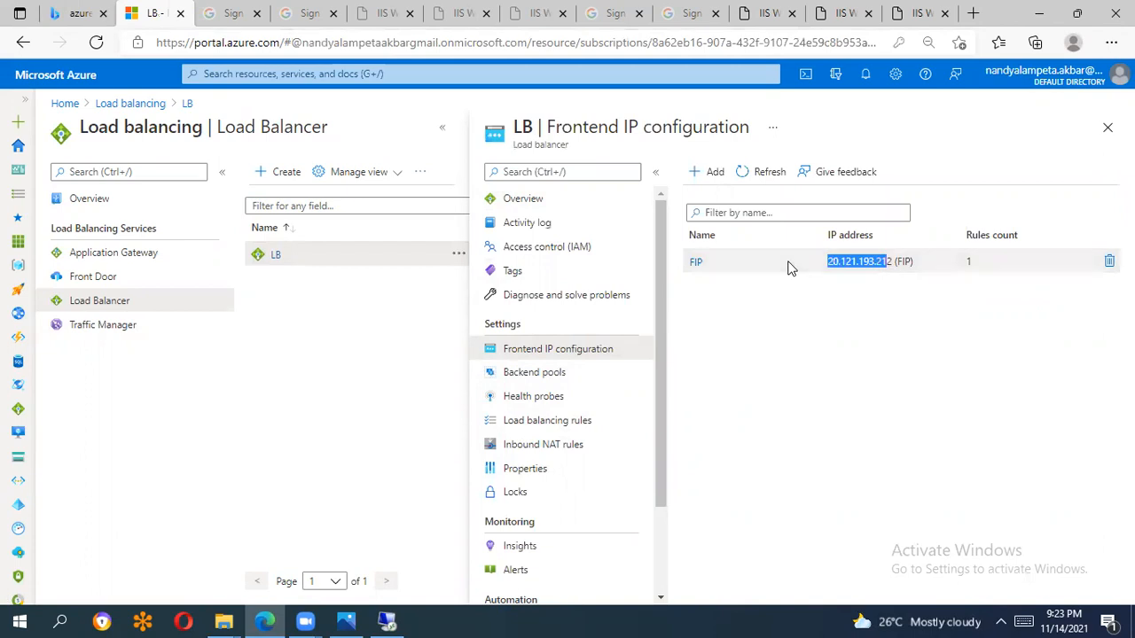
left_click(916, 18)
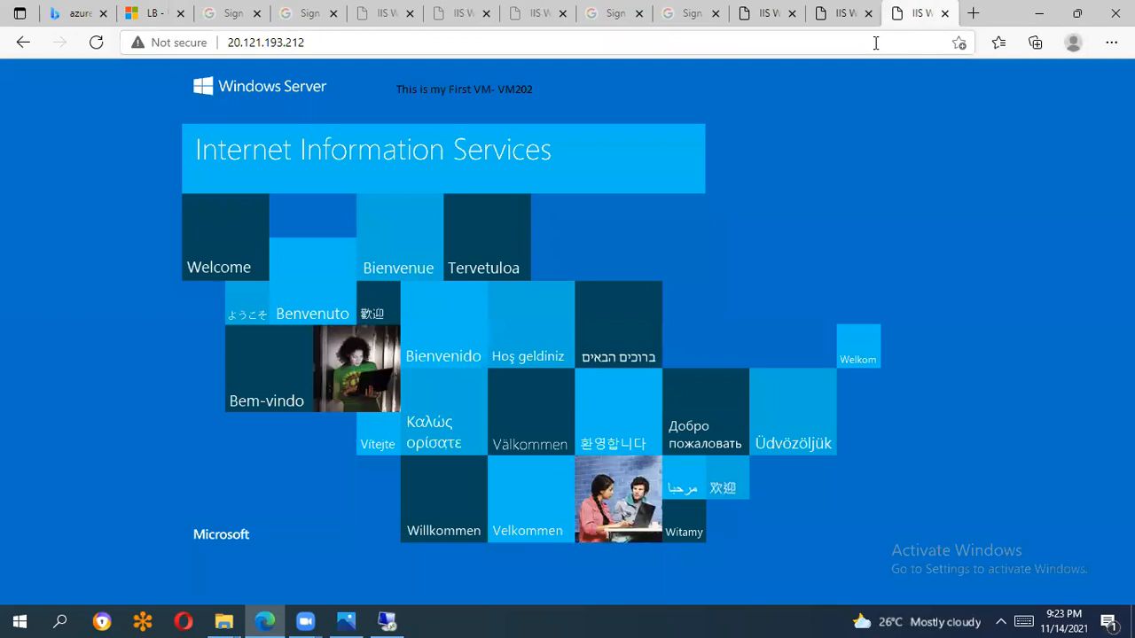
left_click(976, 14)
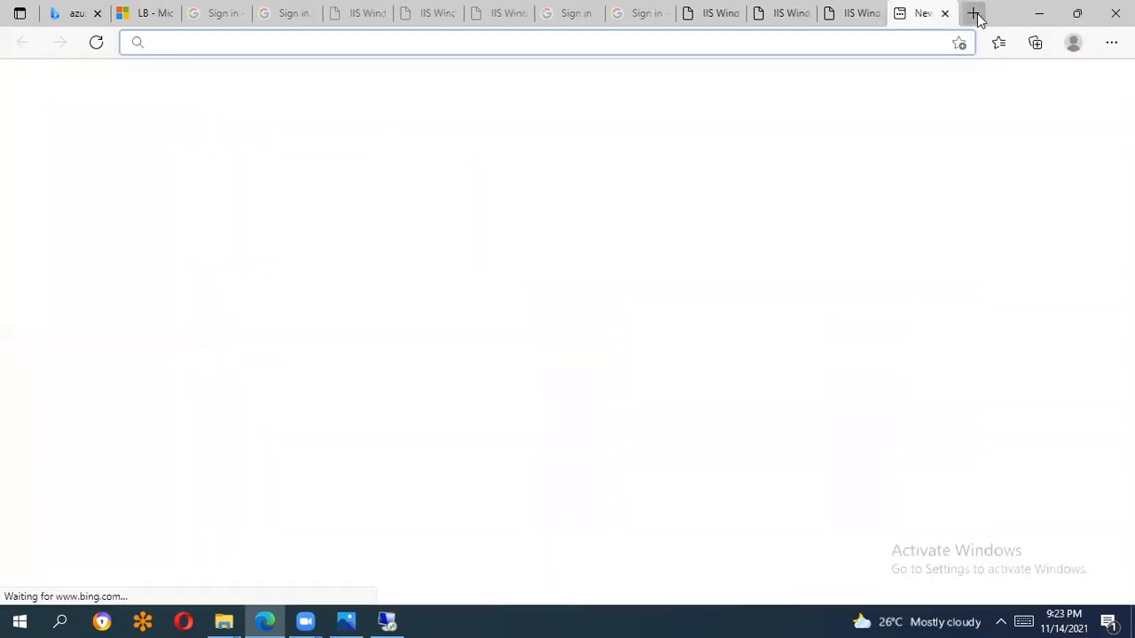
key("ctrl+v")
key("Return")
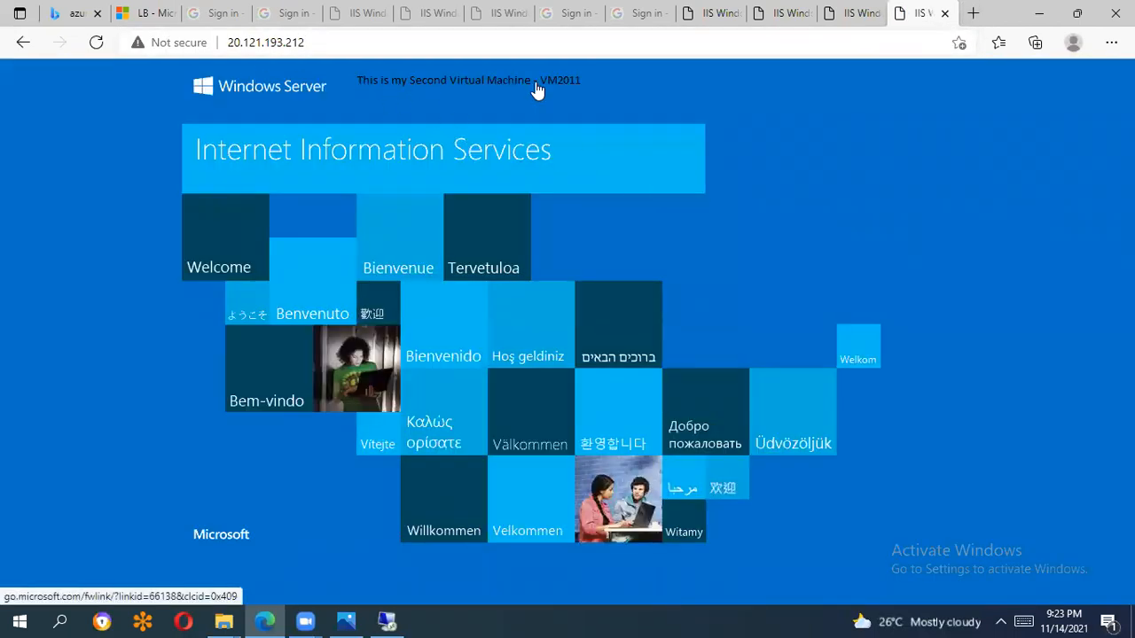
- Close the old VM202 page tab, then reopen the Virtual machines list and VM2011's remote session
left_click(850, 14)
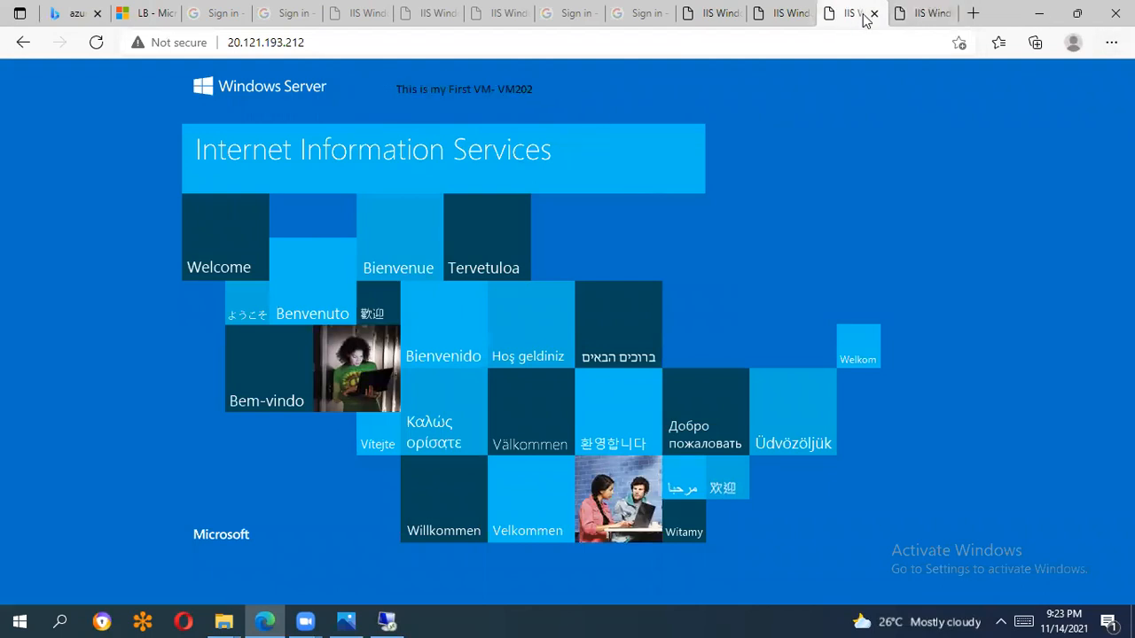
left_click(875, 14)
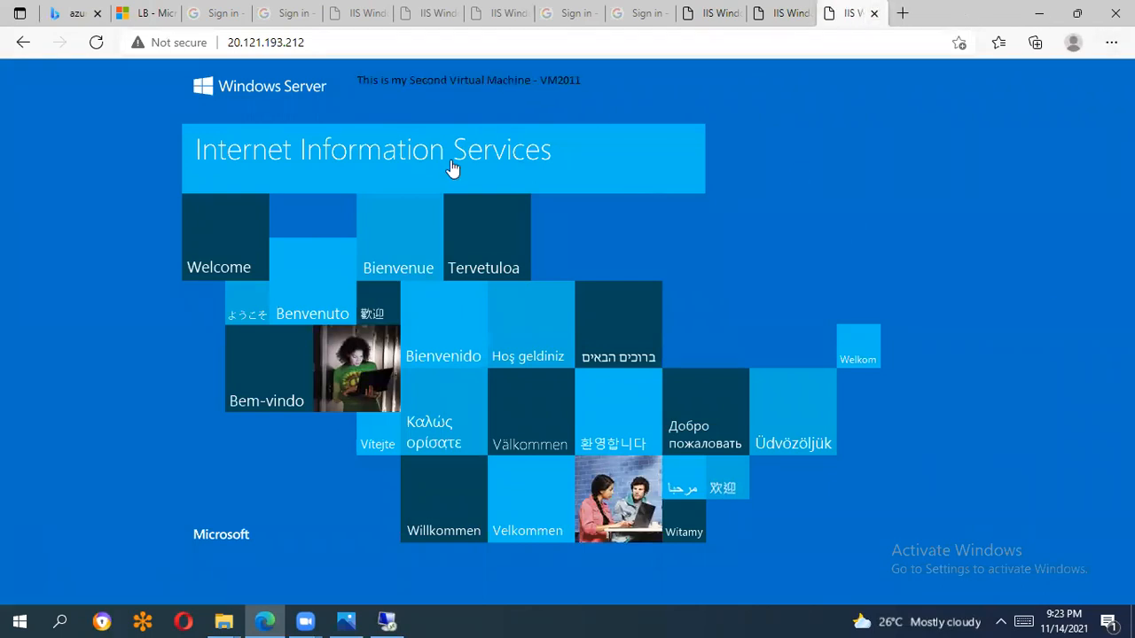
left_click(365, 45)
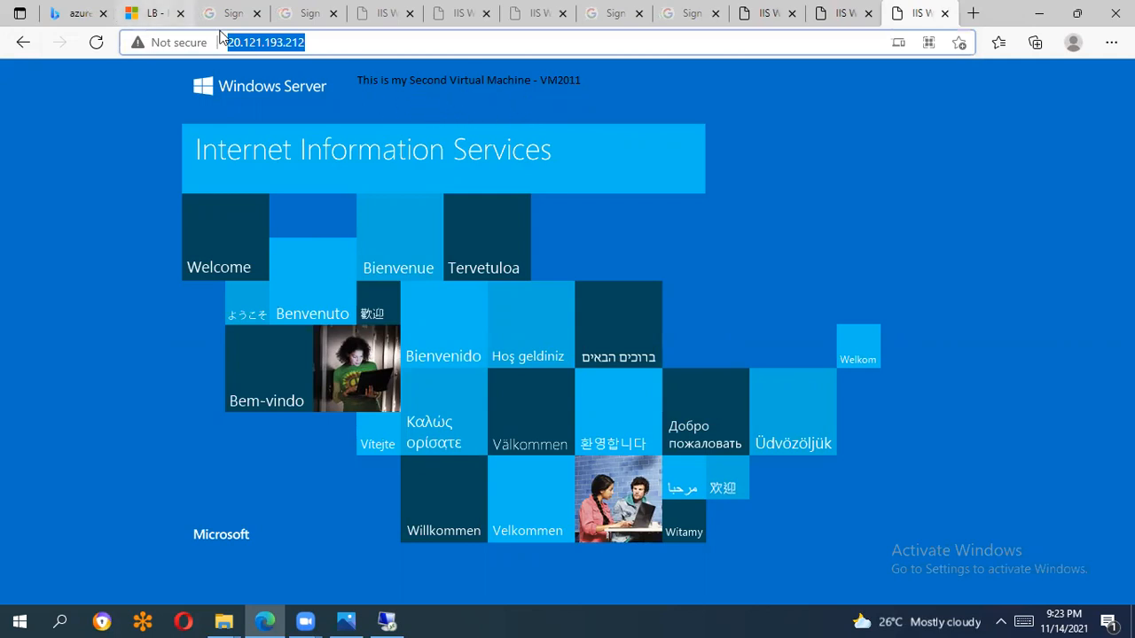
left_click(156, 14)
left_click(68, 103)
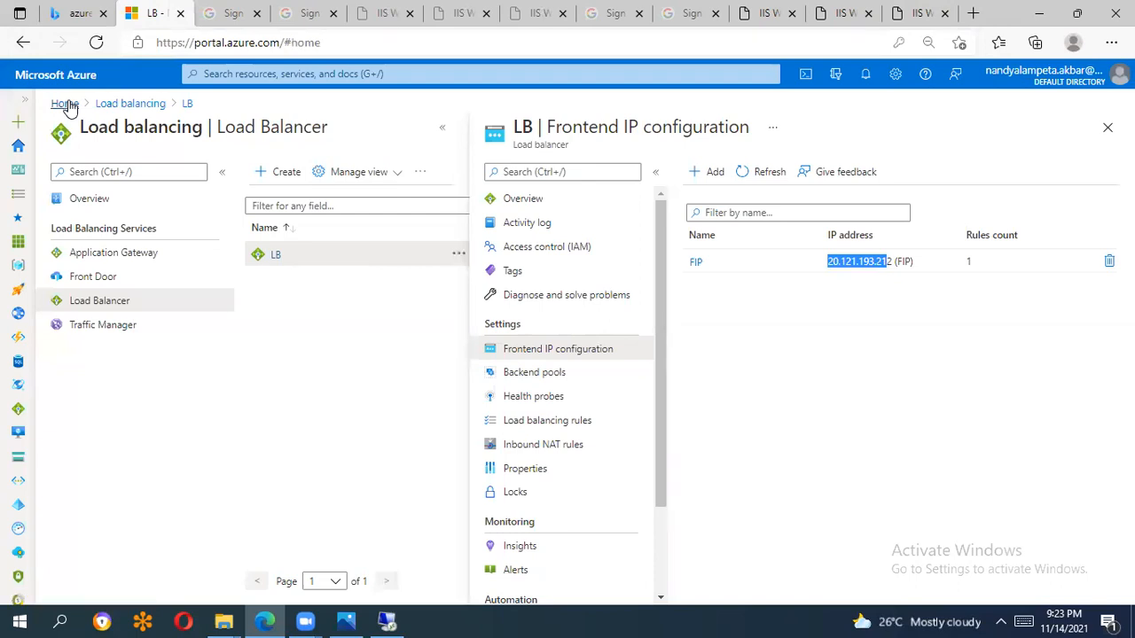
left_click(389, 173)
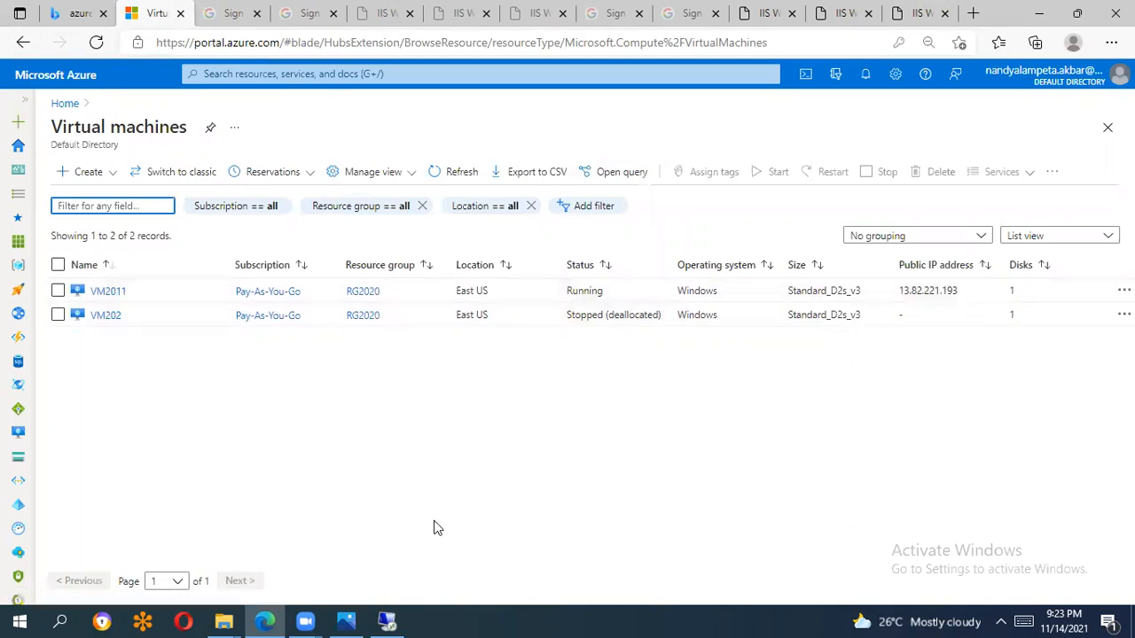
left_click(388, 621)
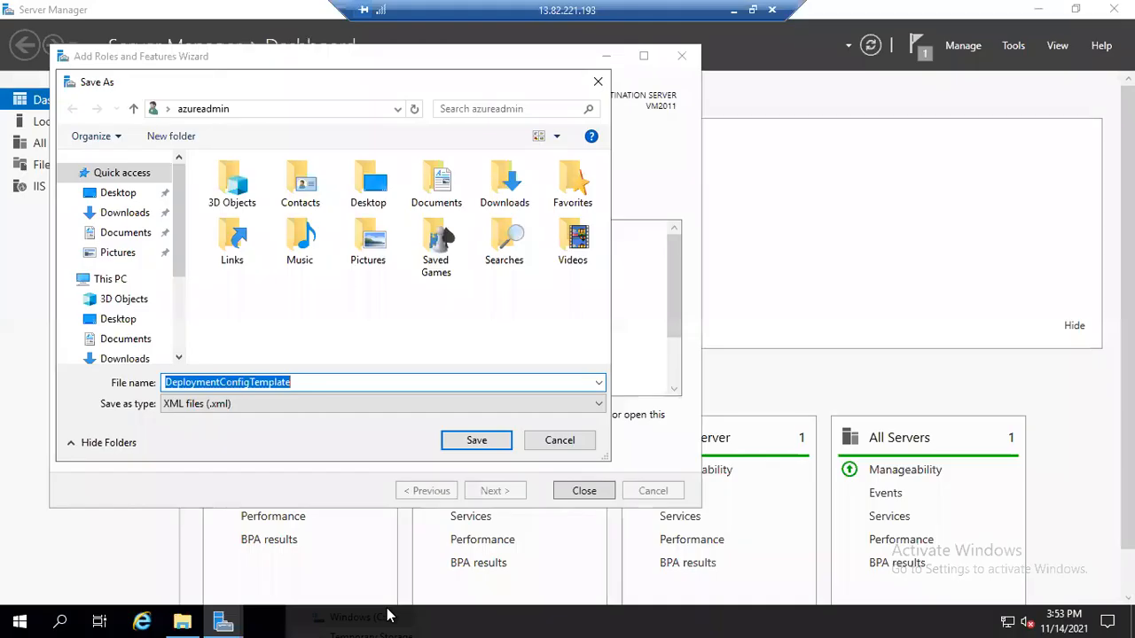
- Minimize the VM2011 remote session and stop VM2011 from the Virtual machines list
left_click(734, 11)
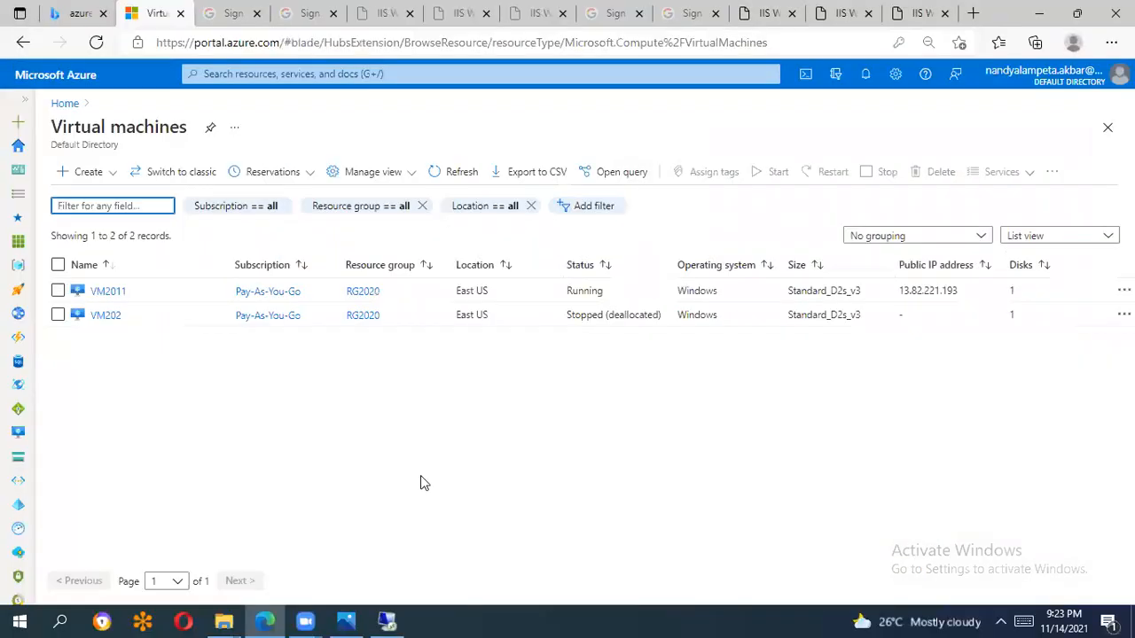
mouse_move(381, 621)
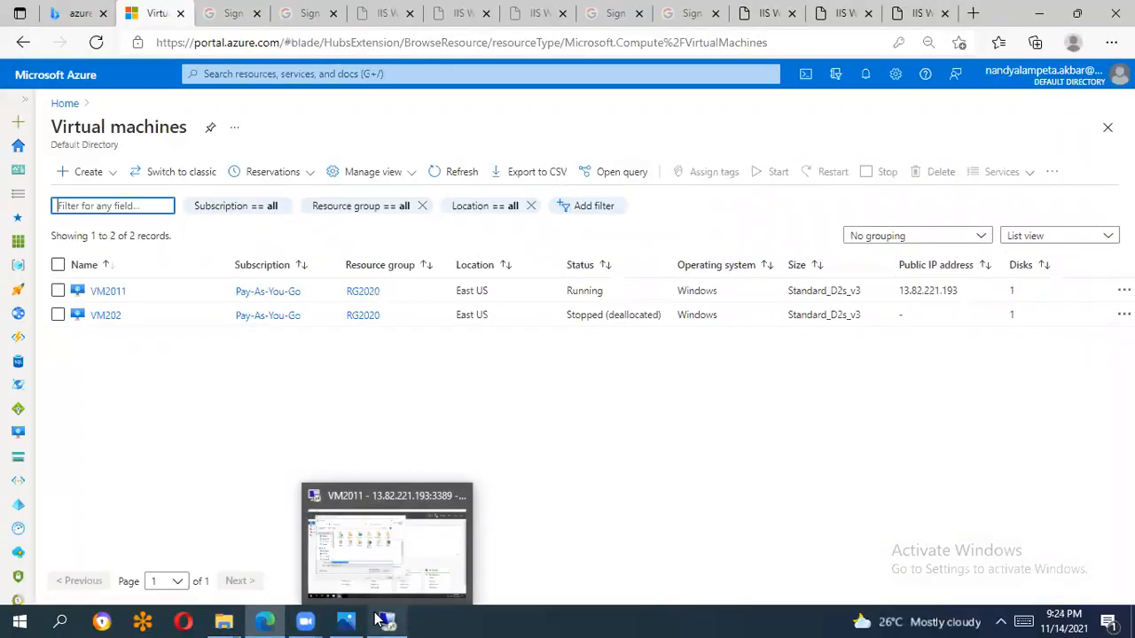
left_click(372, 559)
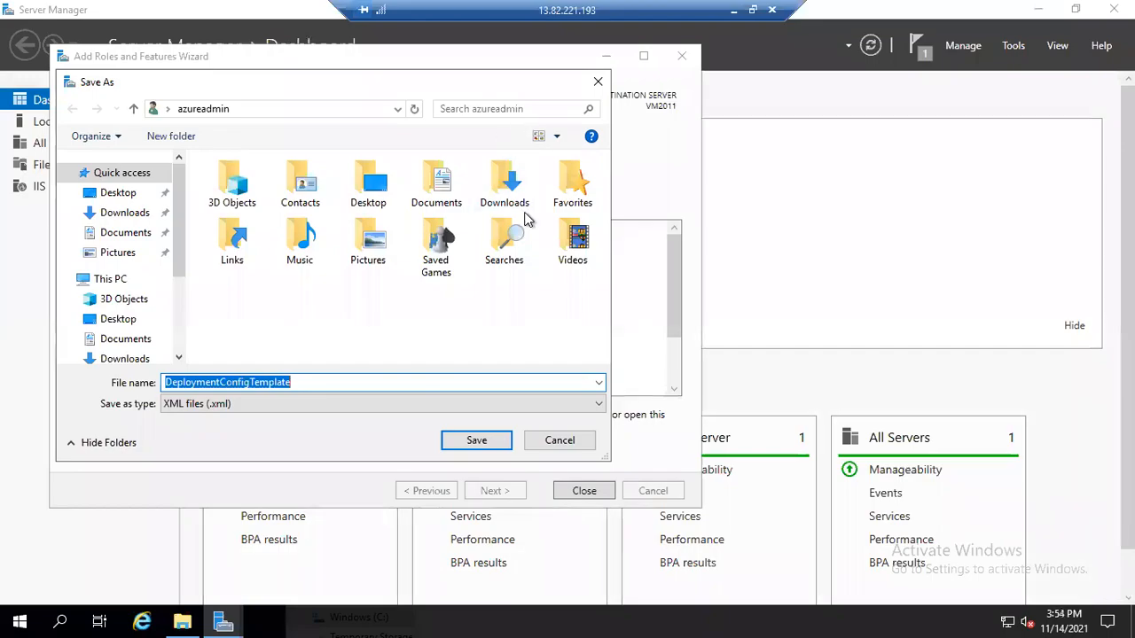
left_click(734, 11)
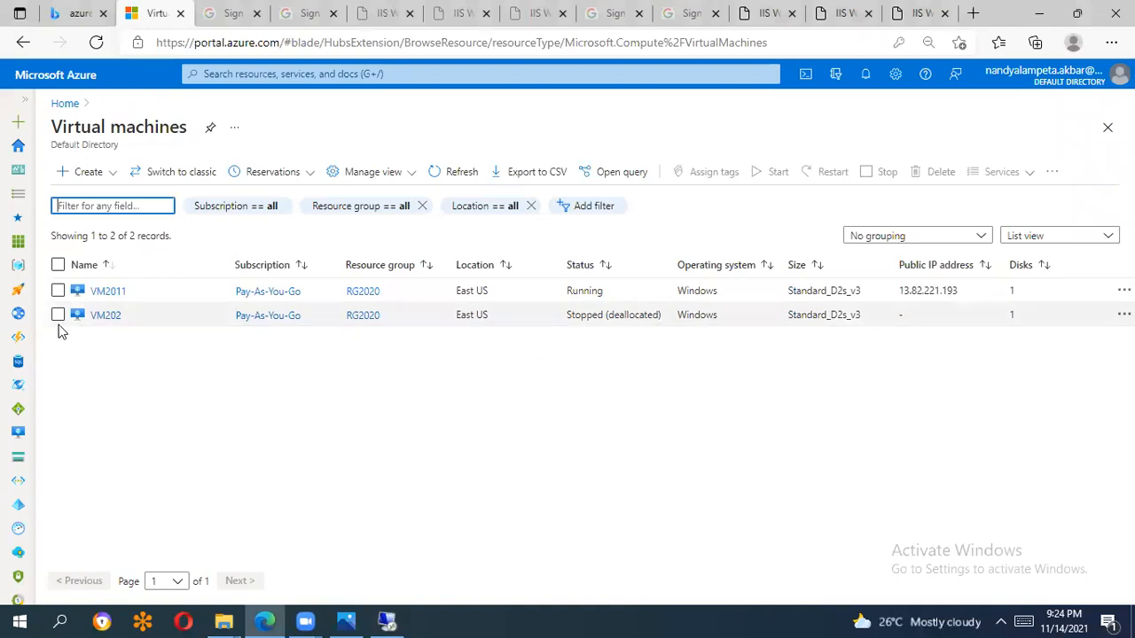
left_click(57, 292)
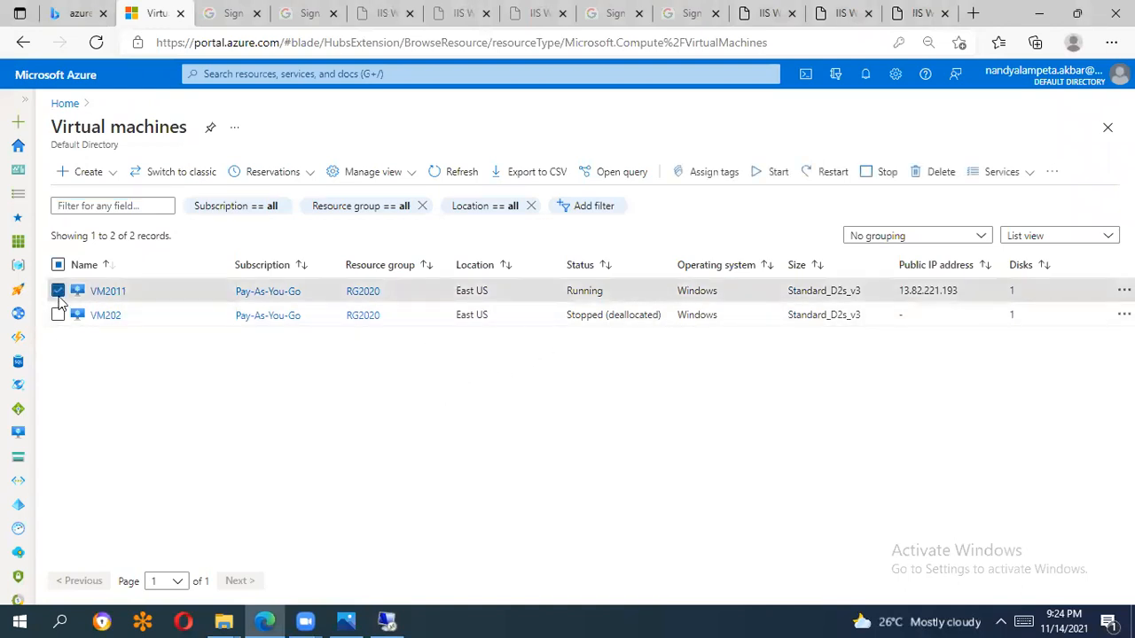
left_click(887, 172)
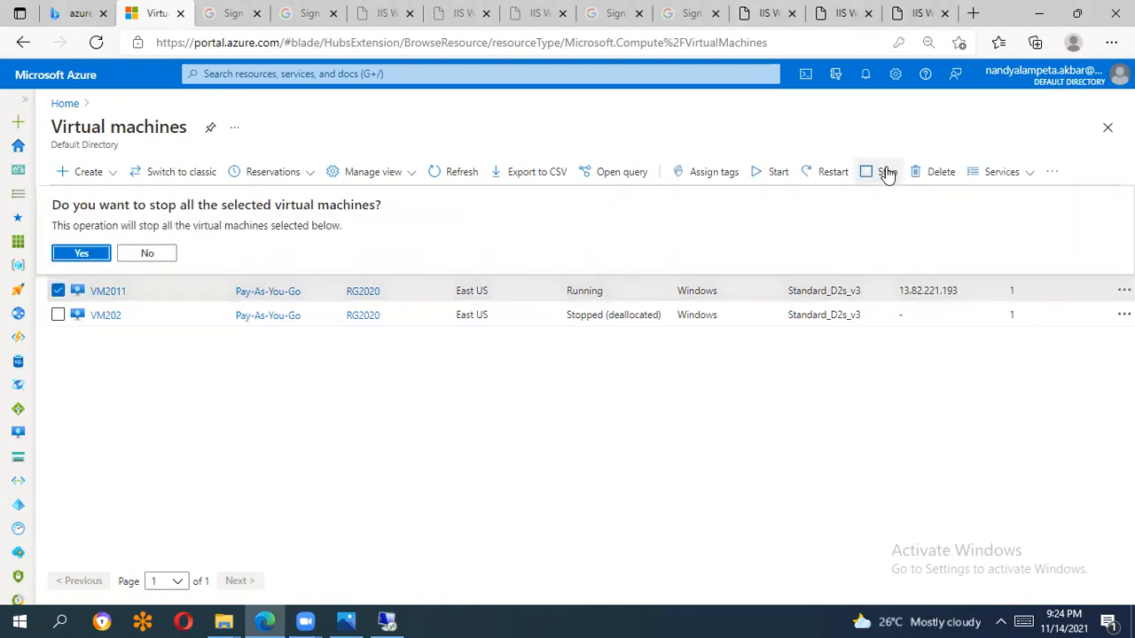
left_click(76, 256)
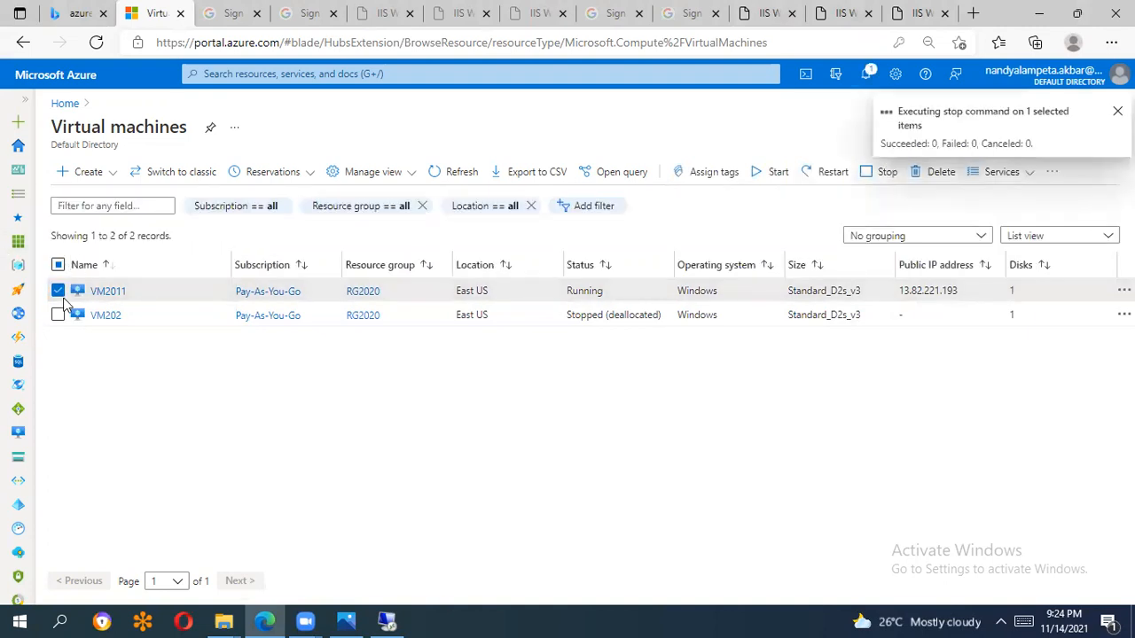
left_click(921, 15)
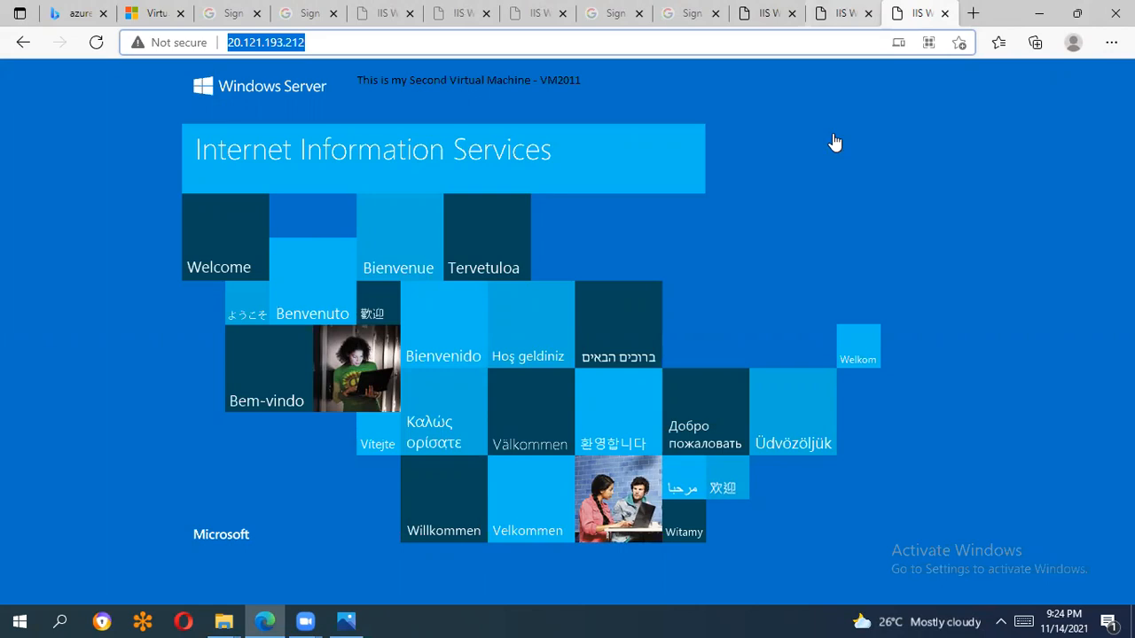
- Restore the maximized browser and open LB's frontend IP configuration
left_click(1076, 13)
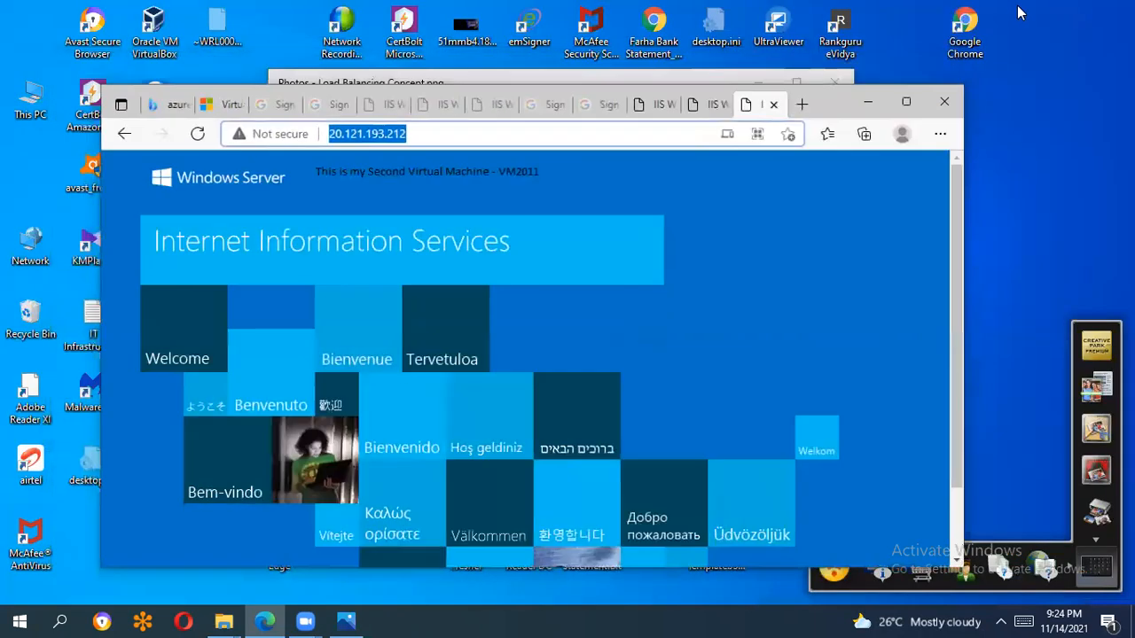
left_click(207, 101)
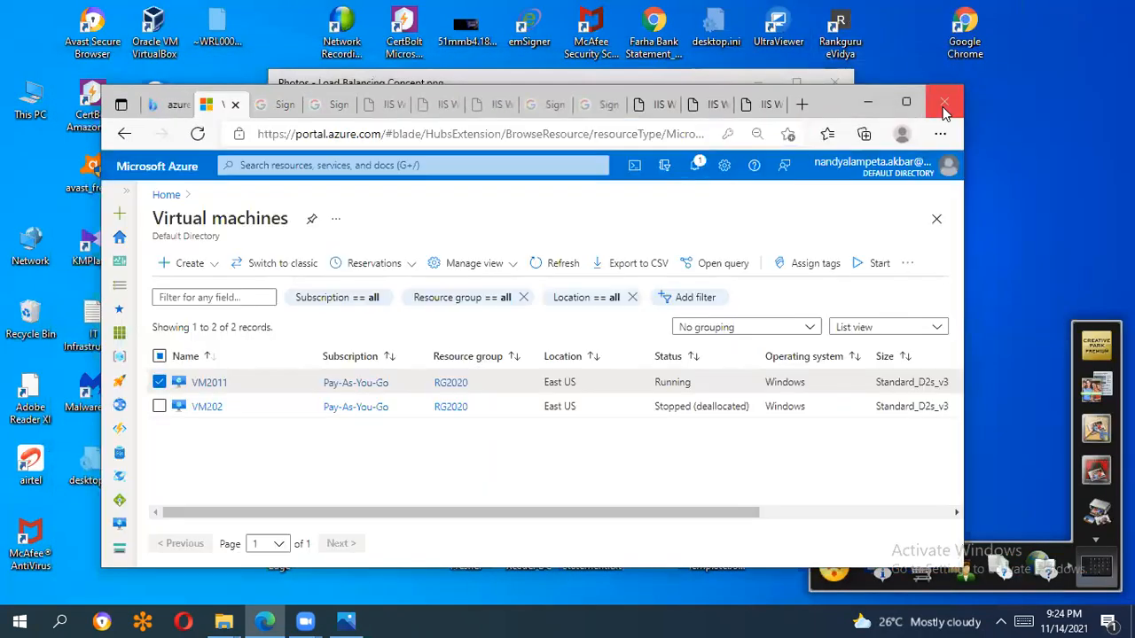
left_click(907, 105)
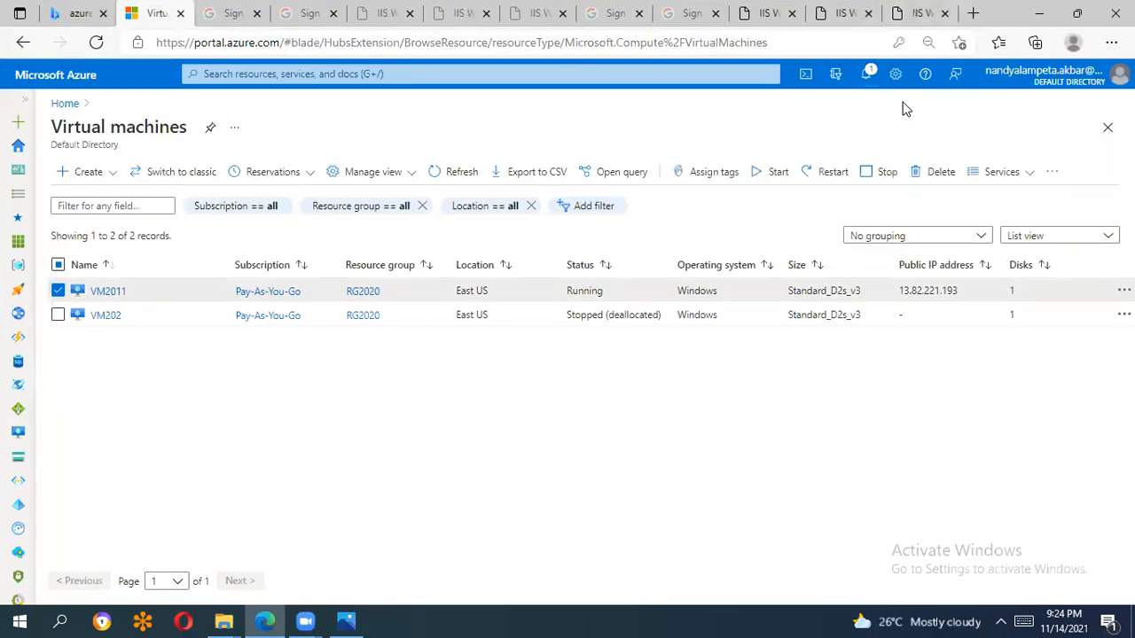
left_click(65, 103)
left_click(377, 174)
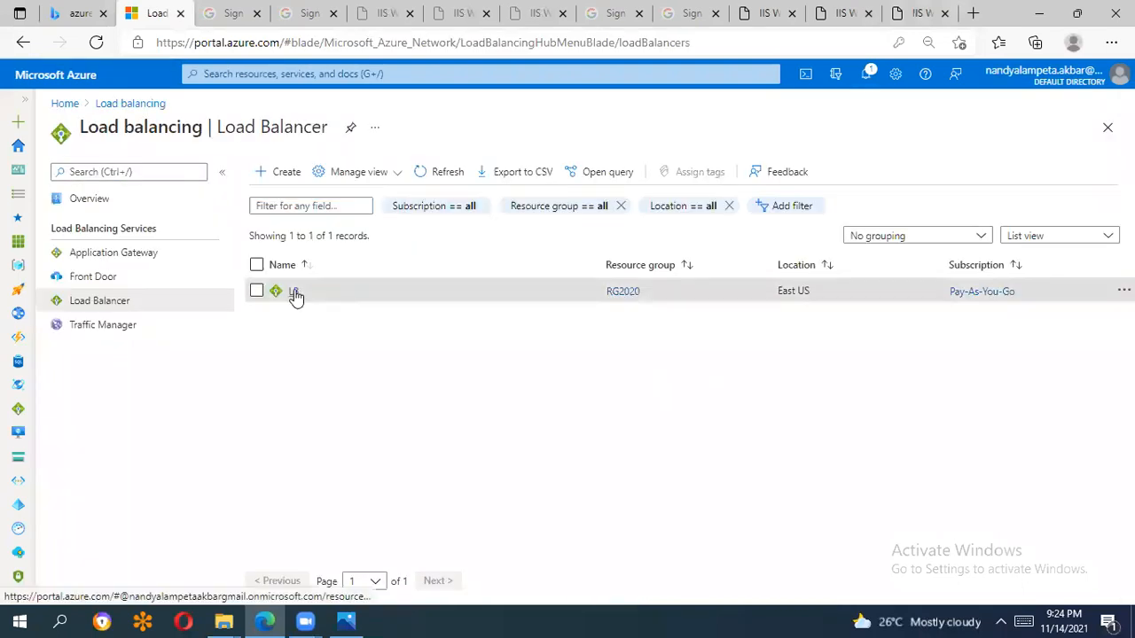
left_click(296, 293)
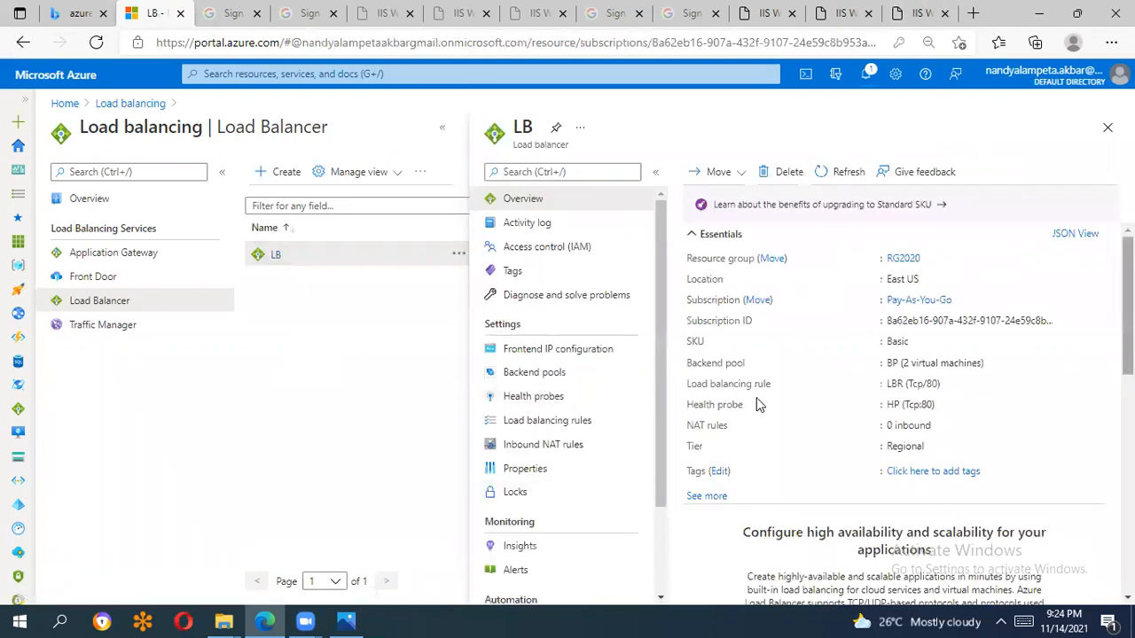
left_click(559, 351)
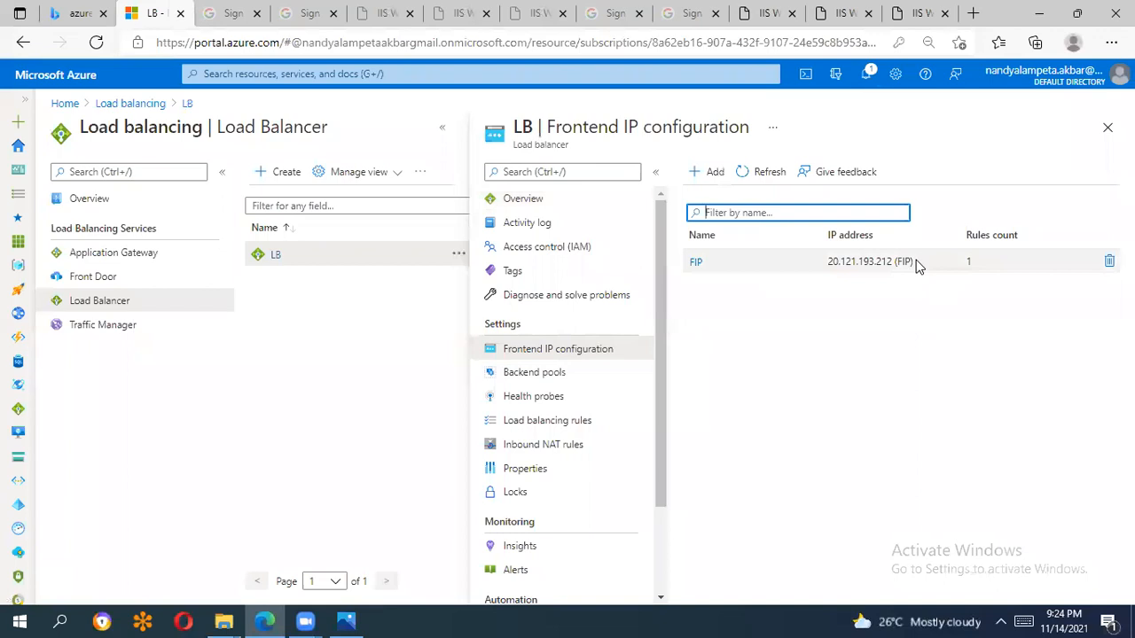
- Copy the 20.121.193.212 address and bring up Edge's taskbar jump list
left_click_drag(892, 263, 804, 271)
key("ctrl+c")
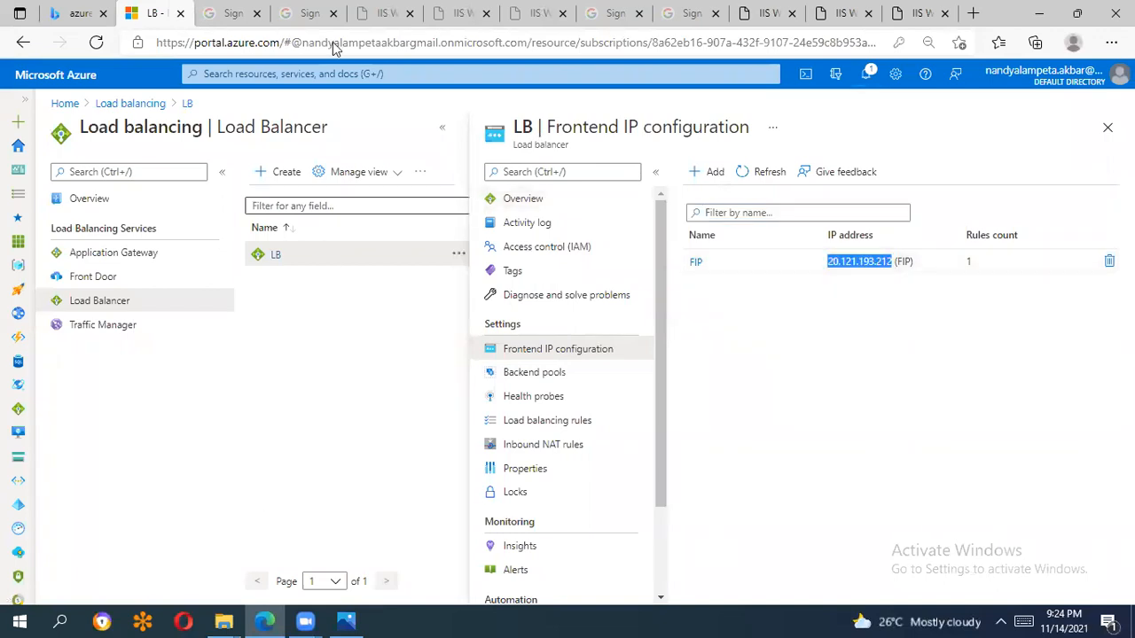
left_click(266, 621)
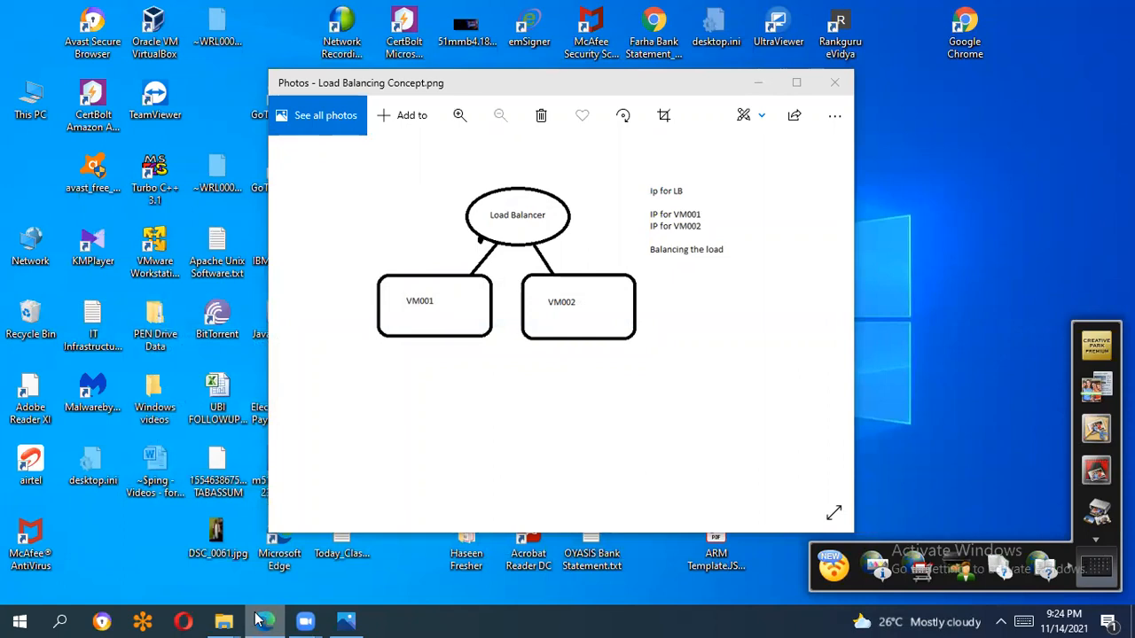
left_click(265, 621)
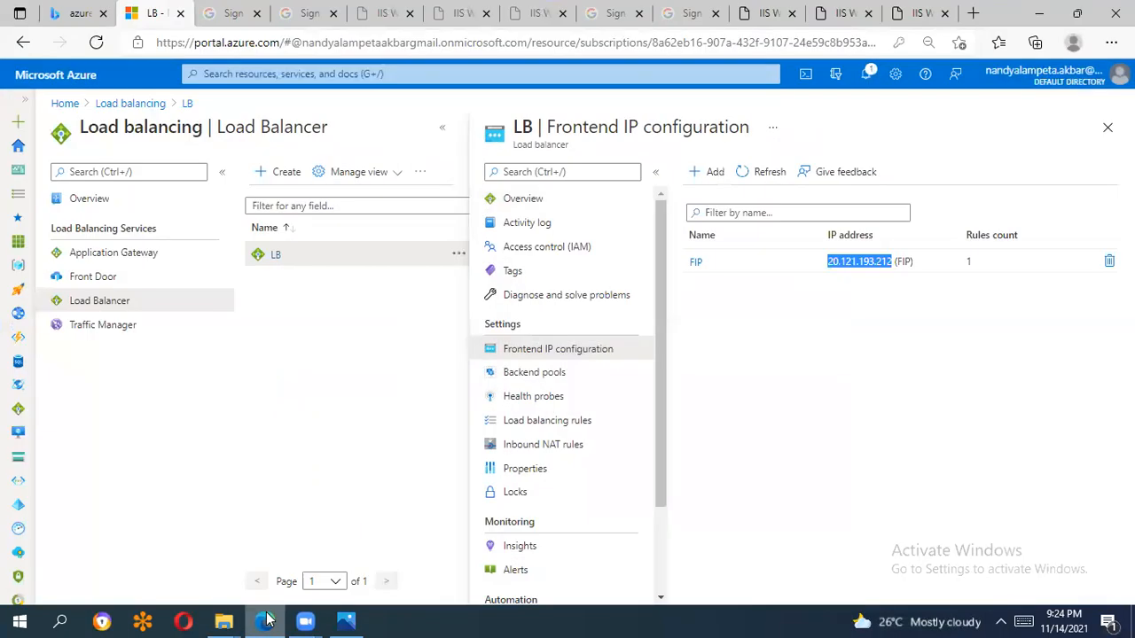
right_click(265, 621)
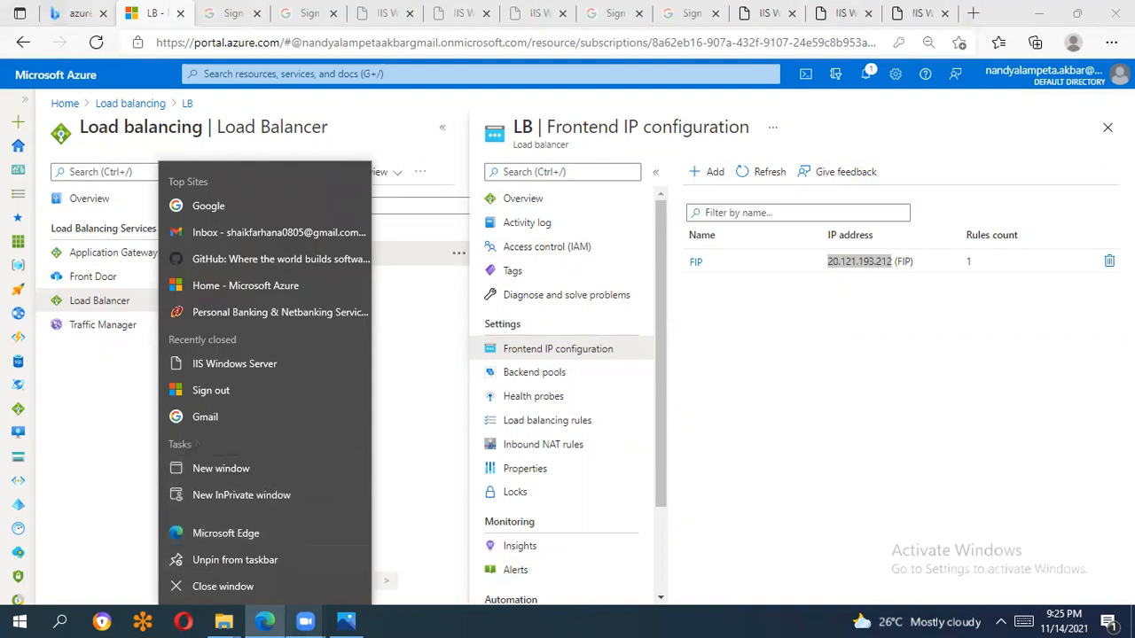
- Load the frontend IP 20.121.193.212 in a new browser tab; the connection times out
left_click(973, 14)
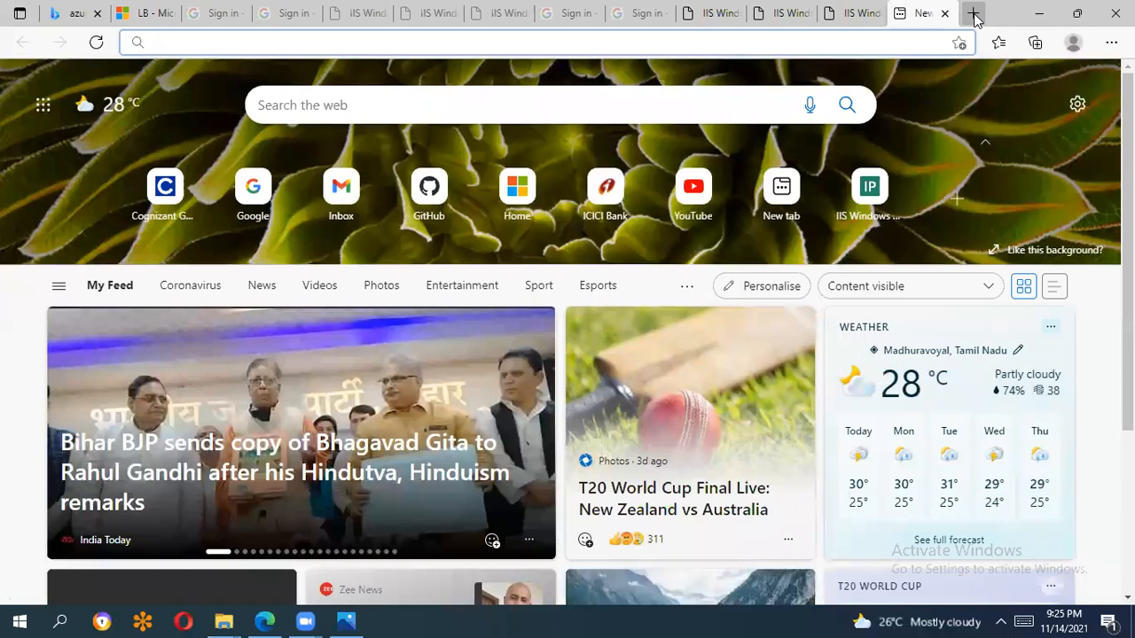
left_click(973, 15)
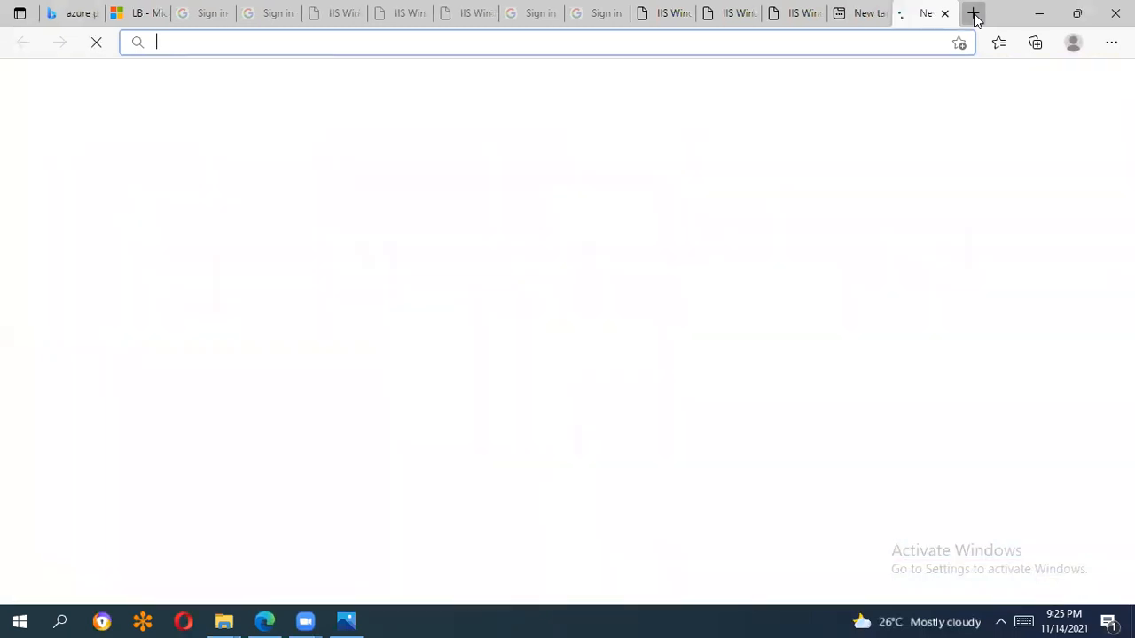
key("ctrl+v")
key("Return")
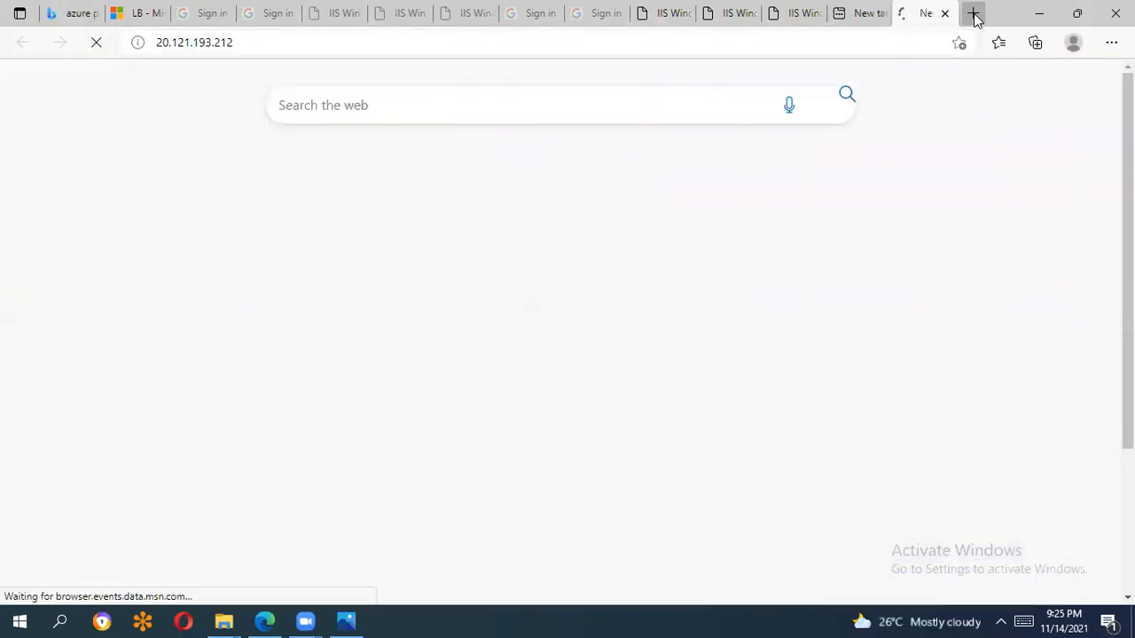
left_click(932, 625)
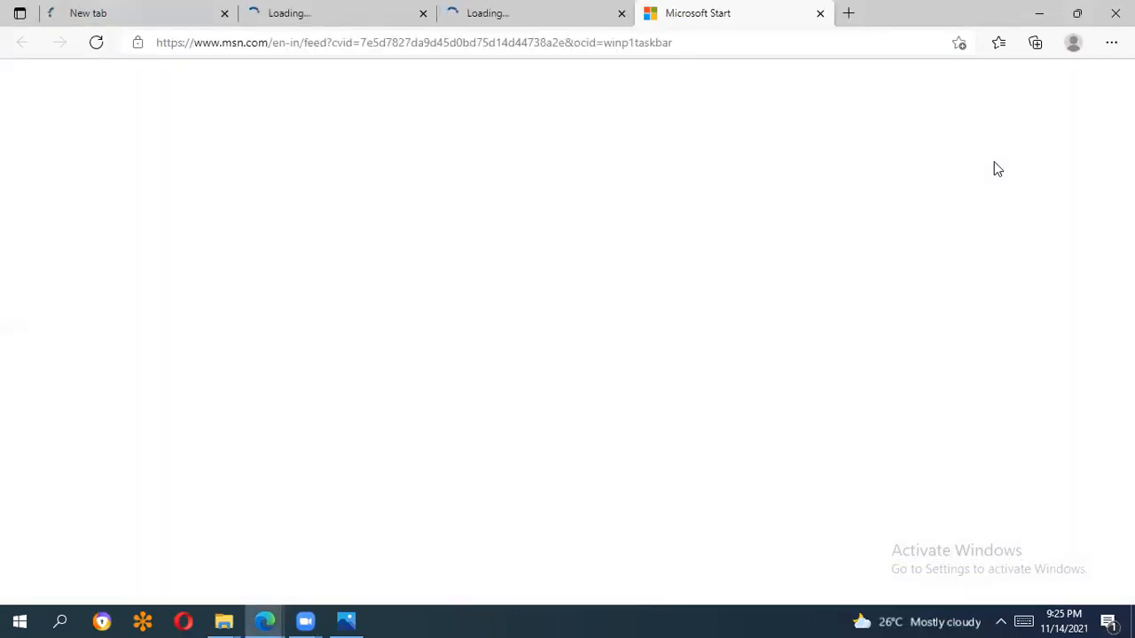
- Minimize the stray windows, then go from the LB tab back to the Azure portal home page
left_click(1042, 13)
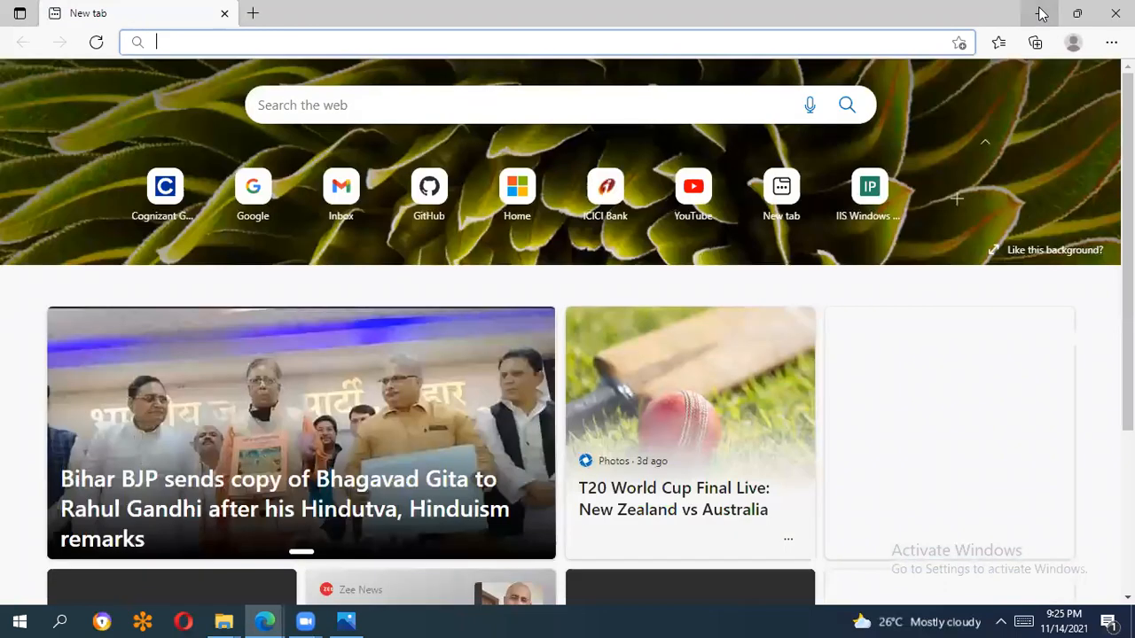
left_click(1039, 14)
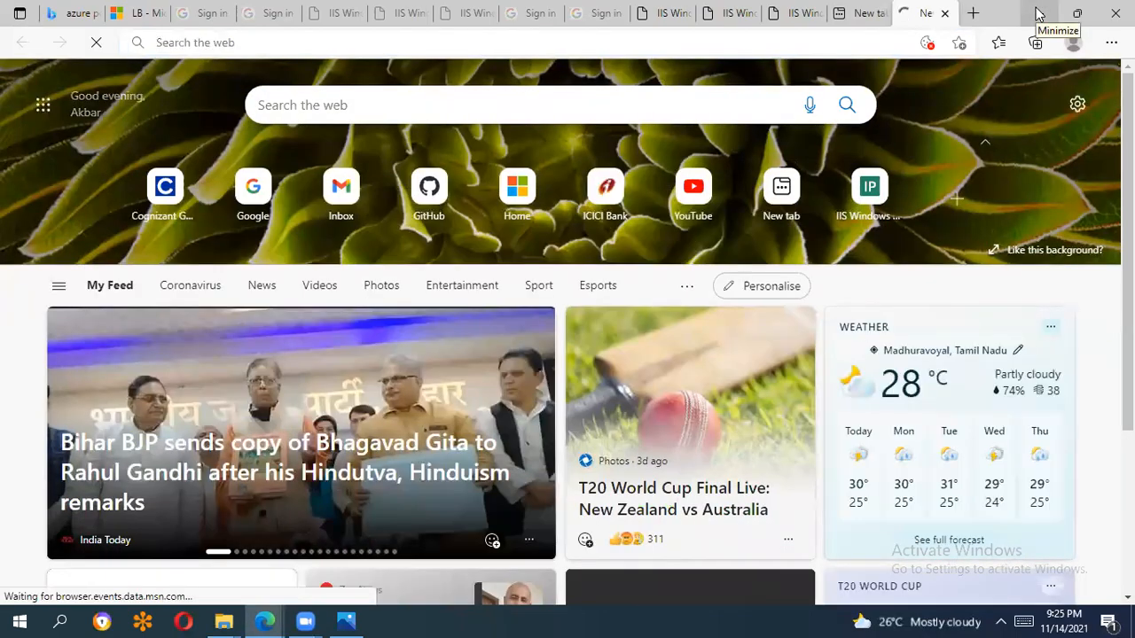
left_click(761, 47)
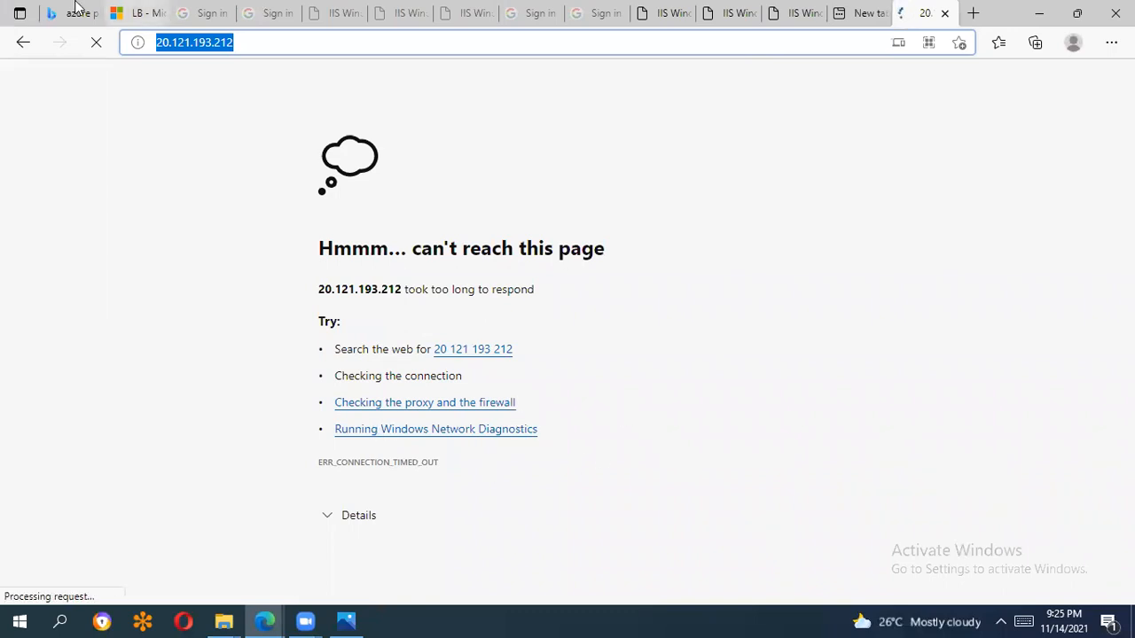
left_click(138, 12)
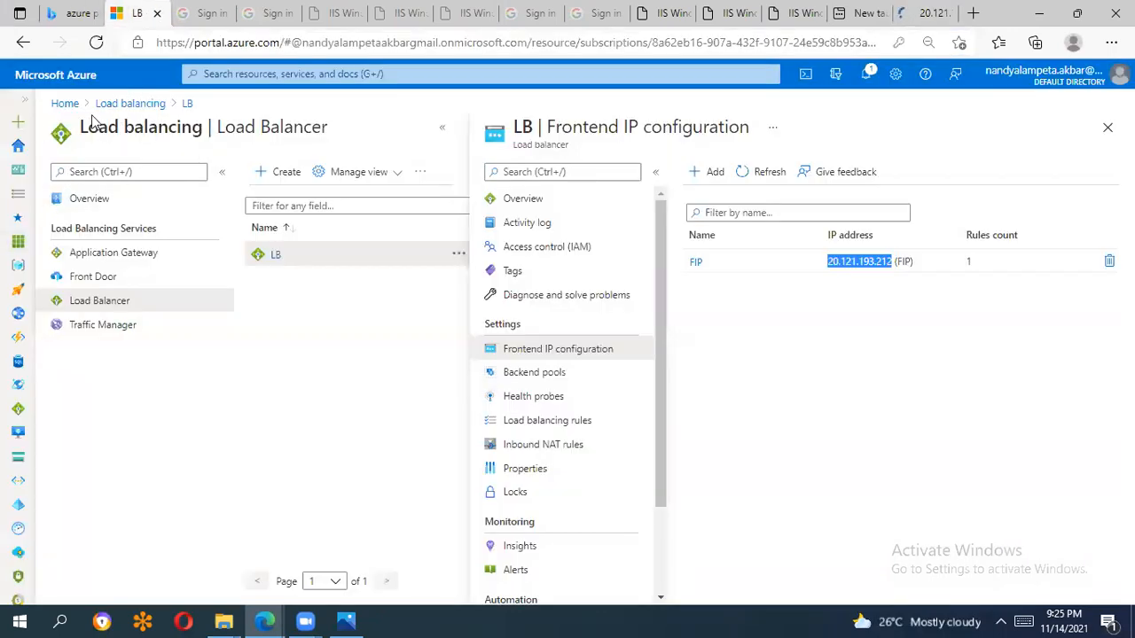
left_click(62, 105)
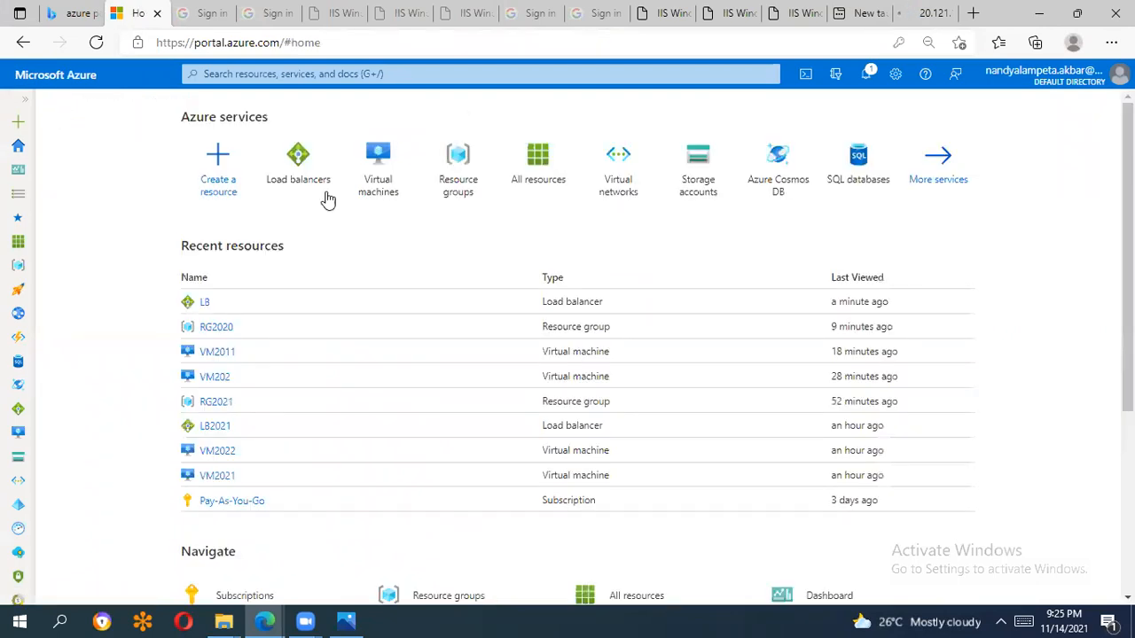
- Select VM202 in the Virtual machines list, start it and confirm with Yes
left_click(359, 195)
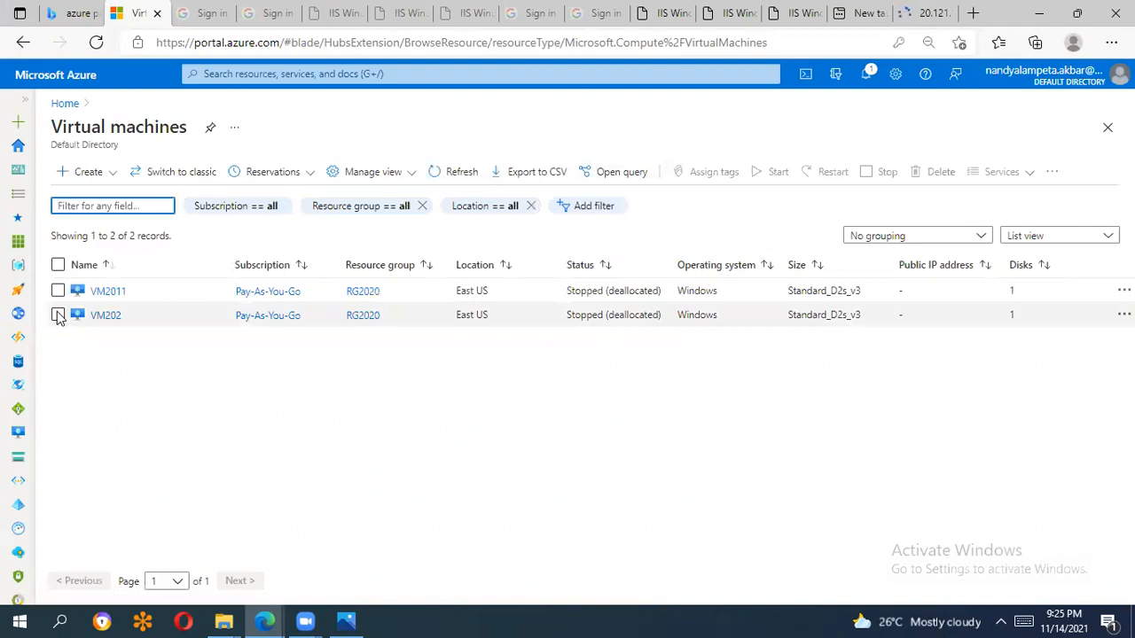
left_click(58, 314)
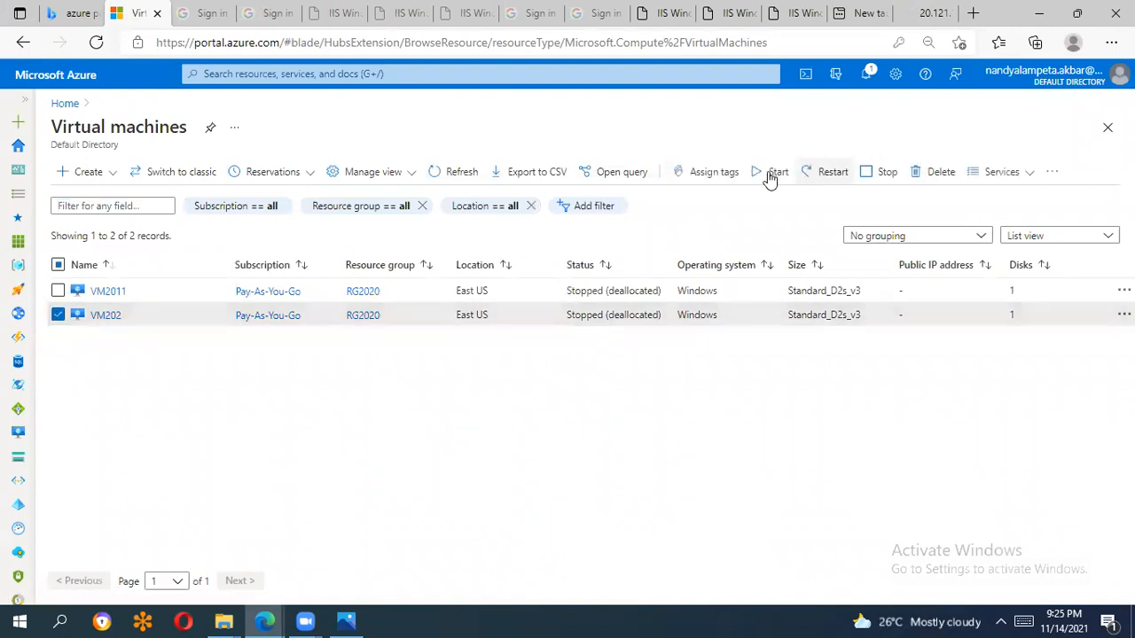
left_click(770, 174)
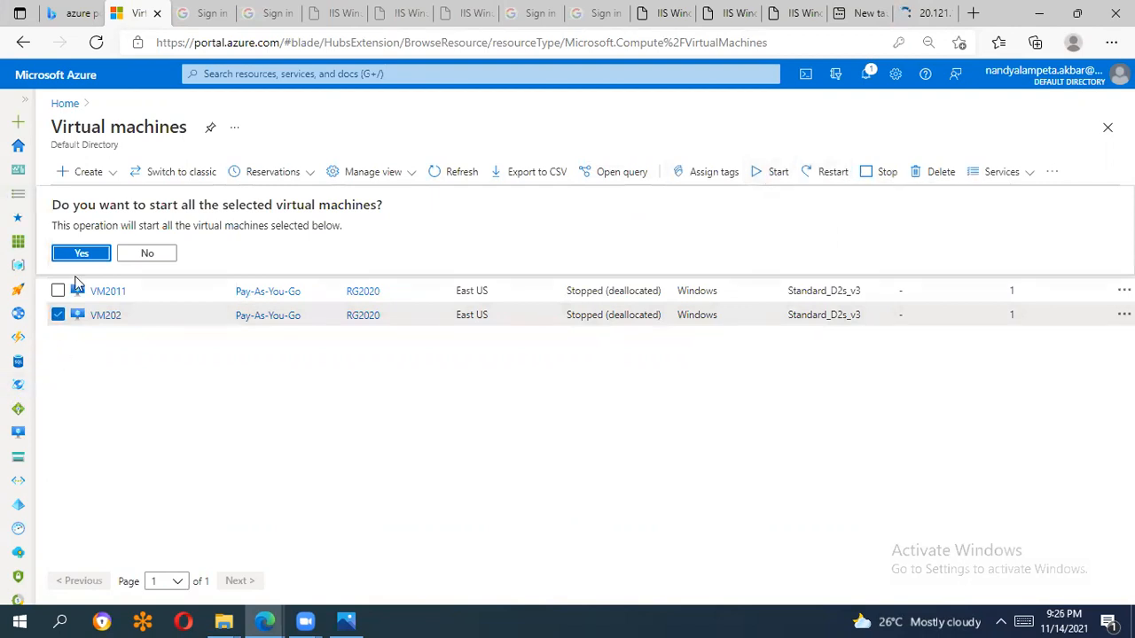
left_click(79, 256)
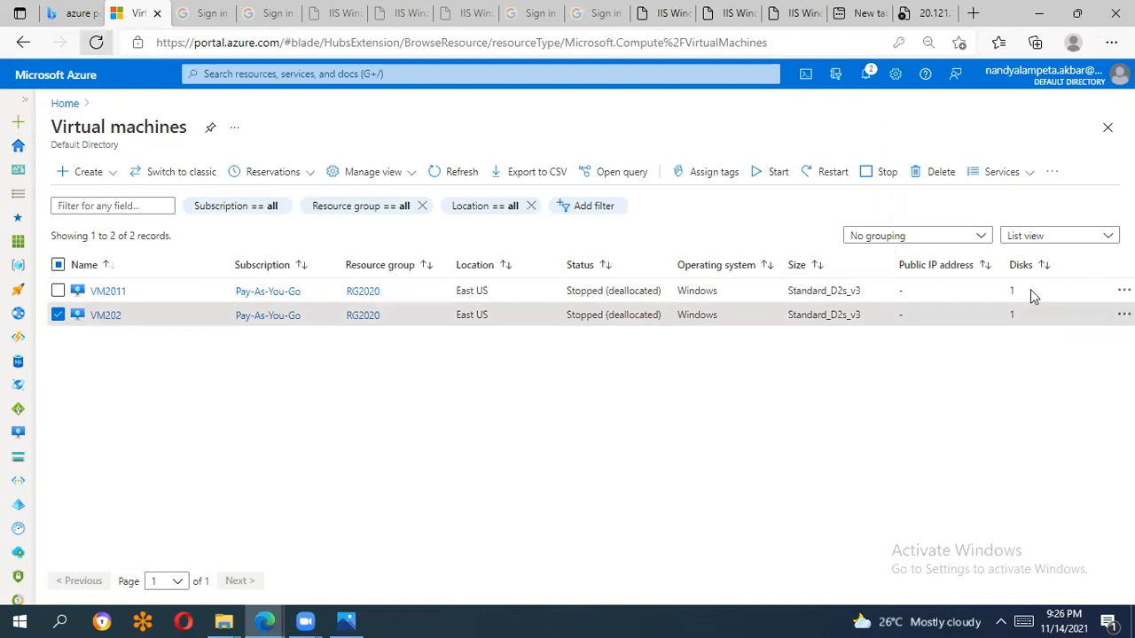
- Check notifications for VM202's start result and refresh the frontend IP page
left_click(868, 74)
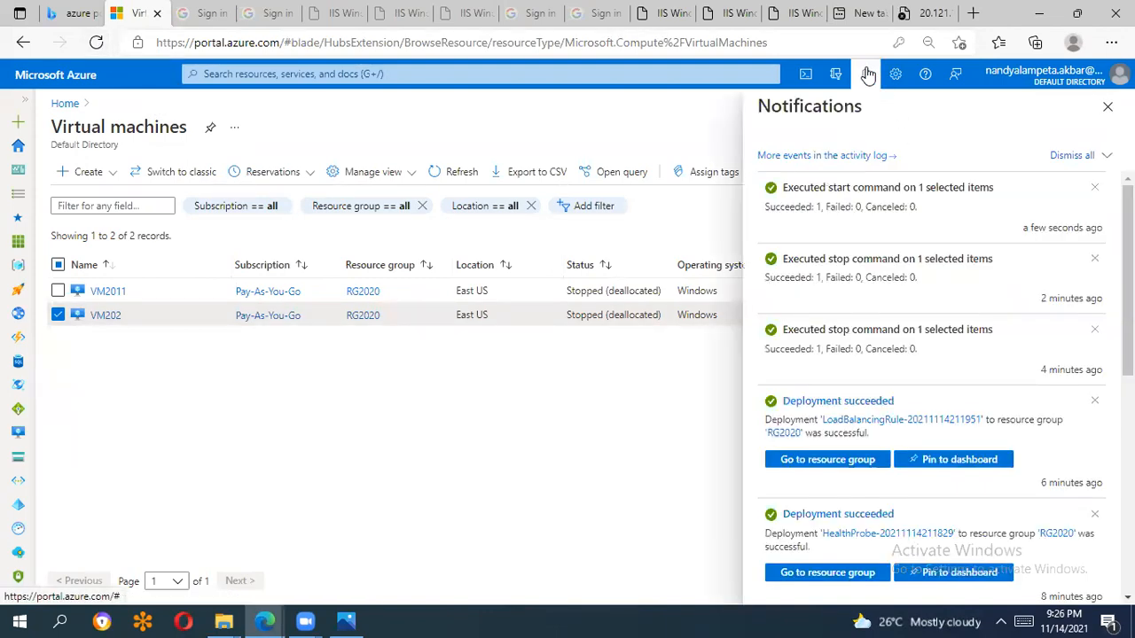
left_click(927, 12)
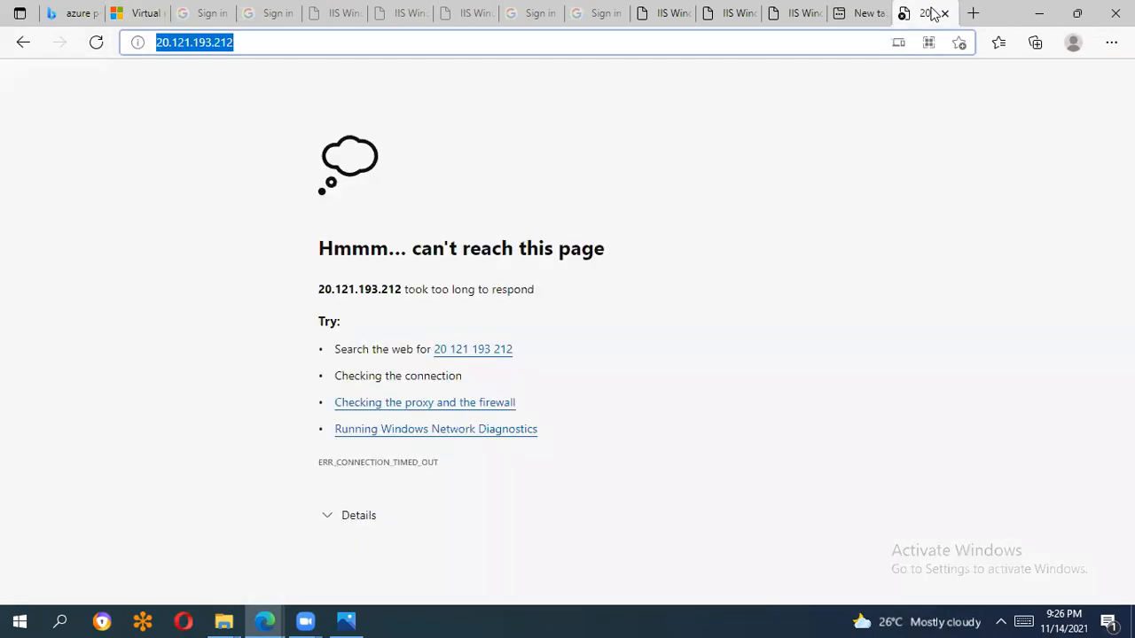
left_click(98, 43)
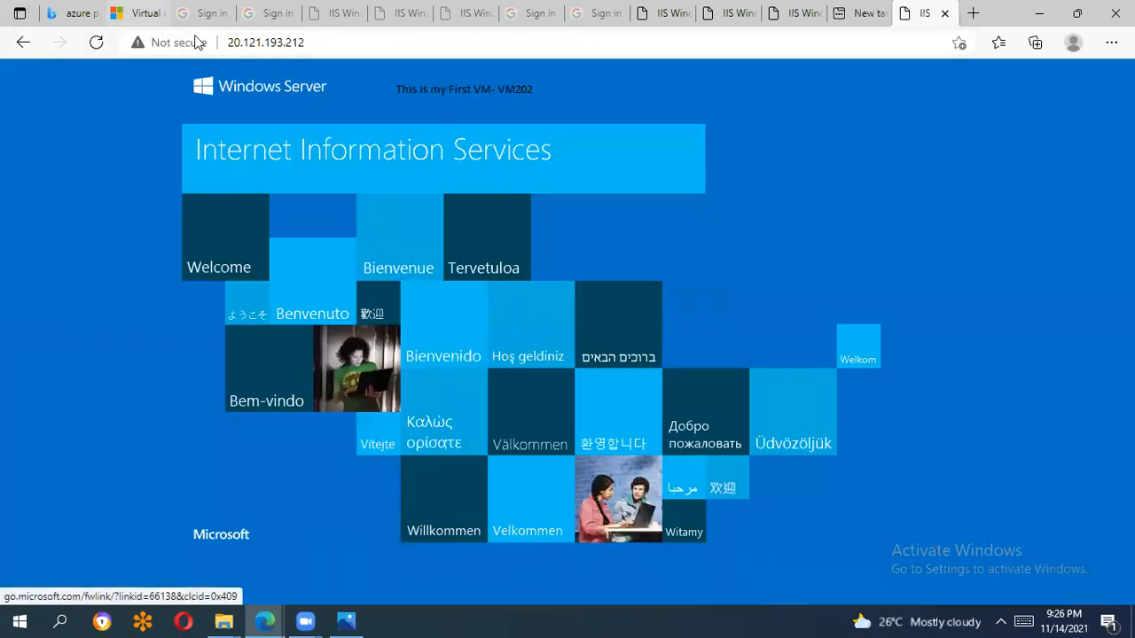
- Reload the Virtual machines list and sign back in to confirm VM202 is Running
left_click(138, 14)
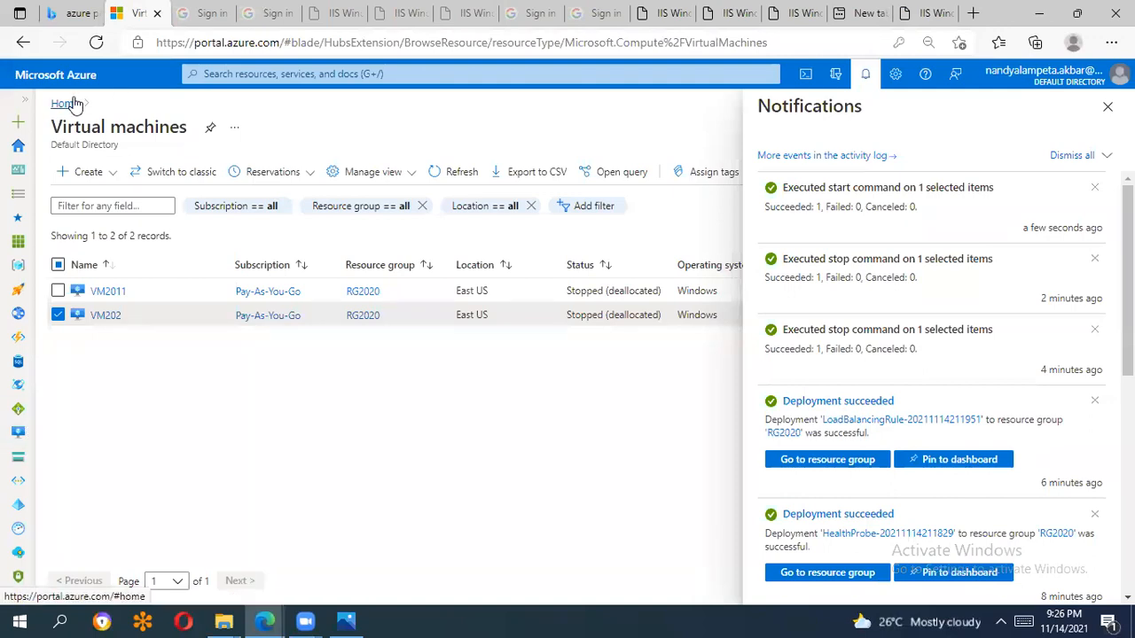
left_click(98, 43)
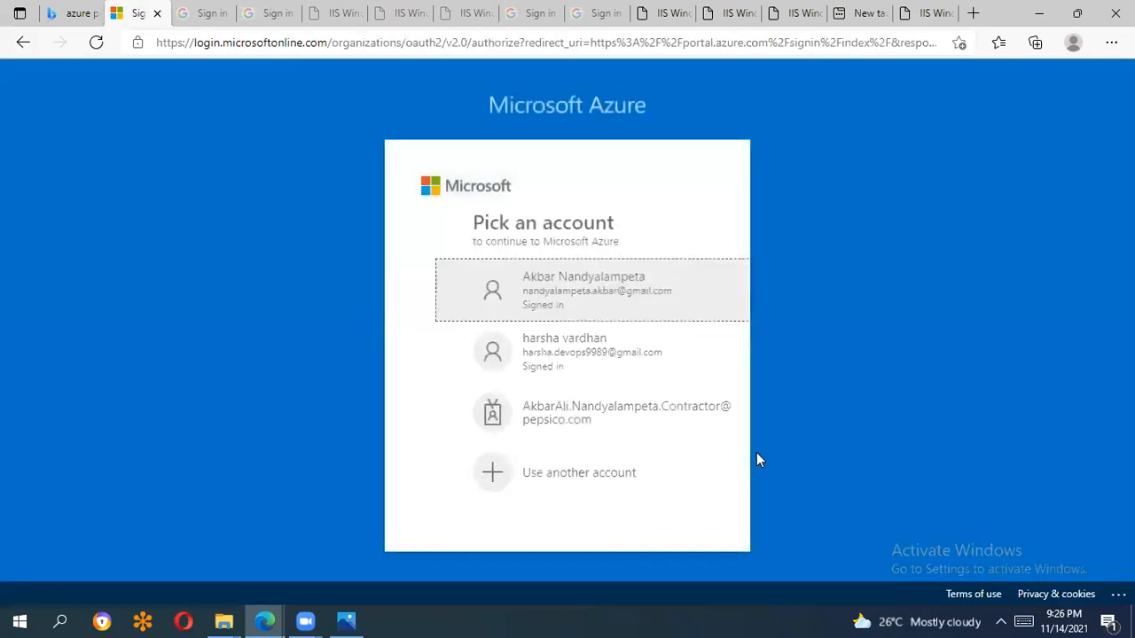
left_click(500, 293)
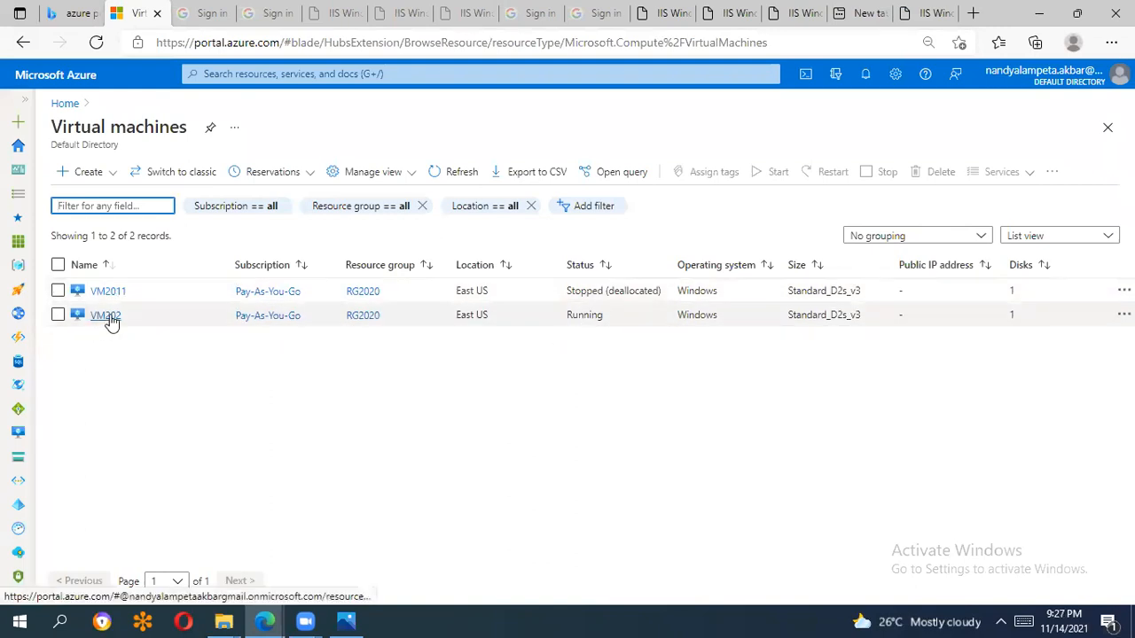
left_click(931, 15)
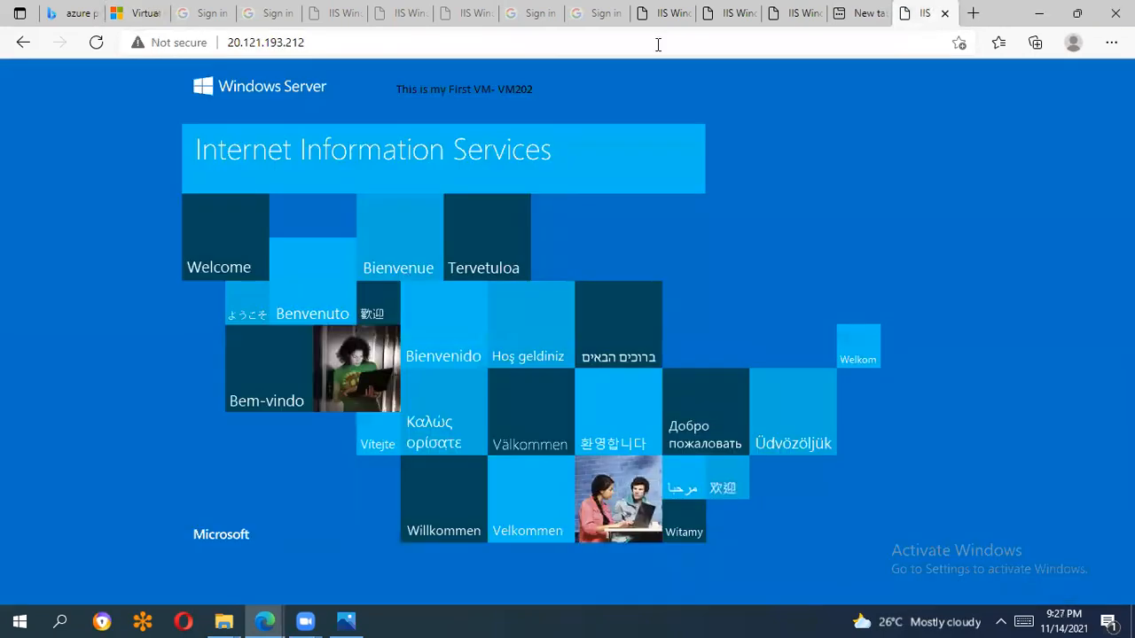
left_click(137, 13)
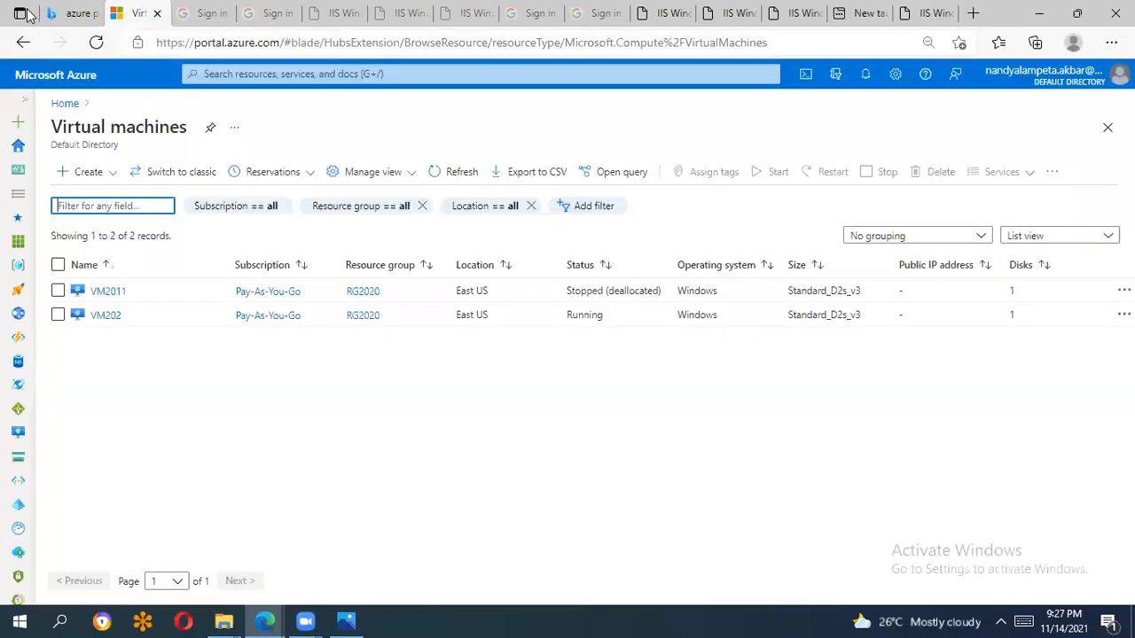